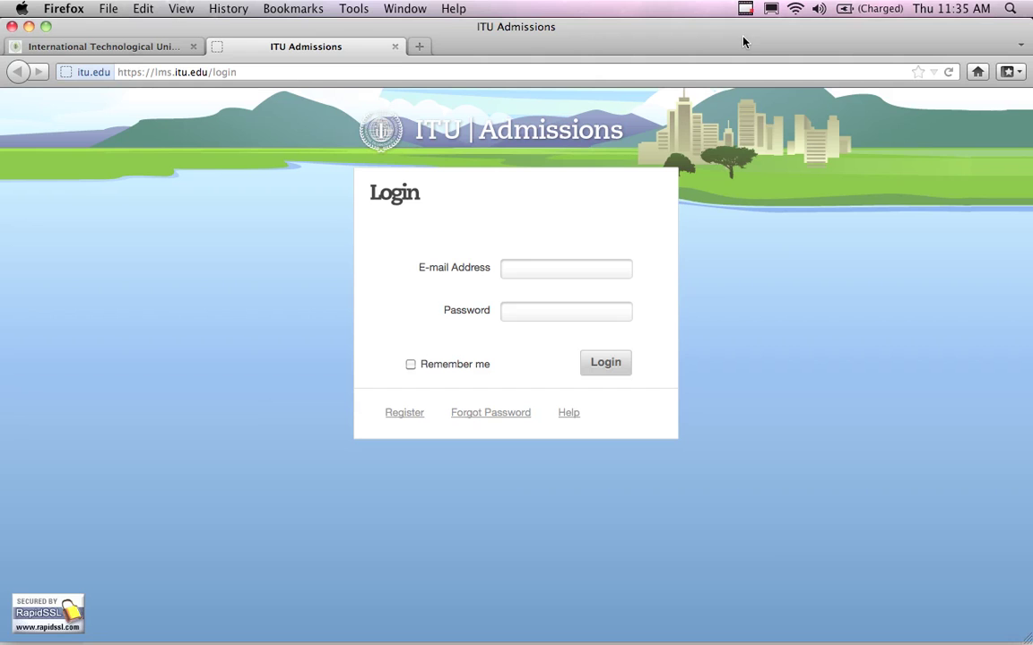
Close the ITU Admissions tab and open the LMS login page directly at lms.itu.edu.
left_click(396, 46)
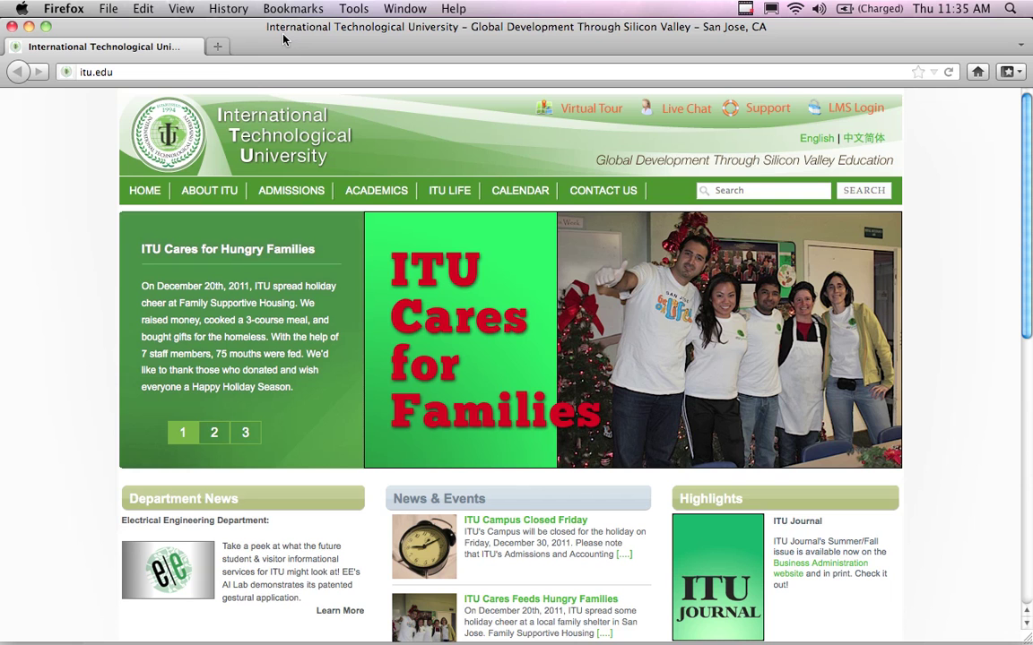
left_click(223, 72)
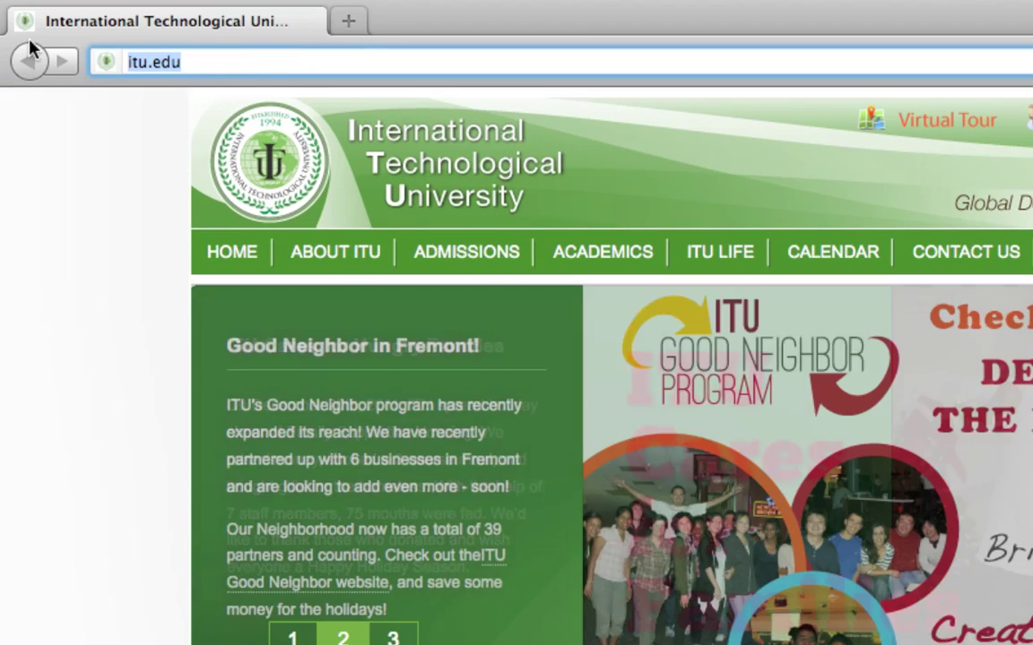
type("lms.itu.ed")
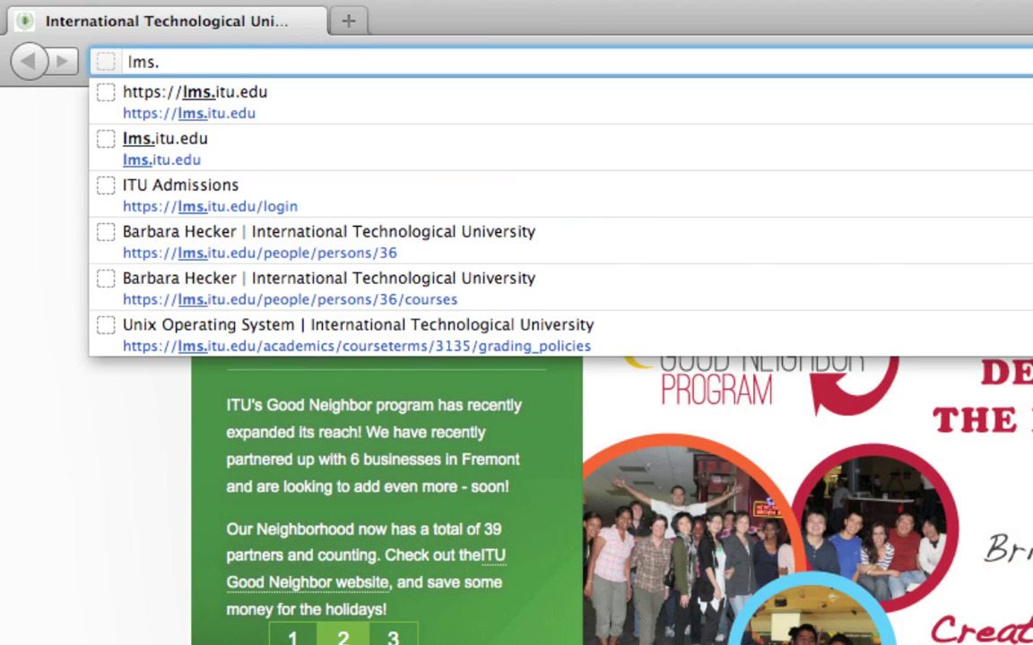
type("u")
key("Return")
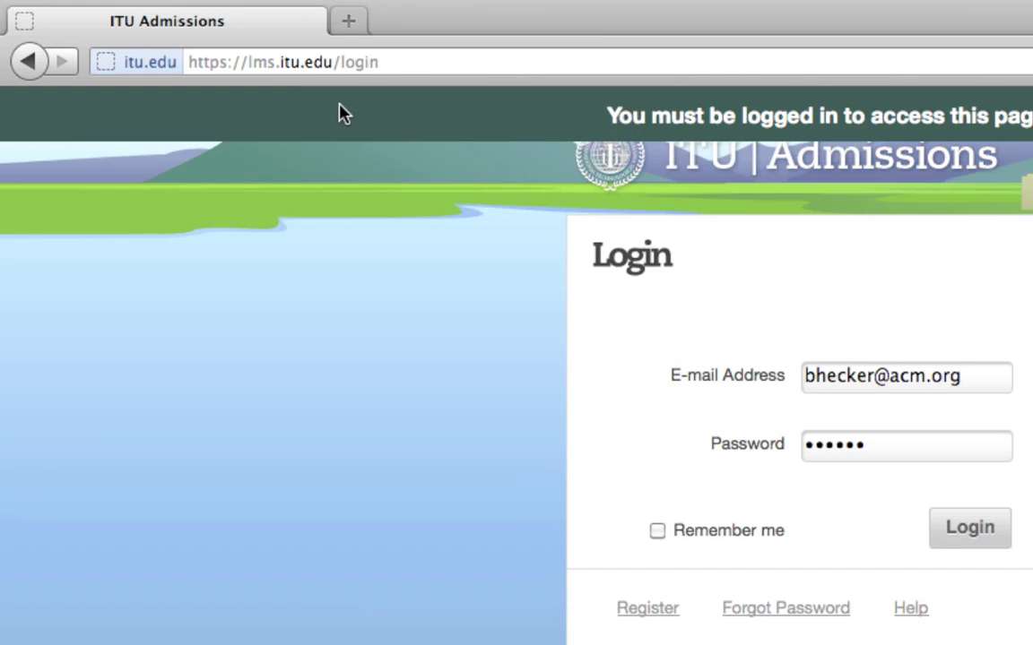
key("super+minus")
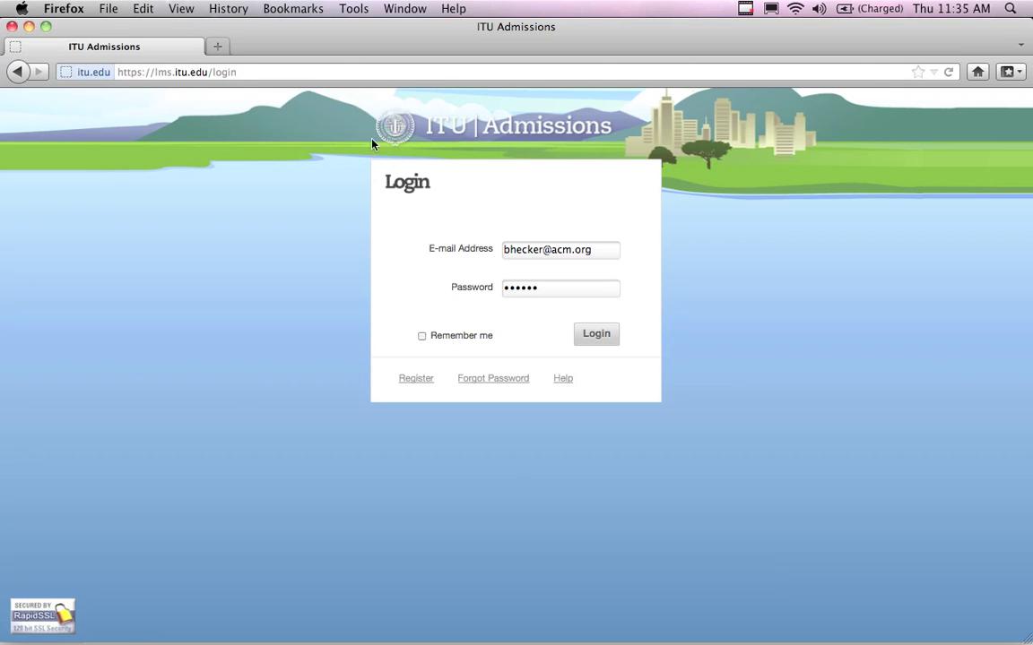
Return to the itu.edu home page and open the login page through its LMS Login link.
left_click(20, 72)
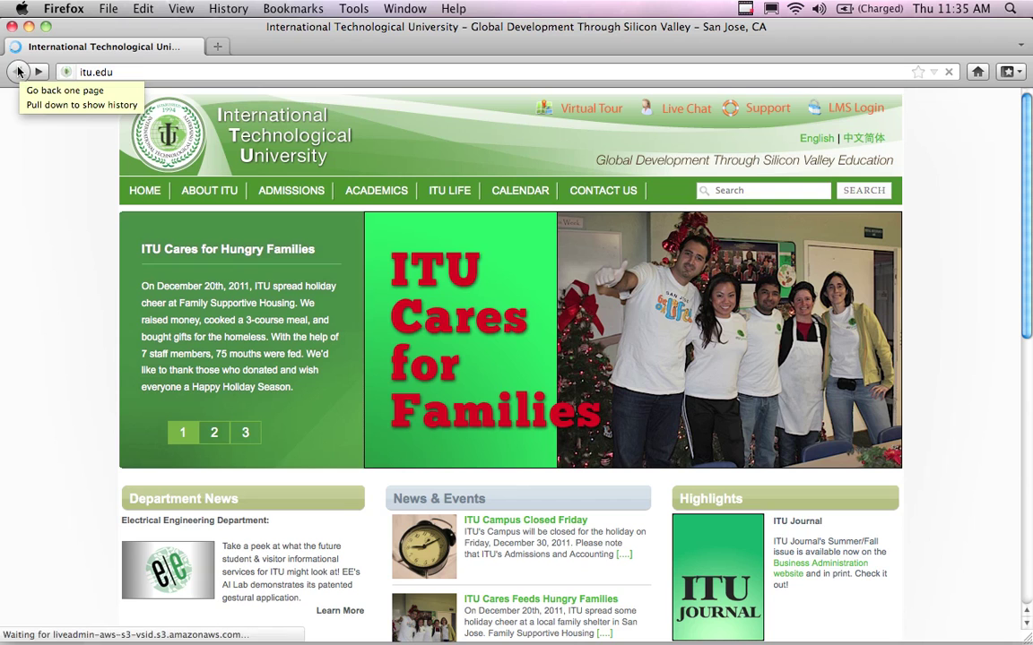
left_click(116, 72)
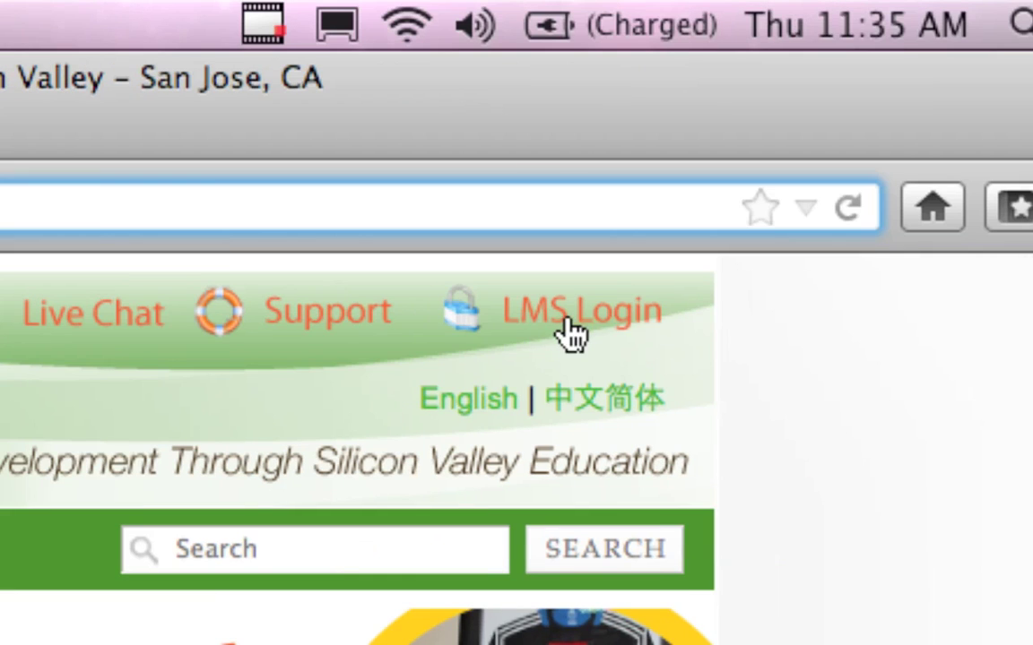
left_click(566, 329)
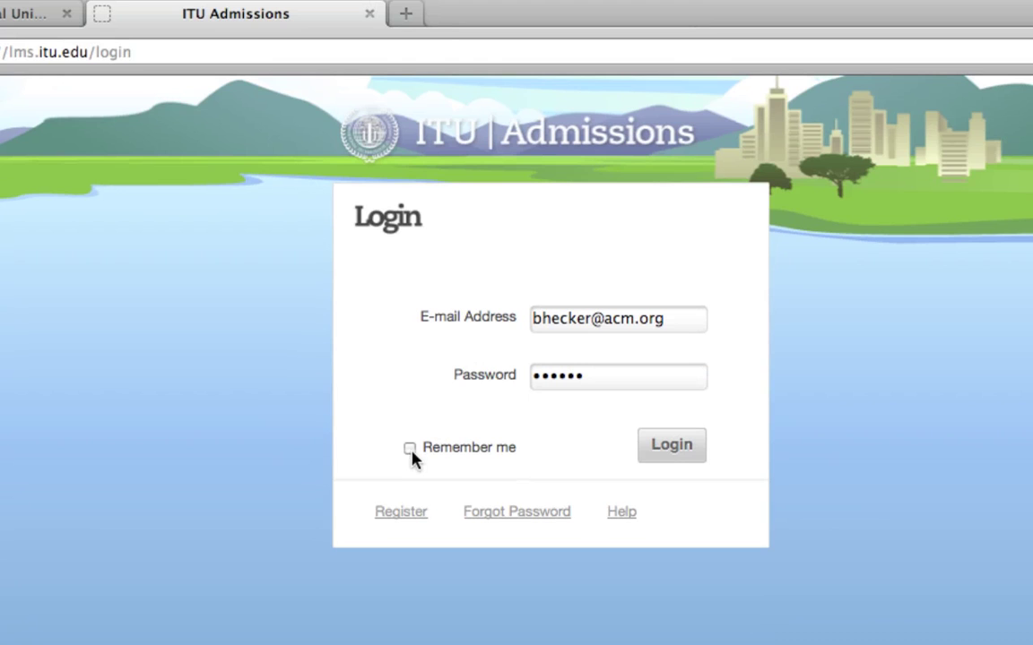
Log in with the prefilled credentials and the Remember me option, and open the My Courses list.
left_click(410, 448)
left_click(666, 458)
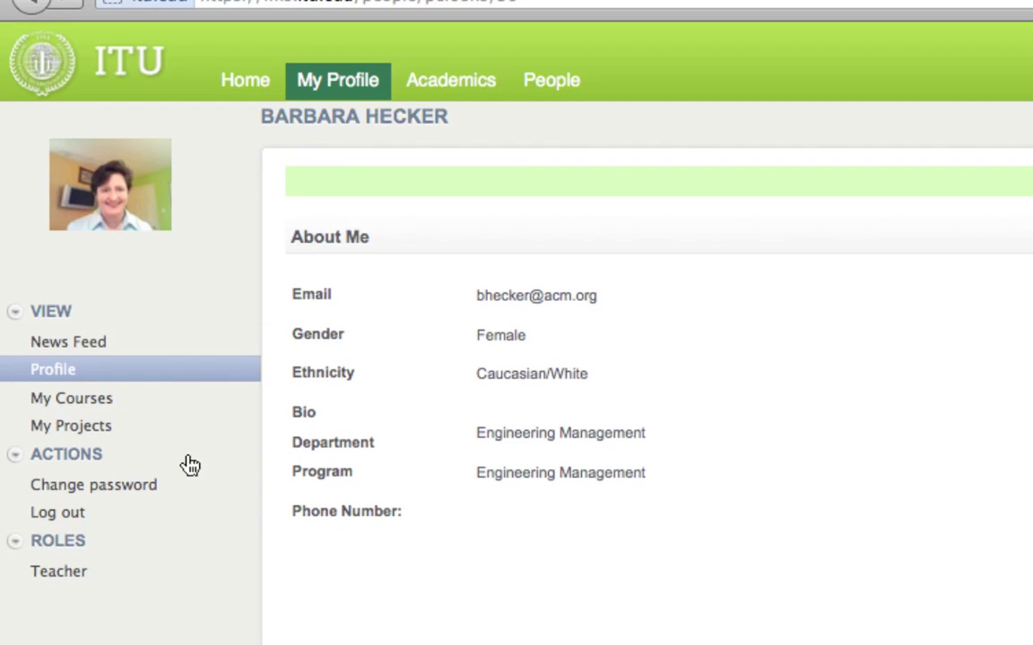
left_click(61, 408)
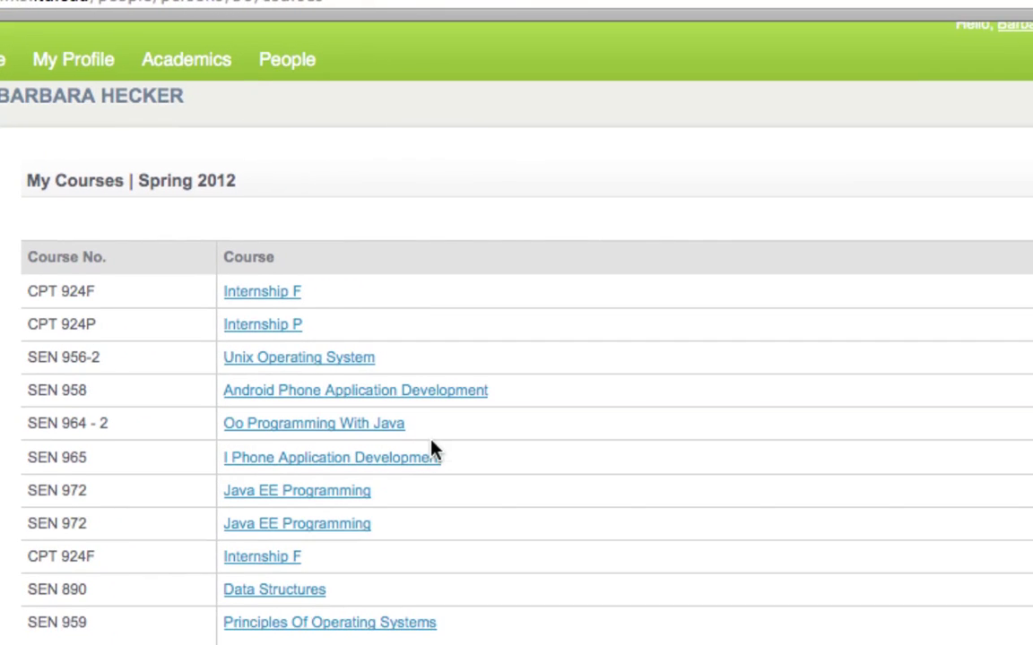
Look through the course list by semester and choose Spring 2012 as the semester.
scroll(432, 448, "down", 1)
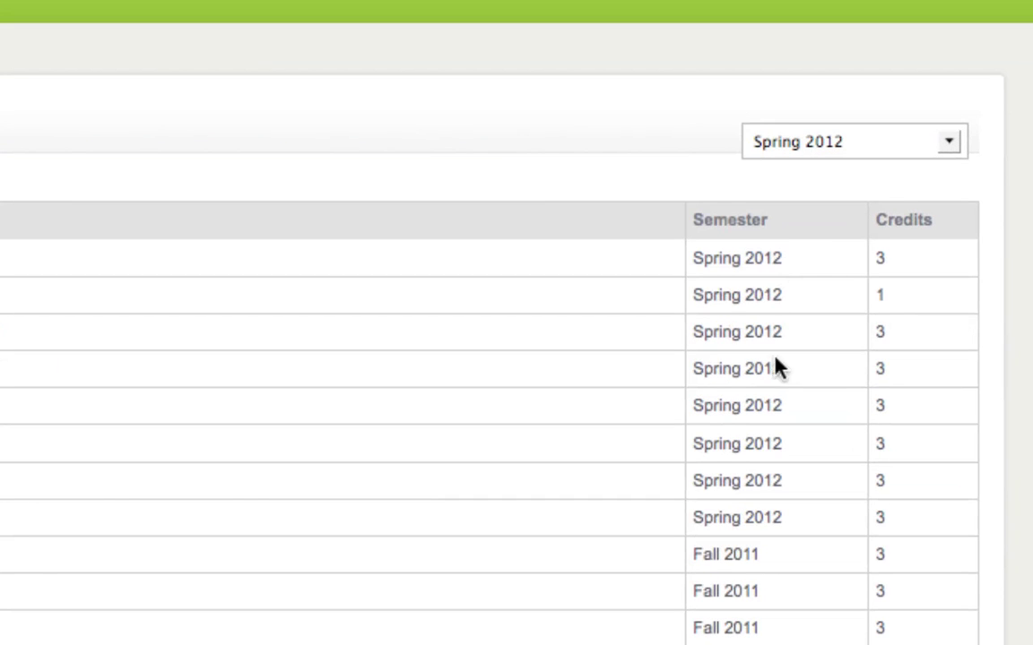
scroll(767, 548, "down", 5)
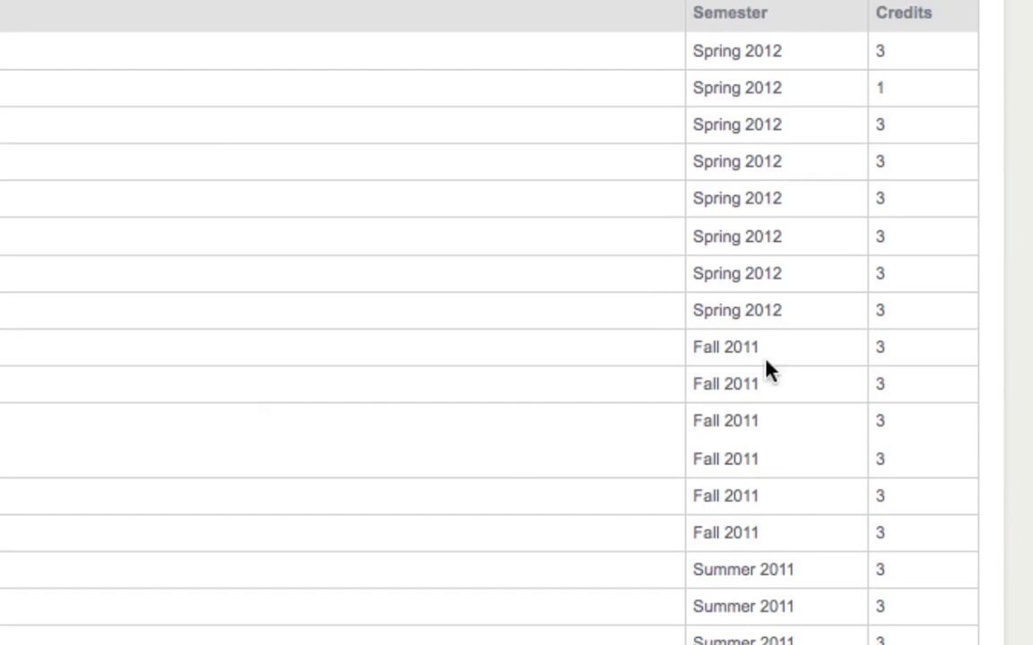
scroll(775, 207, "up", 3)
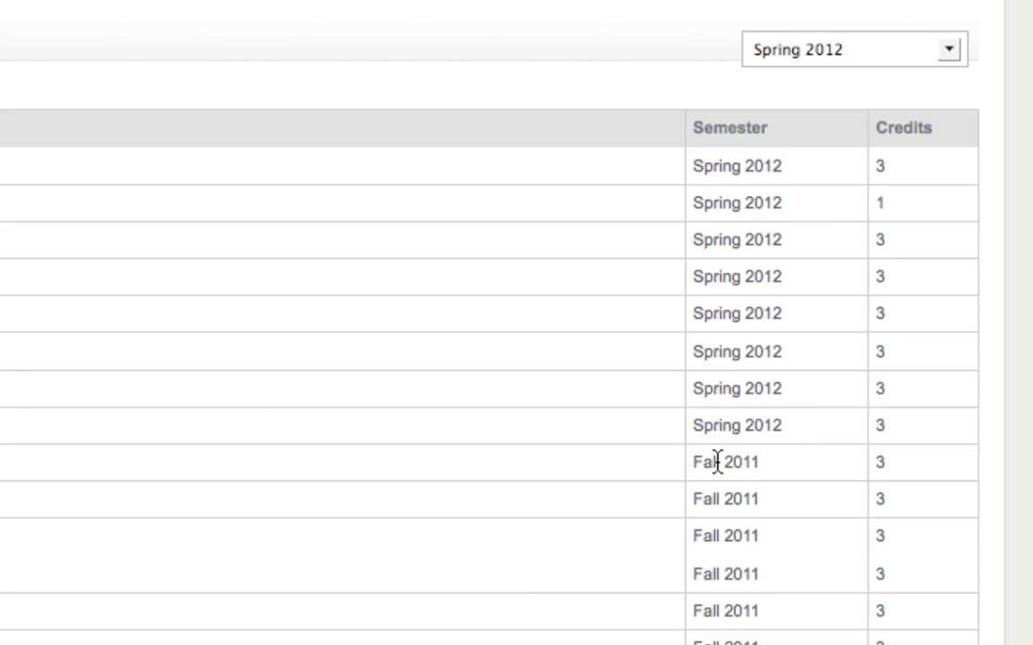
scroll(718, 460, "down", 5)
scroll(715, 462, "up", 8)
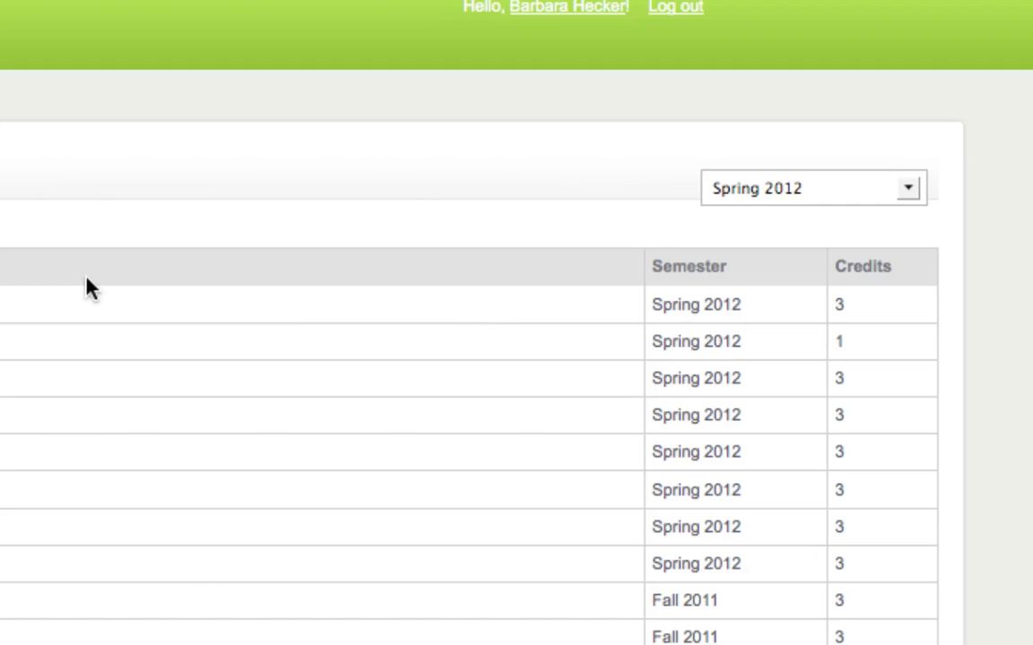
left_click(906, 191)
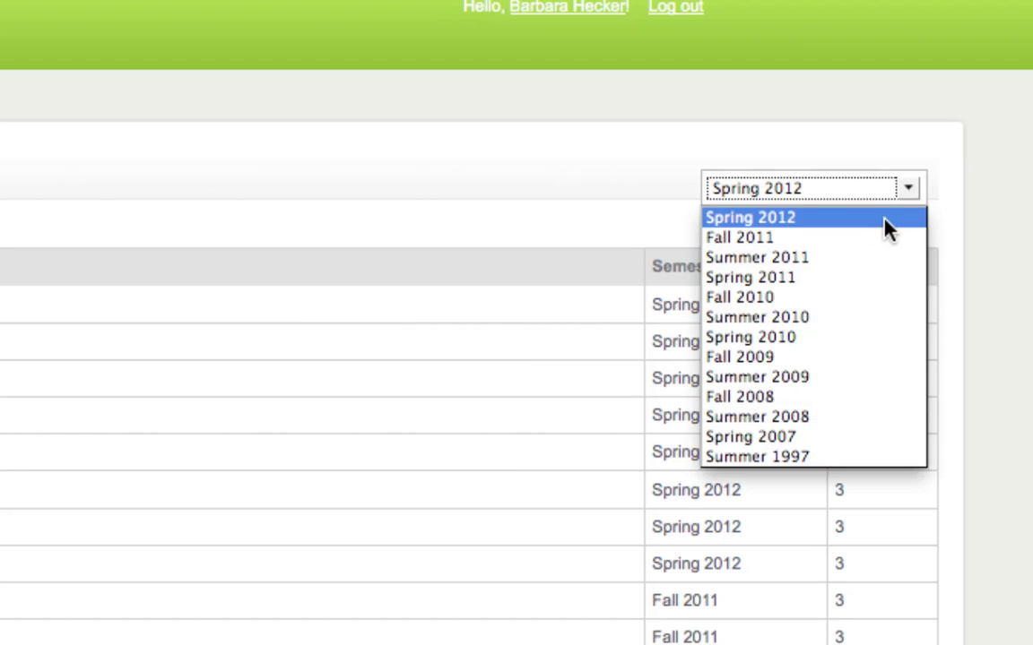
left_click(884, 221)
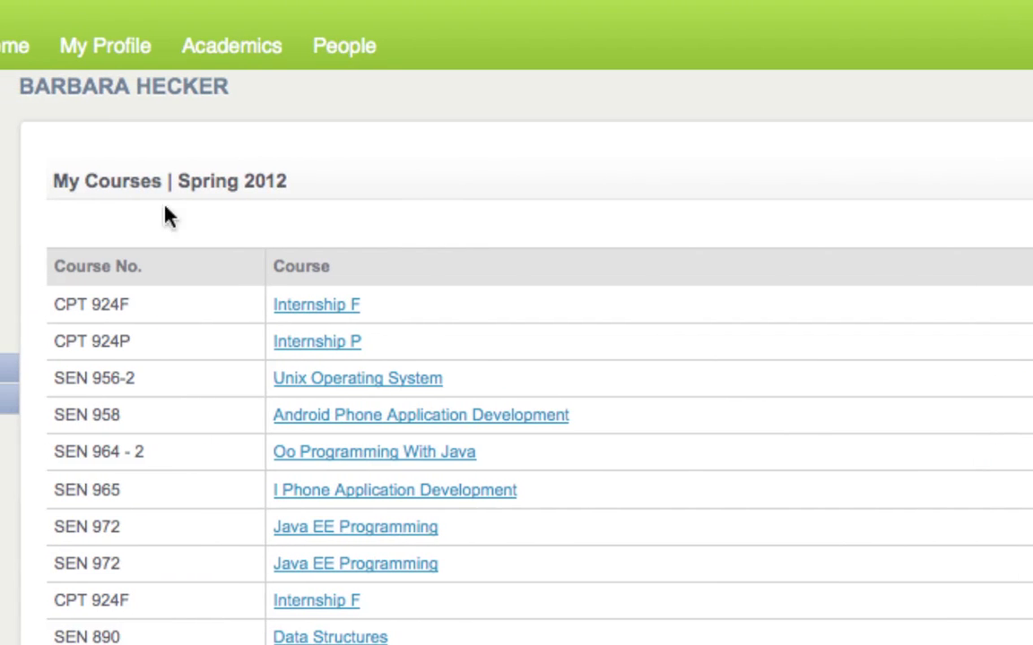
Open the SEN 956-2 Unix Operating System course and review its Courseterm Introduction page.
scroll(473, 352, "down", 1)
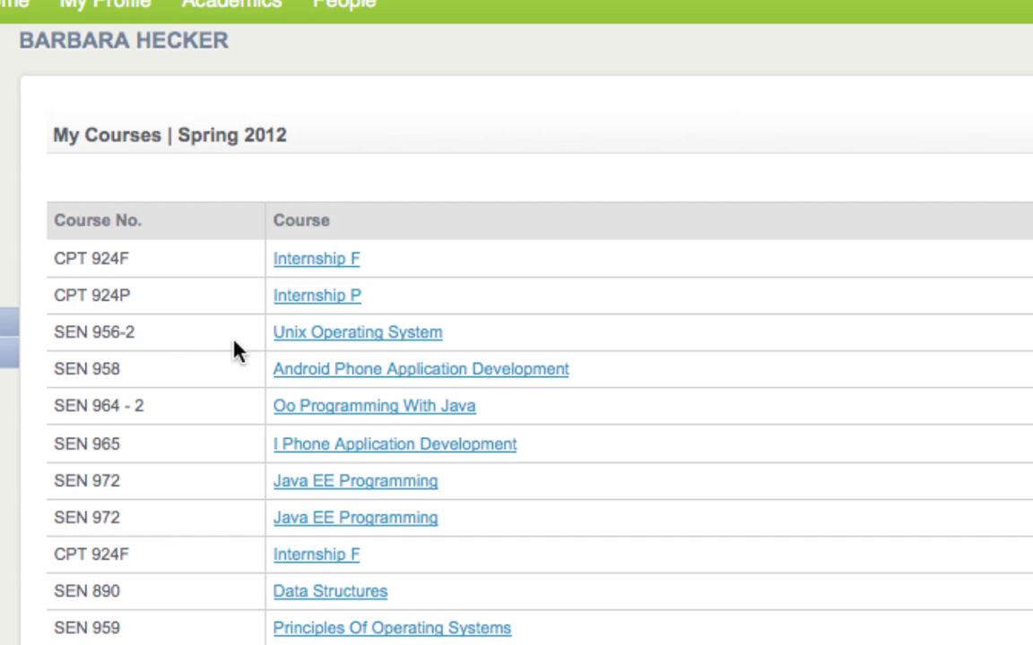
left_click(295, 340)
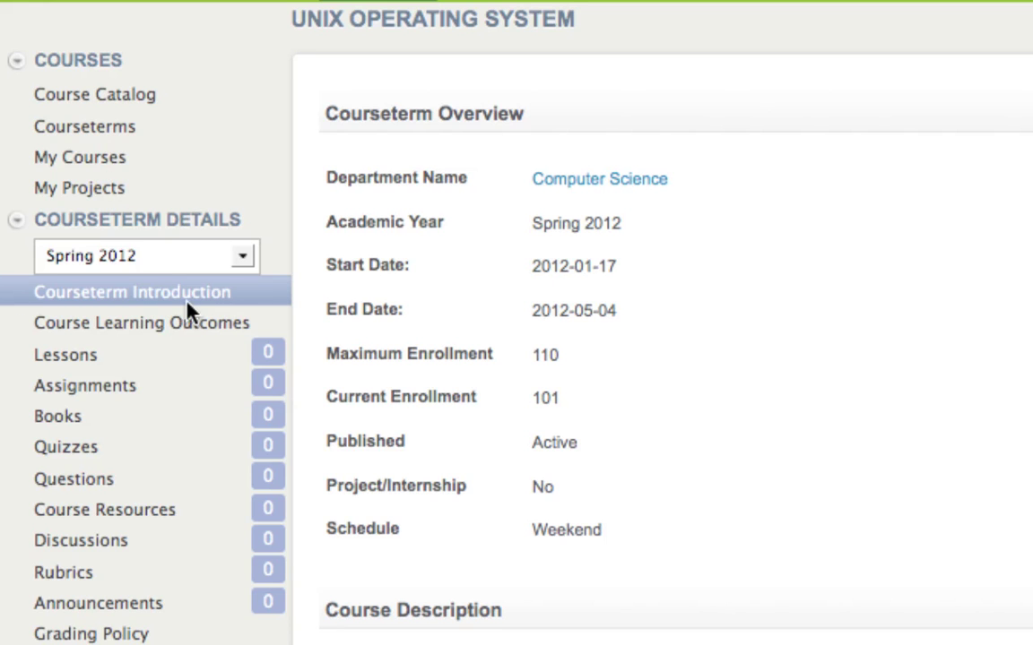
scroll(139, 632, "down", 5)
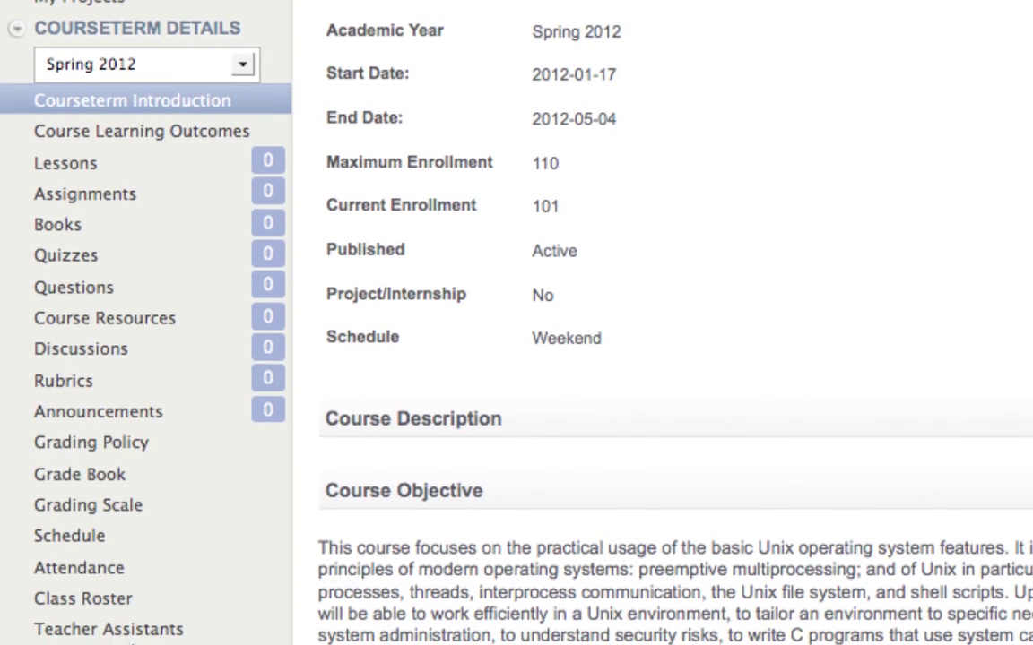
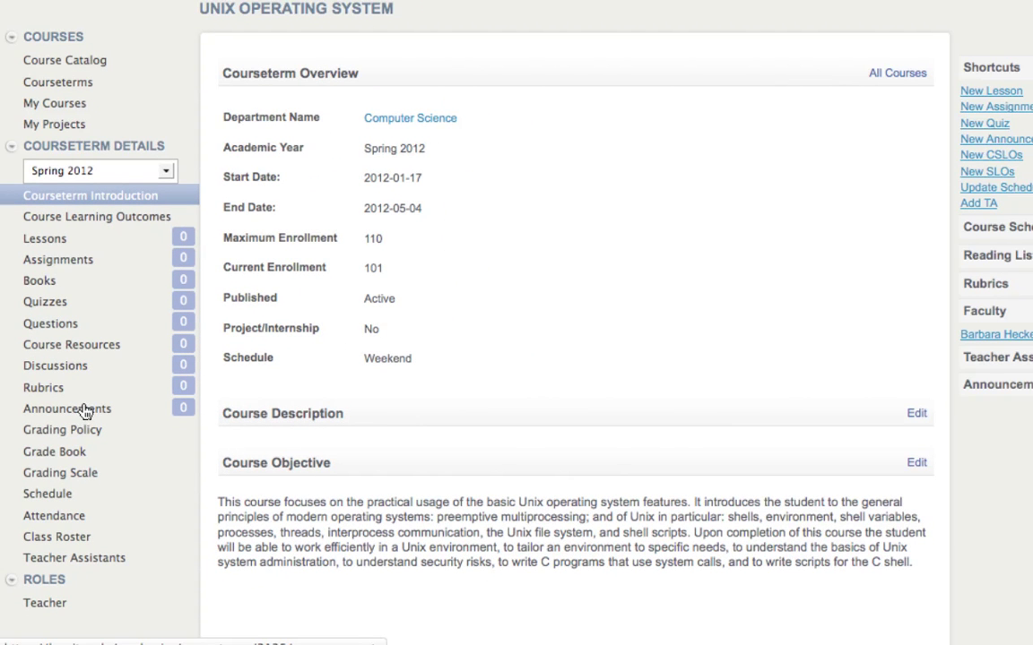
scroll(410, 569, "down", 1)
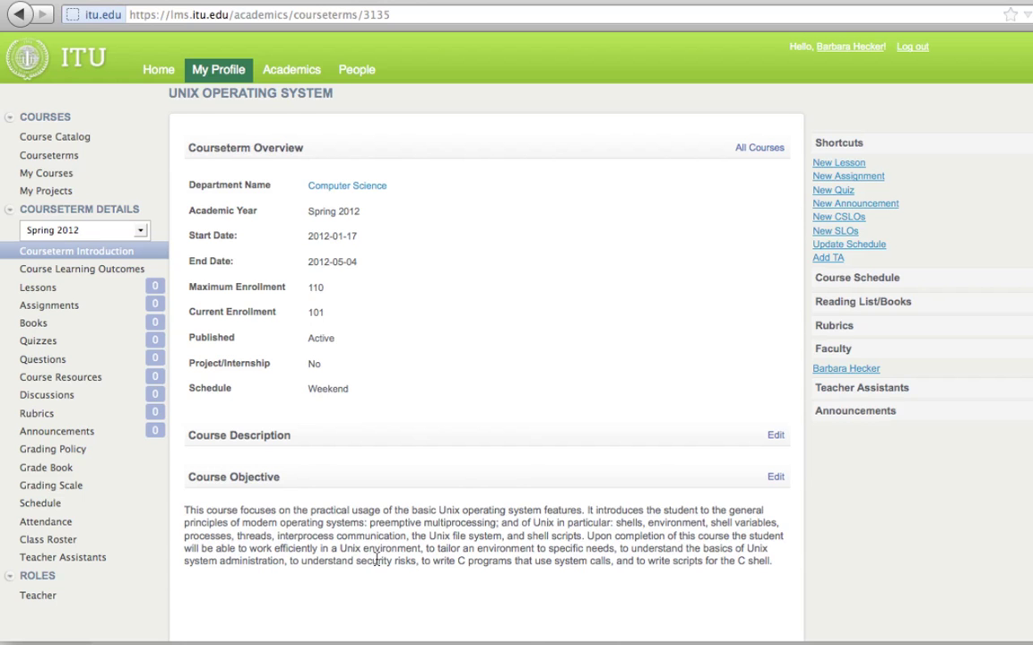
Switch to Microsoft Word to view the SEN 956 syllabus and return to the course page in Firefox.
mouse_move(613, 638)
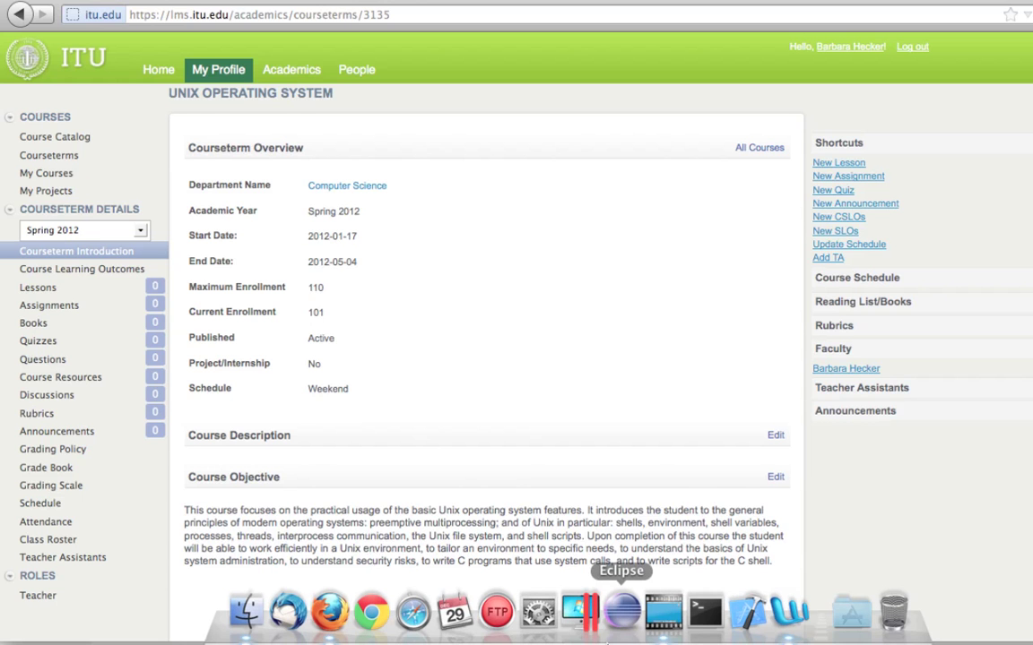
left_click(789, 619)
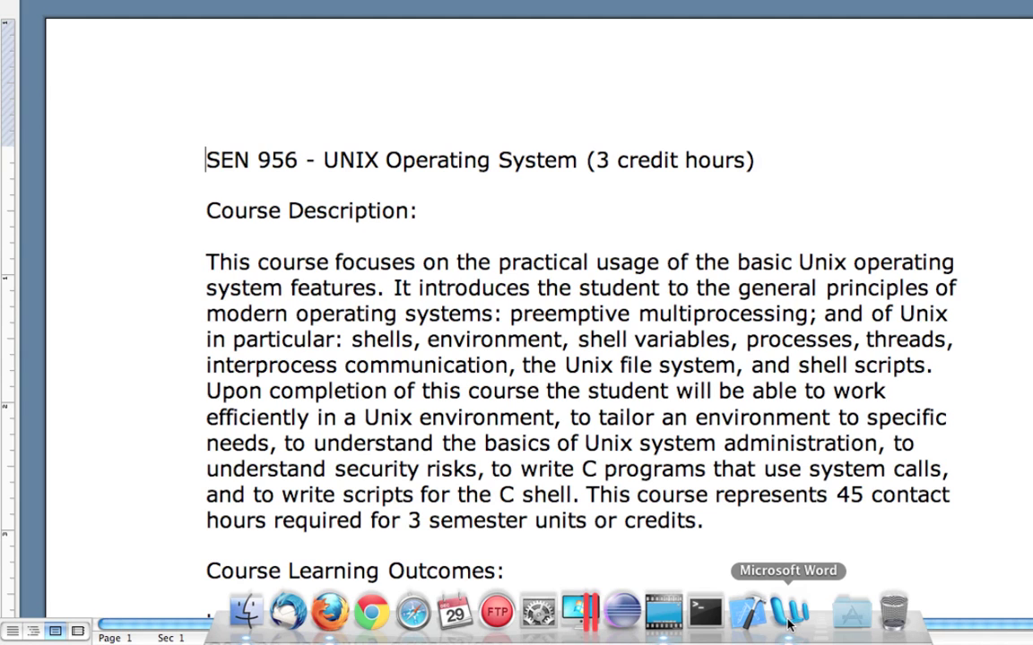
left_click(325, 611)
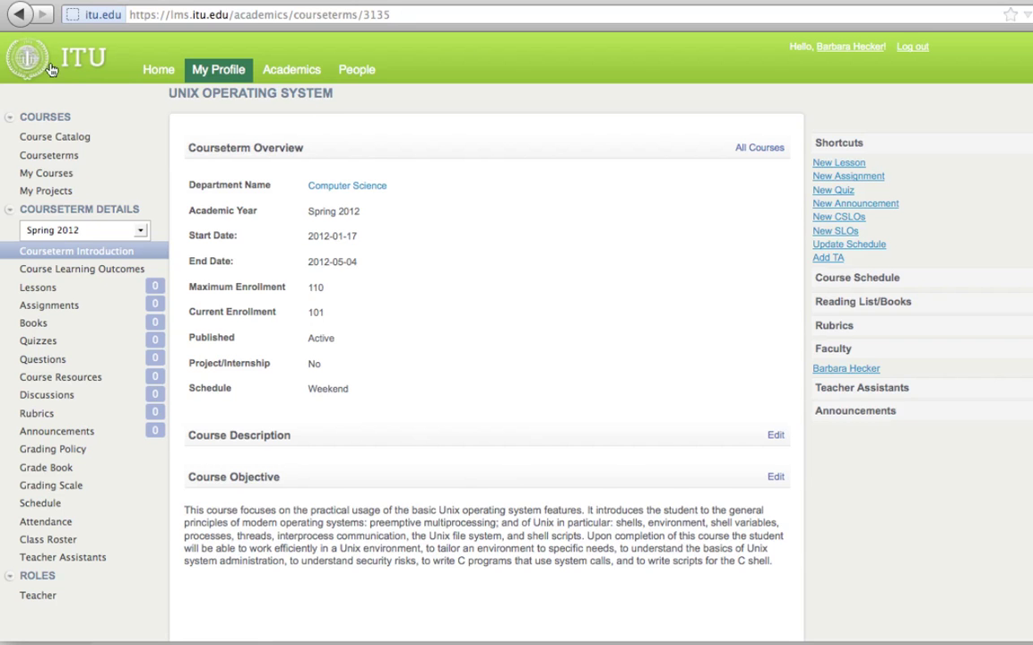
Go back to My Courses to check the section suffix of SEN 956-2, and reopen the Unix Operating System course.
left_click(19, 25)
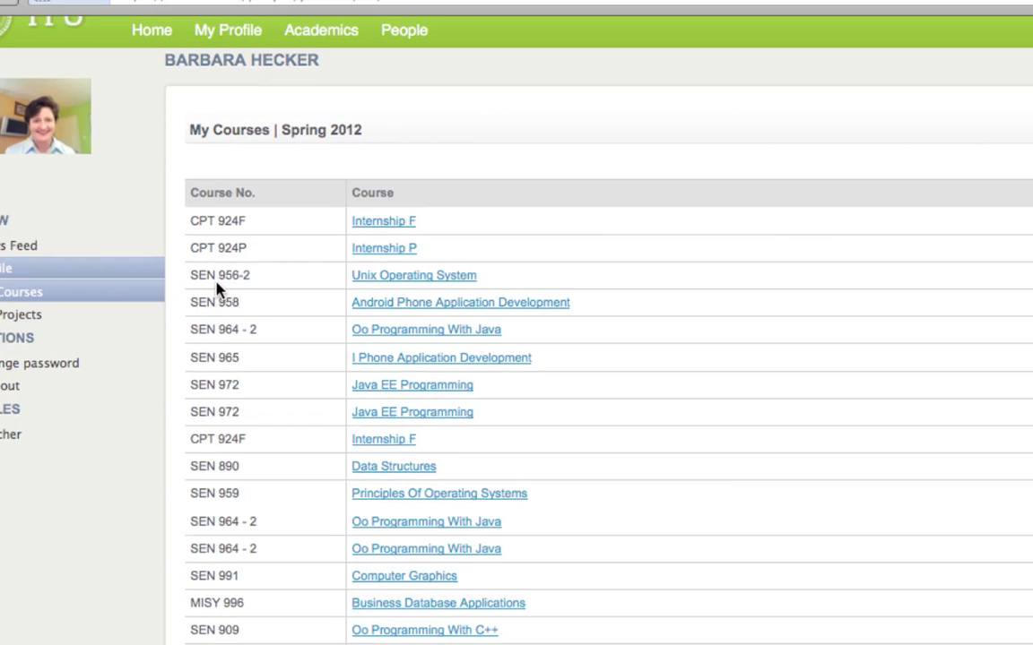
left_click_drag(239, 275, 251, 280)
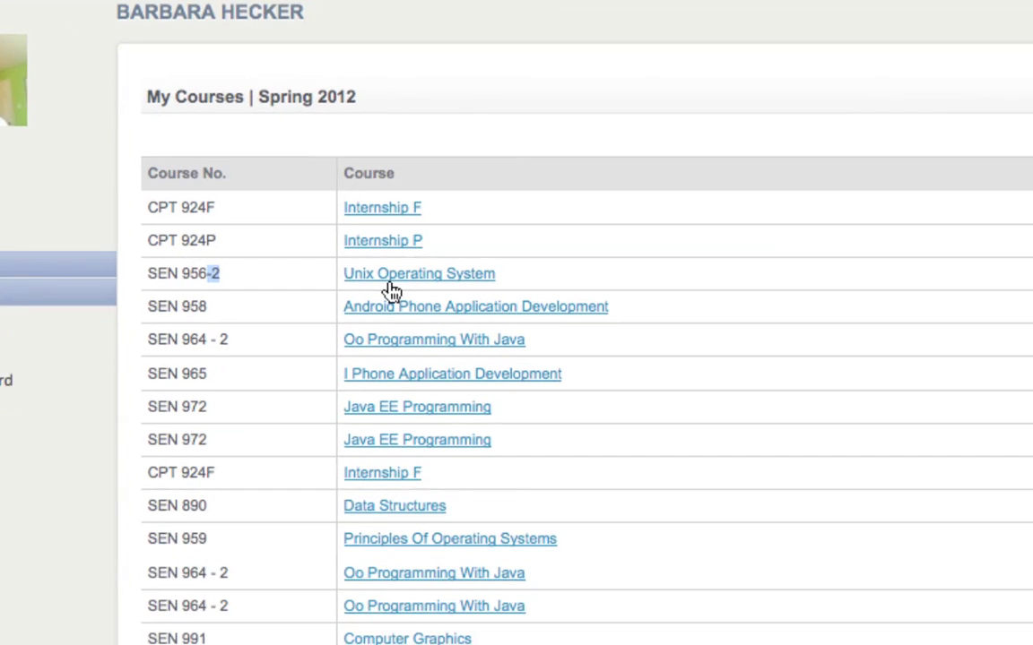
left_click(273, 320)
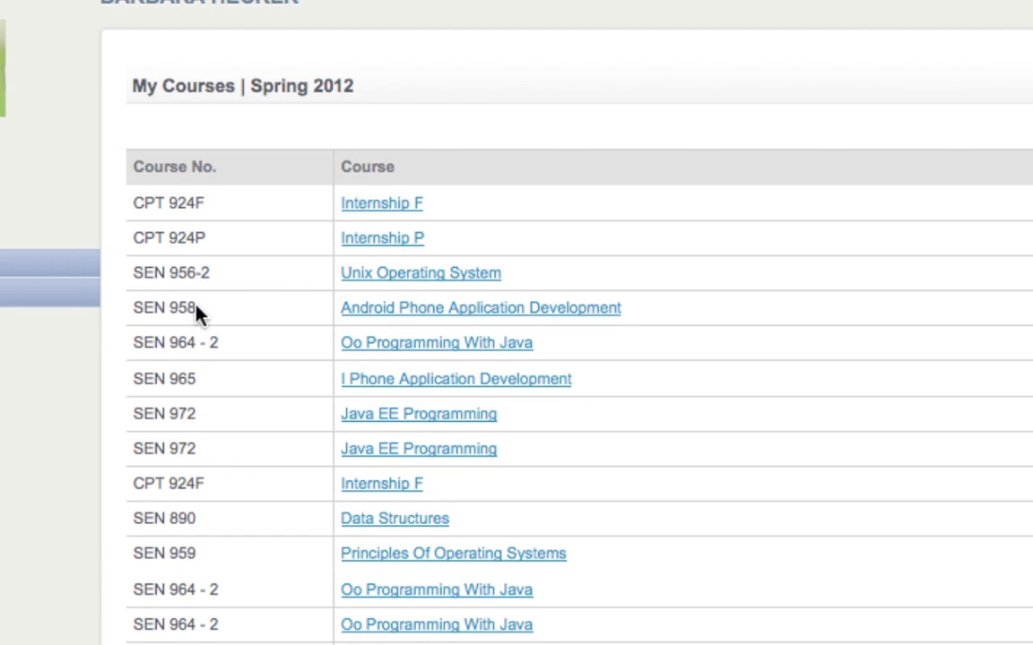
left_click(388, 280)
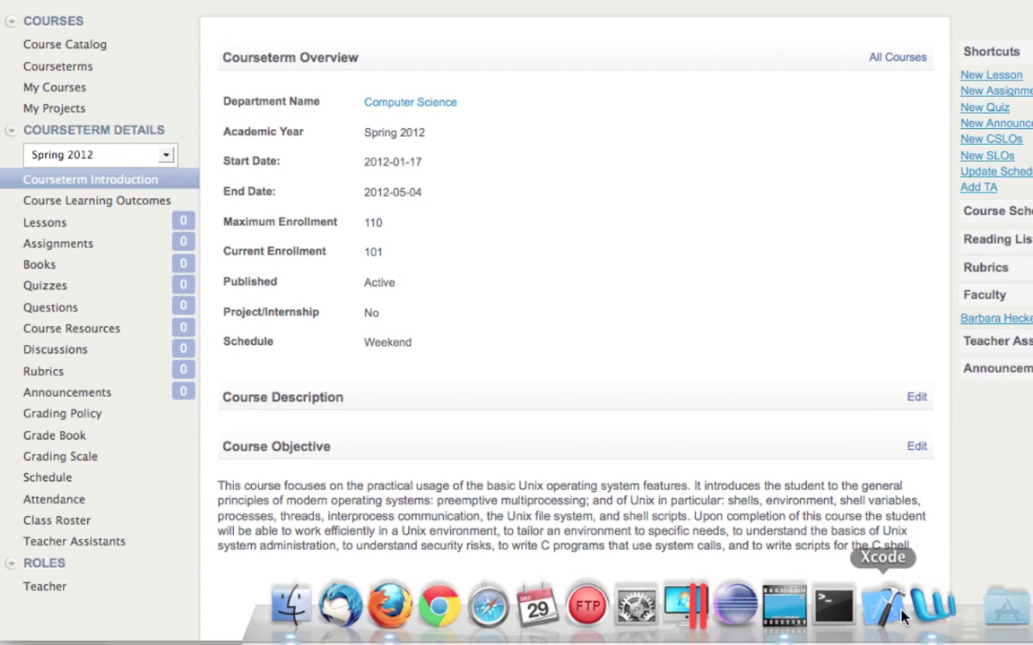
Switch to Microsoft Word and read through the SEN 956 syllabus from the course number down to its Grading table.
left_click(933, 604)
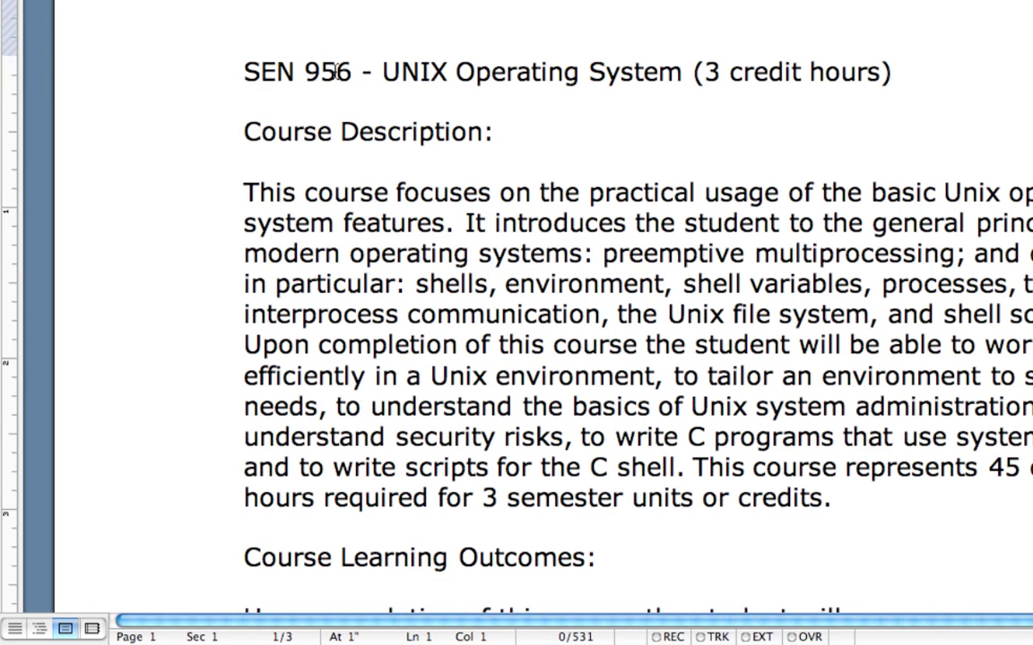
left_click_drag(304, 72, 358, 71)
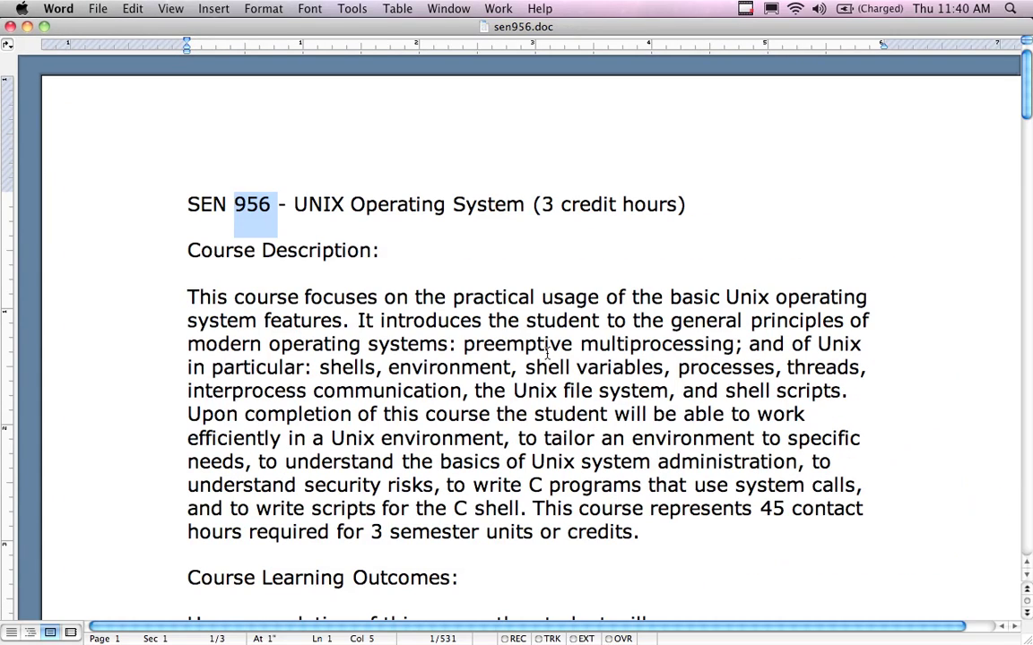
left_click(548, 345)
scroll(547, 348, "down", 5)
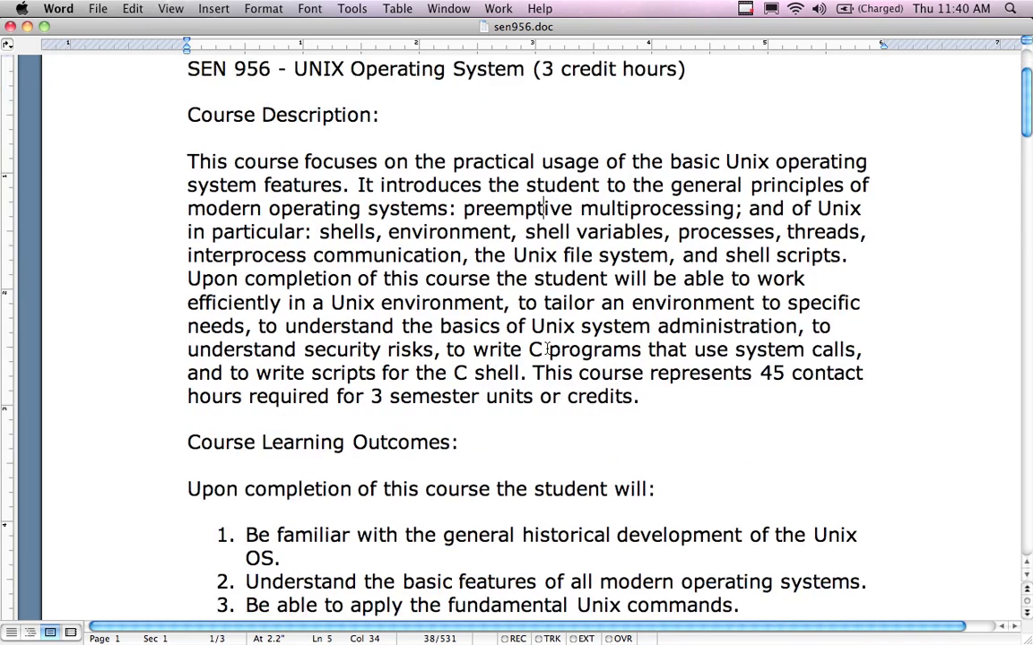
scroll(395, 325, "down", 5)
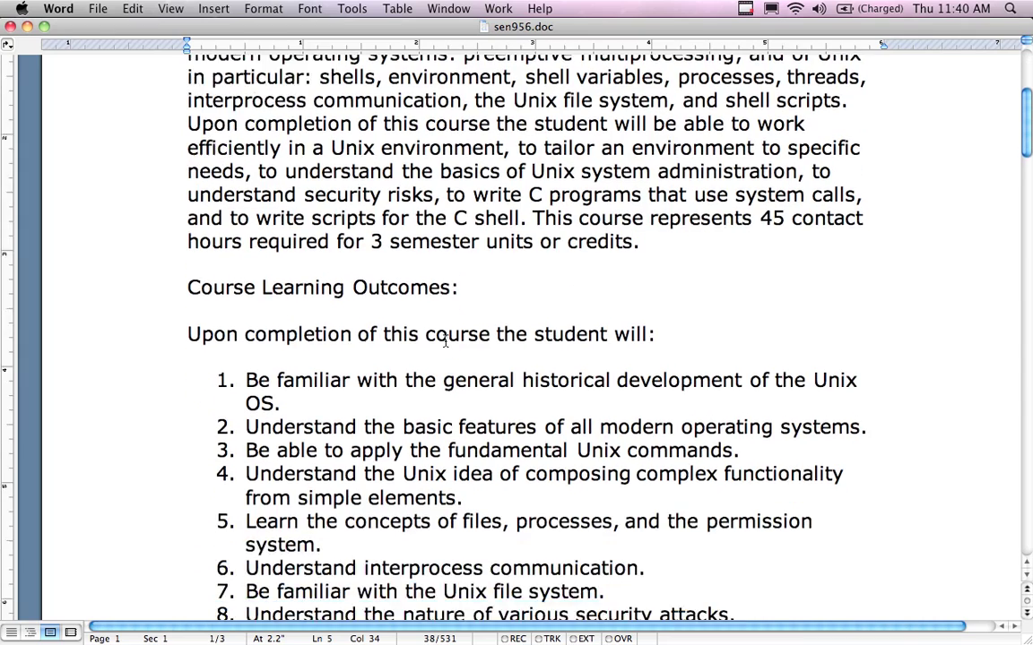
scroll(445, 339, "down", 7)
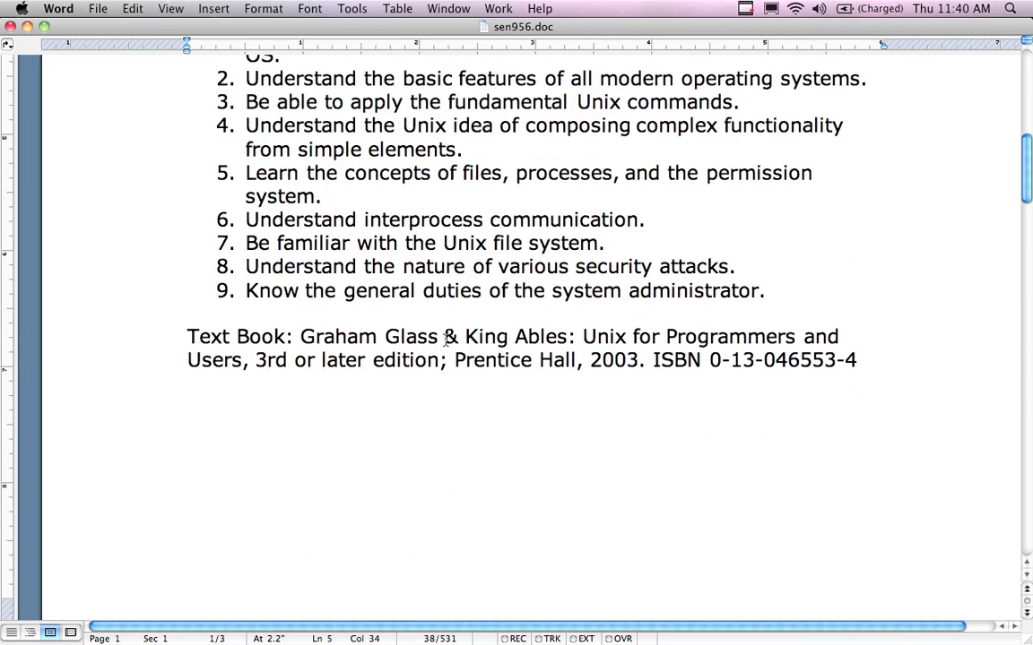
scroll(585, 363, "down", 9)
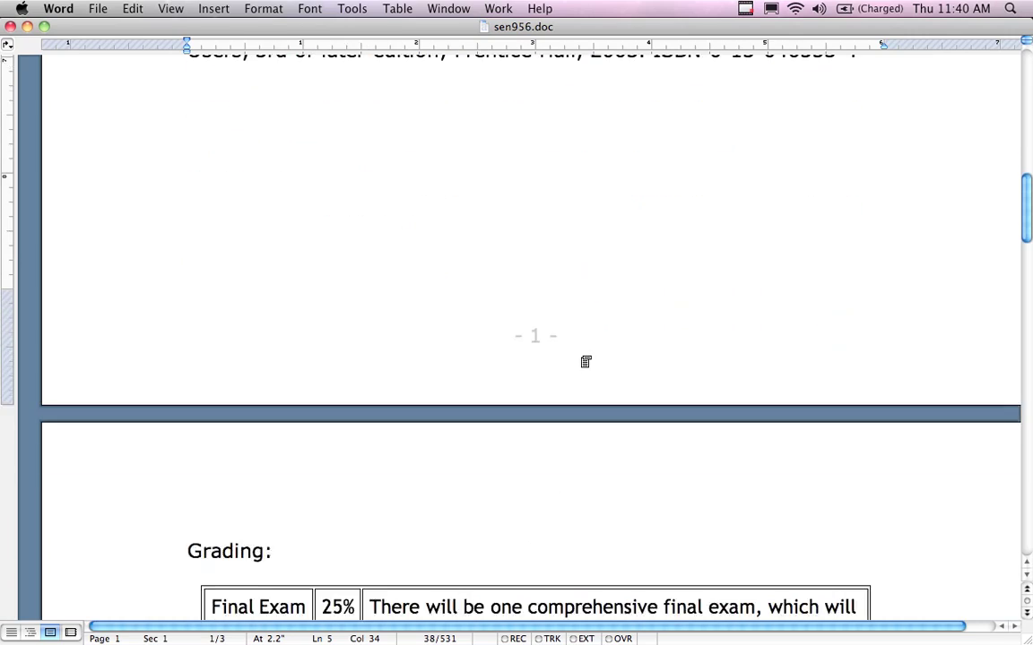
scroll(585, 363, "down", 6)
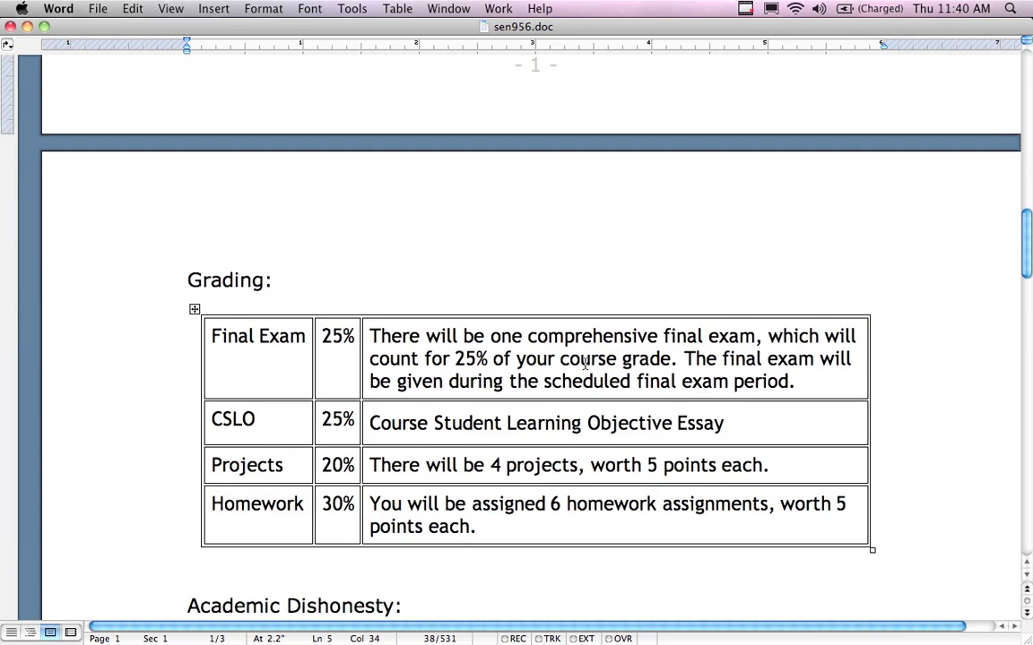
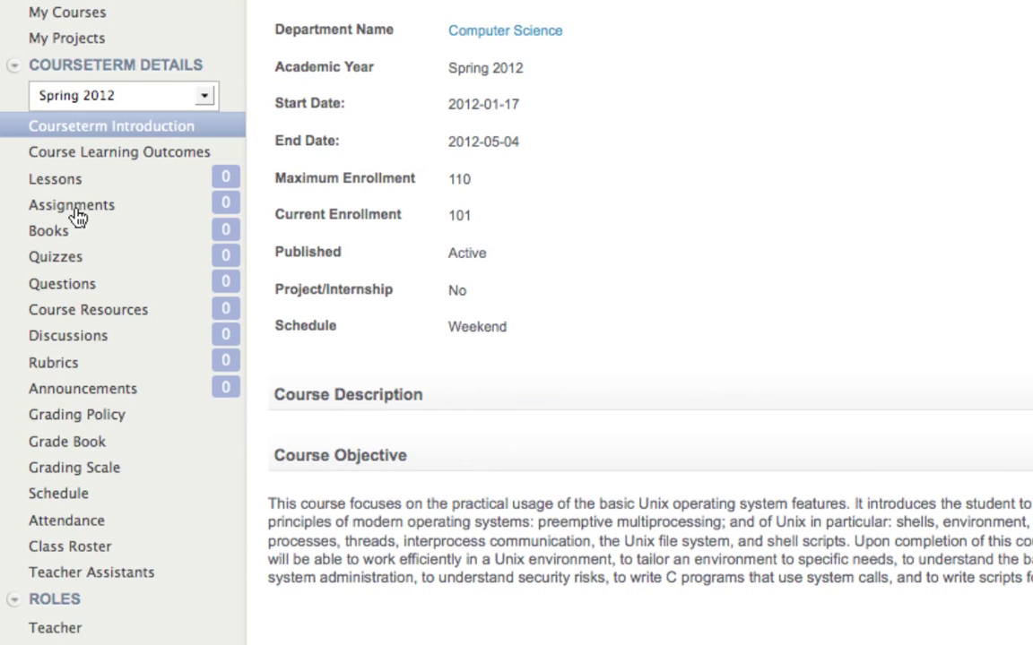
Look at the course's Assignments page in the LMS and review the full Courseterm Grading Scale.
left_click(78, 216)
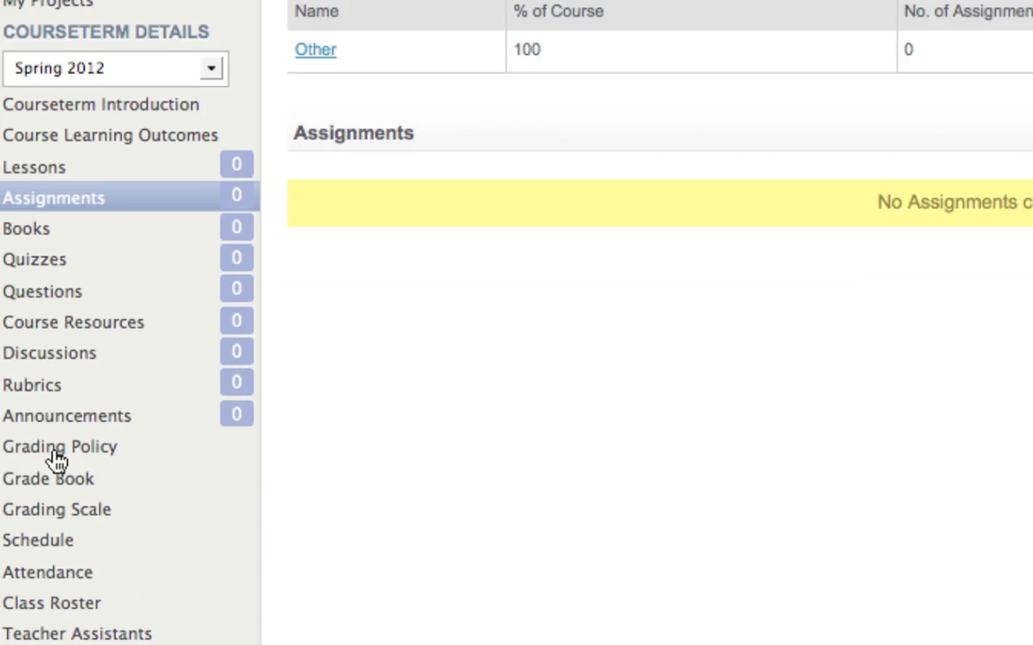
left_click(100, 518)
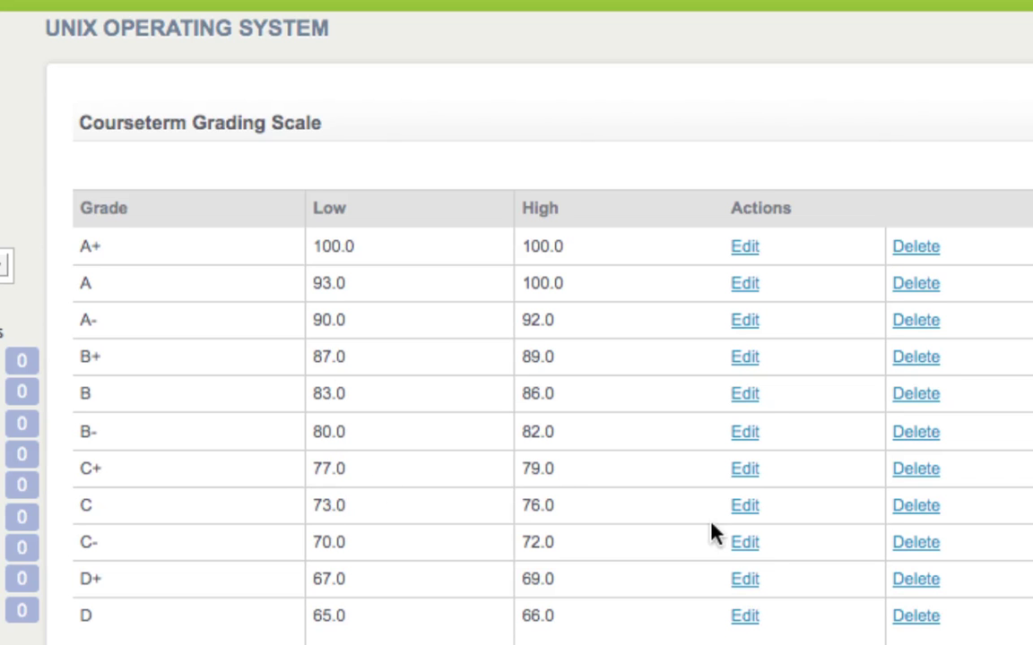
scroll(341, 502, "down", 2)
scroll(334, 642, "down", 2)
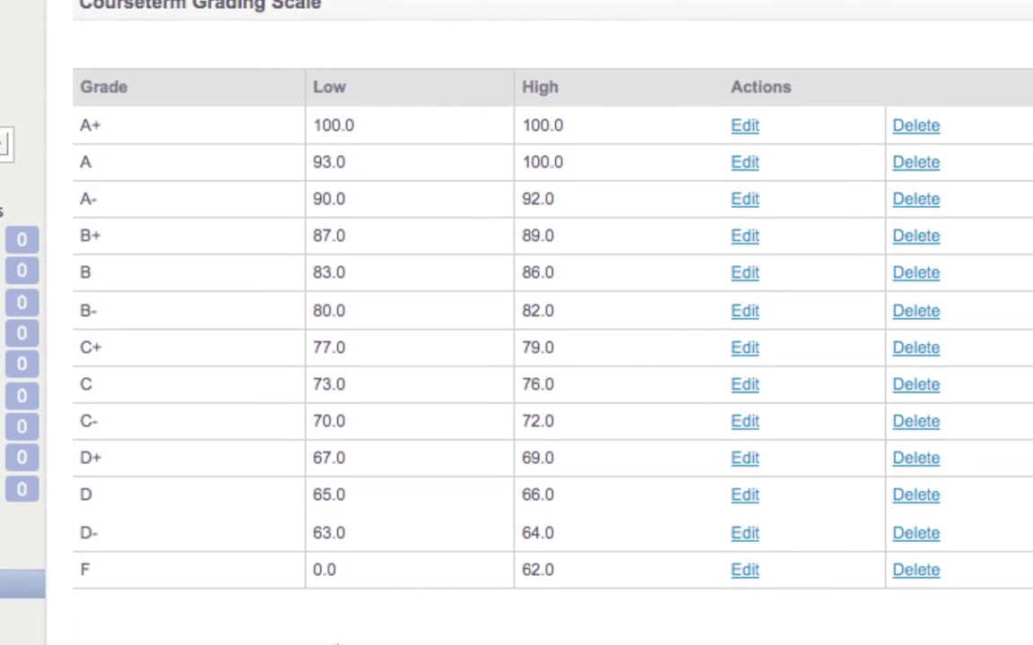
scroll(269, 632, "down", 5)
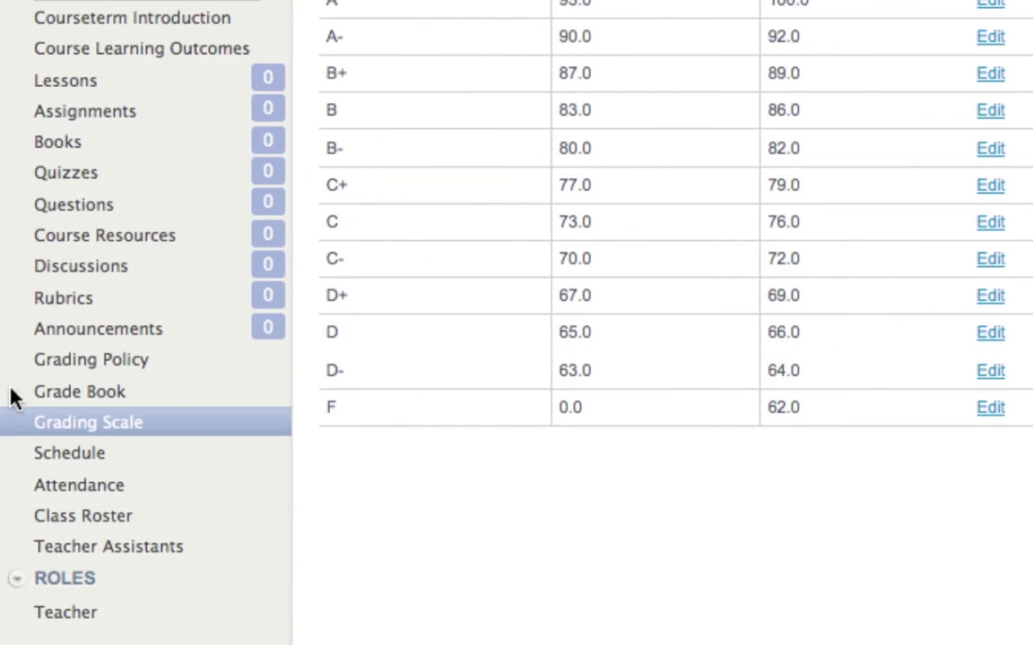
Open the course's Grade Book and switch to Word to check the syllabus's grading table.
left_click(72, 402)
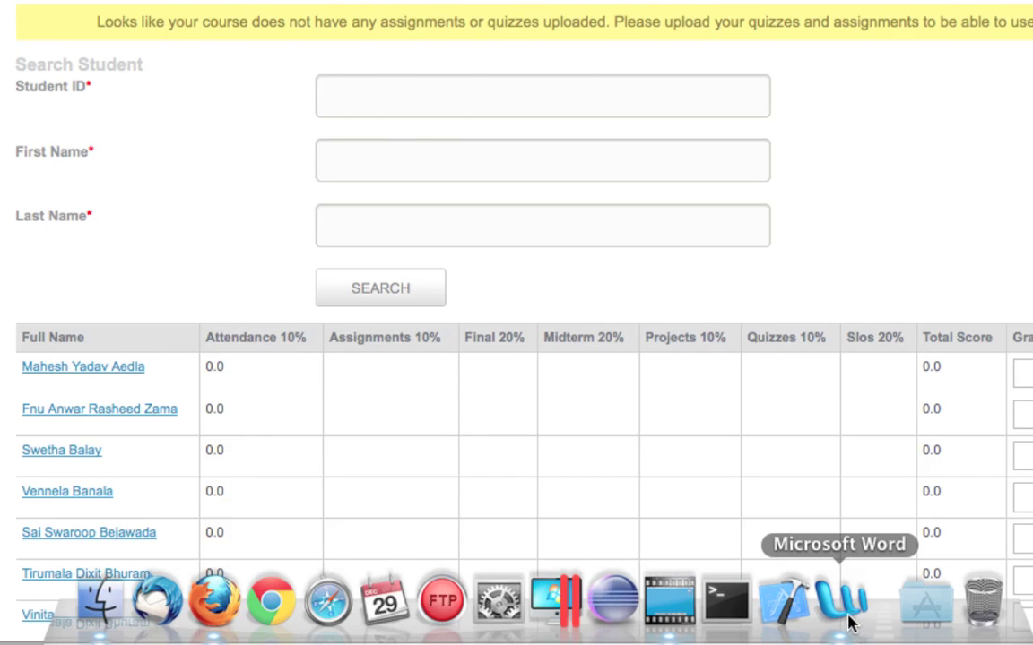
left_click(841, 594)
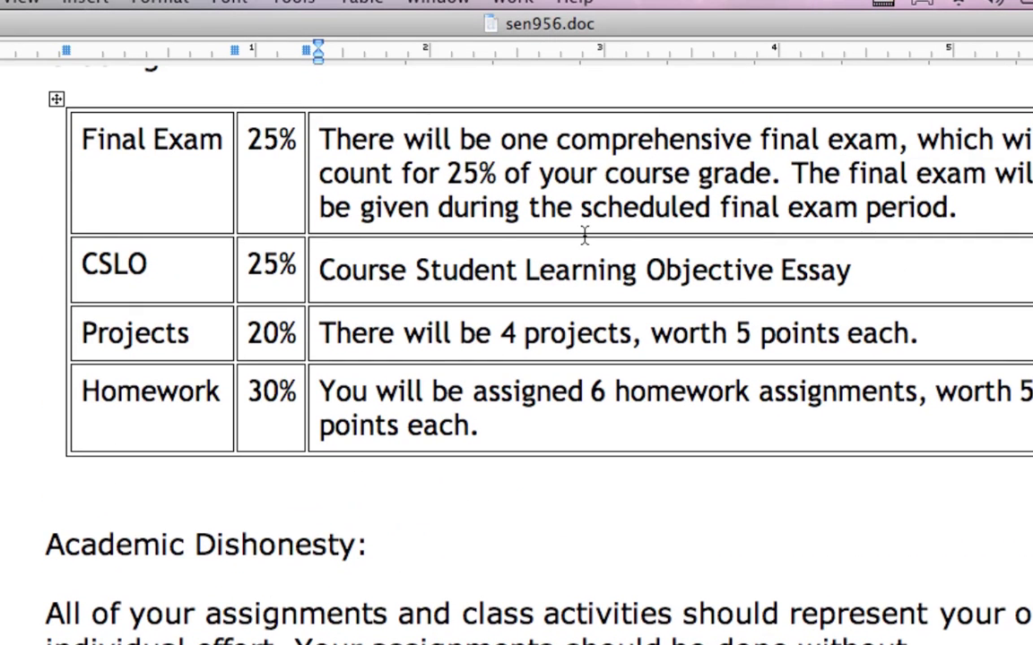
left_click(410, 345)
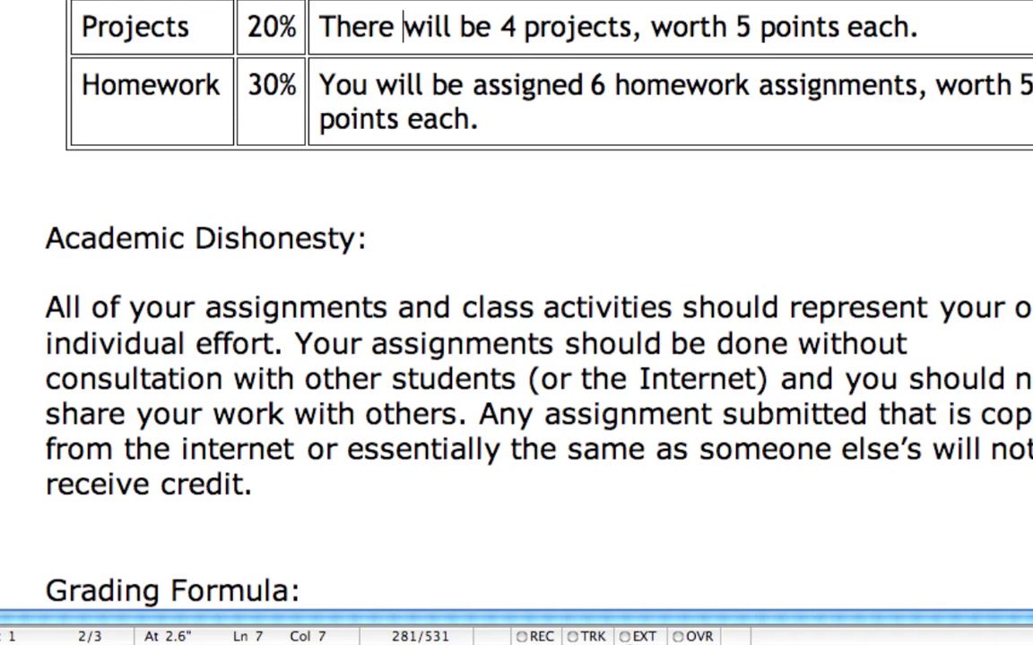
Return to Firefox and review the course's Grading Policies with their category weights.
mouse_move(668, 599)
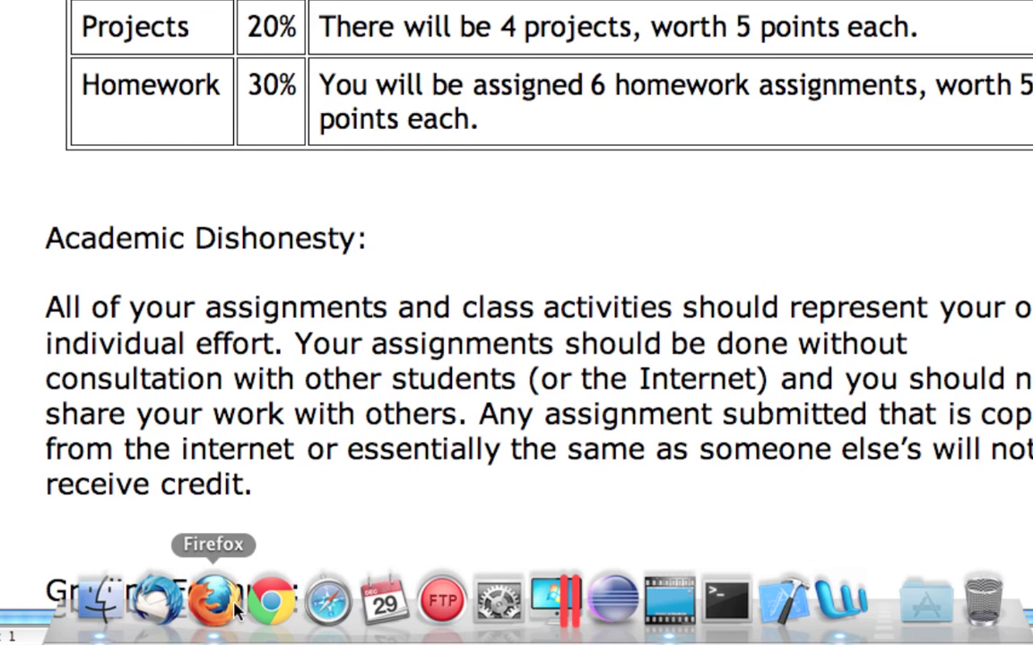
left_click(272, 601)
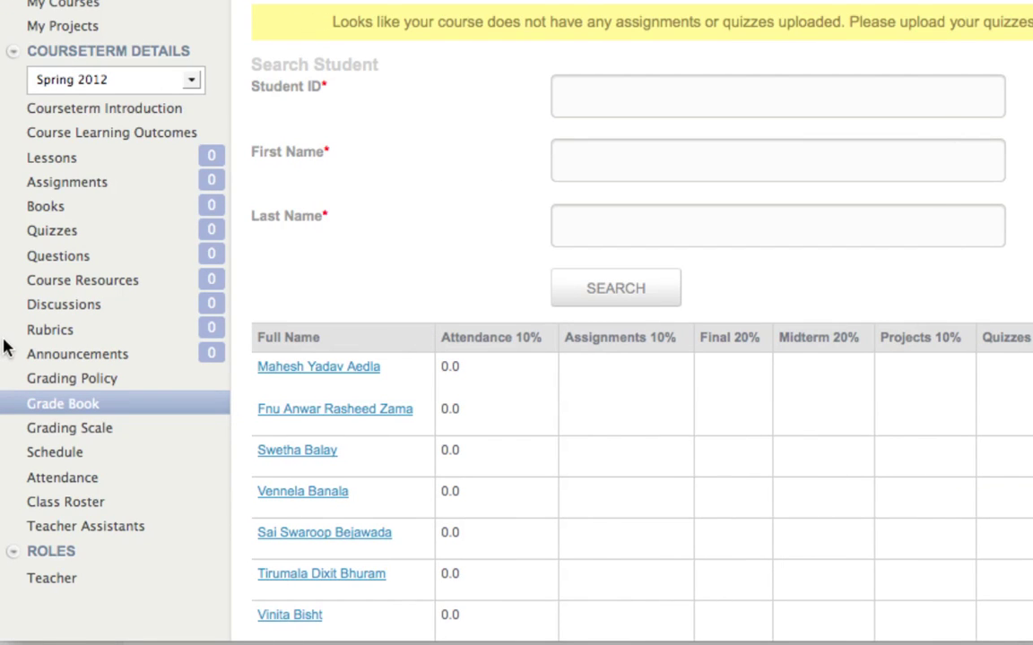
left_click(79, 385)
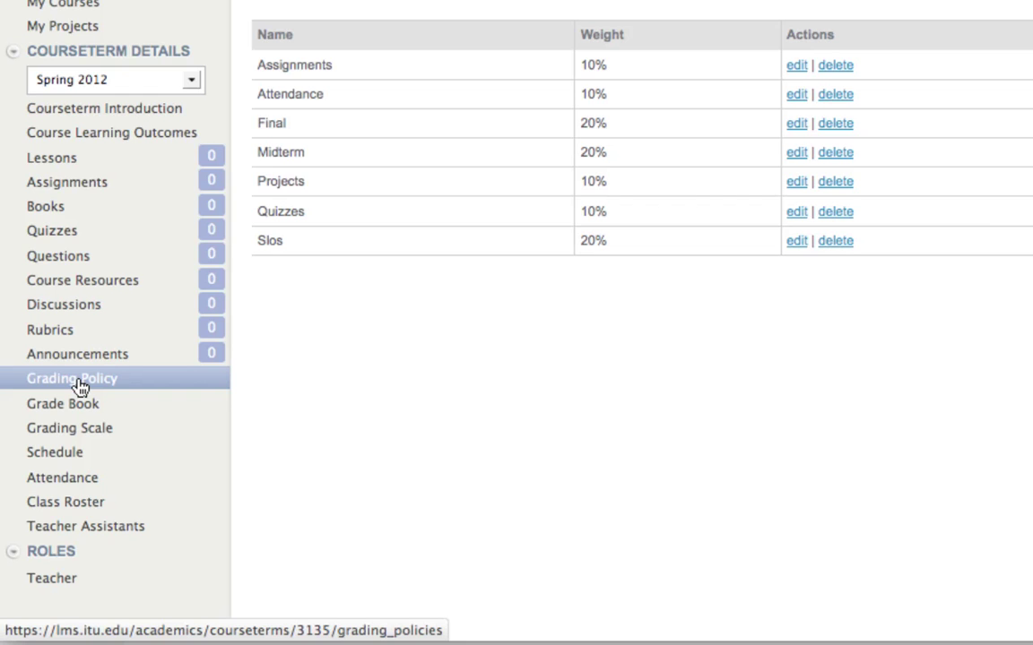
scroll(382, 215, "up", 3)
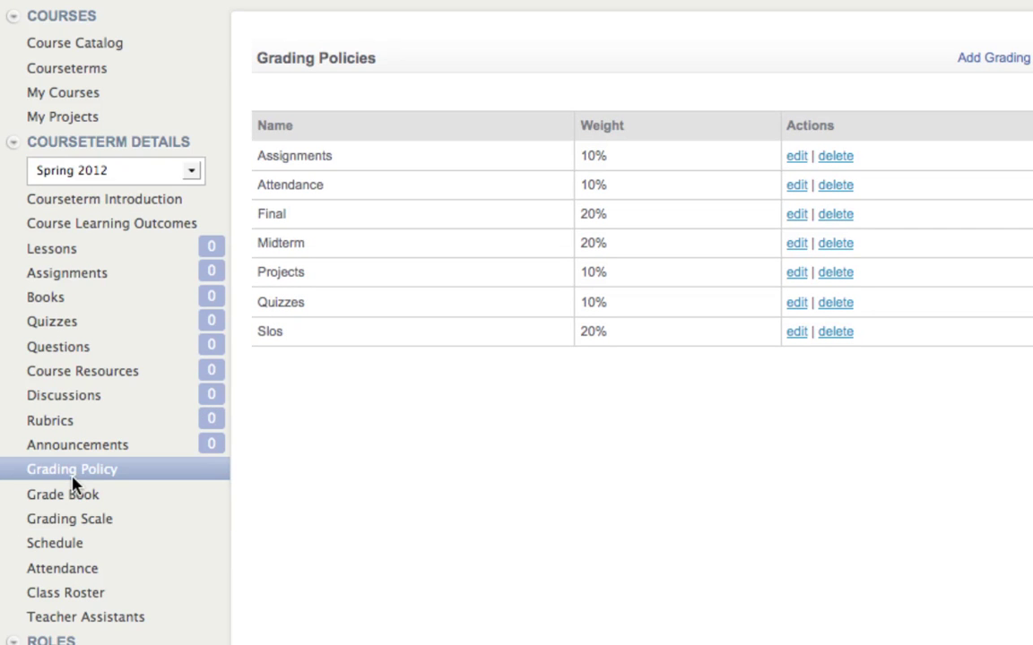
Start a new assignment group from the course's Assignments page and name it Final Exam, following the Word syllabus.
left_click(61, 276)
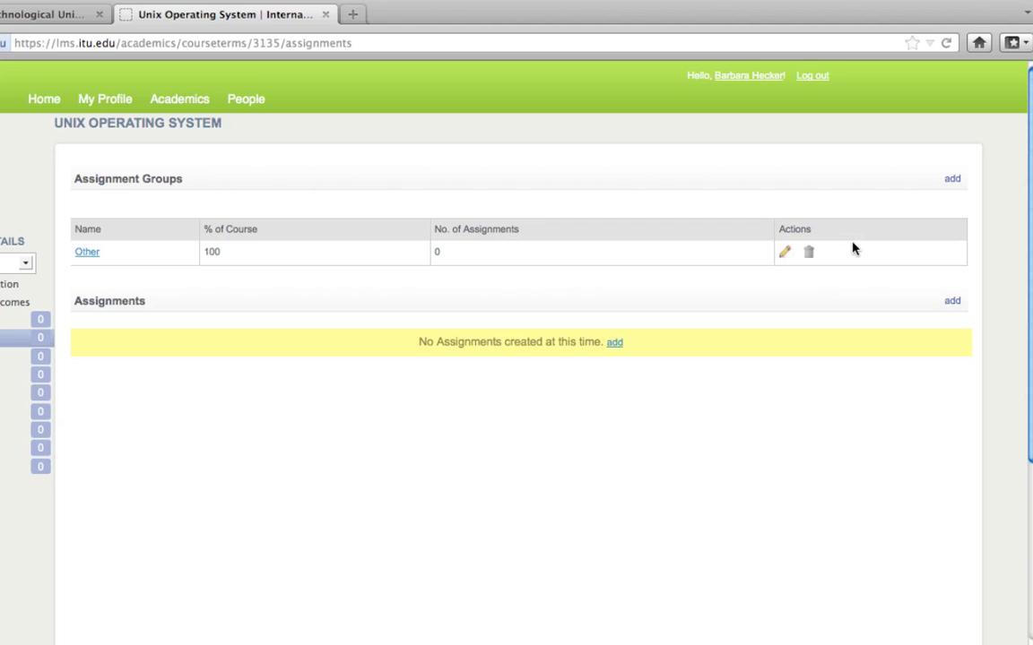
left_click(951, 181)
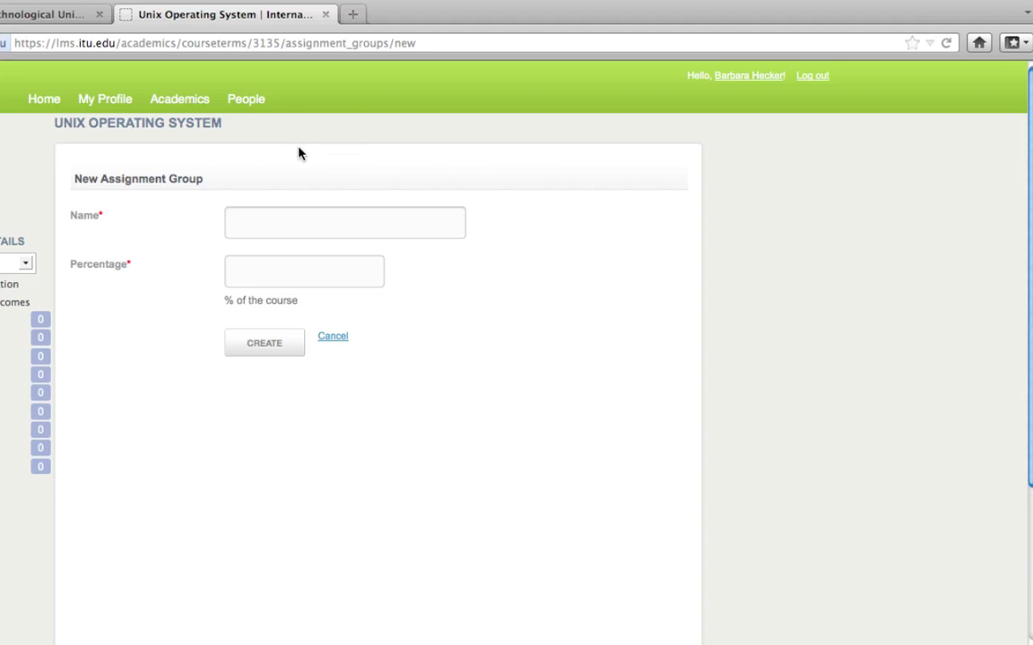
left_click(259, 232)
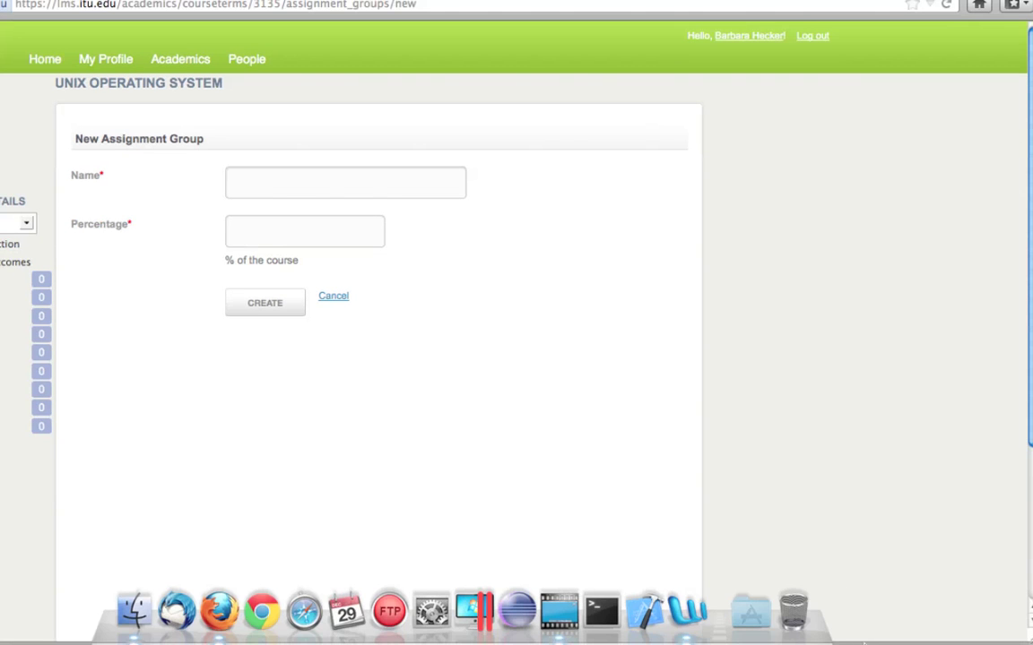
left_click(685, 612)
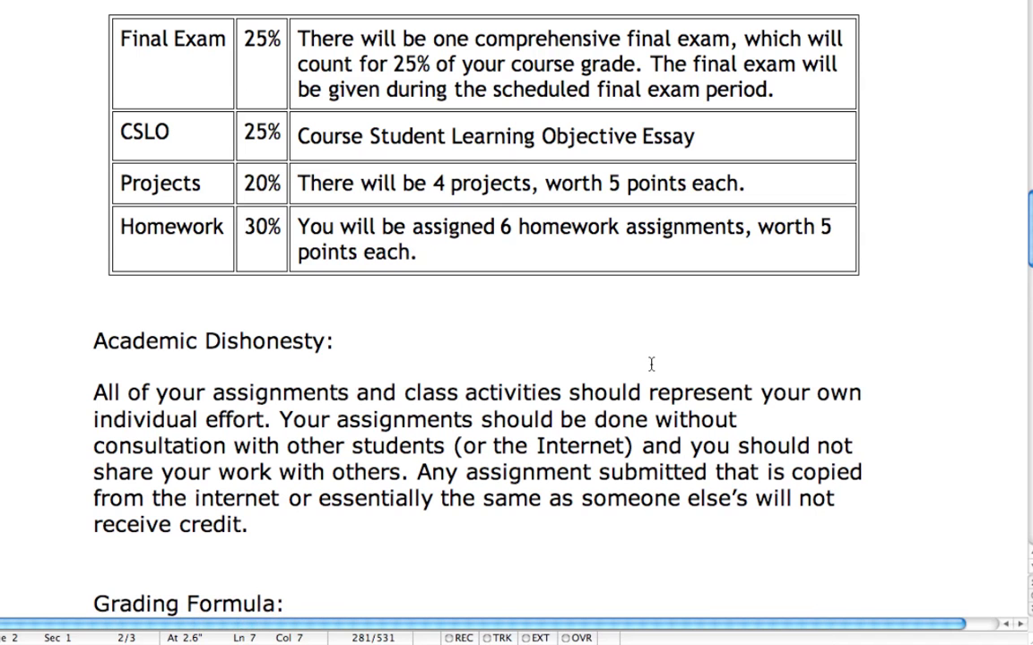
left_click(361, 183)
left_click(219, 611)
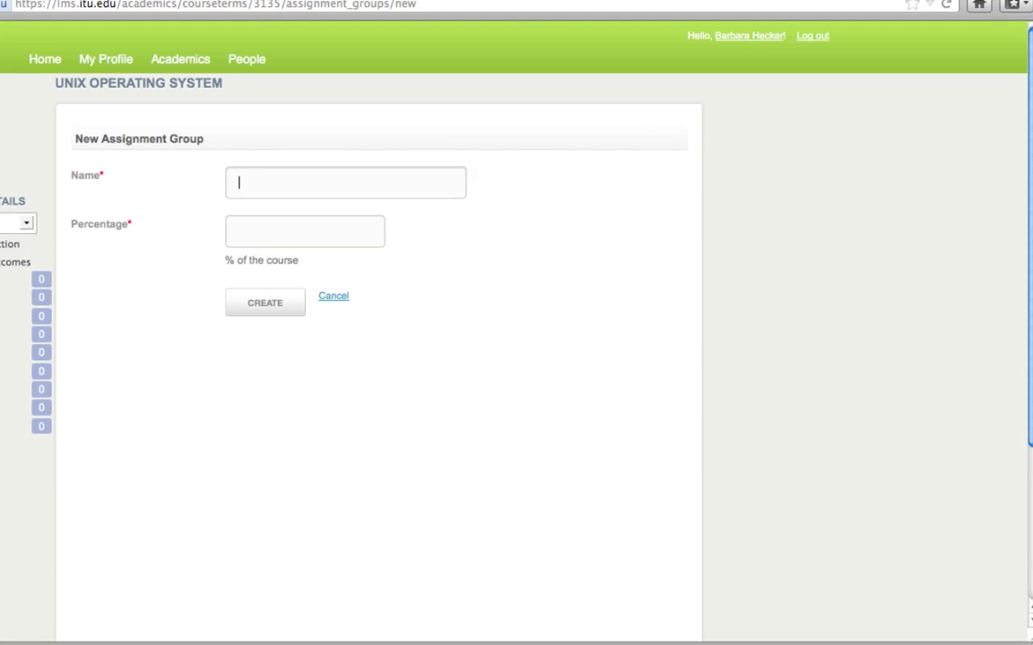
left_click(465, 157)
type("Final Exam")
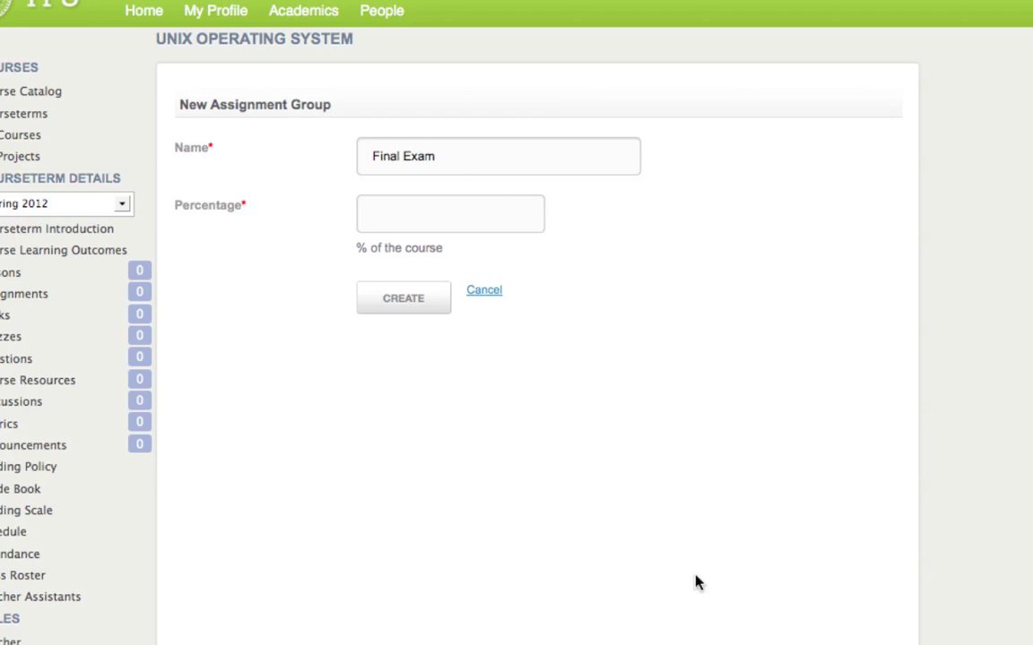
Check the final exam's weight in the Word syllabus, then create the Final Exam group with a percentage of 25 and dismiss the notice.
left_click(899, 637)
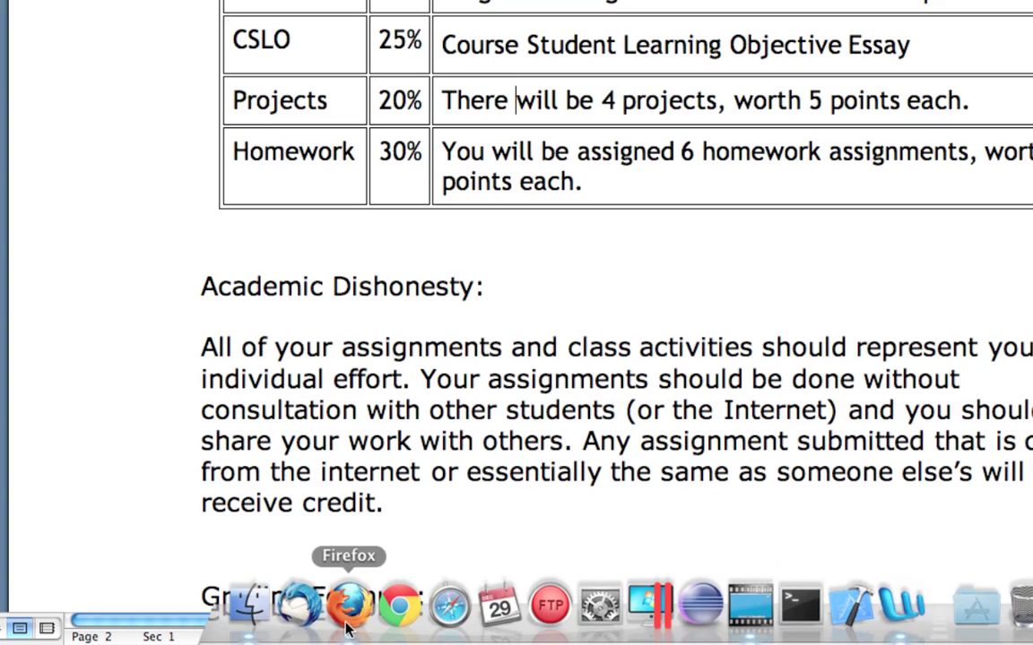
left_click(348, 620)
type("25")
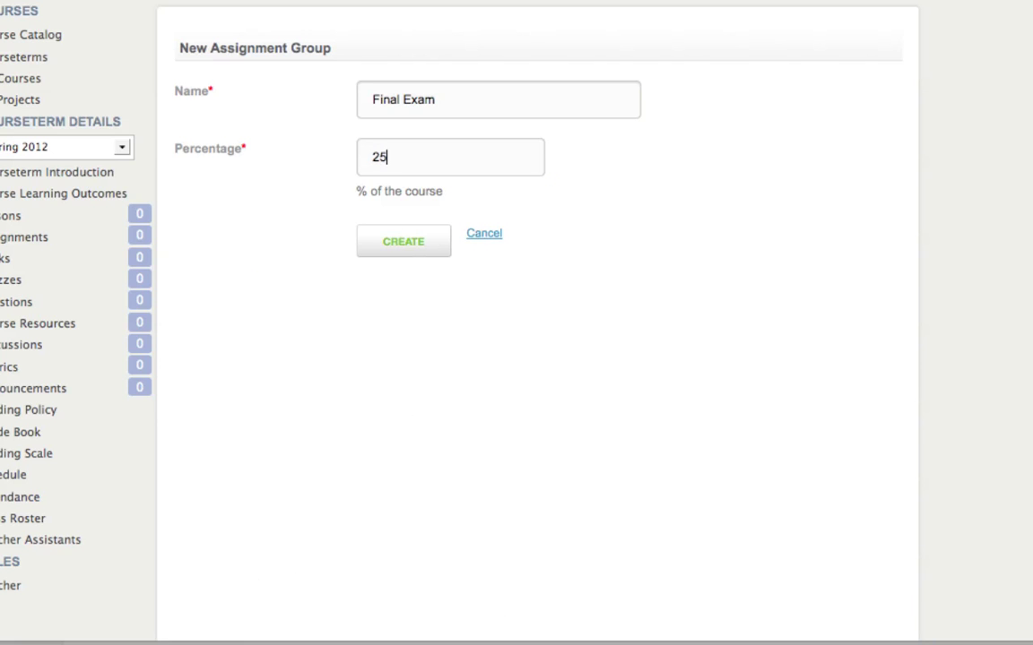
left_click(411, 243)
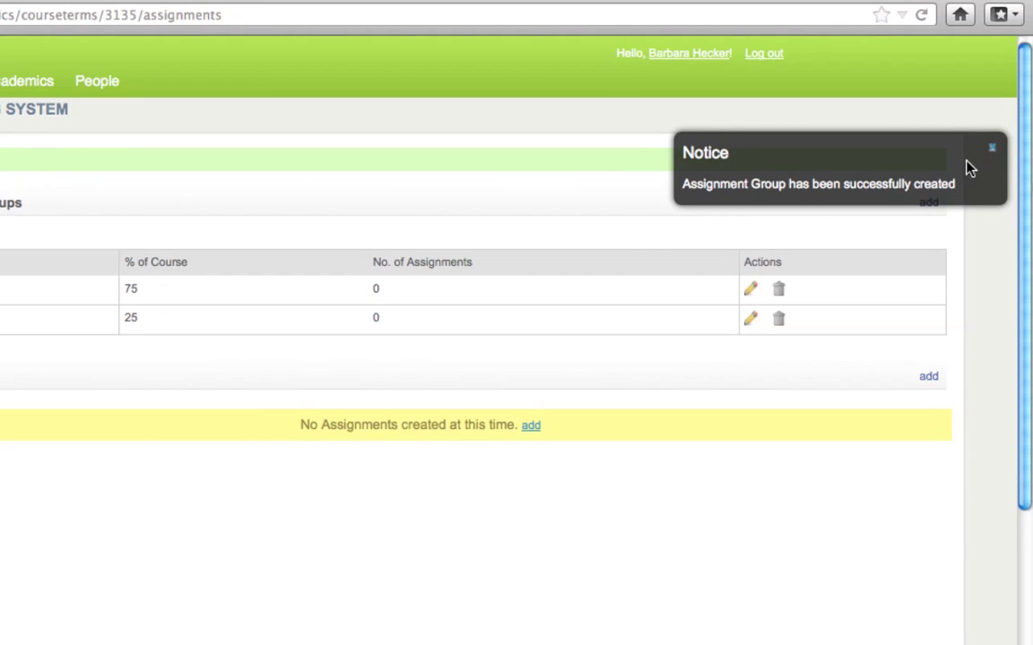
left_click(993, 151)
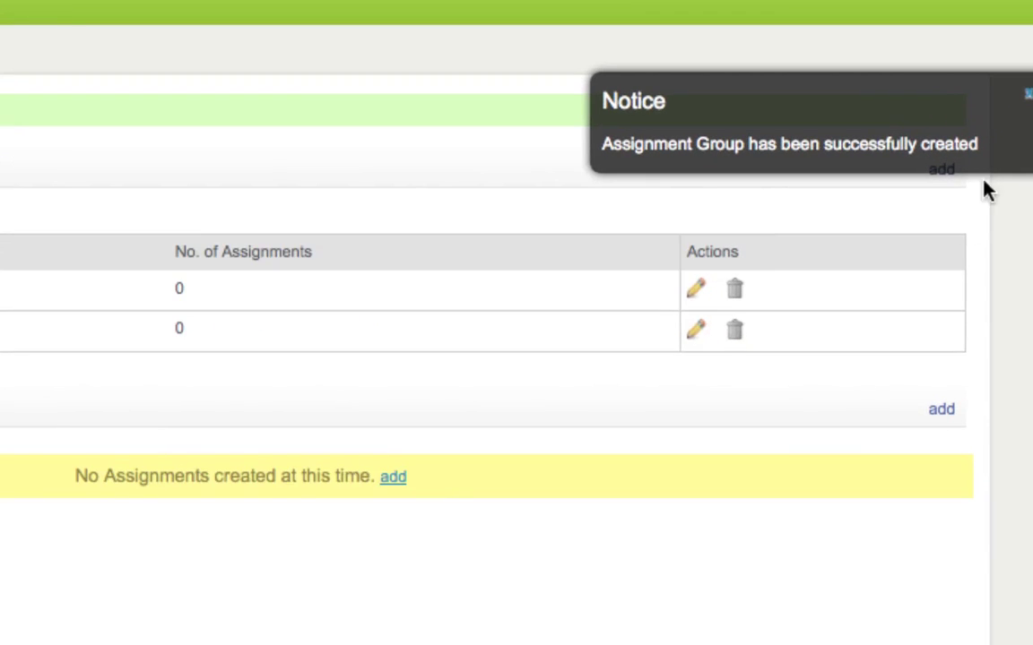
double_click(828, 95)
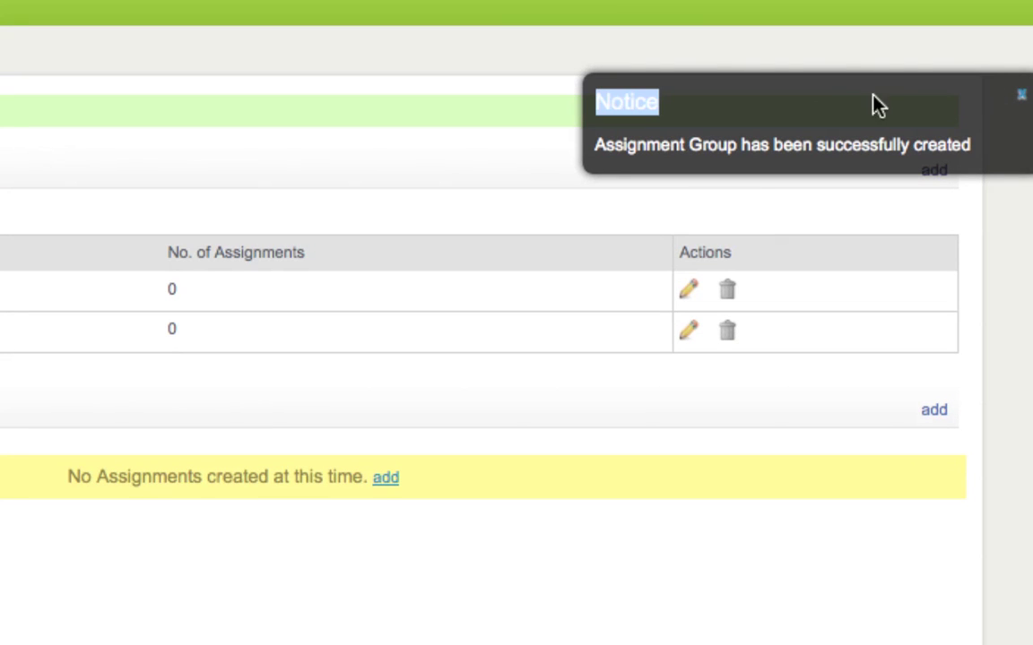
Start another assignment group, check the grading table in the Word syllabus for its details, and return to Firefox.
left_click(941, 187)
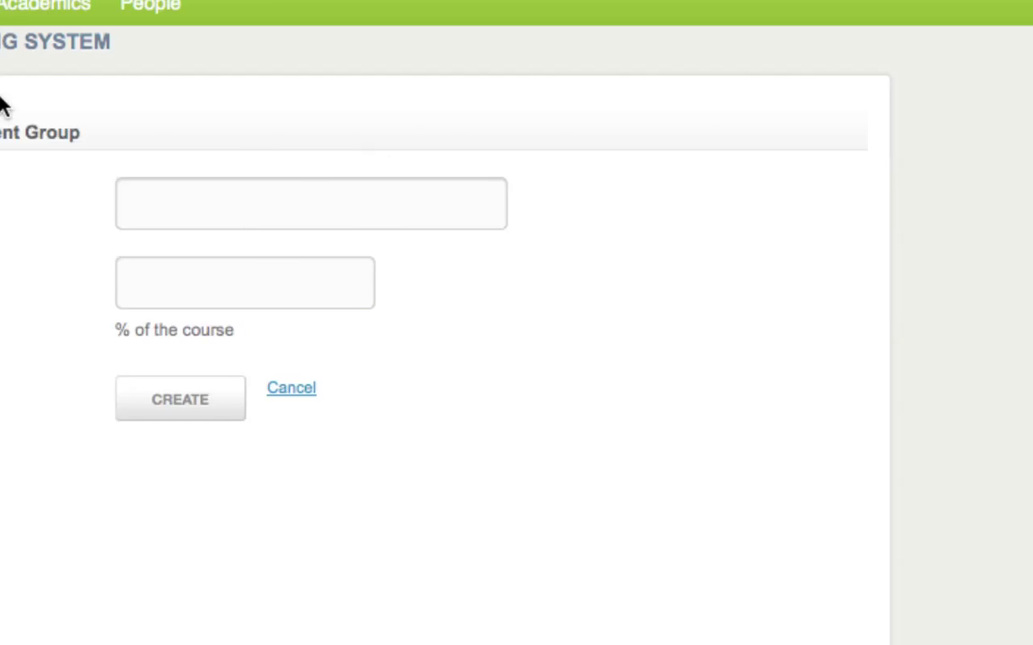
left_click(357, 195)
mouse_move(863, 638)
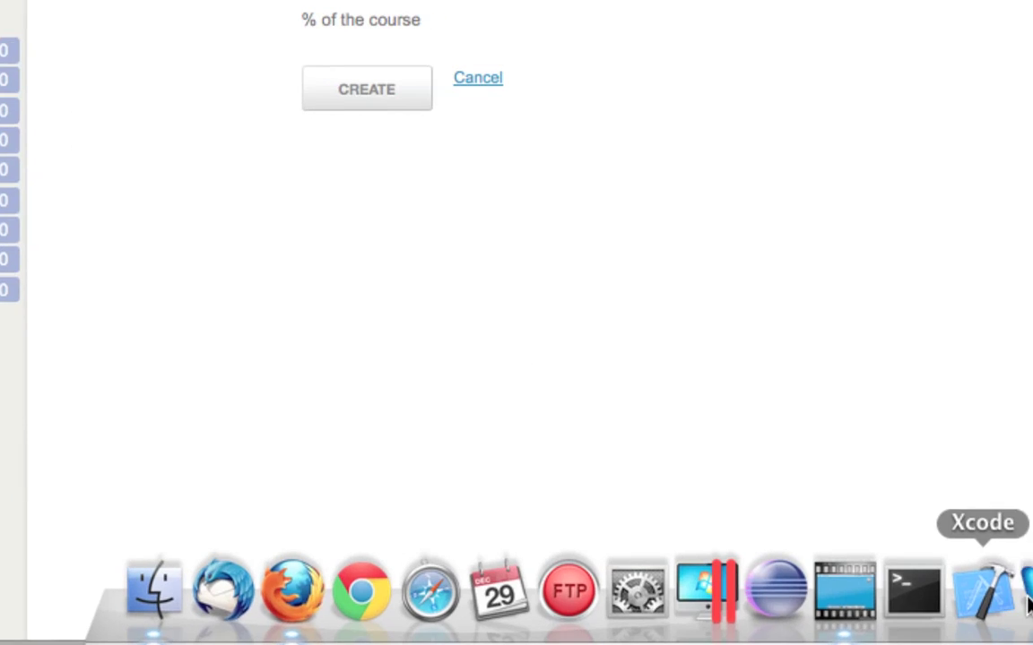
left_click(932, 590)
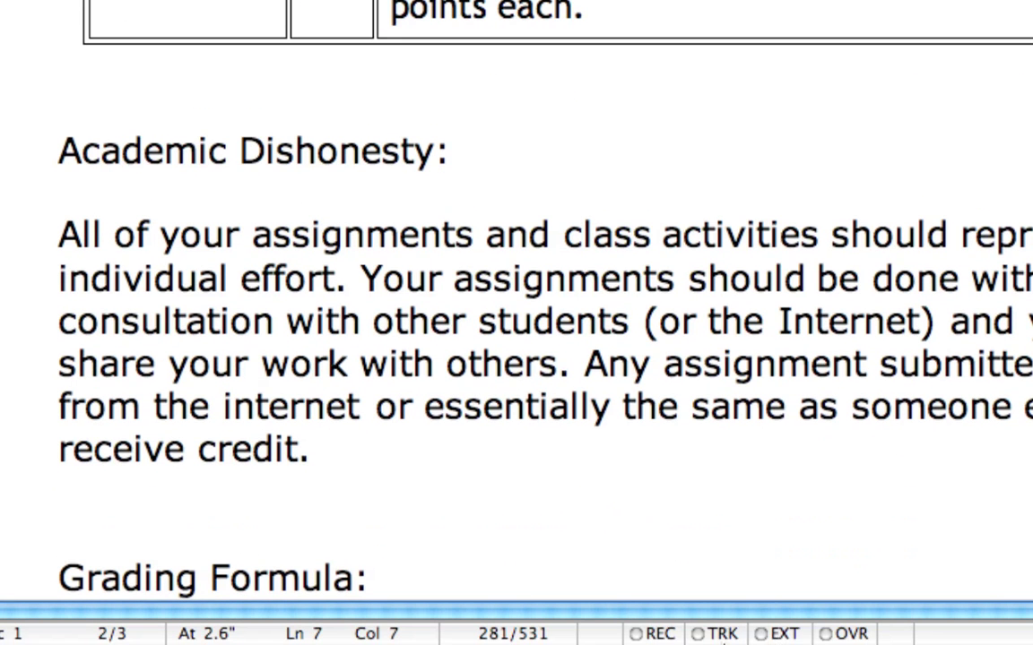
left_click(262, 587)
Create the new assignment group with the name CSLO and a percentage of 25.
left_click(384, 274)
type("CSLO")
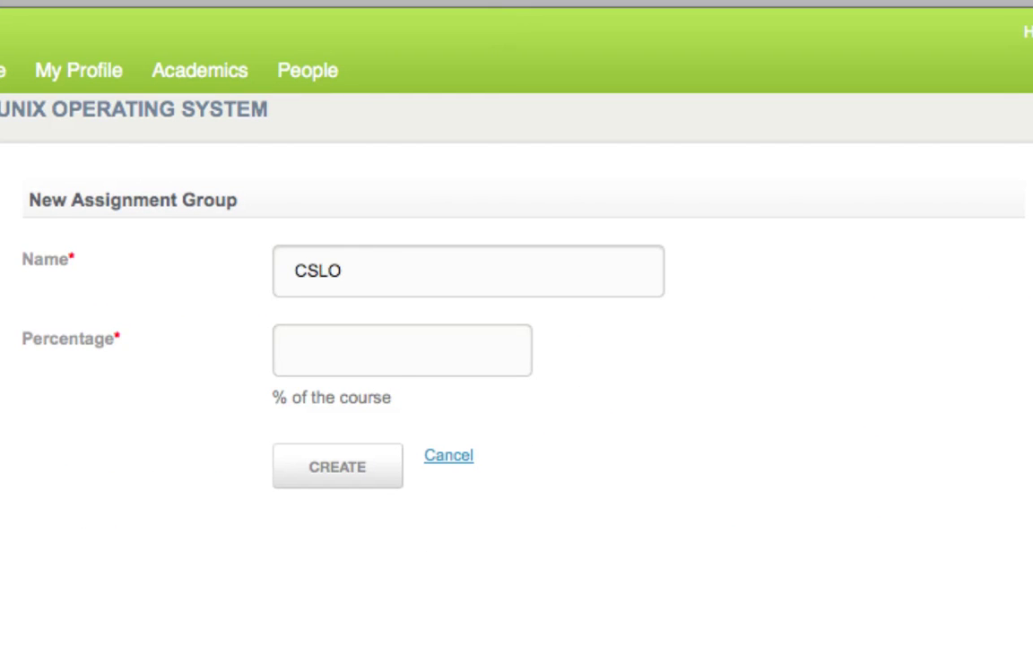
left_click(411, 350)
type("25")
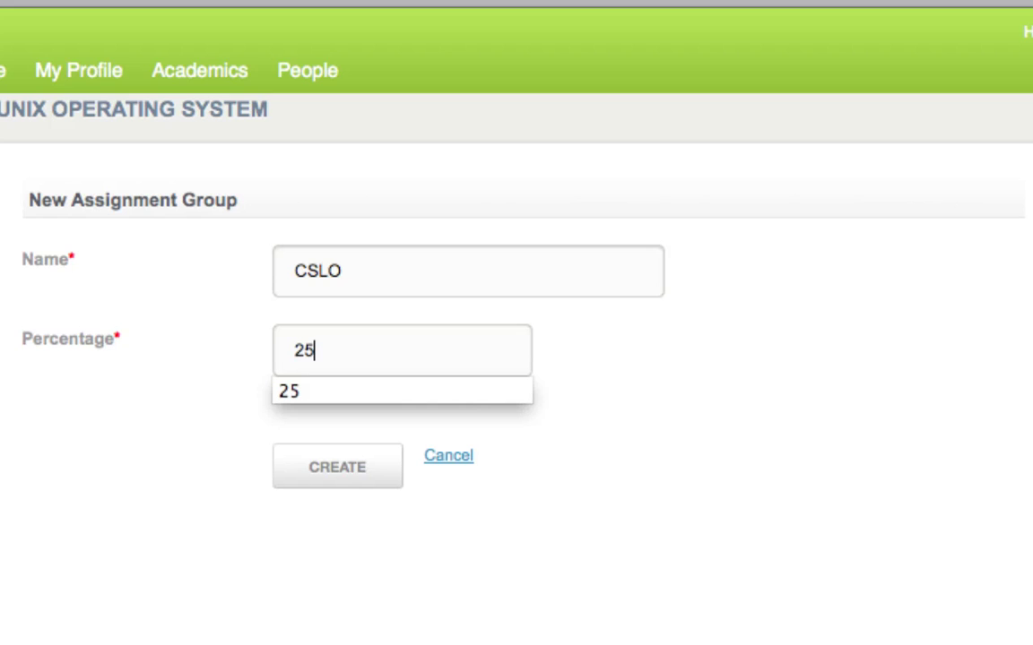
left_click(526, 433)
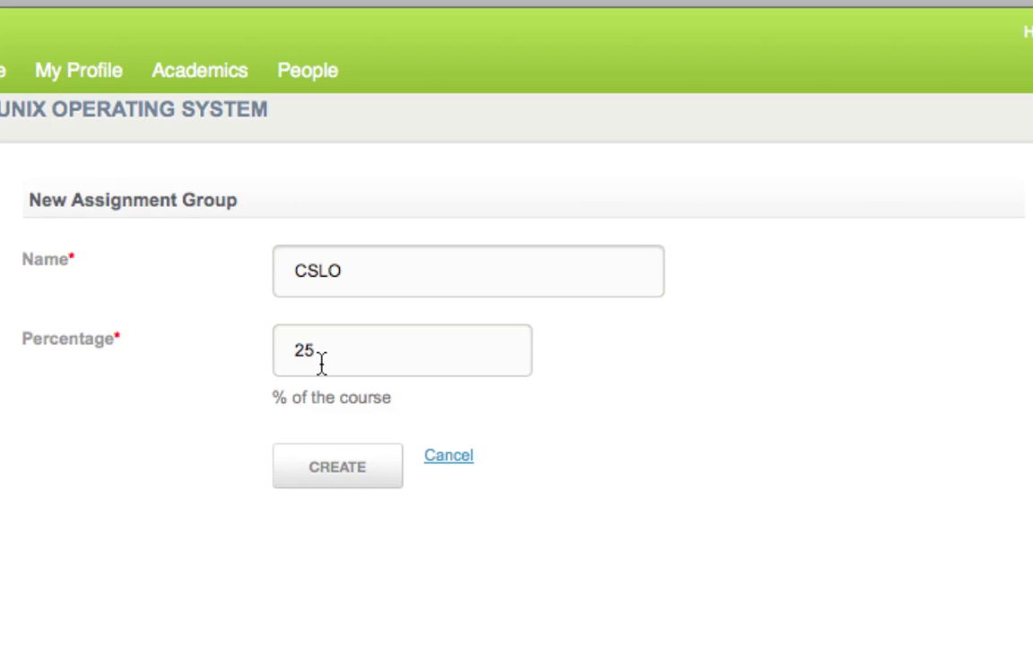
left_click(331, 482)
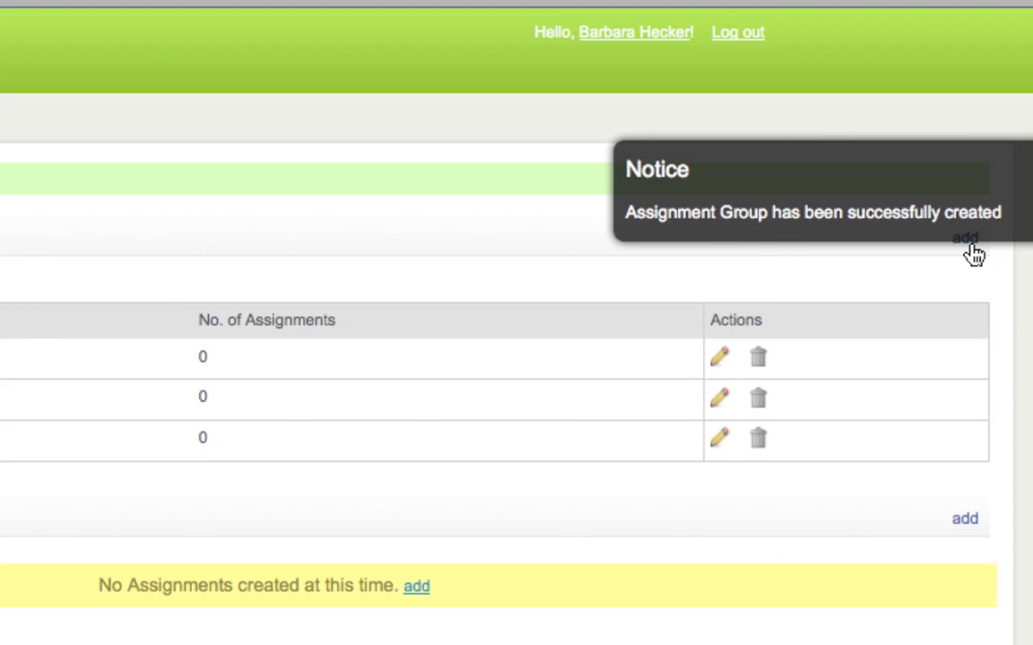
Start another assignment group for the course and name it Projects.
left_click(968, 242)
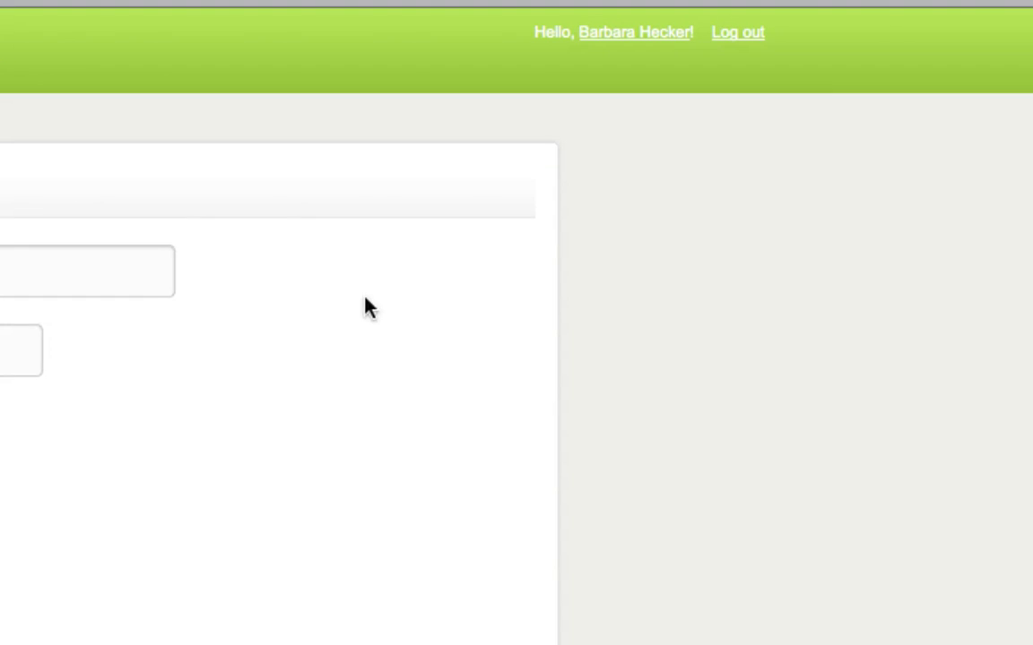
left_click(466, 268)
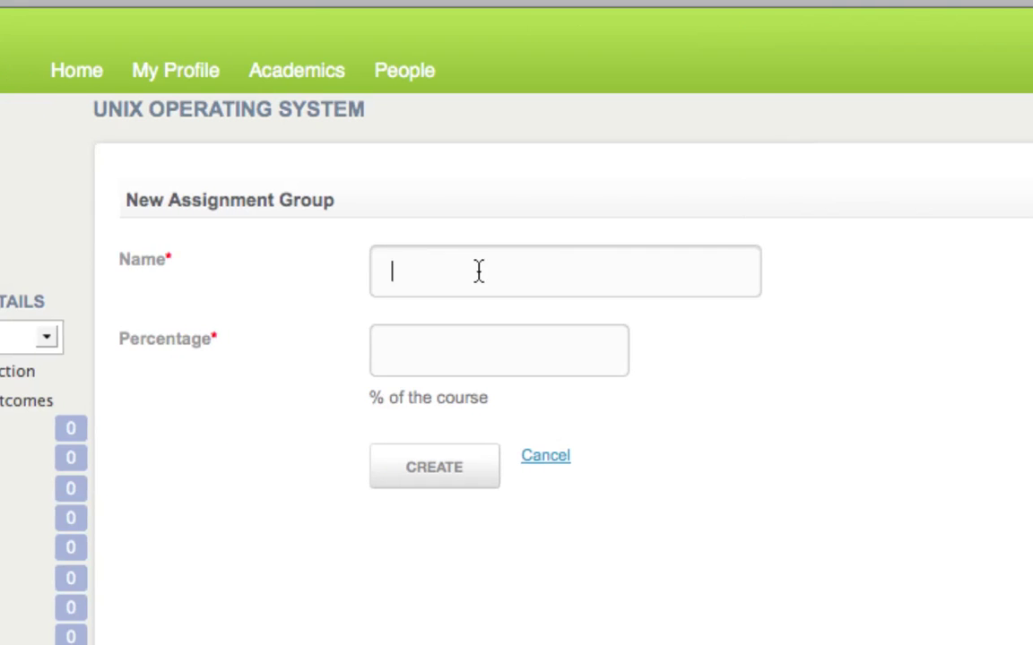
type("Projects")
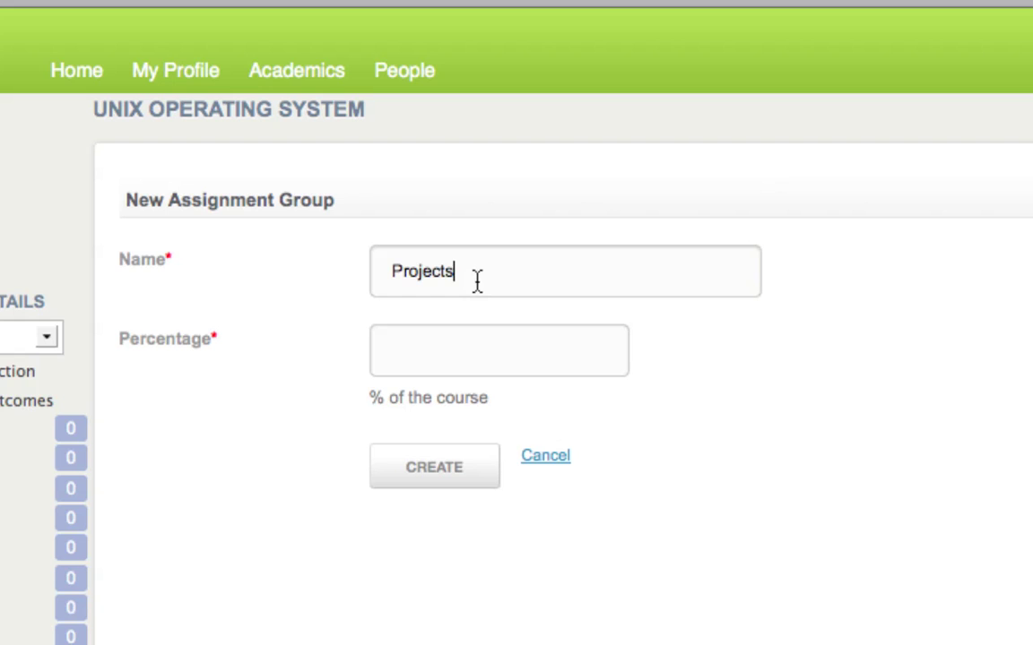
scroll(758, 557, "down", 3)
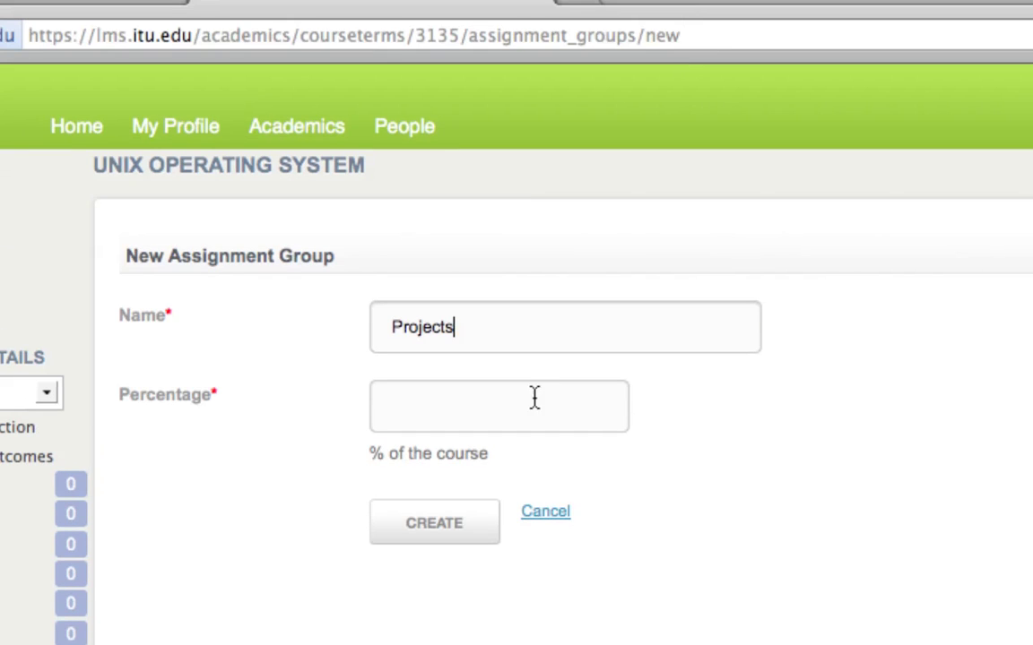
Check the projects weight in the Word syllabus, then create the Projects group in Firefox with a percentage of 20.
left_click(532, 203)
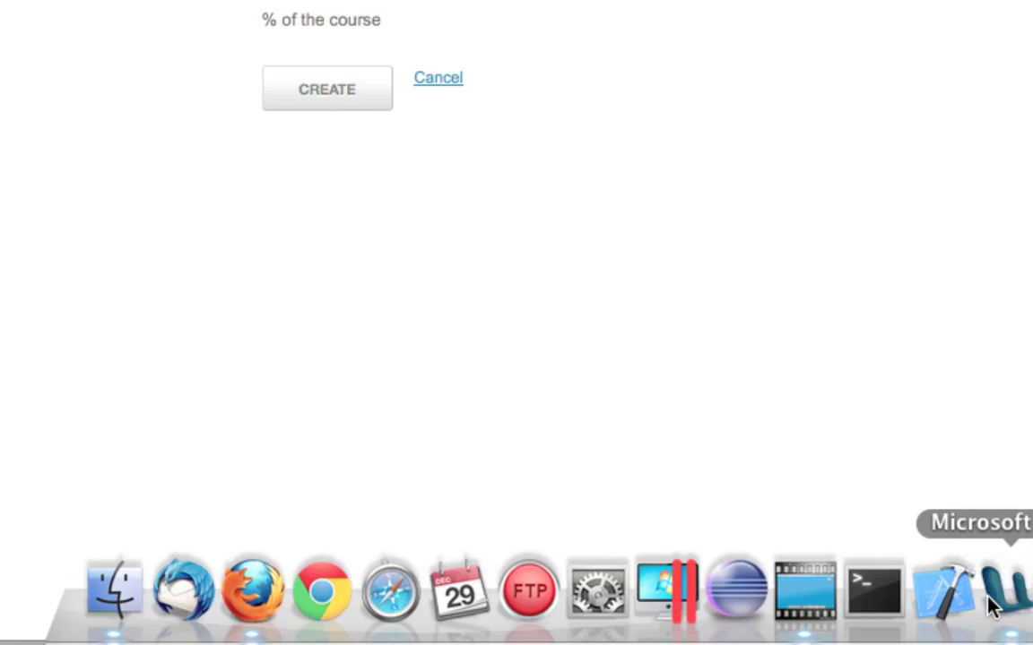
left_click(991, 603)
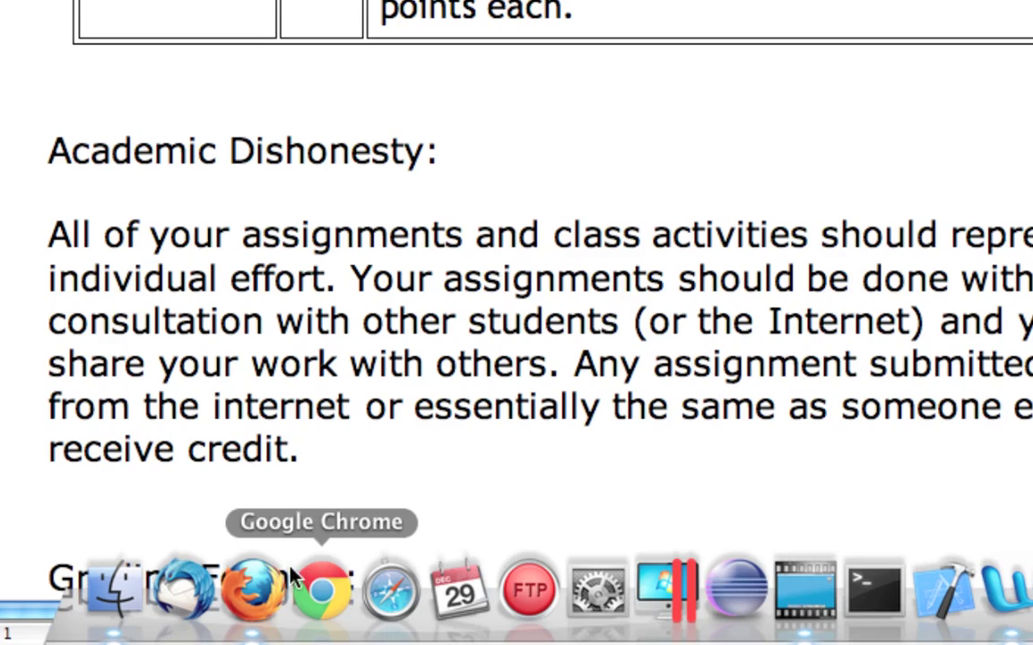
left_click(267, 584)
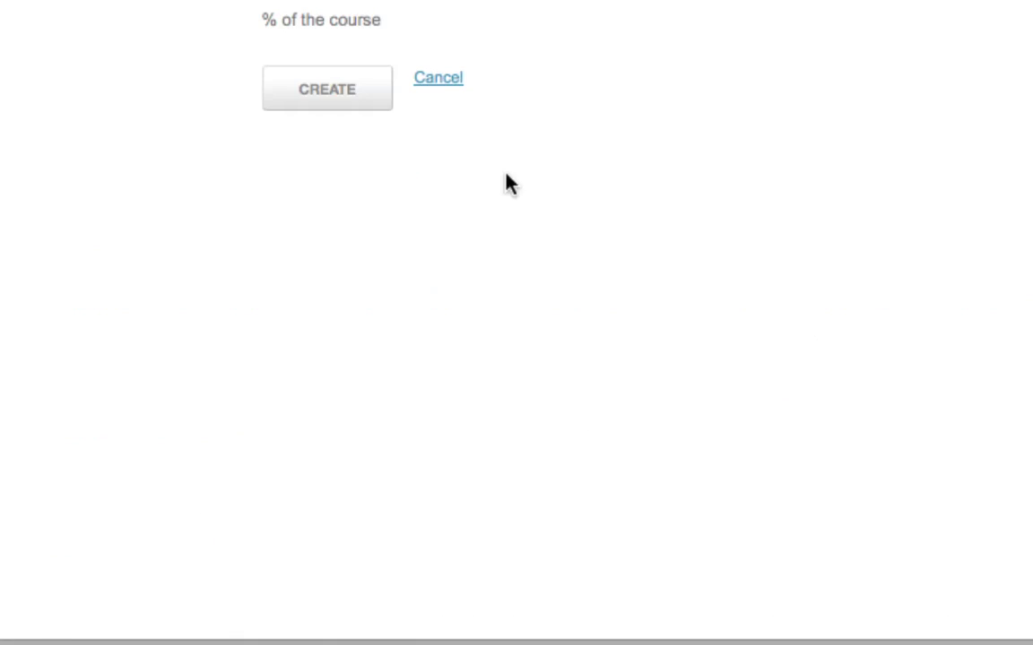
left_click(380, 267)
type("20")
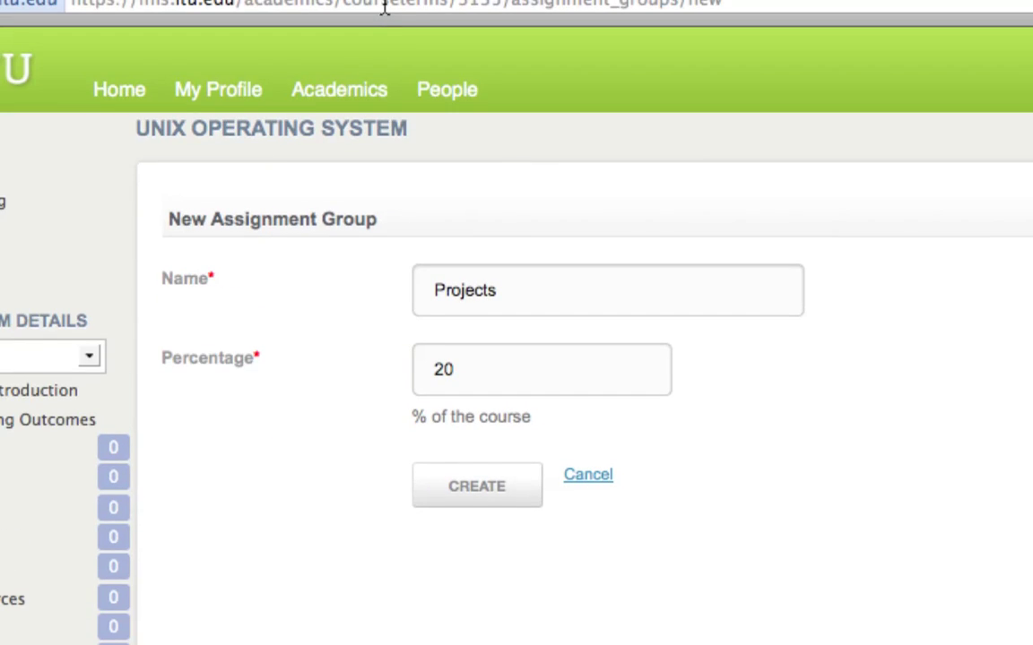
left_click(475, 497)
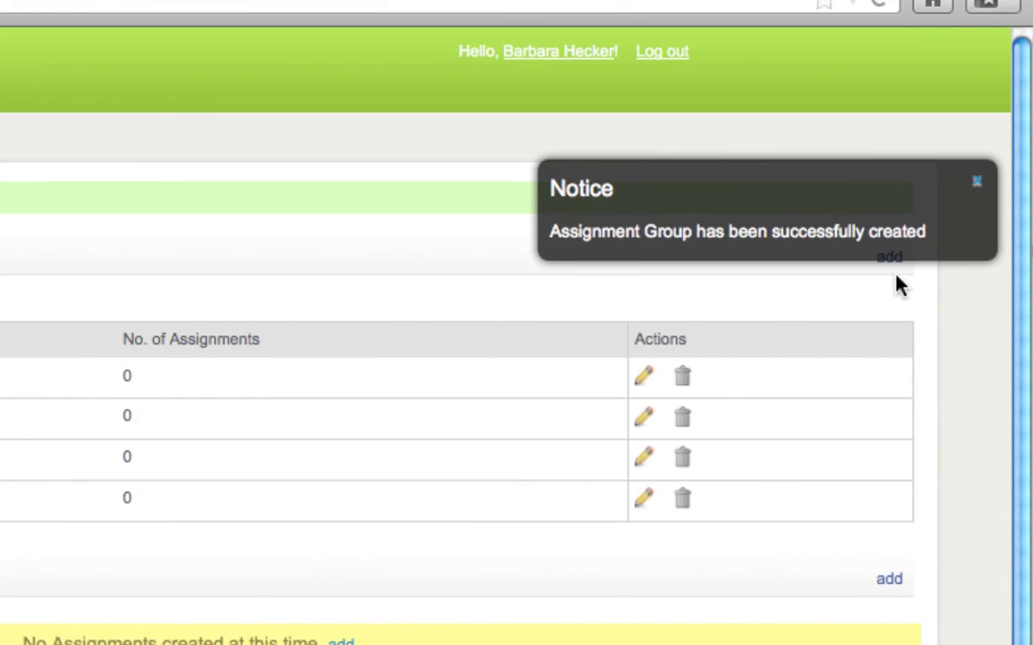
Add an assignment group named Homework with a percentage of 30.
left_click(893, 271)
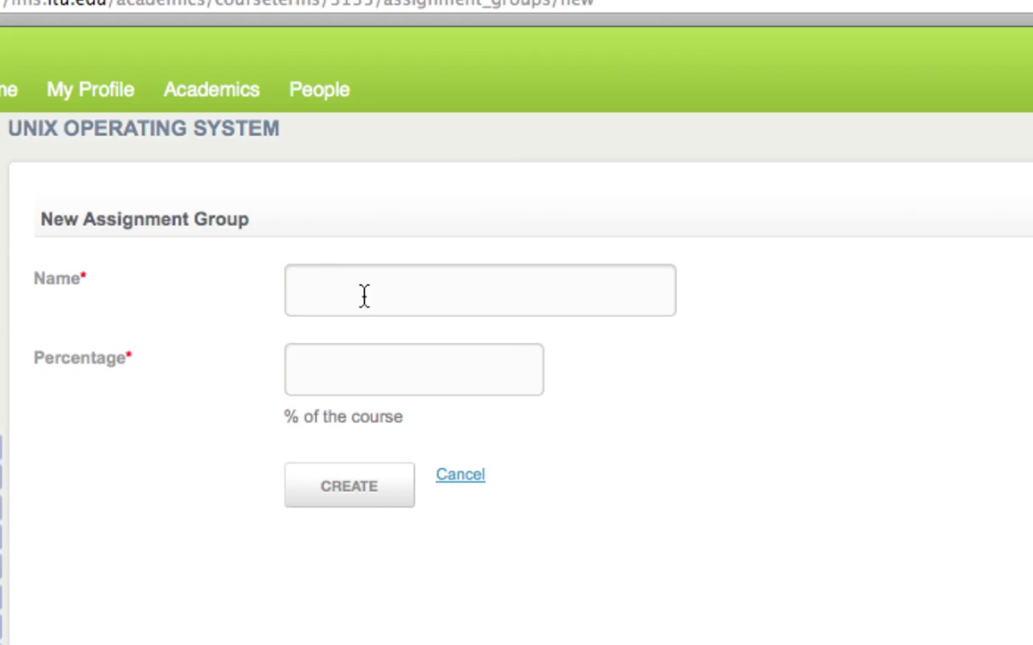
left_click(344, 310)
type("Homework")
left_click(338, 358)
type("30")
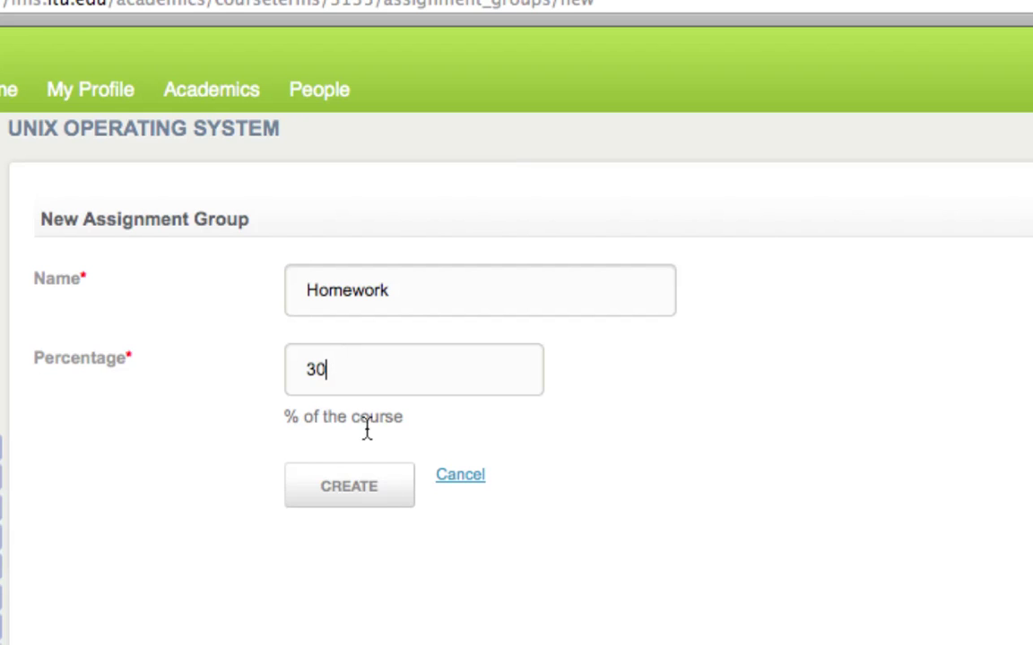
left_click(370, 496)
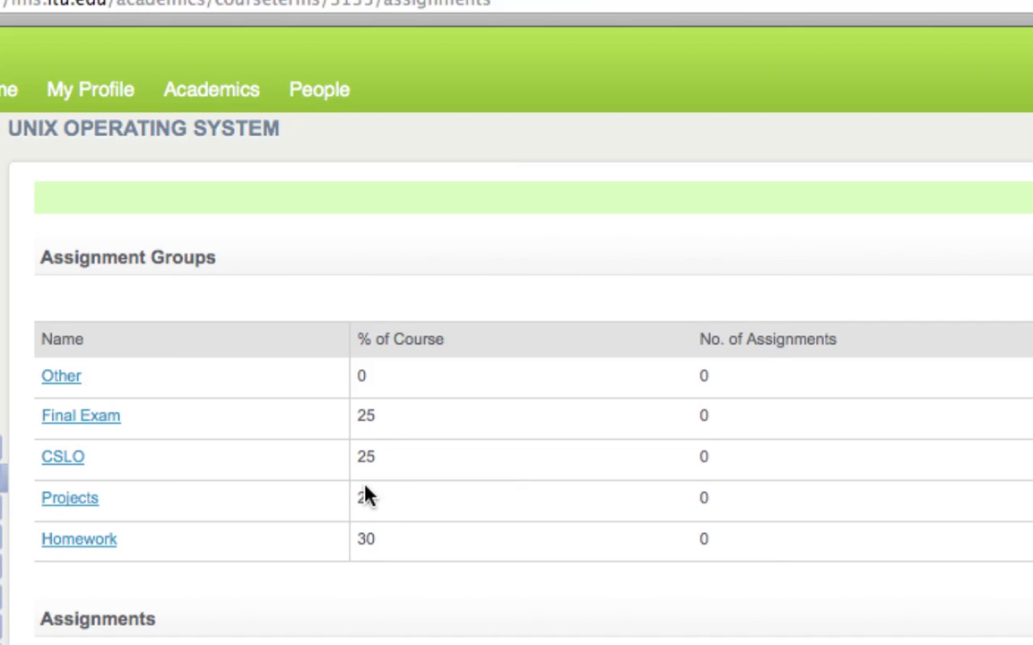
Examine the course's list of assignment groups and their percentages.
scroll(498, 417, "down", 2)
scroll(508, 381, "down", 3)
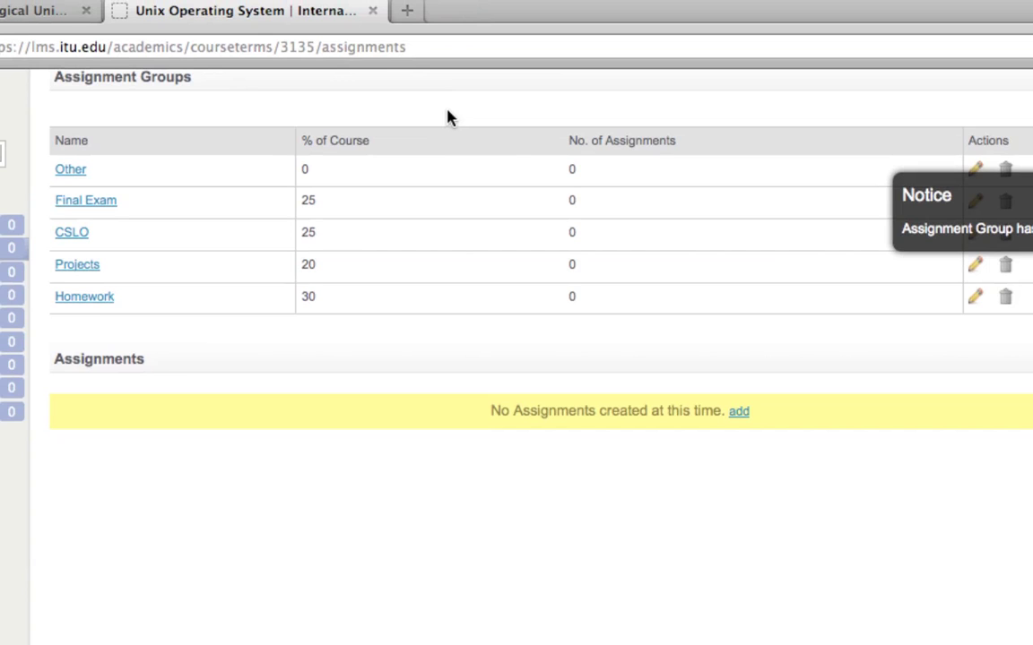
scroll(448, 117, "up", 3)
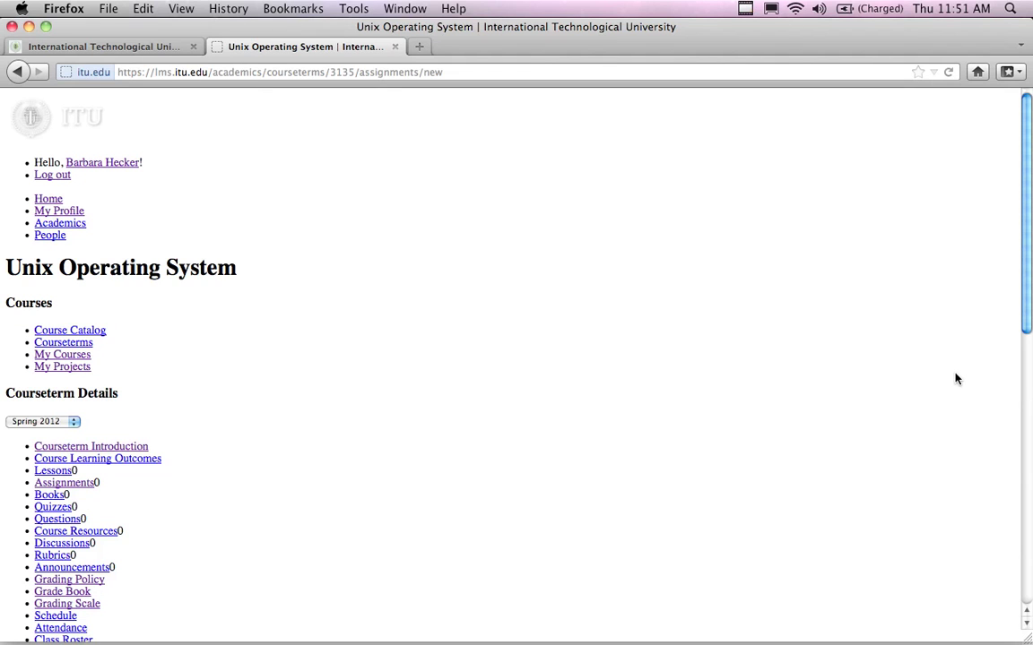
Close the unstyled New Assignment page, then reopen the LMS from the ITU website and go to the Unix Operating System course.
scroll(956, 379, "down", 10)
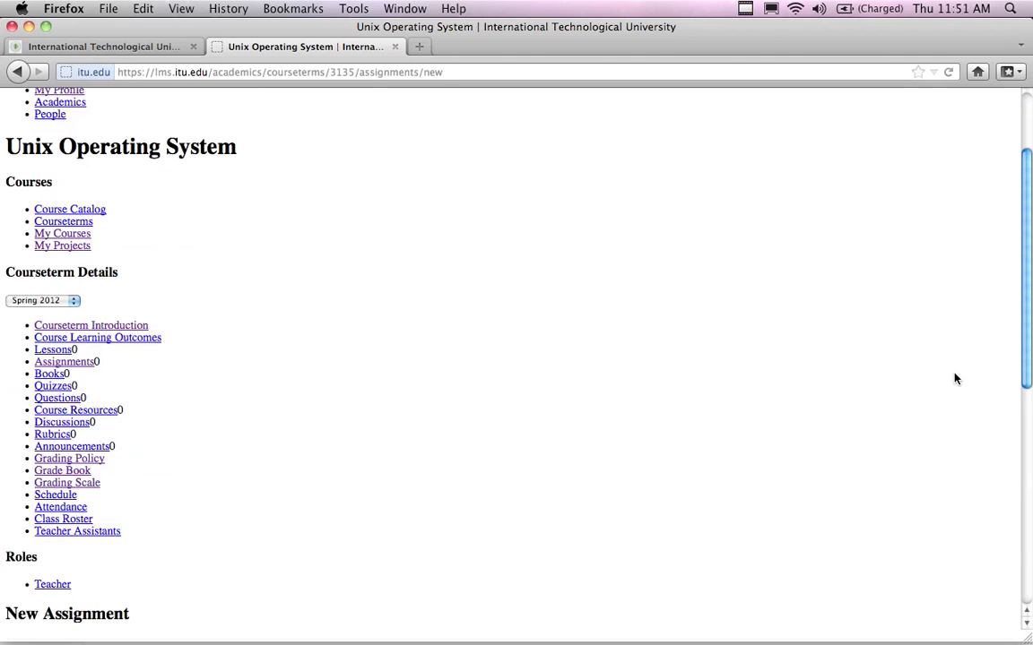
scroll(954, 379, "up", 10)
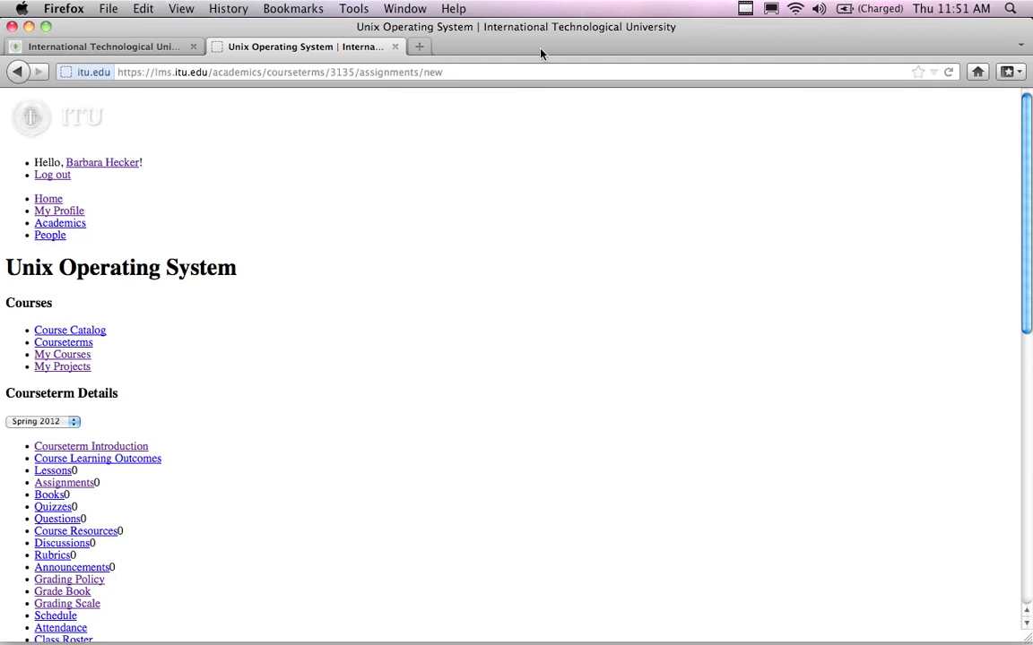
left_click(394, 47)
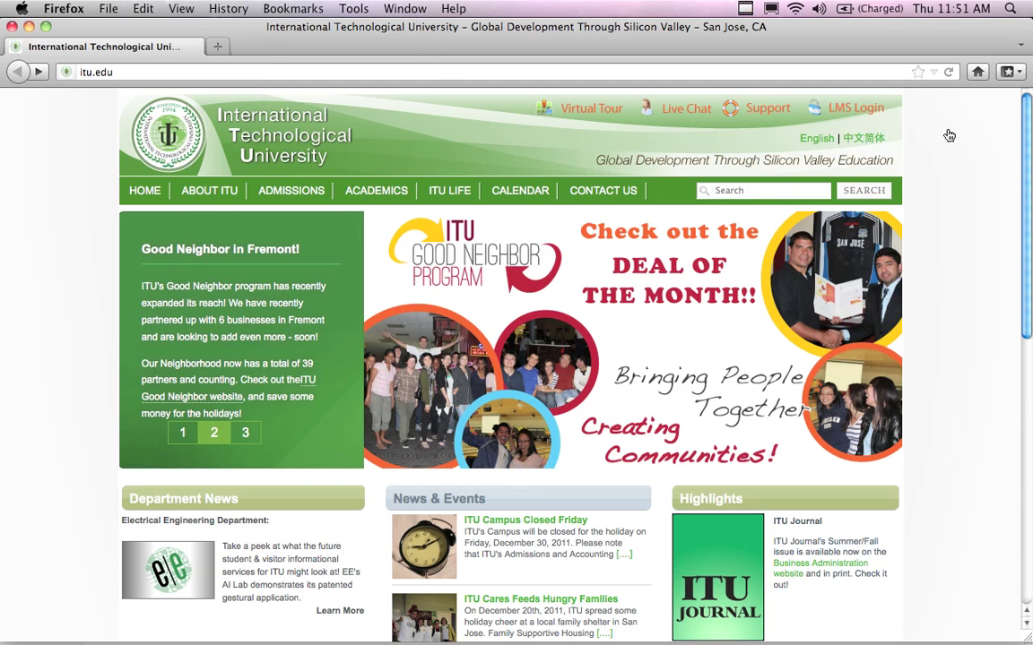
left_click(848, 109)
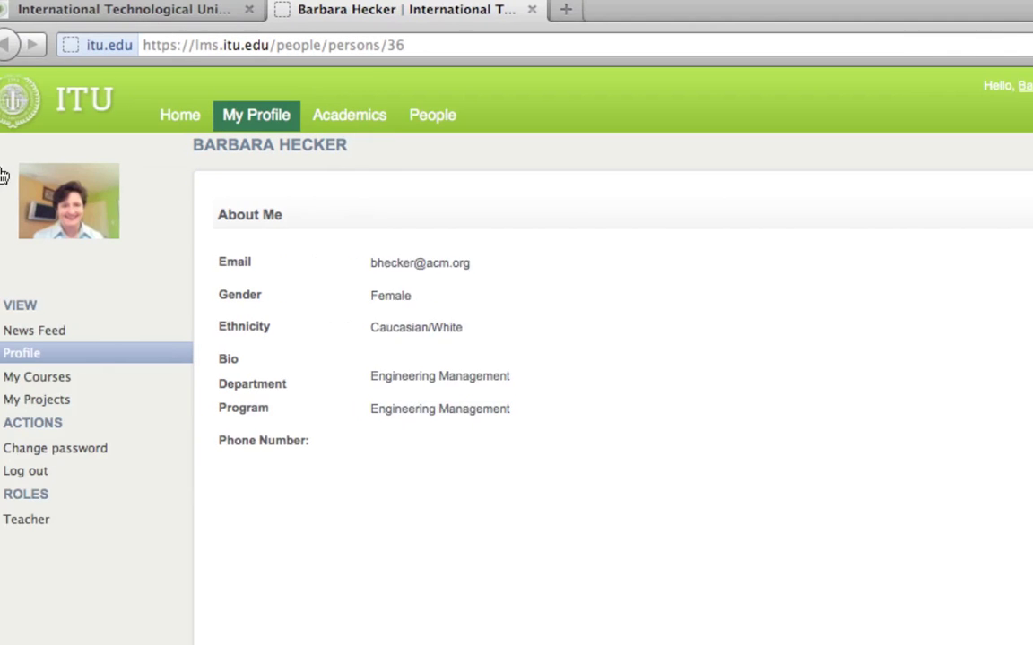
left_click(54, 380)
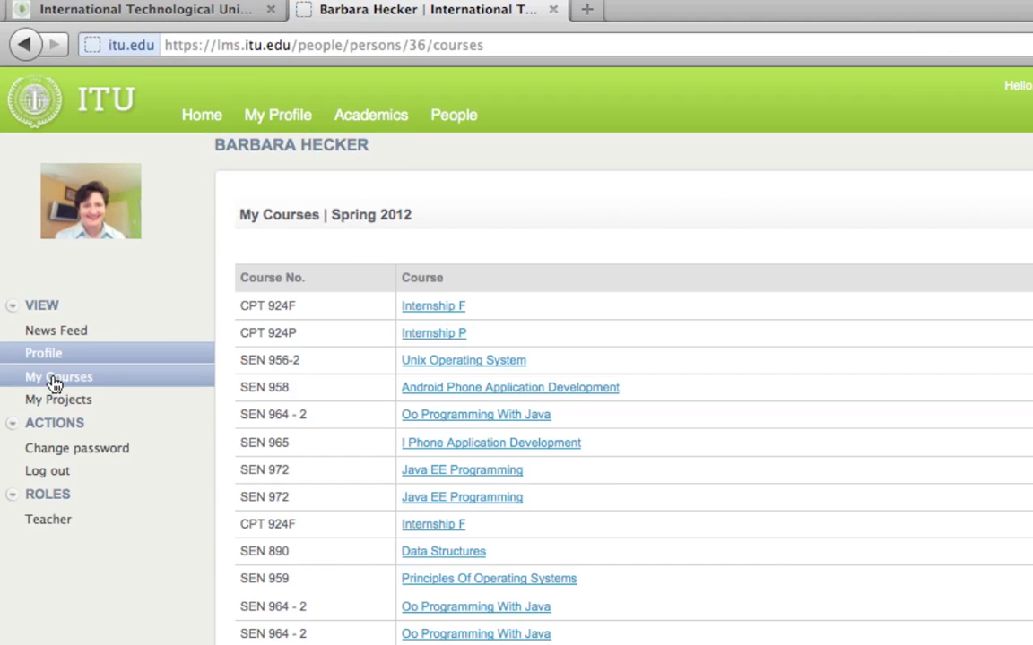
left_click(452, 363)
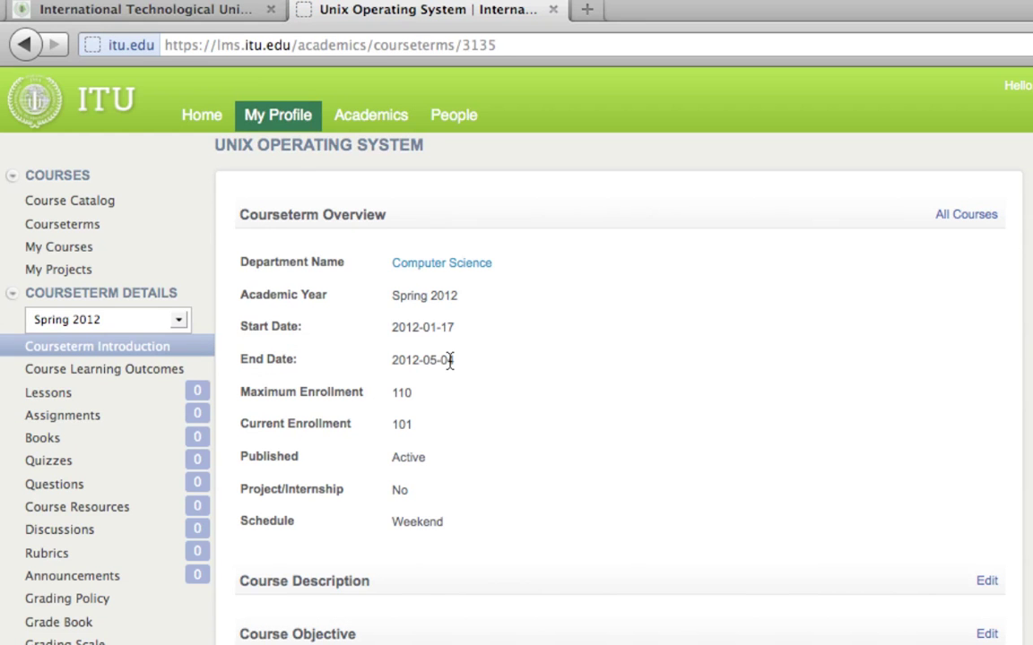
Go from the courseterm overview to the course's Assignments page and start a new assignment.
scroll(380, 350, "down", 3)
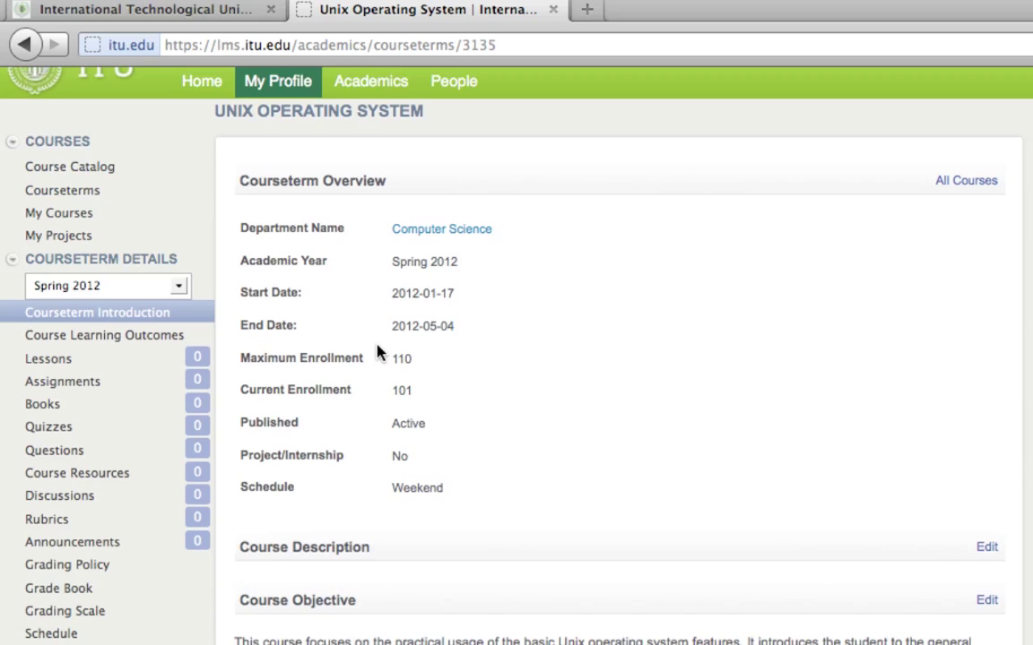
scroll(381, 352, "down", 2)
scroll(380, 352, "down", 1)
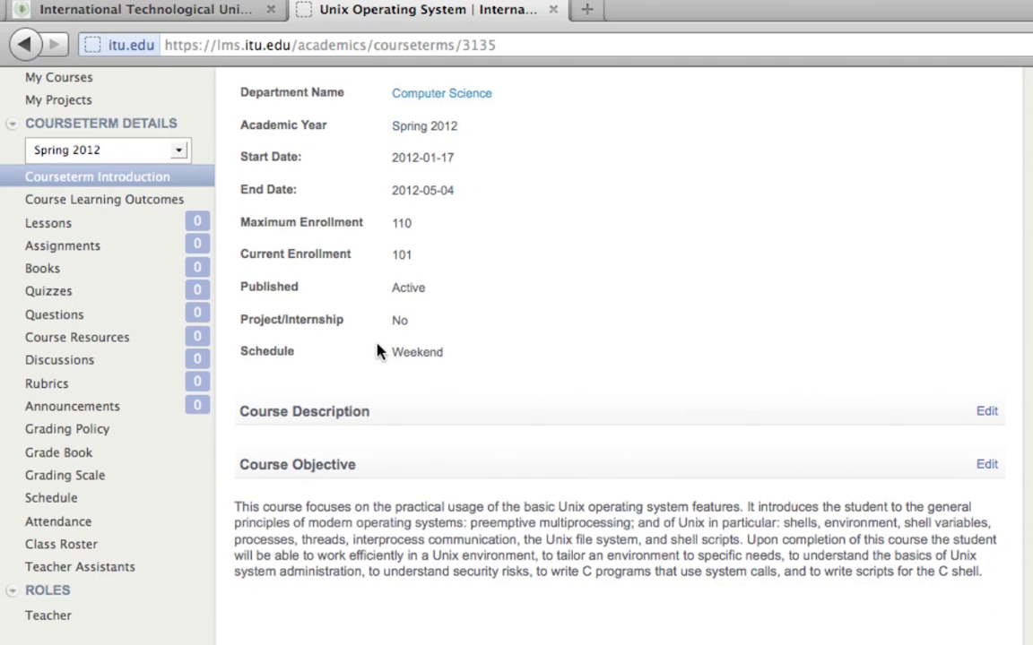
scroll(380, 350, "down", 1)
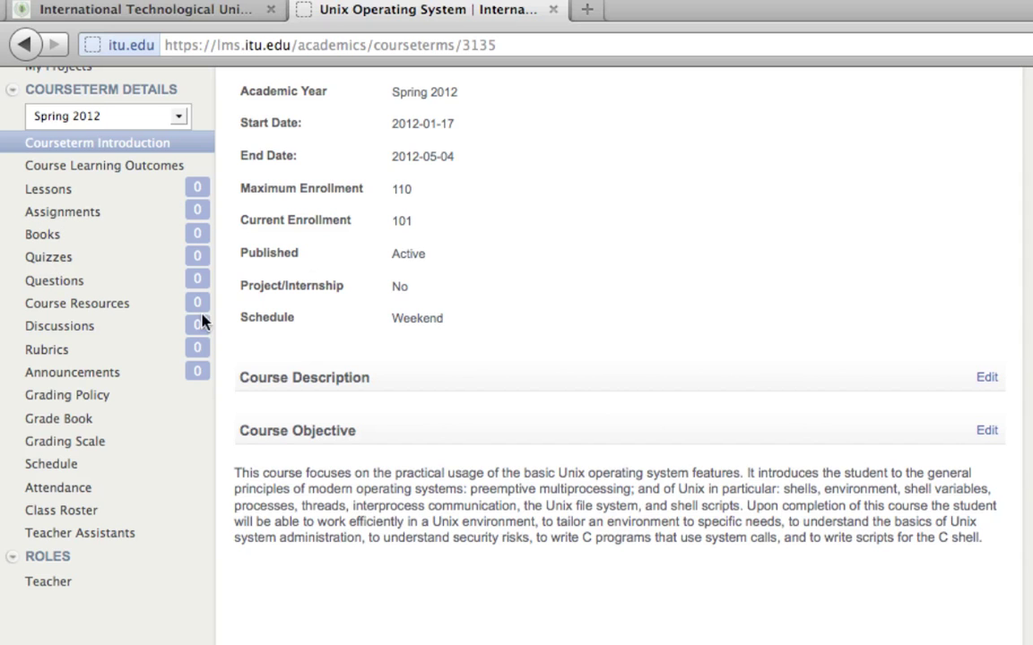
left_click(80, 222)
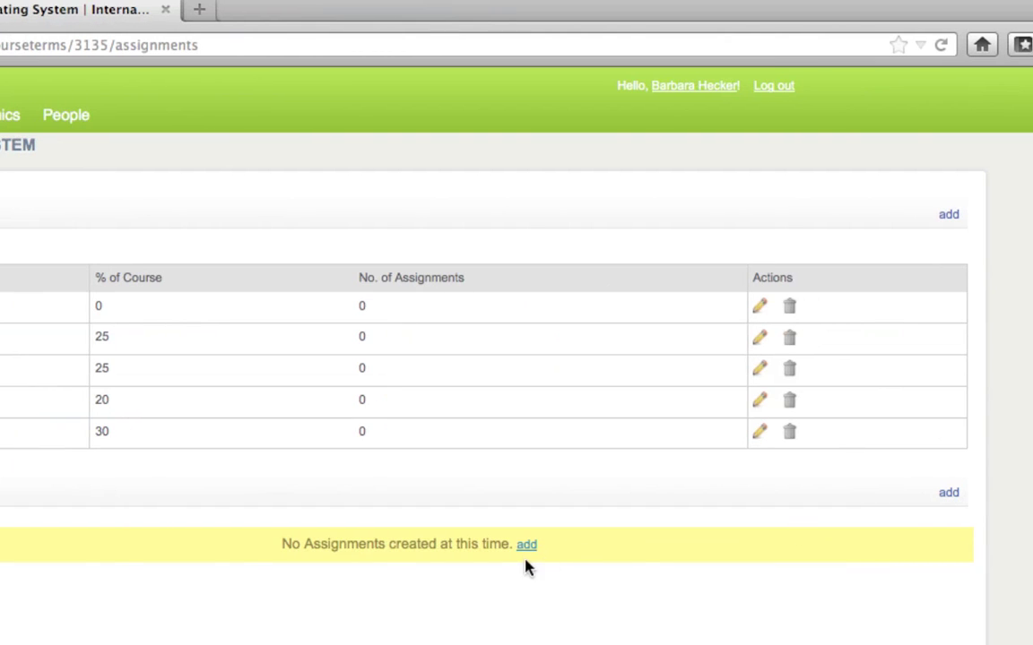
left_click(951, 498)
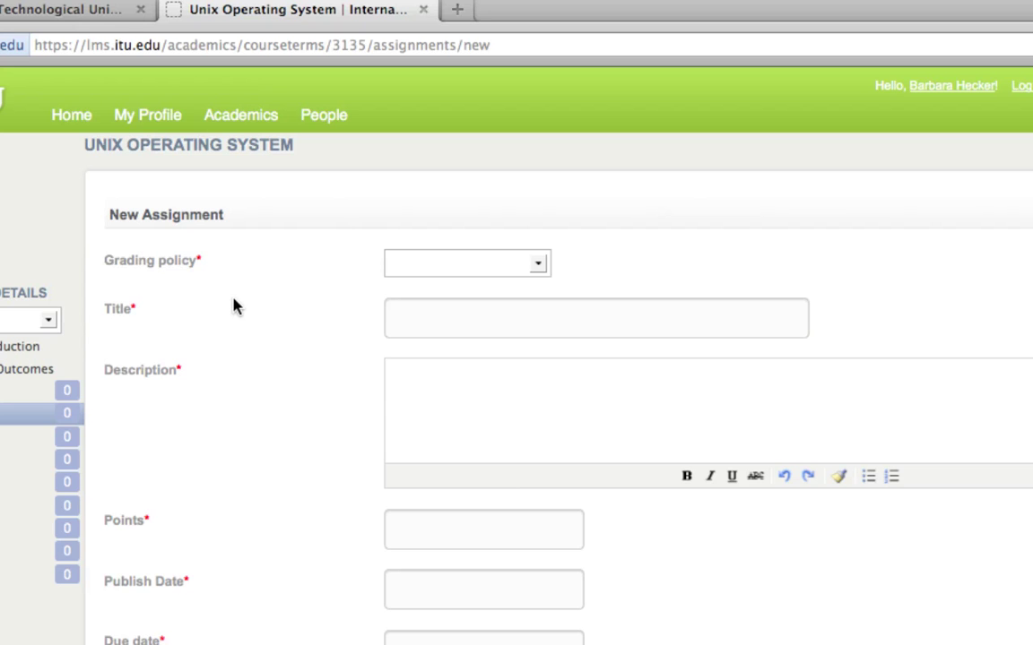
Set the new assignment's grading policy to Final and its title to "Final Exam".
scroll(238, 308, "down", 3)
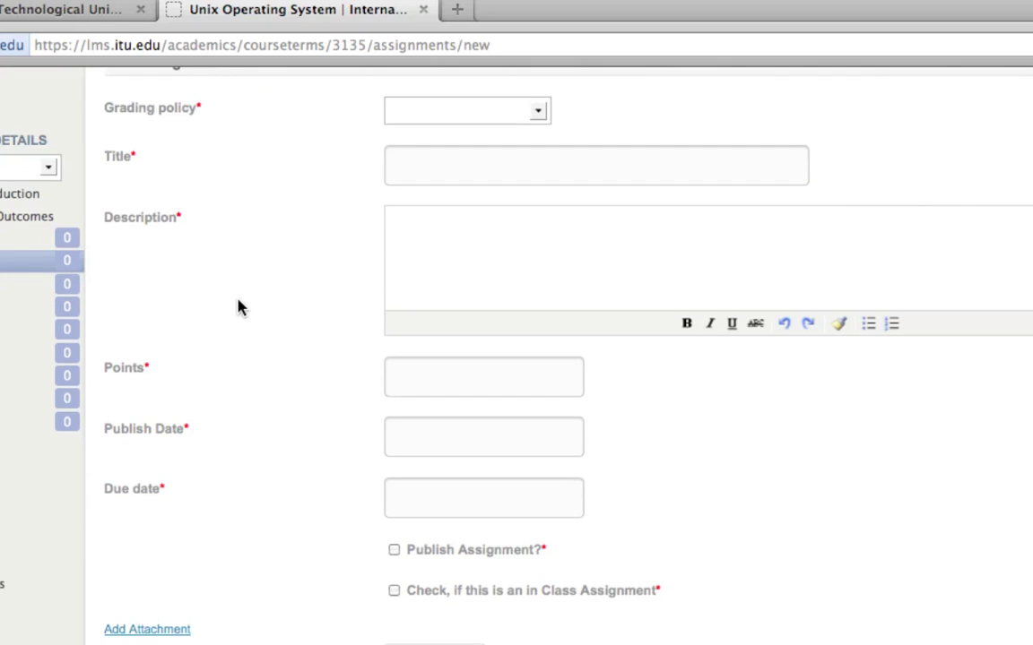
scroll(239, 308, "down", 2)
scroll(237, 305, "up", 5)
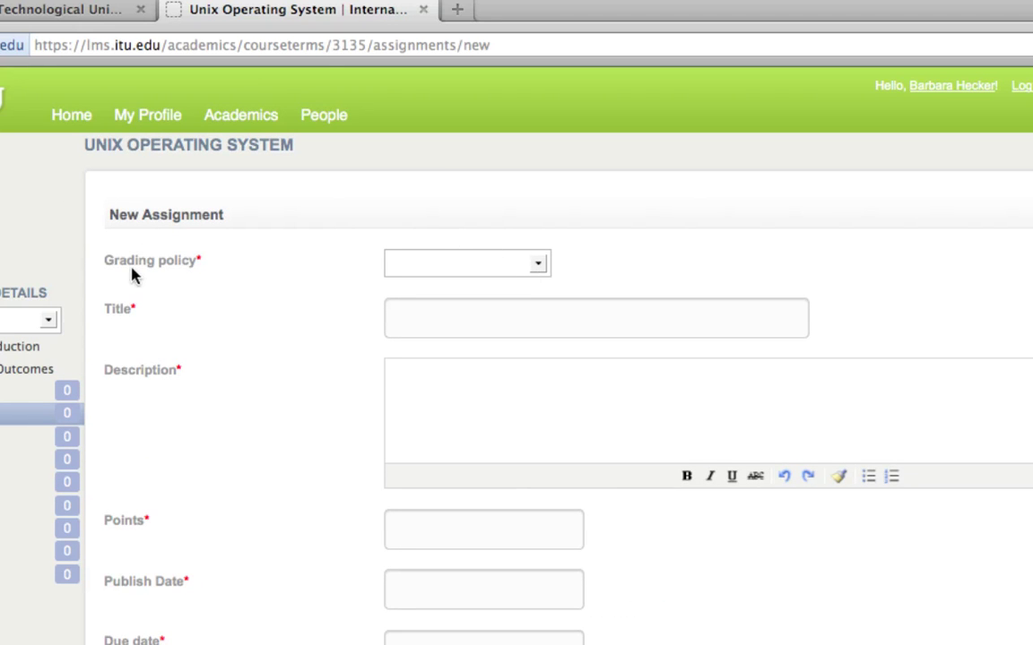
left_click(540, 264)
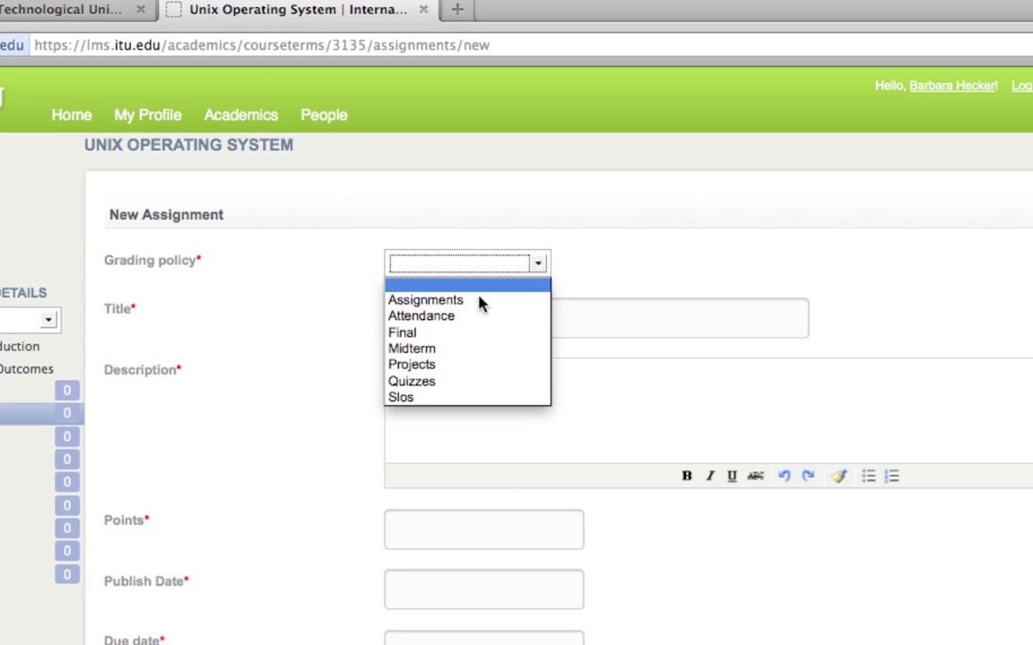
left_click(403, 333)
left_click(436, 326)
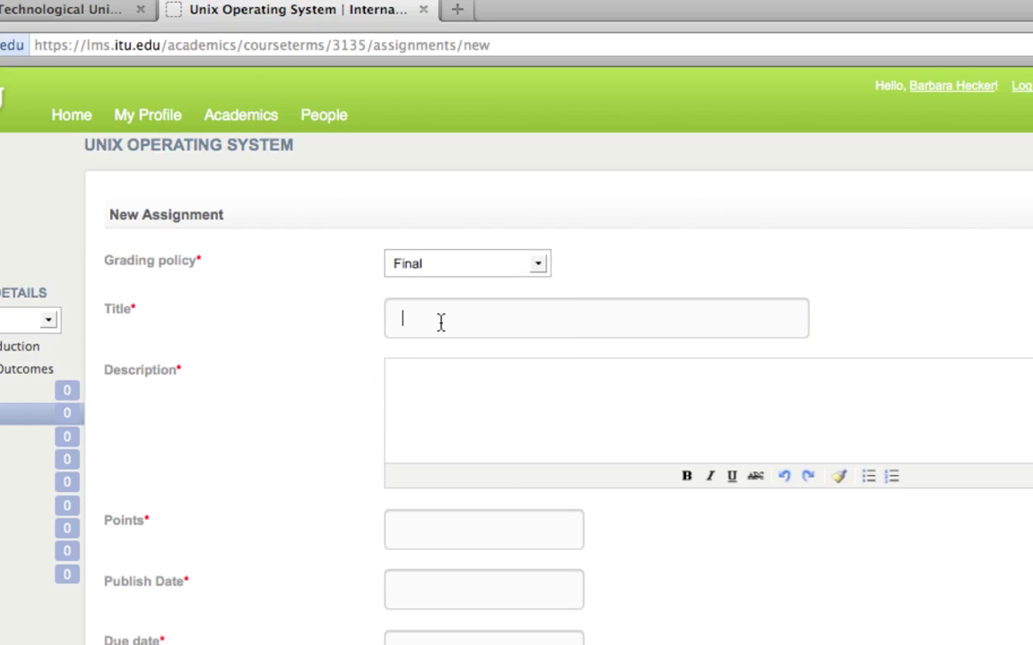
type("Final Exam")
Enter the description "This will be where you can see your final exam score. The final exam will be given in class during the final exam week.".
left_click(523, 411)
type("This will")
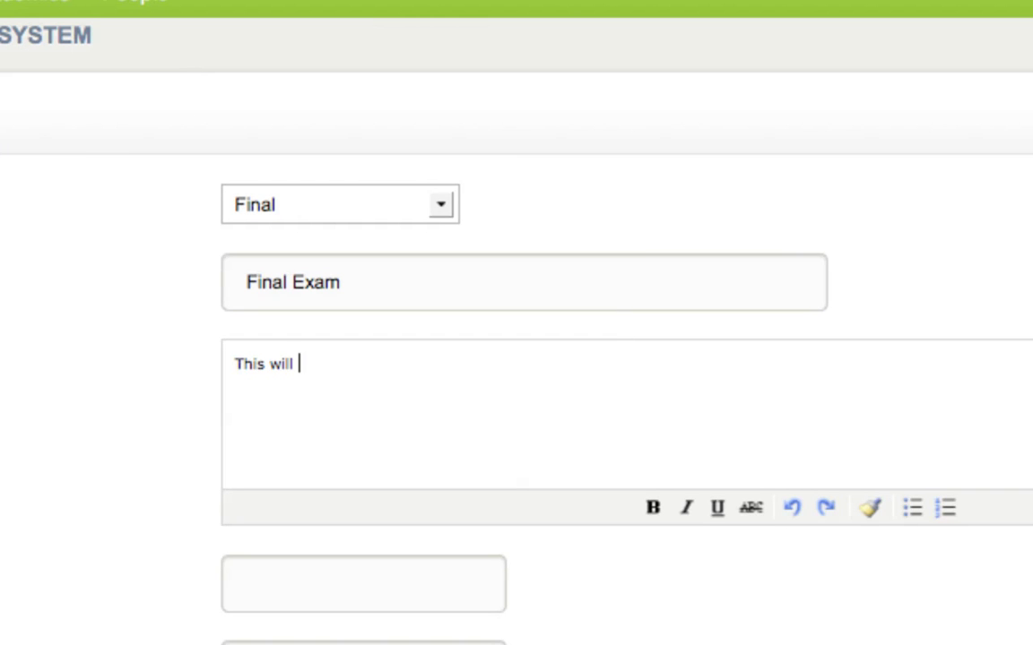
key("BackSpace")
key("BackSpace")
key("BackSpace")
key("BackSpace")
key("BackSpace")
key("BackSpace")
key("BackSpace")
key("BackSpace")
type("is will be where you can ")
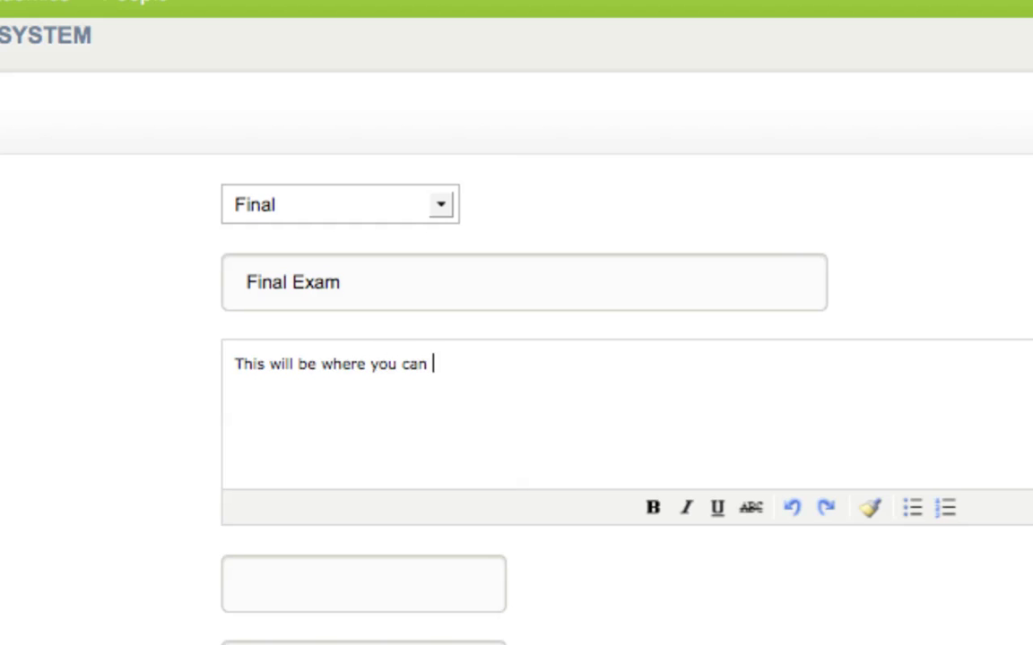
type("see your final exa")
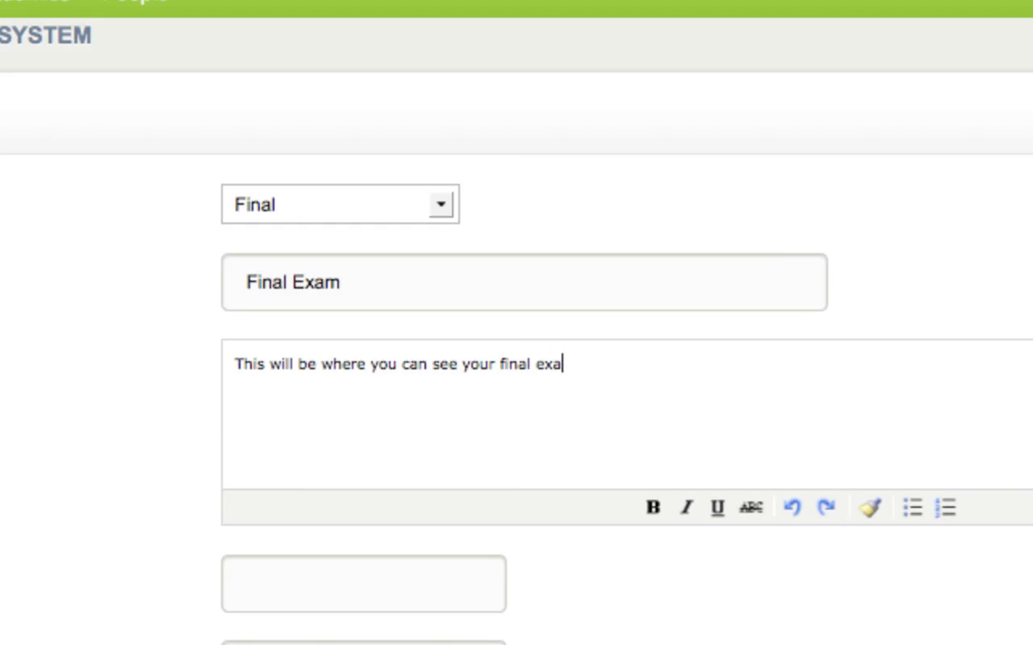
type("m score. The ")
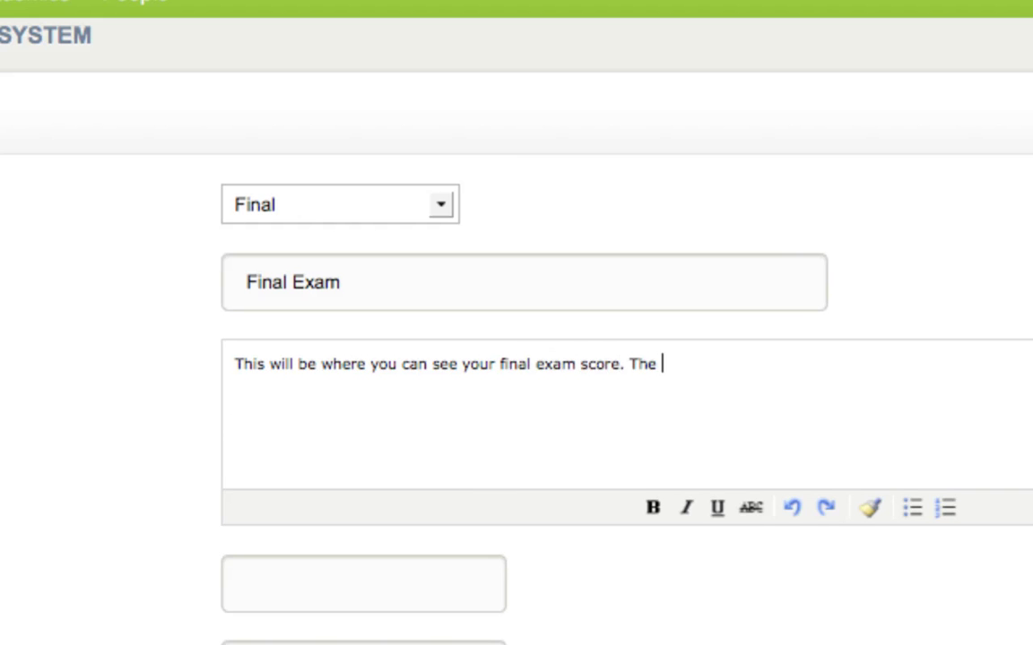
type("final exam wil")
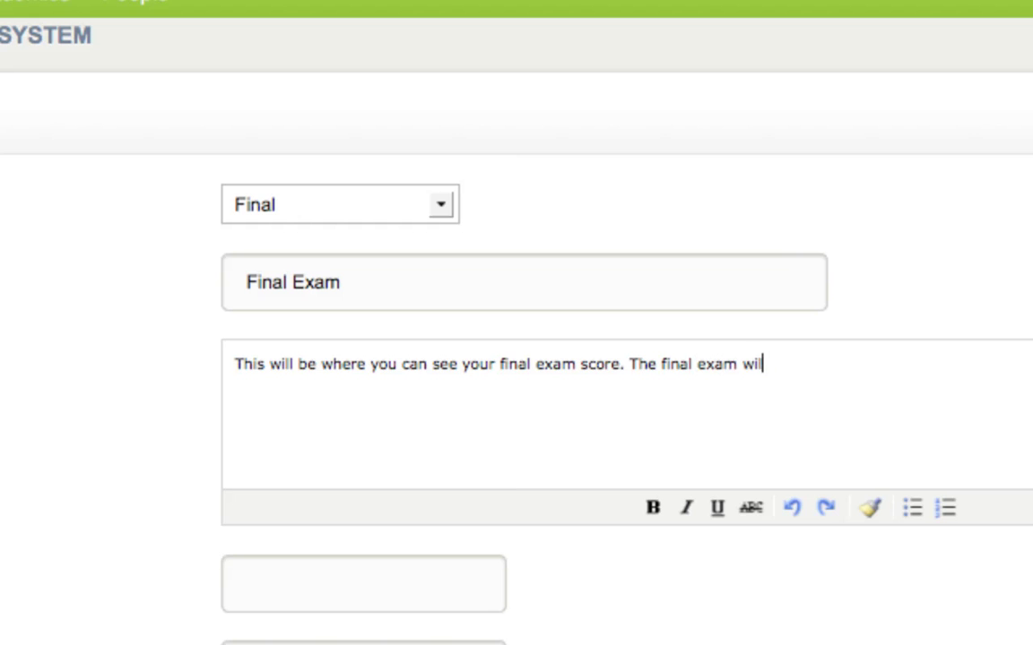
type("l be given in cal")
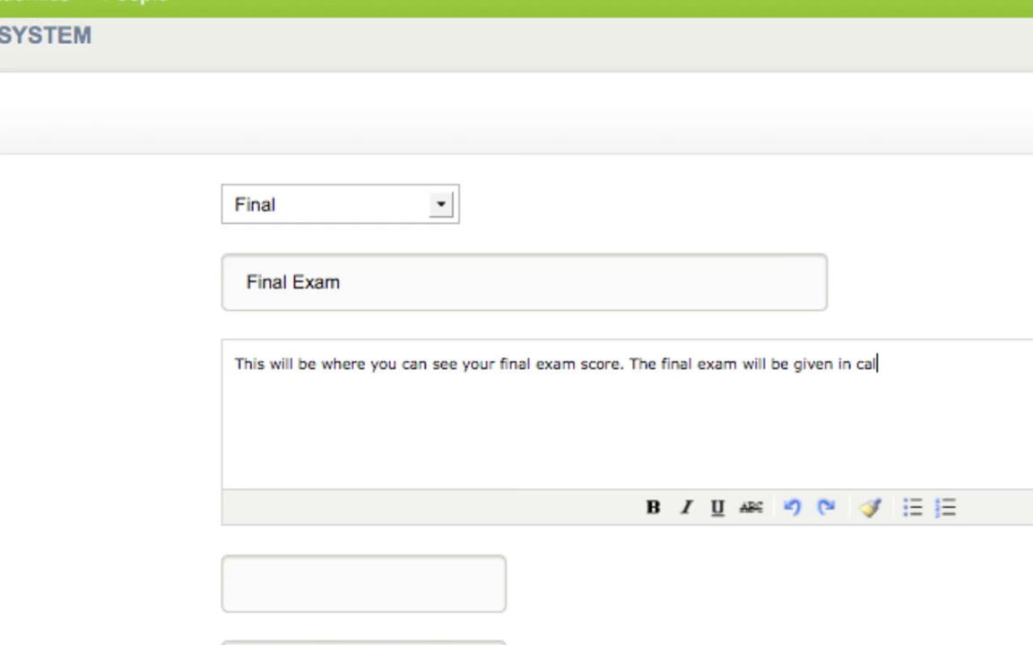
key("BackSpace")
type("lass during the final exa")
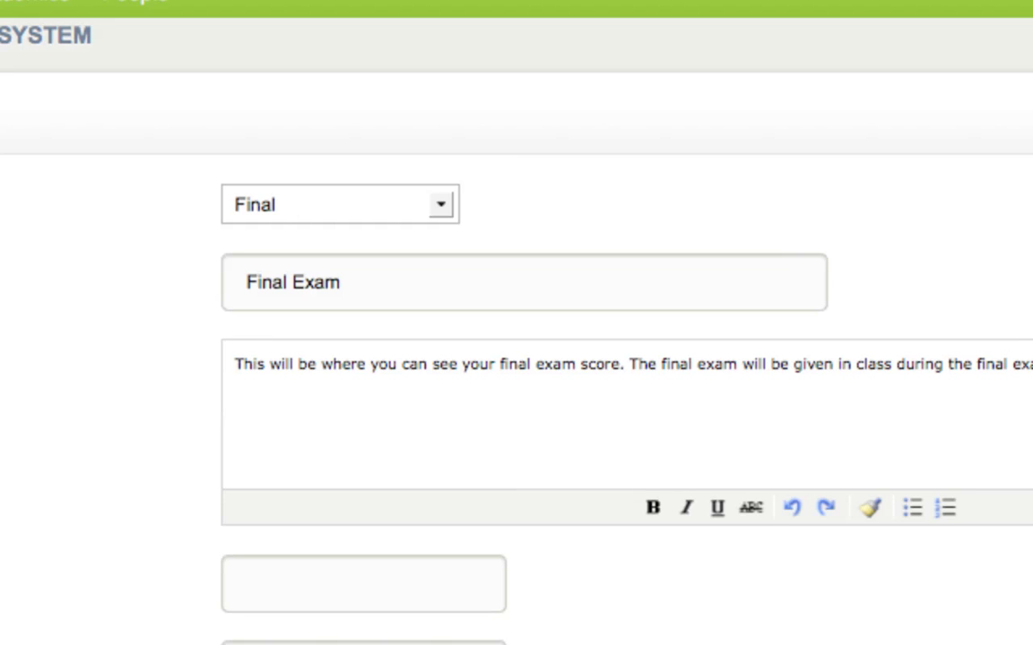
type("m week.")
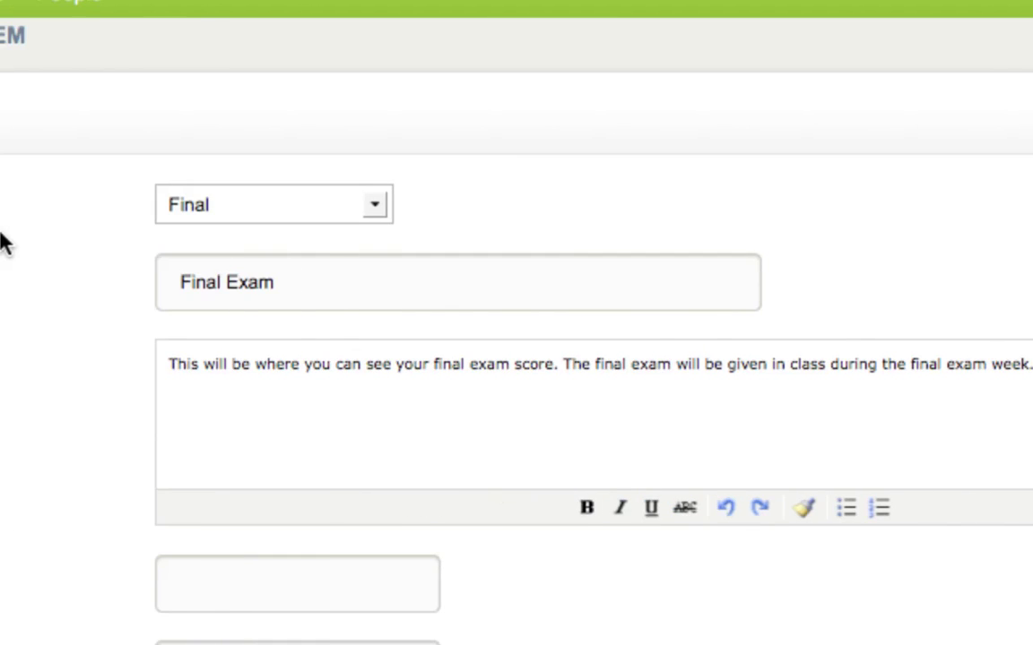
Set the Final Exam assignment's points to 25.
scroll(148, 251, "down", 2)
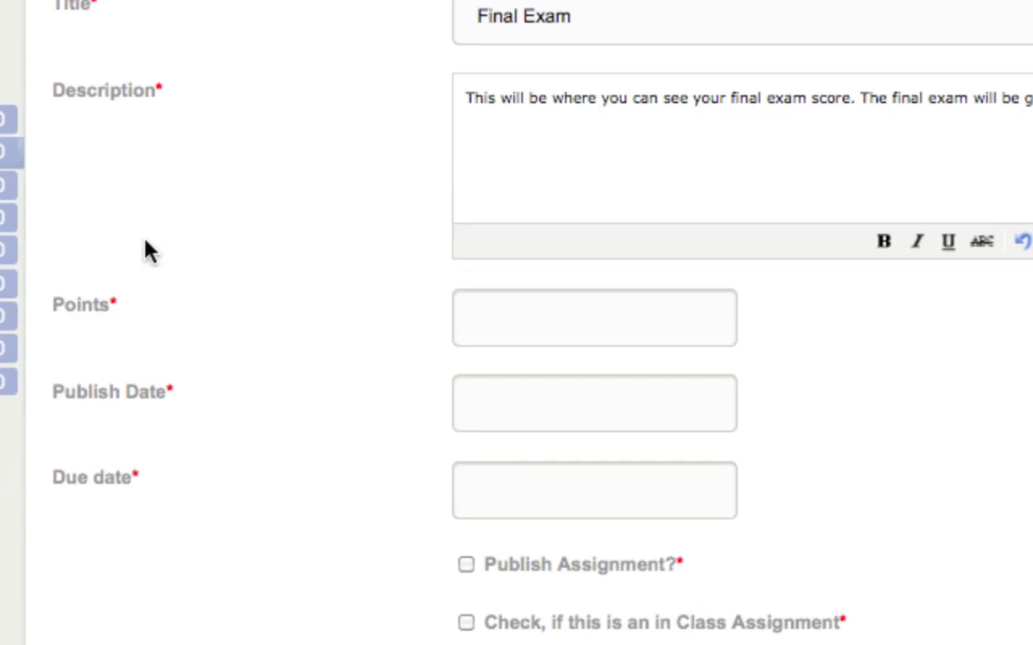
left_click(496, 328)
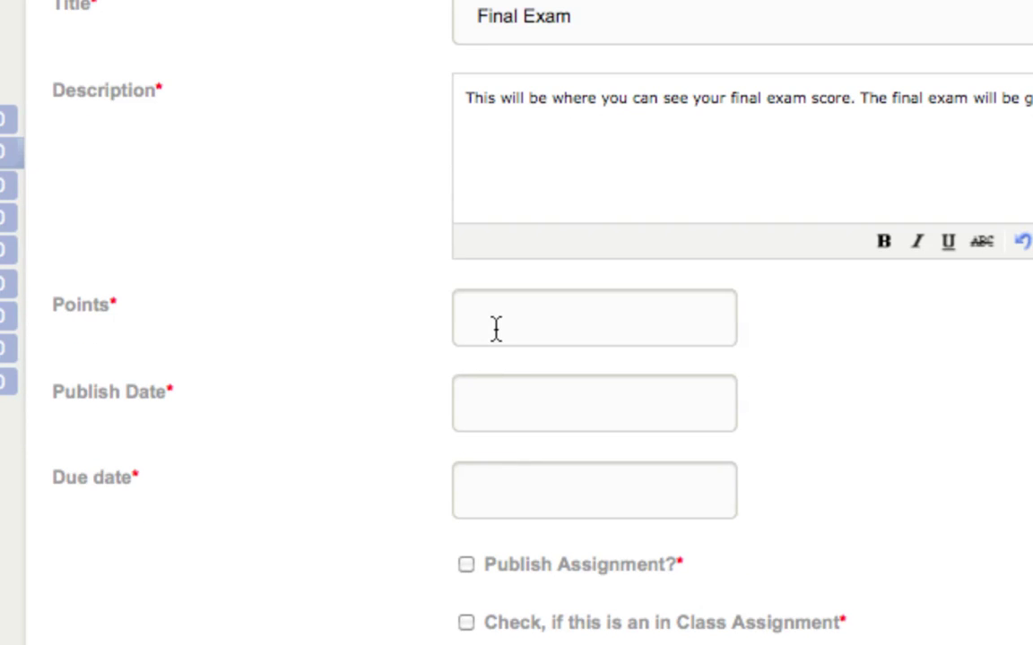
type("25")
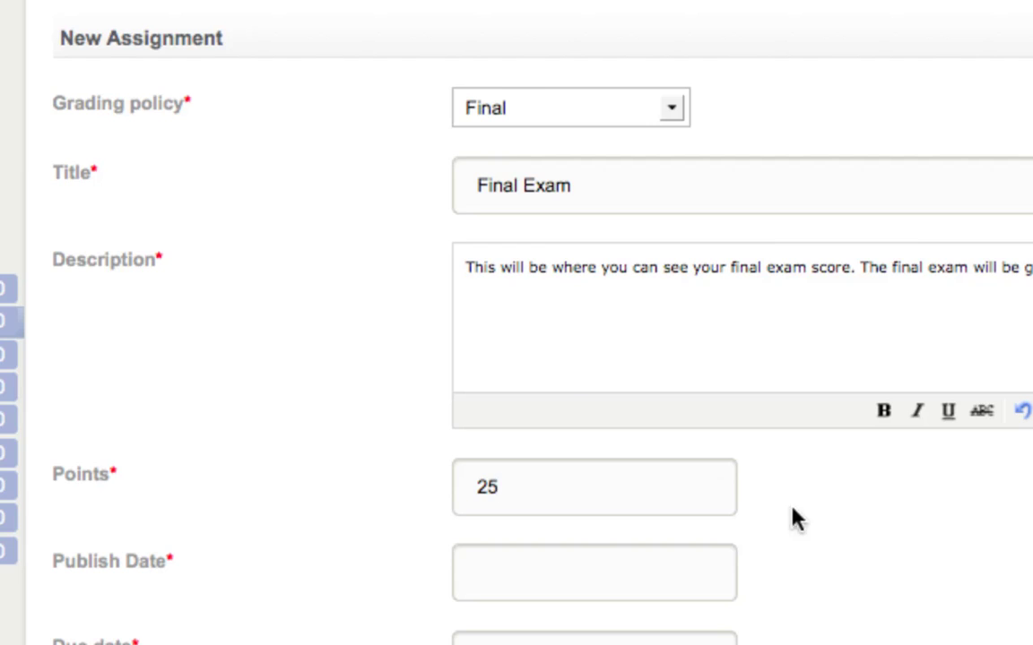
Switch to Microsoft Word to check the syllabus's Grading table, and return to the New Assignment form in Firefox.
mouse_move(839, 640)
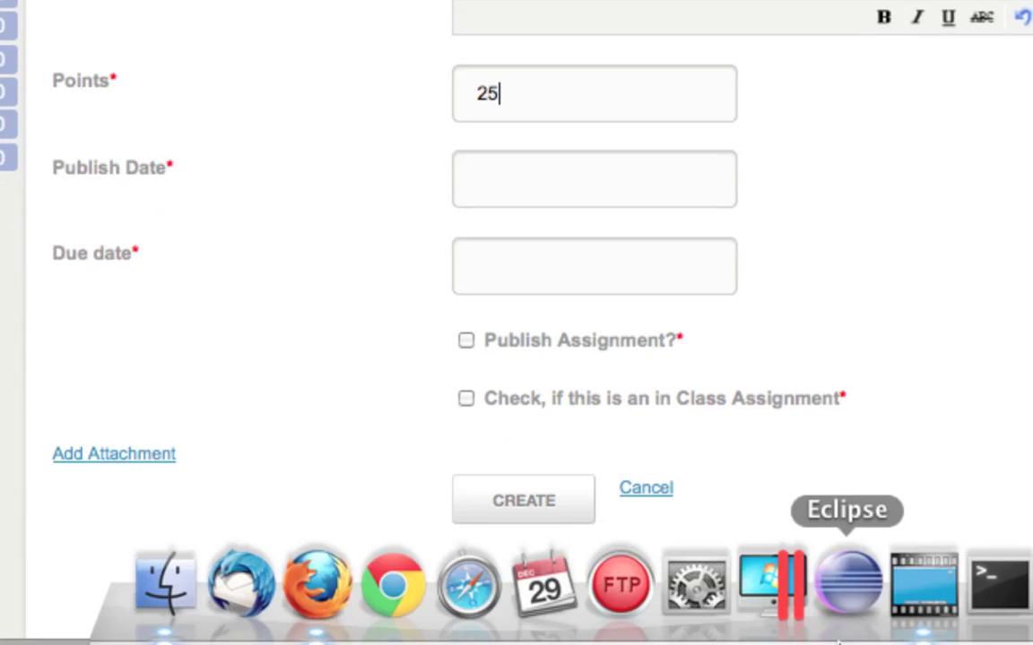
left_click(883, 590)
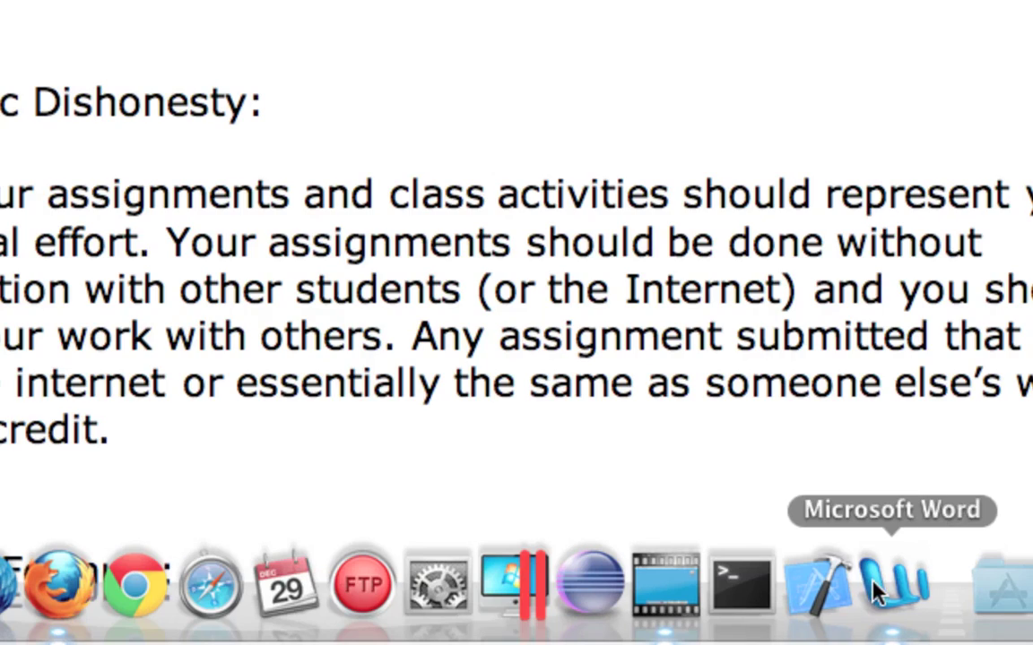
scroll(154, 234, "down", 5)
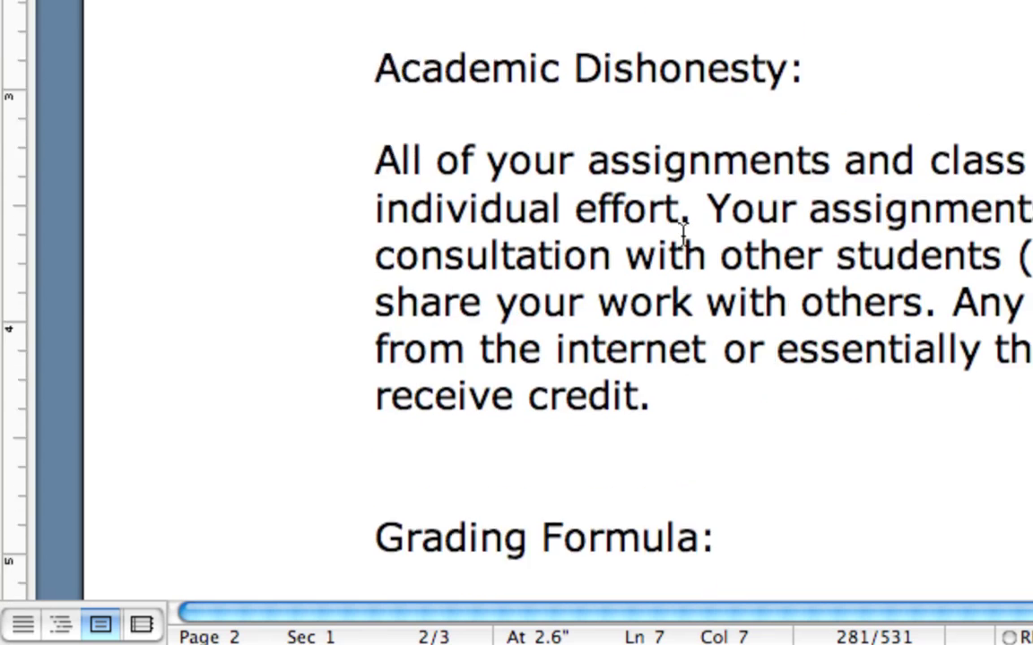
scroll(682, 229, "up", 3)
scroll(682, 226, "down", 5)
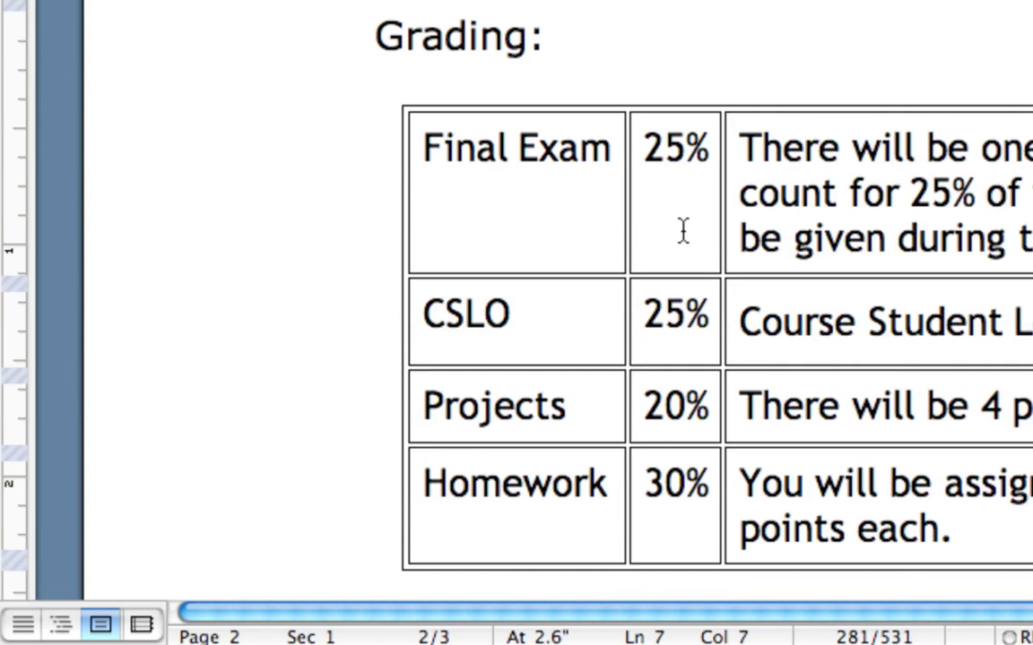
mouse_move(555, 628)
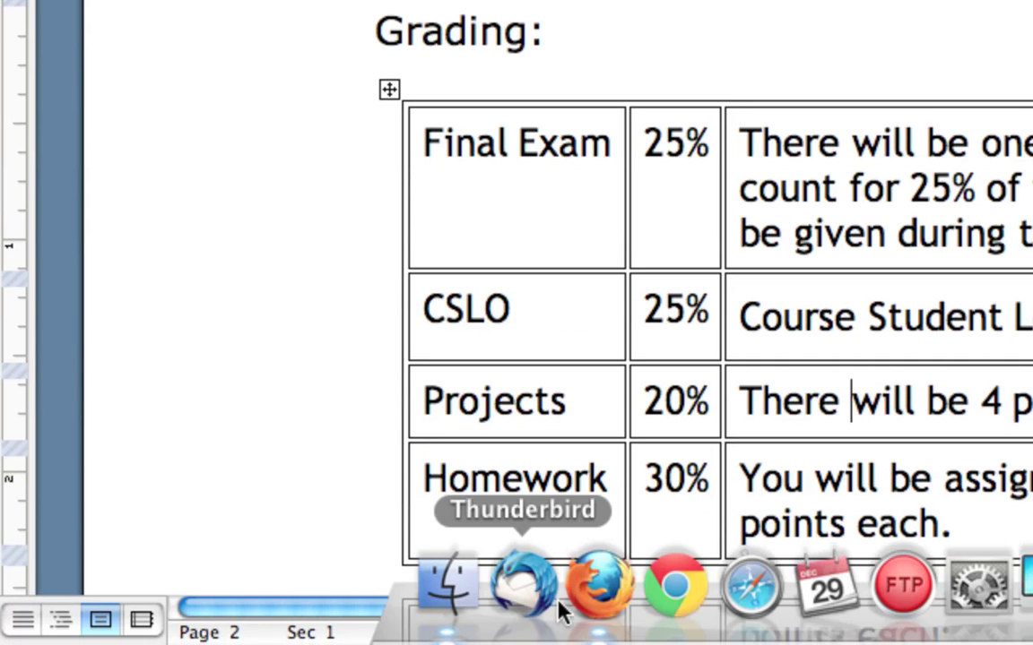
left_click(596, 599)
scroll(852, 9, "up", 3)
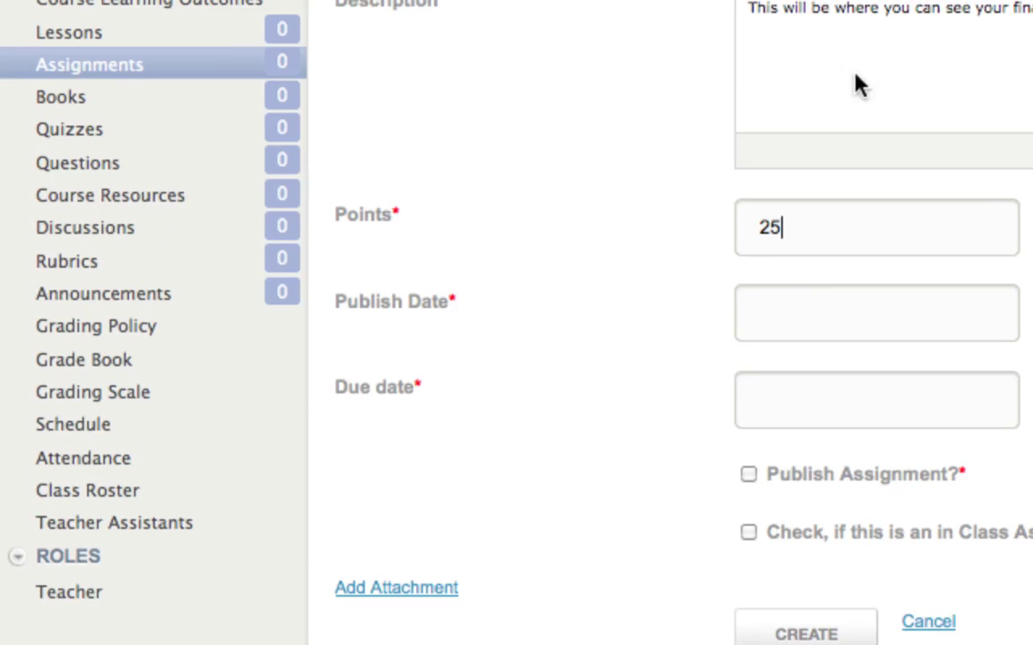
Set the assignment's publish date to April 30, 2012, keeping the time at 11:52.
left_click(832, 303)
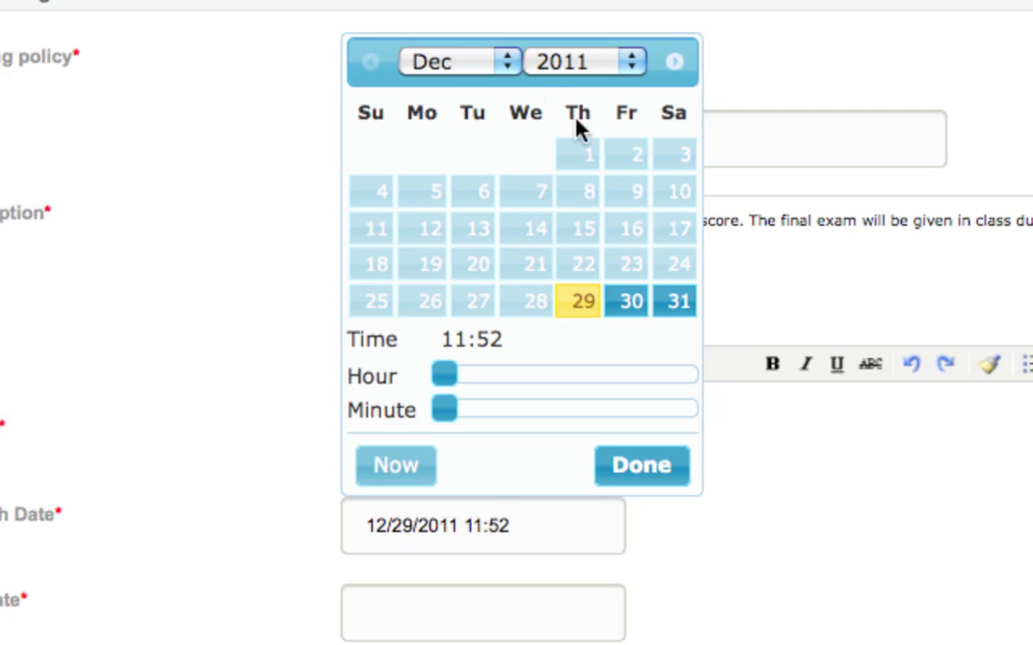
left_click(507, 64)
left_click(516, 72)
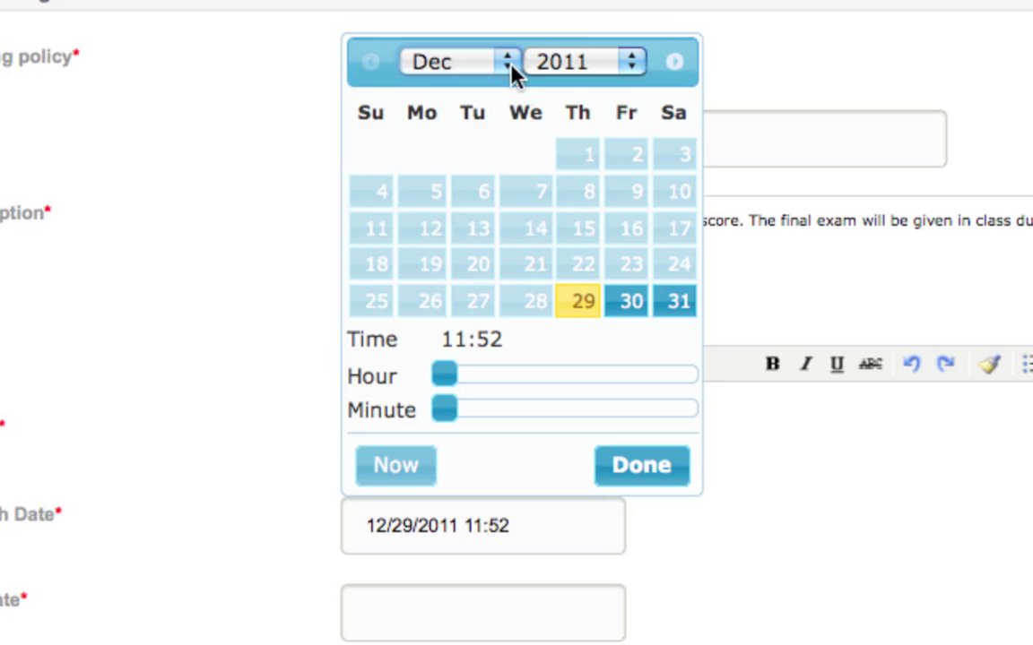
left_click(632, 65)
left_click(634, 72)
left_click(635, 72)
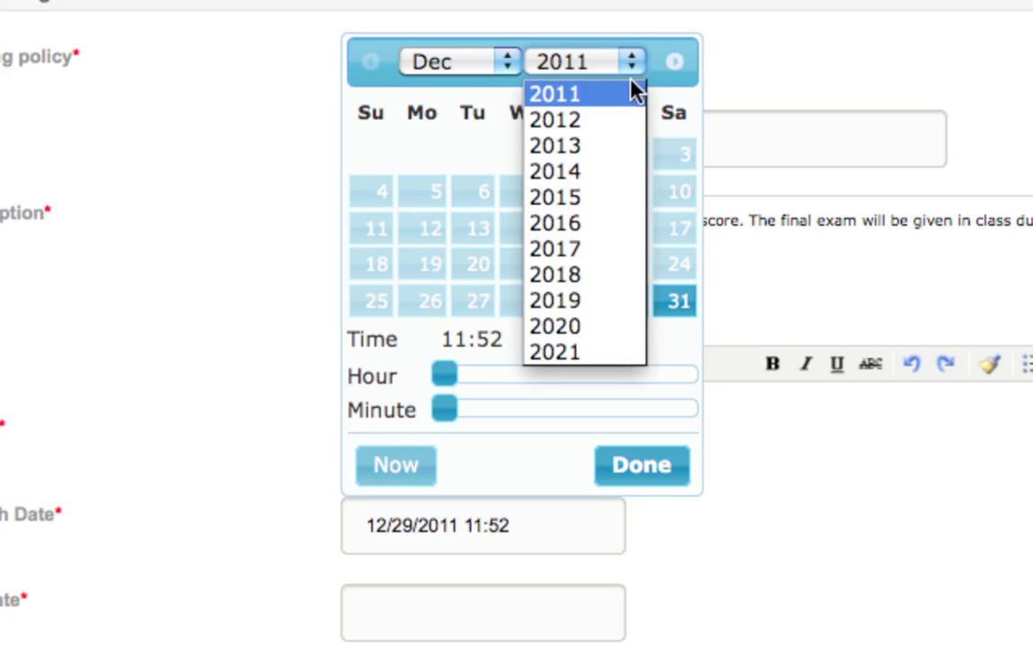
left_click(616, 123)
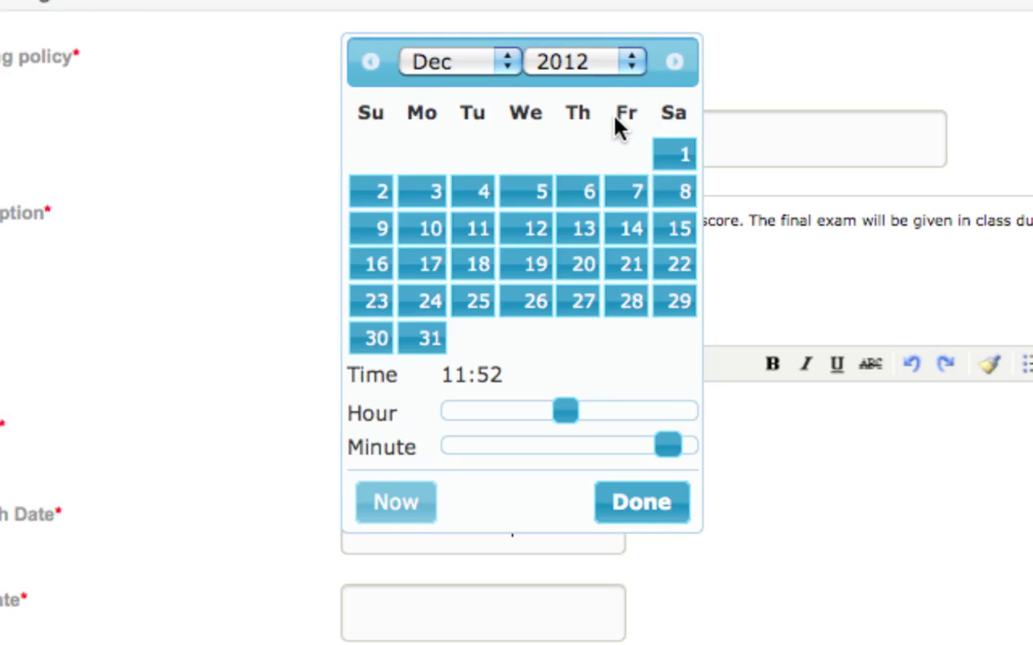
left_click(507, 68)
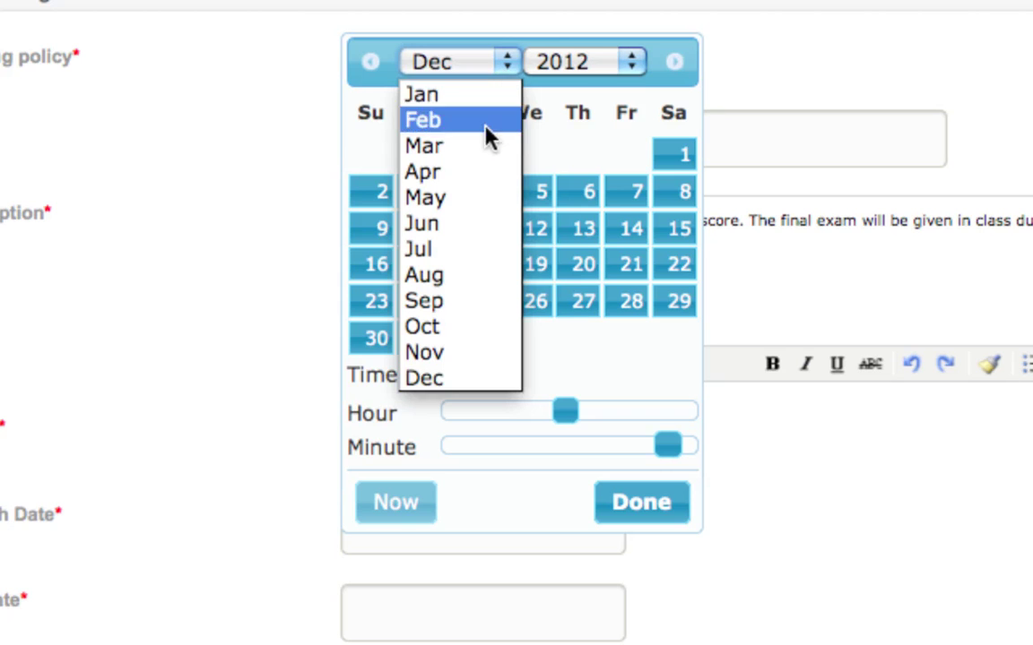
left_click(468, 173)
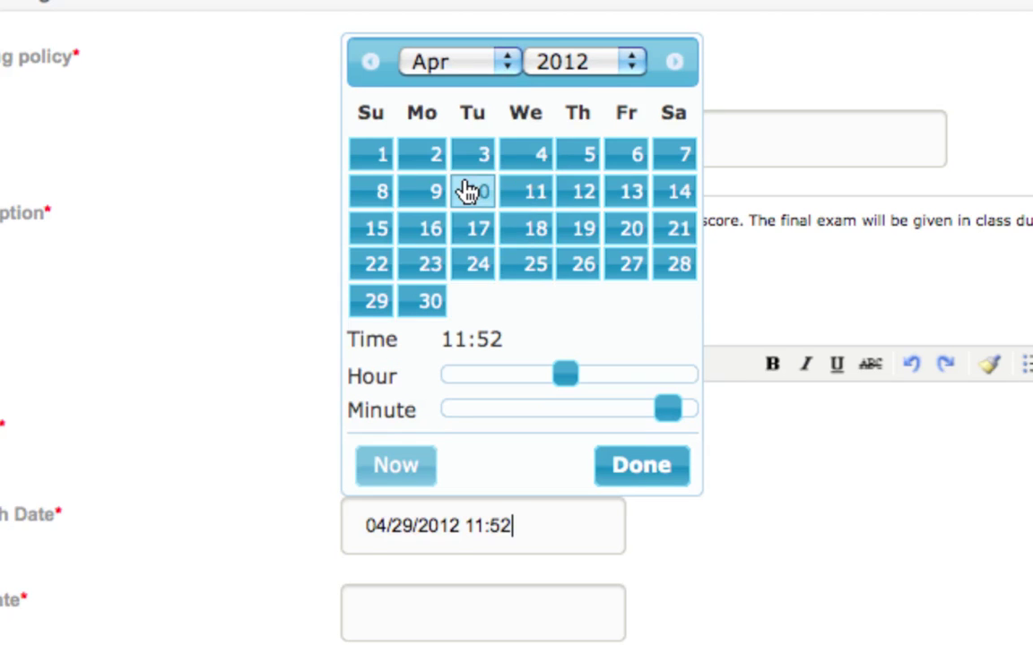
left_click(433, 312)
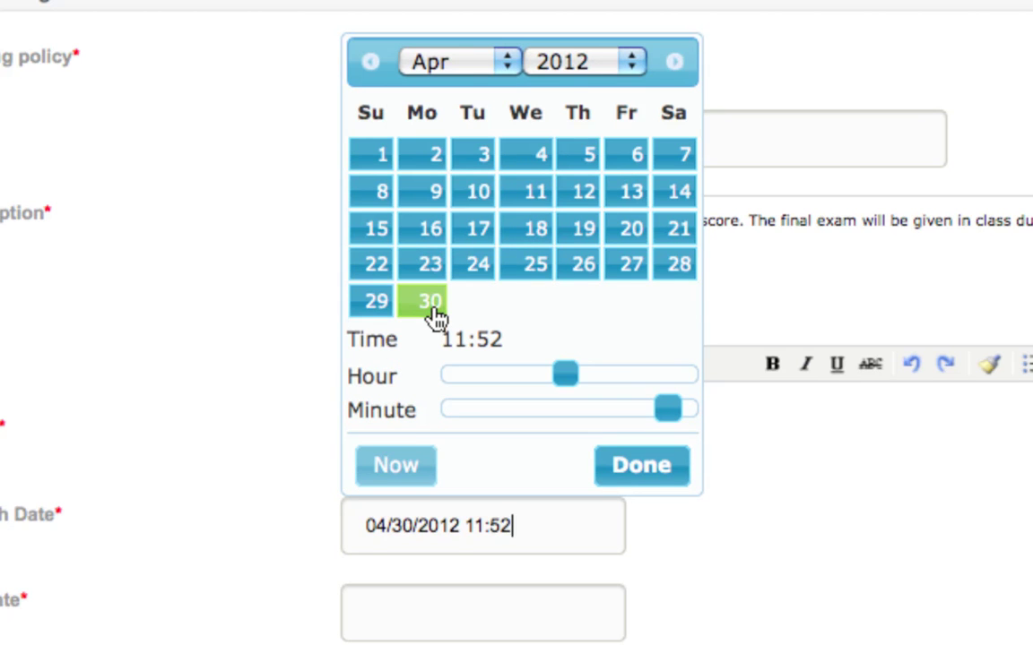
left_click(604, 466)
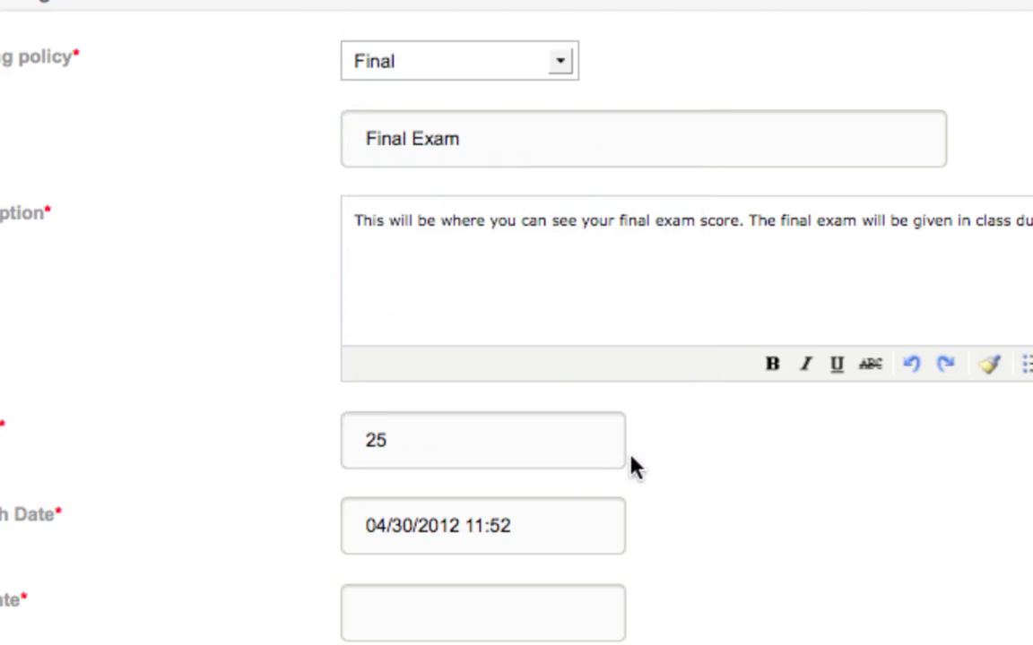
Change the publish time on 04/30/2012 to 11:28.
scroll(751, 487, "down", 3)
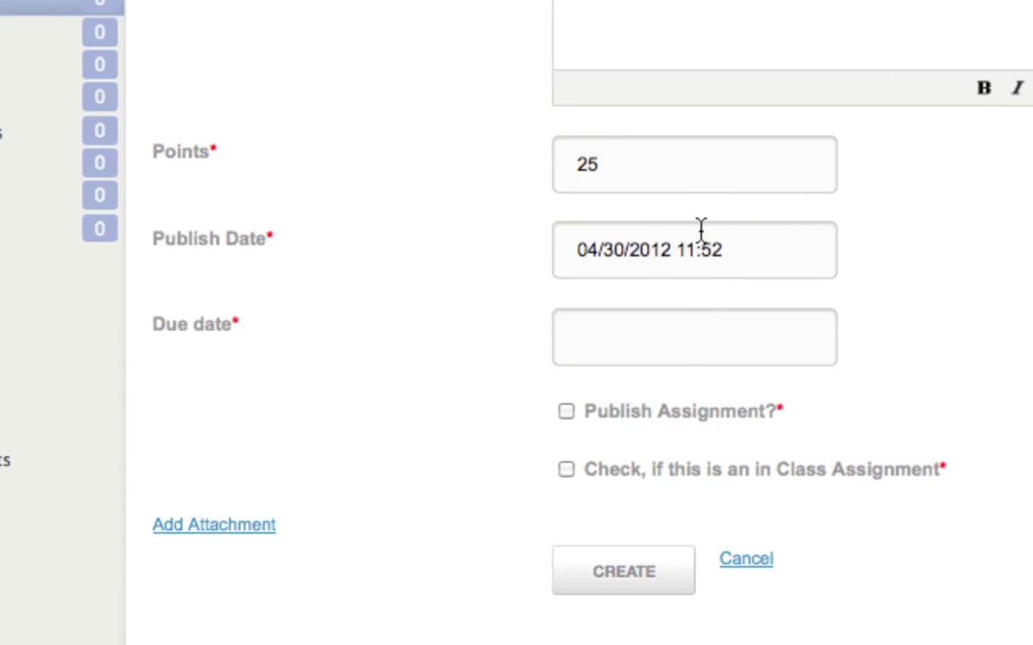
left_click(748, 247)
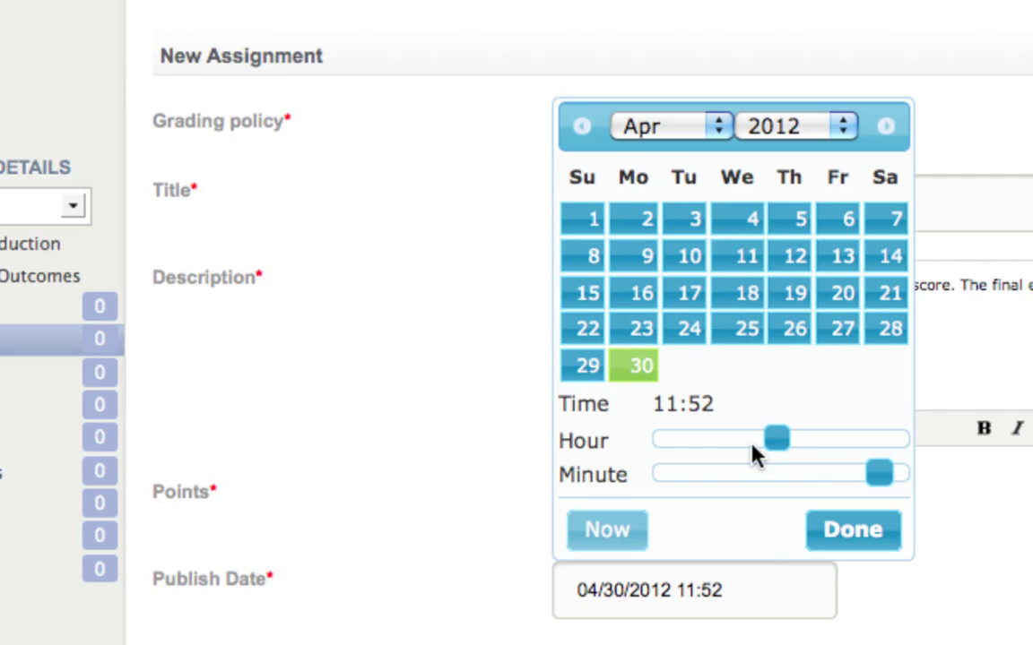
left_click_drag(876, 477, 770, 476)
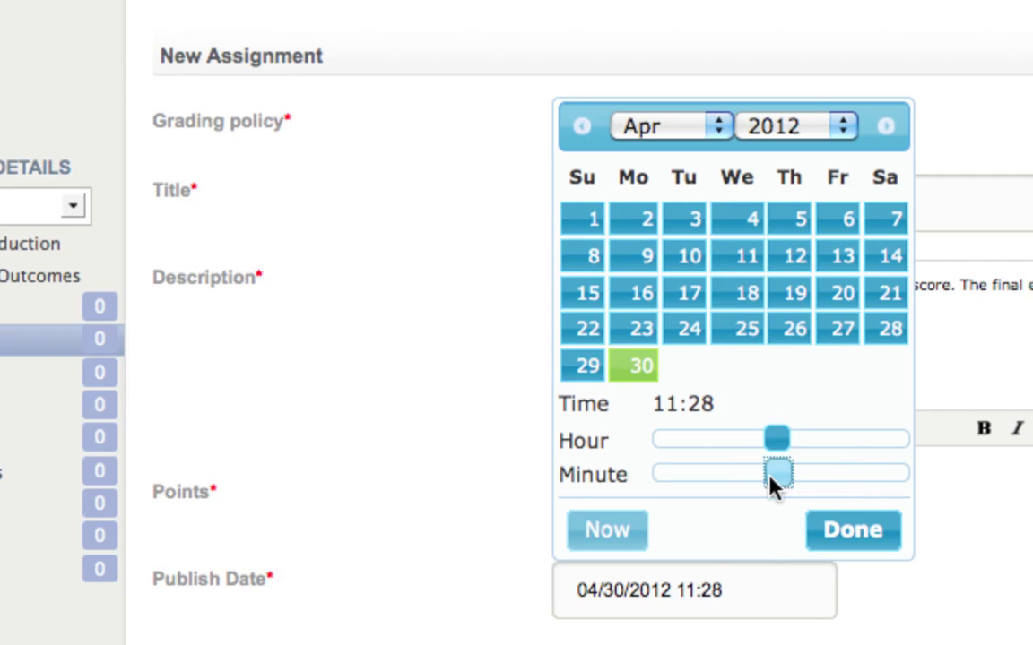
left_click(853, 547)
scroll(848, 545, "down", 5)
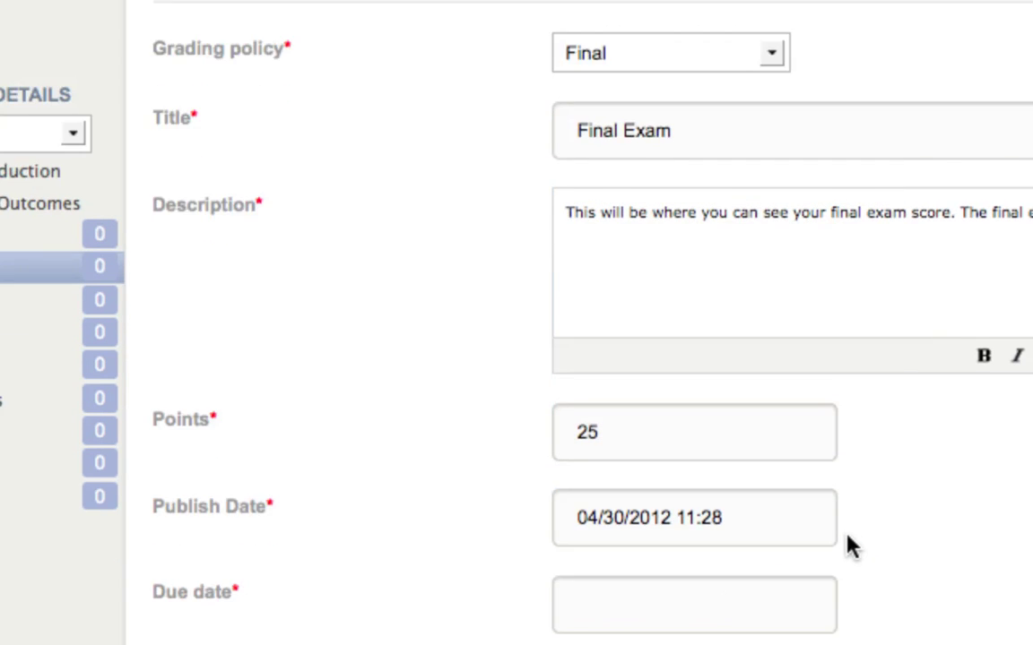
Change the day of the Final Exam assignment's publish date so it reads 04/29/2012 11:28.
left_click(655, 405)
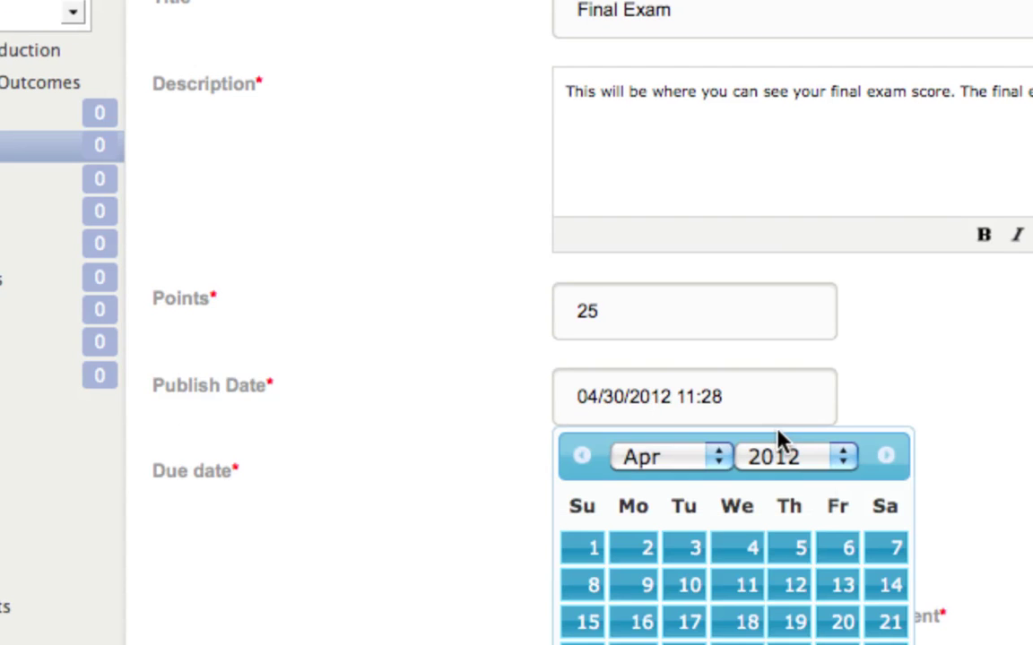
left_click(619, 404)
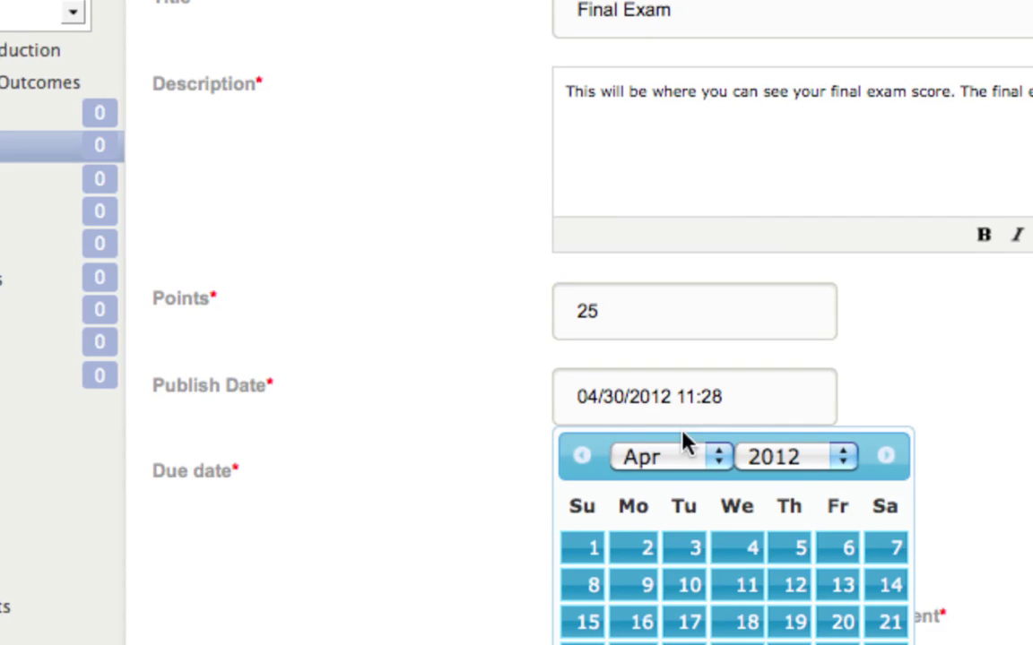
key("BackSpace")
key("BackSpace")
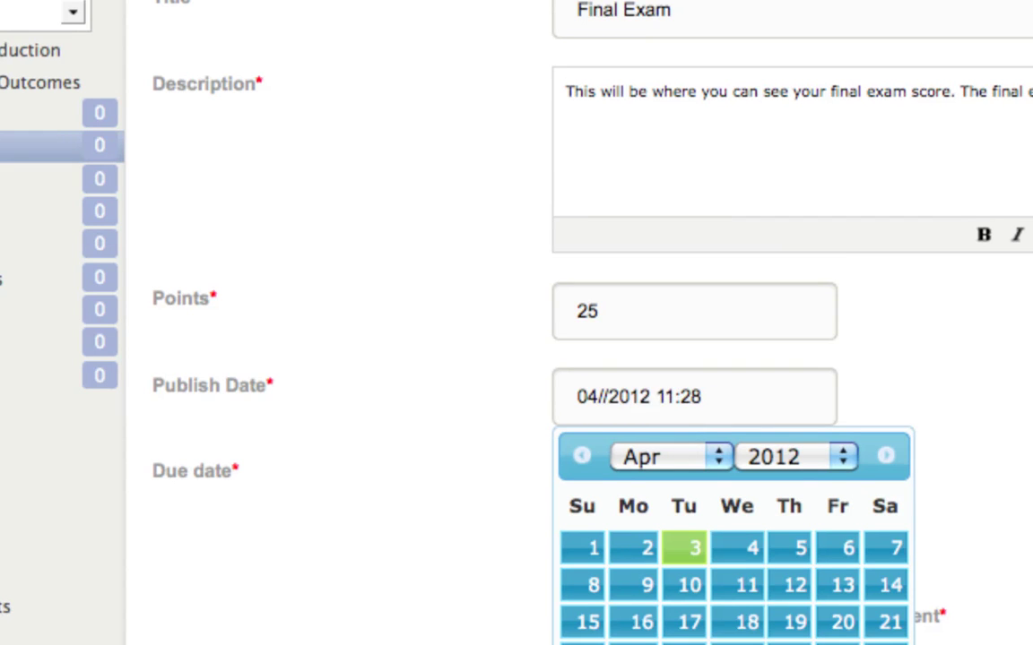
type("29")
left_click(792, 403)
left_click(899, 399)
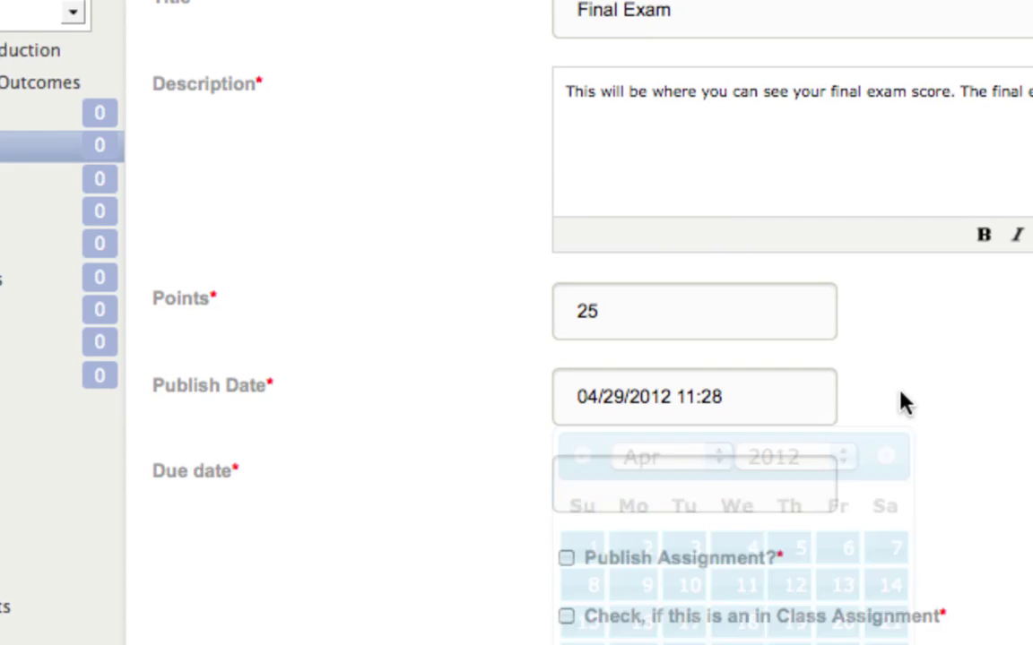
Set the assignment's due date to 04/29/2012, keeping the time at 11:52.
scroll(901, 402, "down", 5)
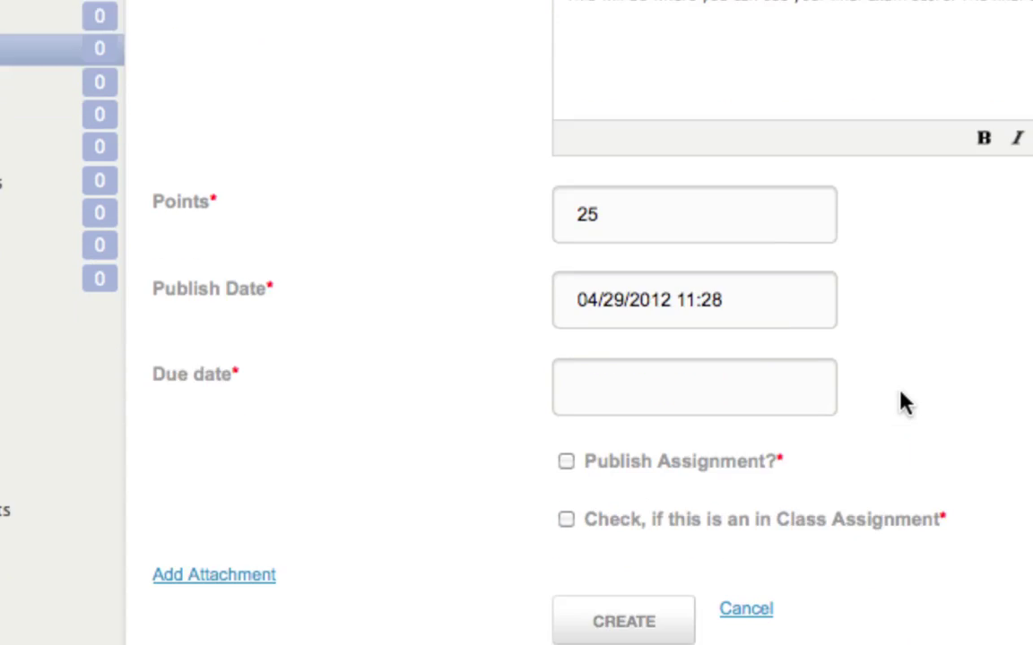
left_click(712, 314)
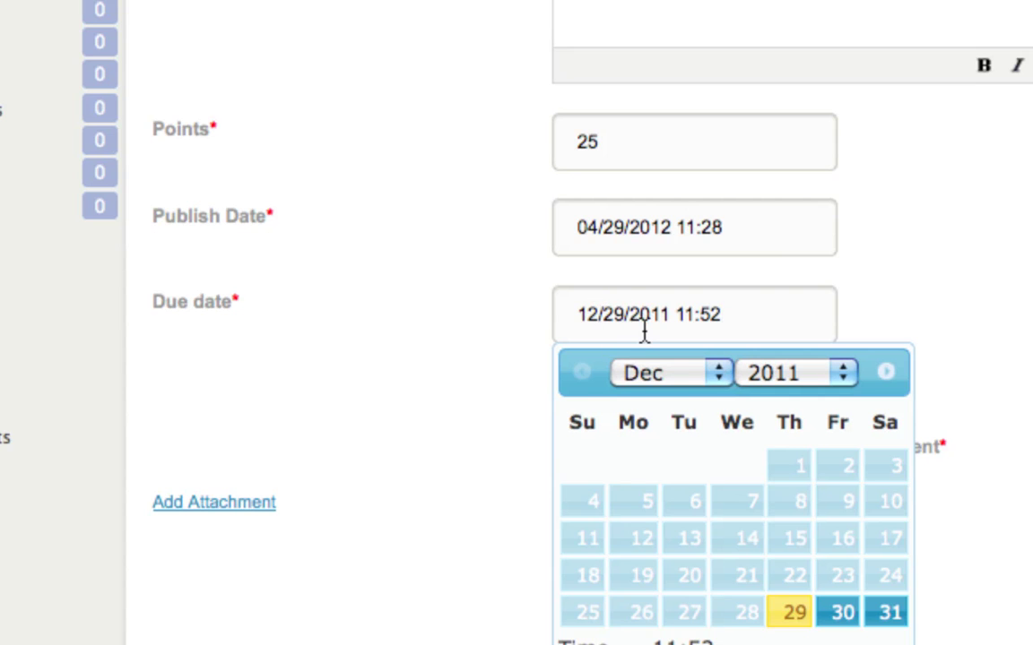
key("Home")
key("Right")
key("Right")
key("Right")
key("BackSpace")
key("BackSpace")
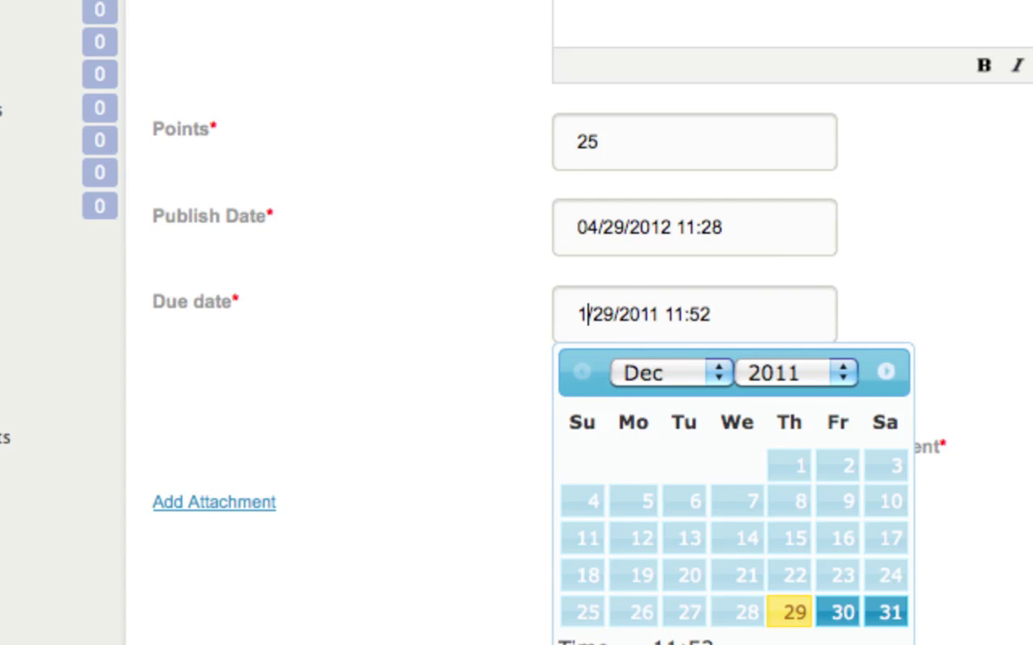
key("BackSpace")
type("04/")
key("Right")
key("Right")
key("Right")
key("Right")
key("Right")
key("Right")
key("Right")
key("BackSpace")
type("2")
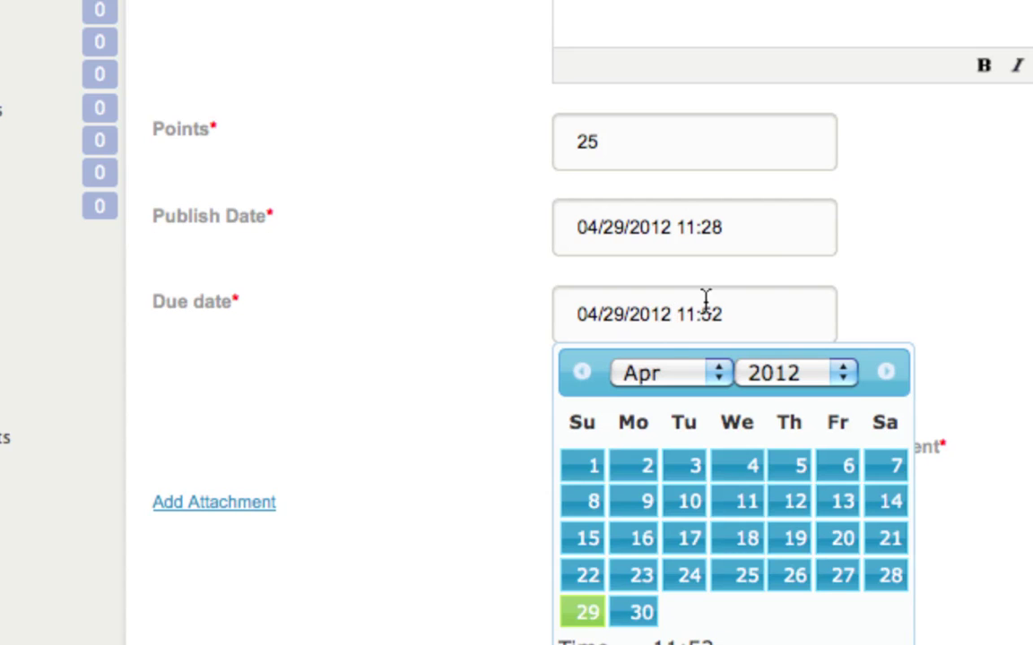
scroll(930, 322, "down", 1)
left_click(987, 319)
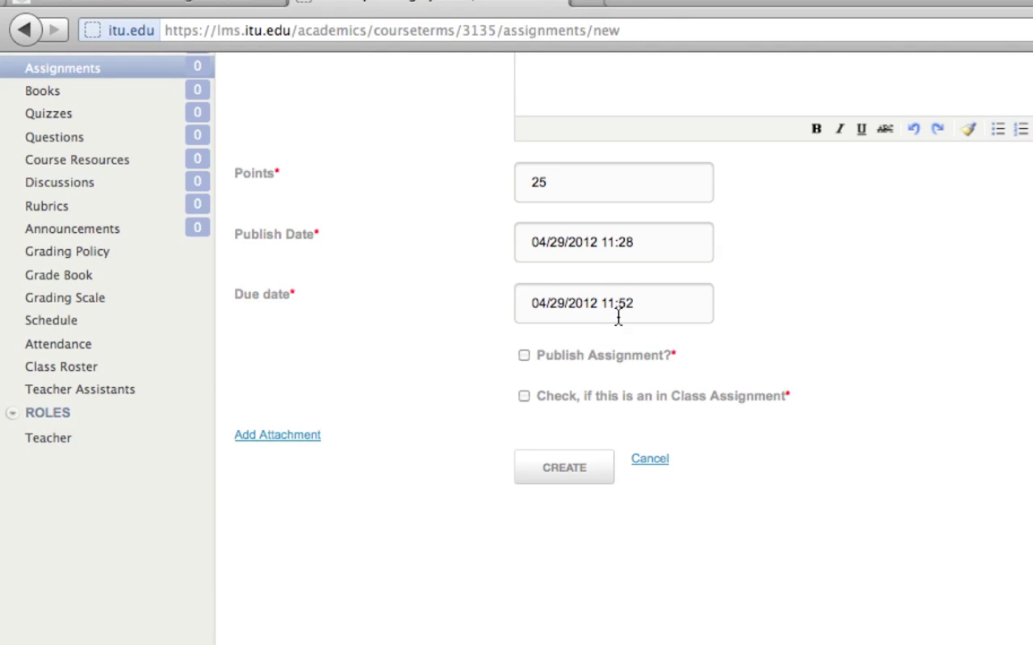
Mark the assignment as published and as an in-class assignment, and try to create it.
left_click(668, 303)
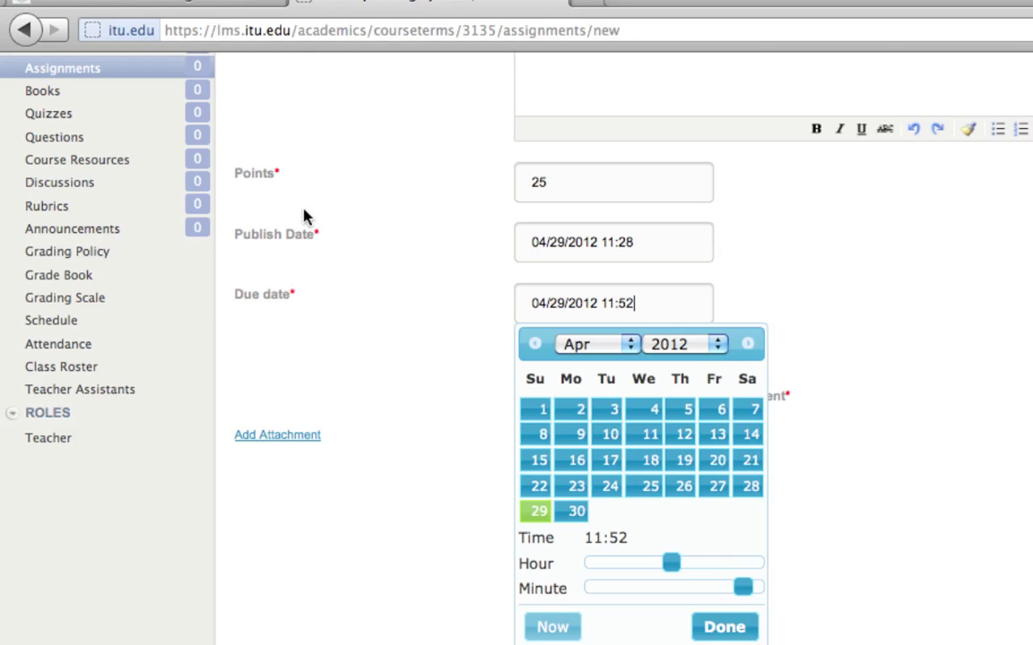
left_click(793, 315)
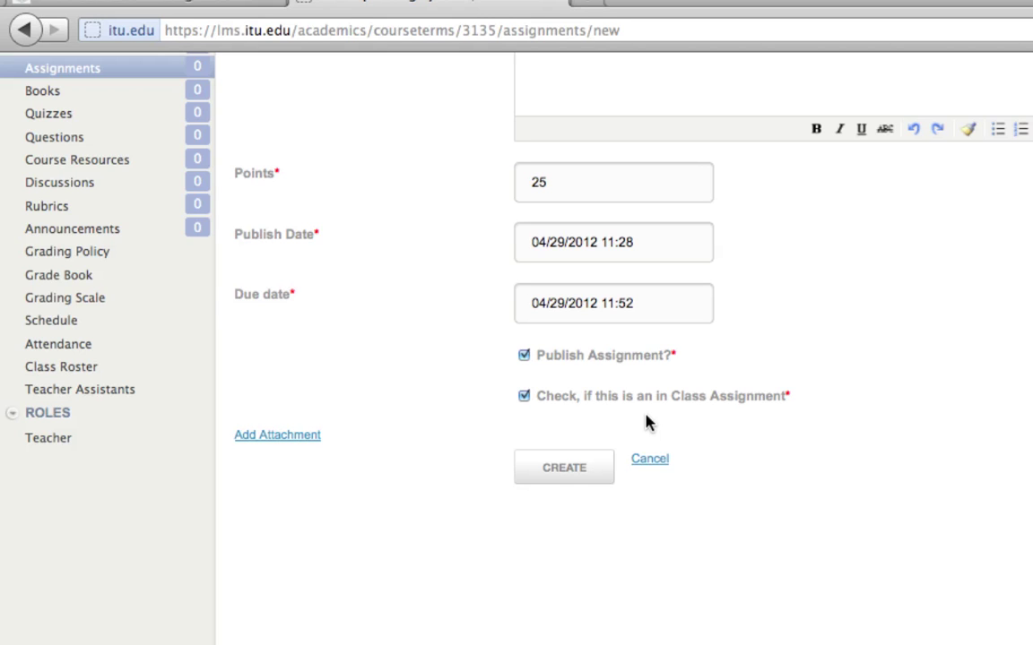
left_click(557, 475)
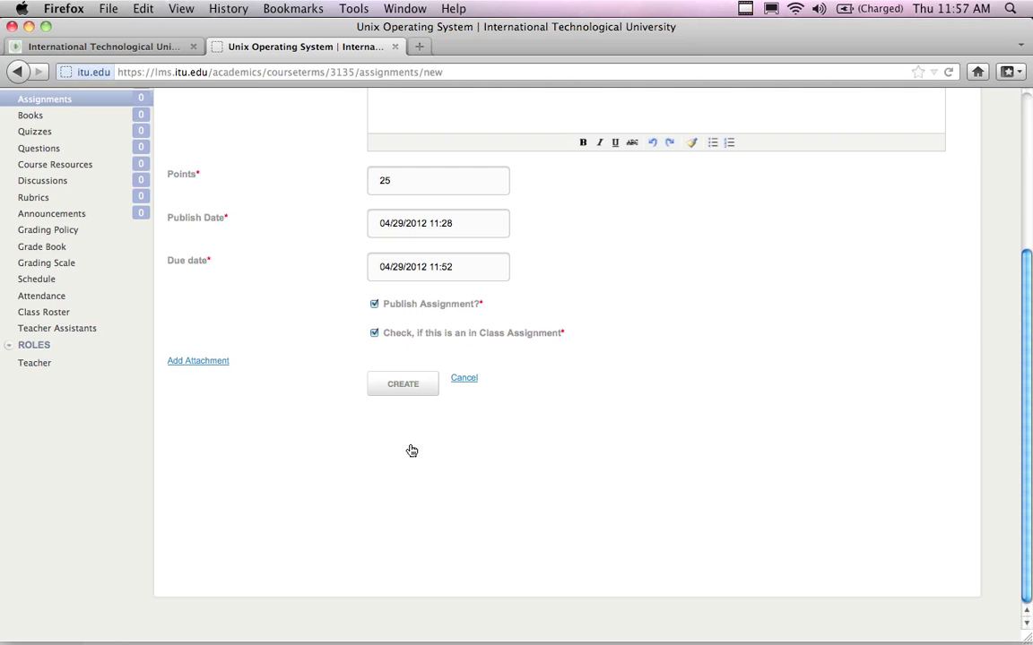
left_click(413, 387)
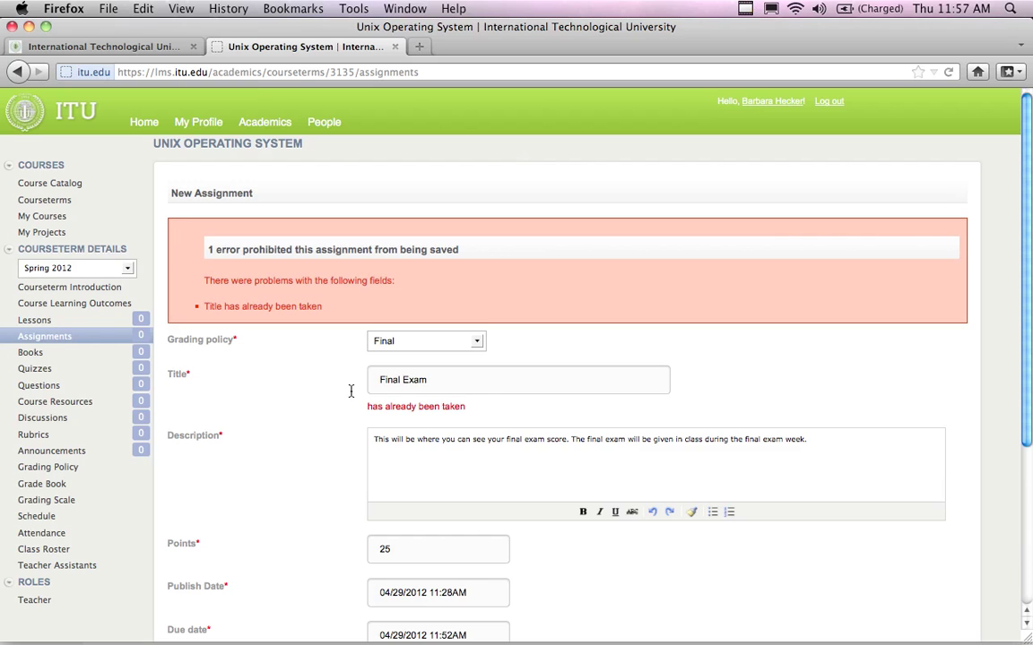
Remove the space from the assignment title to make it FinalExam, and try to create the assignment again.
left_click(376, 380)
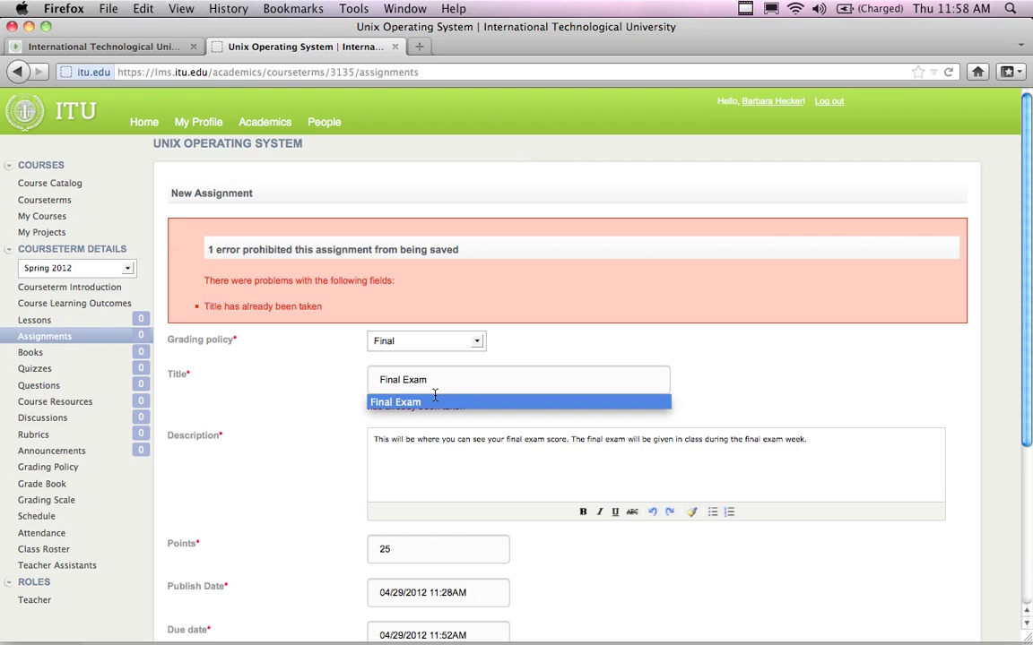
left_click(402, 381)
key("BackSpace")
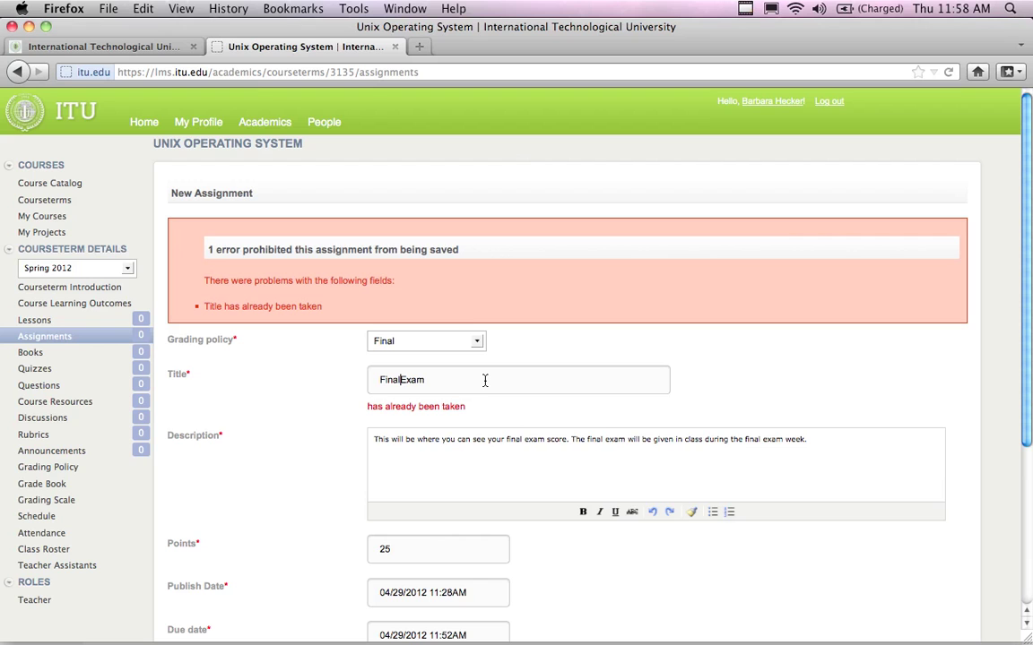
type("-")
key("BackSpace")
scroll(472, 395, "down", 5)
left_click(408, 526)
scroll(470, 394, "down", 1)
scroll(471, 394, "down", 5)
Shorten the assignment title to FinalEx and create the assignment.
scroll(430, 358, "up", 5)
left_click(399, 348)
key("Right")
key("Right")
key("Right")
key("Right")
key("BackSpace")
key("BackSpace")
key("BackSpace")
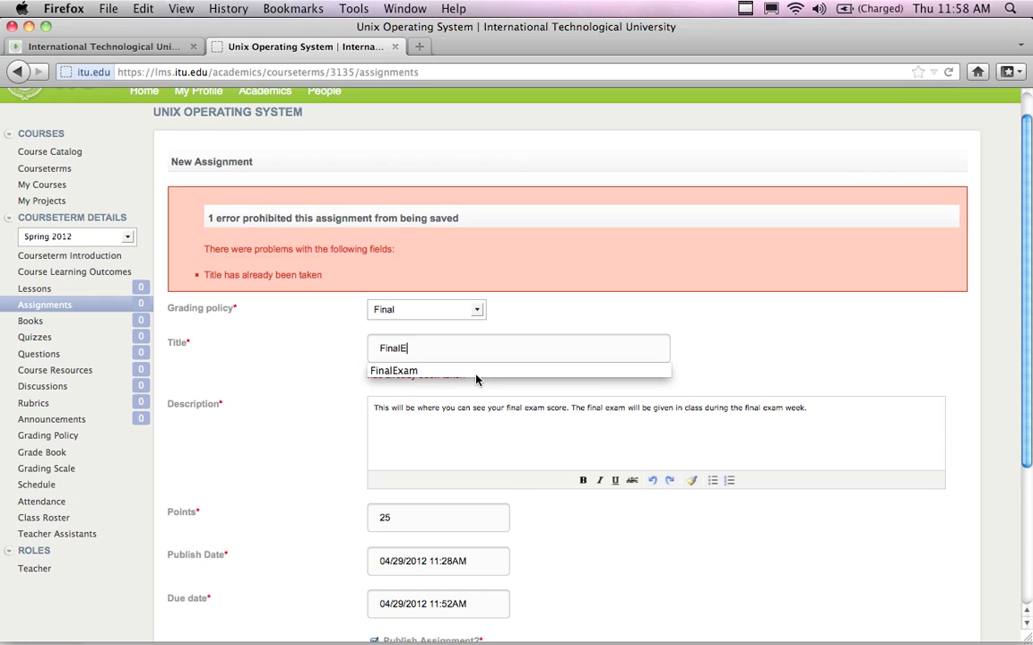
left_click(444, 437)
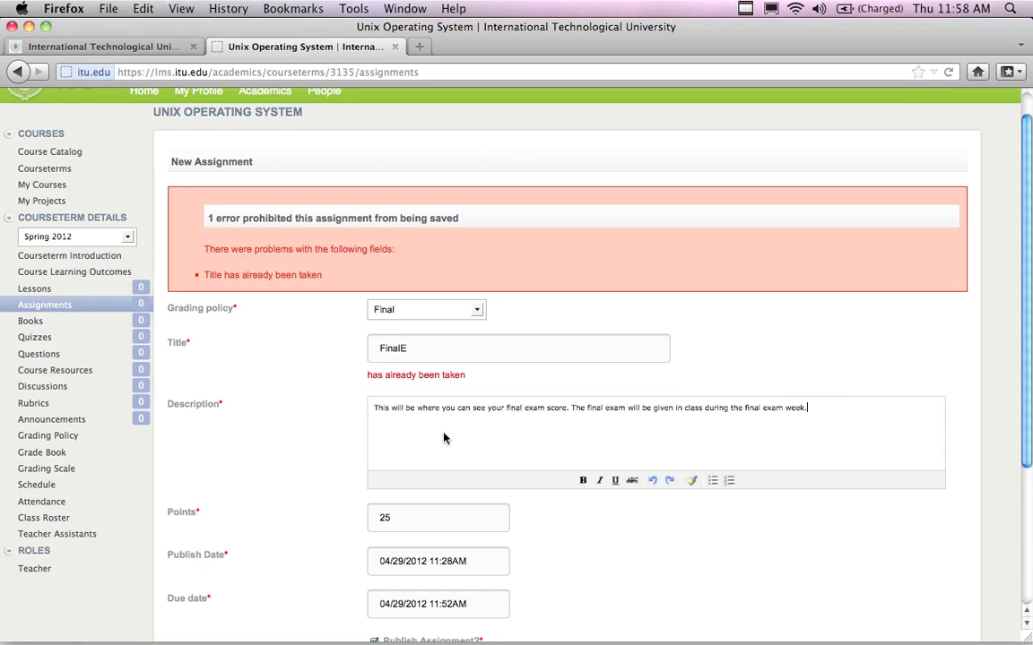
left_click(422, 351)
type("x")
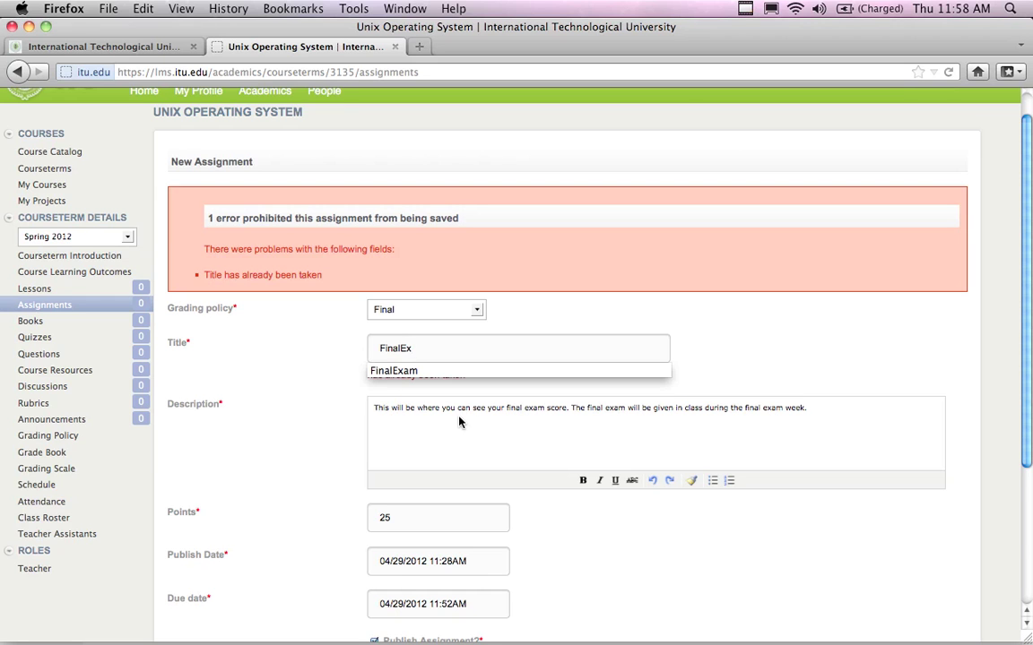
left_click(448, 462)
scroll(451, 440, "down", 5)
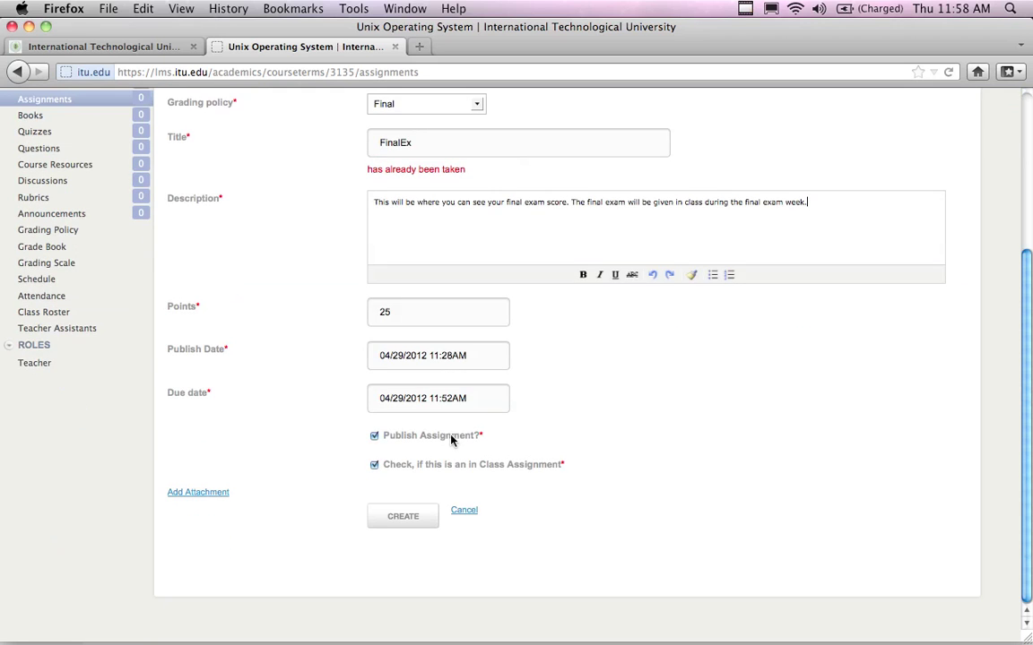
left_click(411, 519)
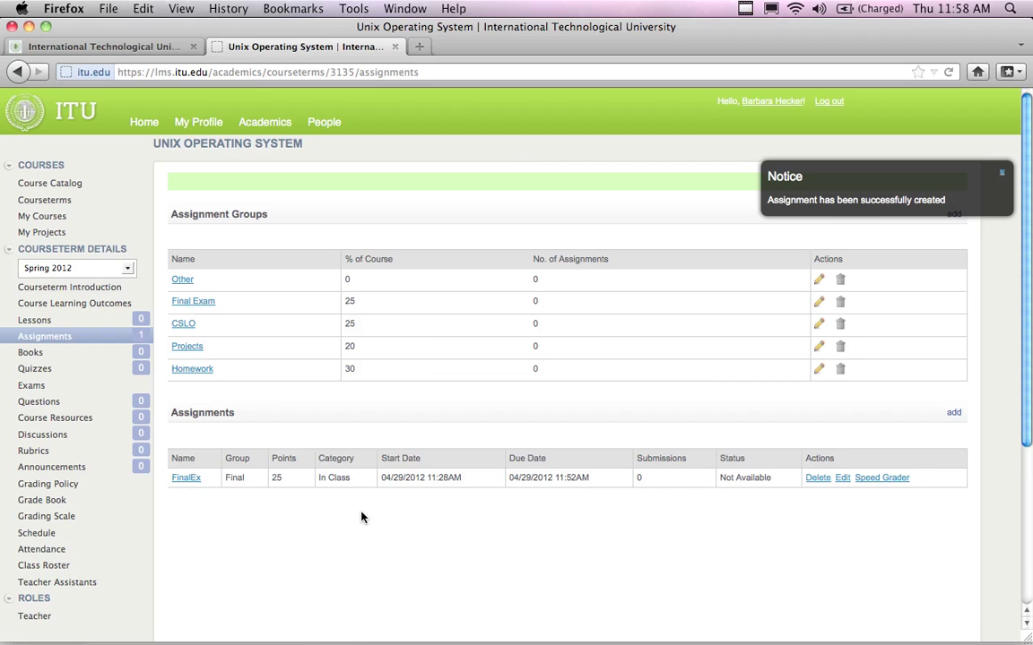
Review the course's assignment groups and assignments, and open the Spring 2012 Grade Book to examine its score columns.
scroll(360, 518, "down", 3)
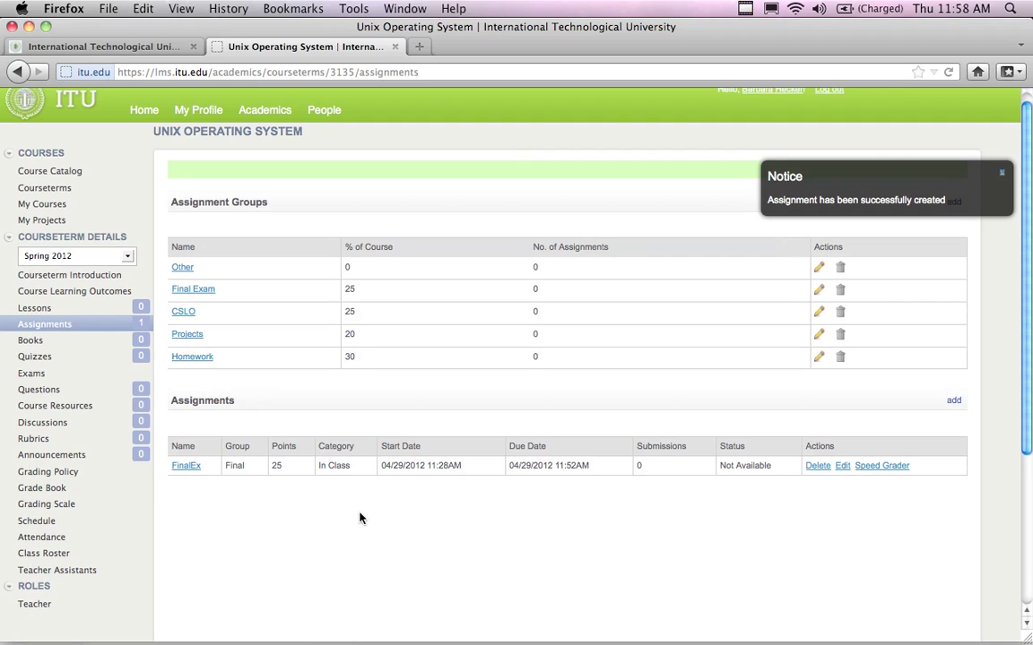
scroll(360, 518, "up", 2)
scroll(360, 518, "down", 3)
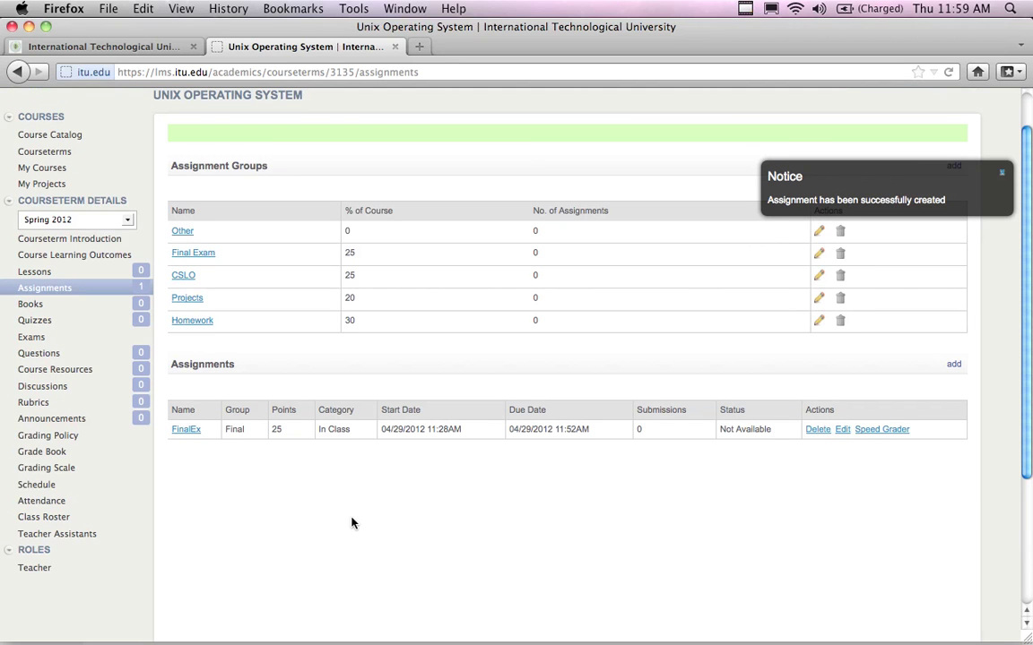
scroll(351, 522, "down", 1)
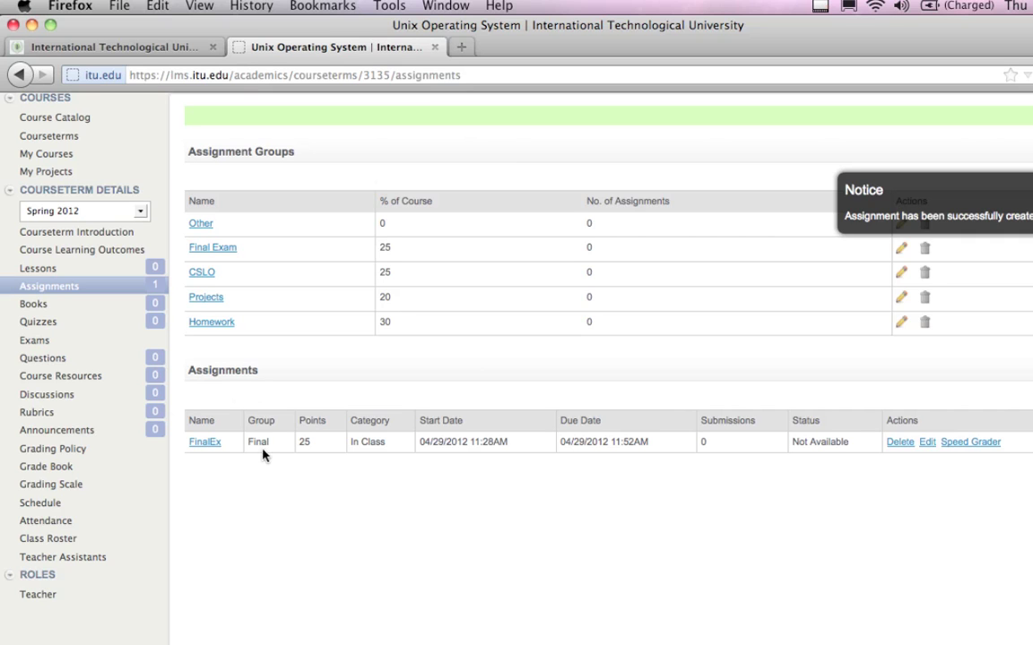
left_click(43, 469)
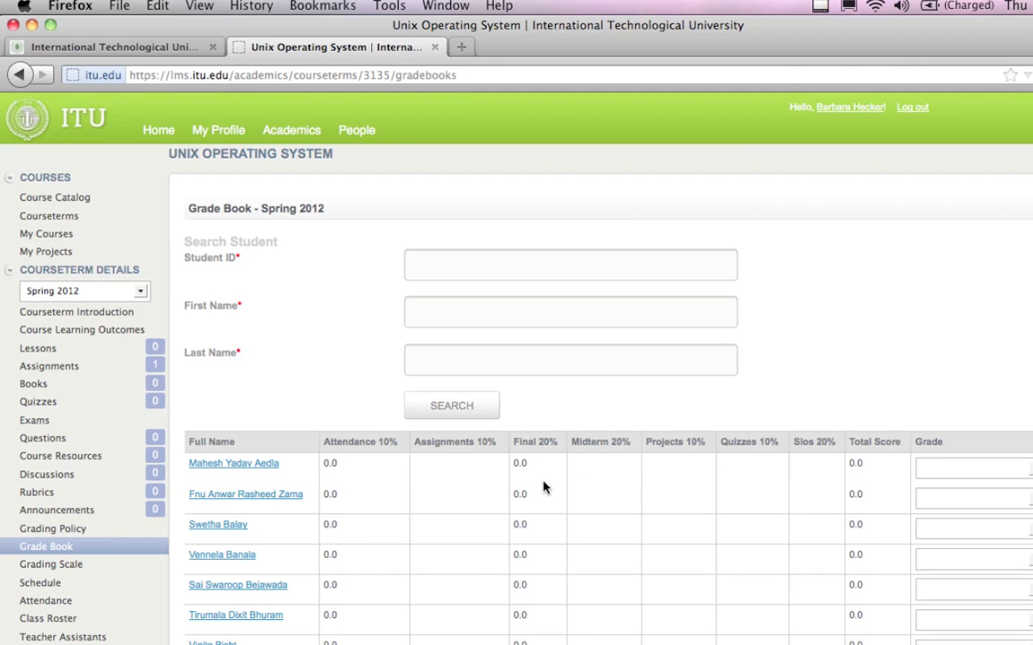
scroll(543, 487, "down", 5)
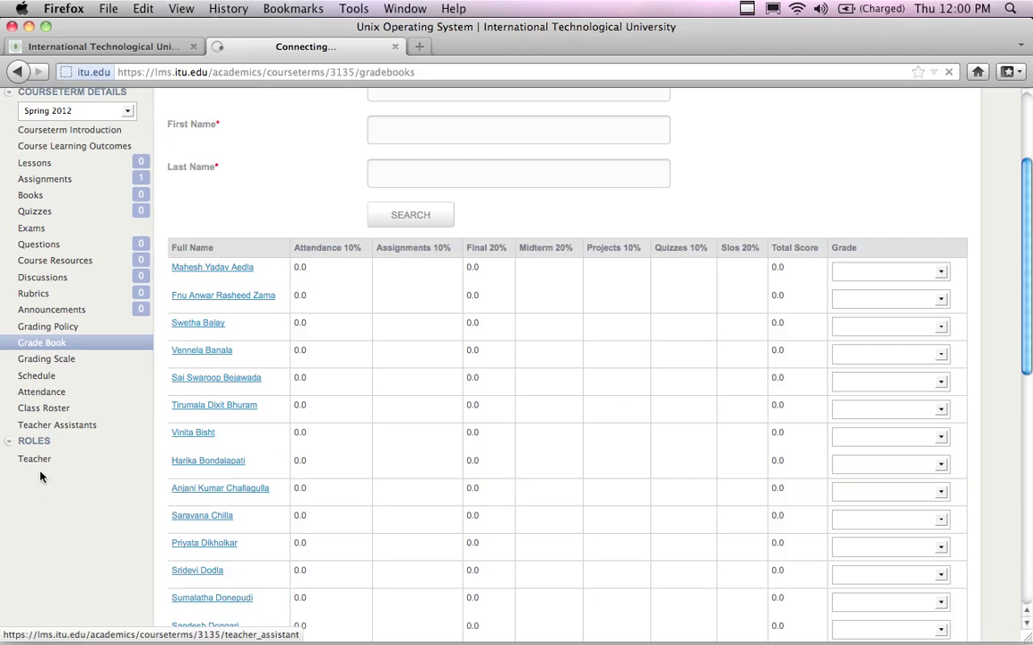
Retry loading the course's Assignments page, and reopen the LMS from the ITU home page.
mouse_move(86, 598)
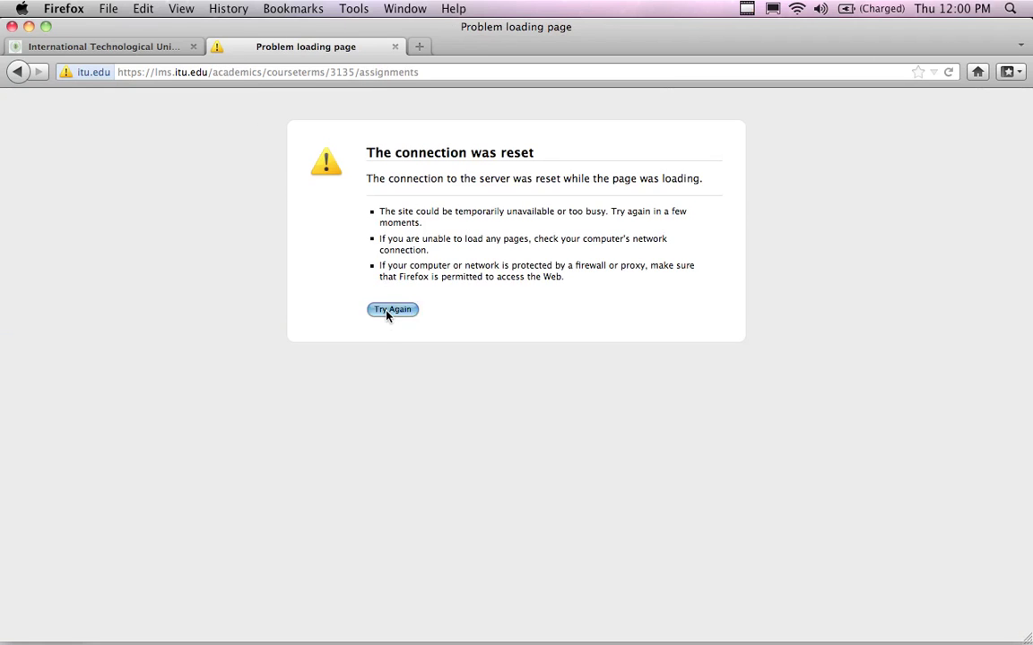
left_click(386, 311)
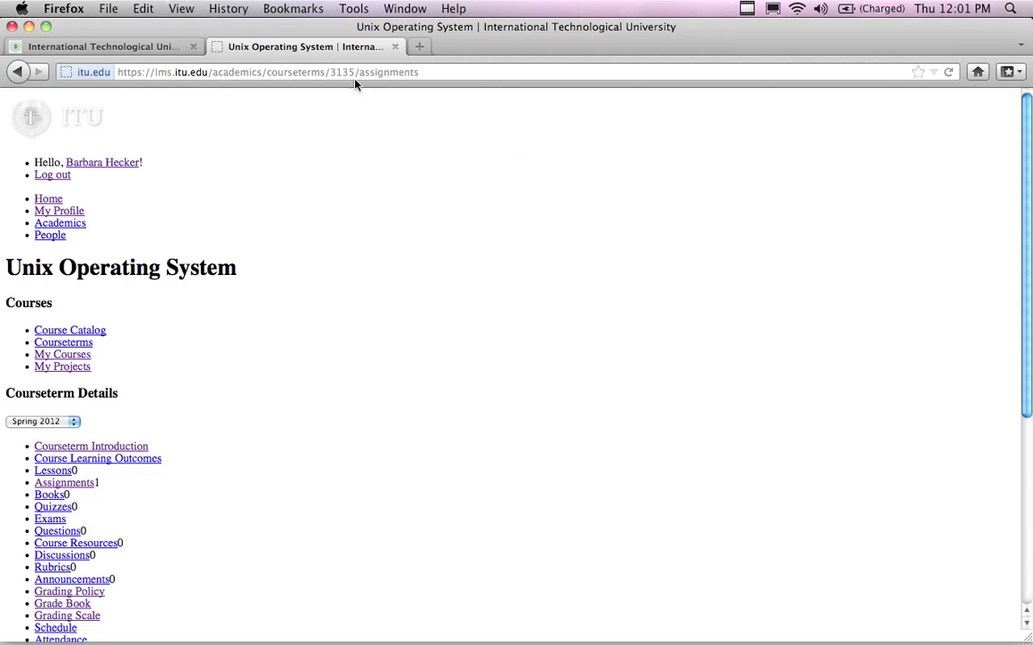
left_click(104, 45)
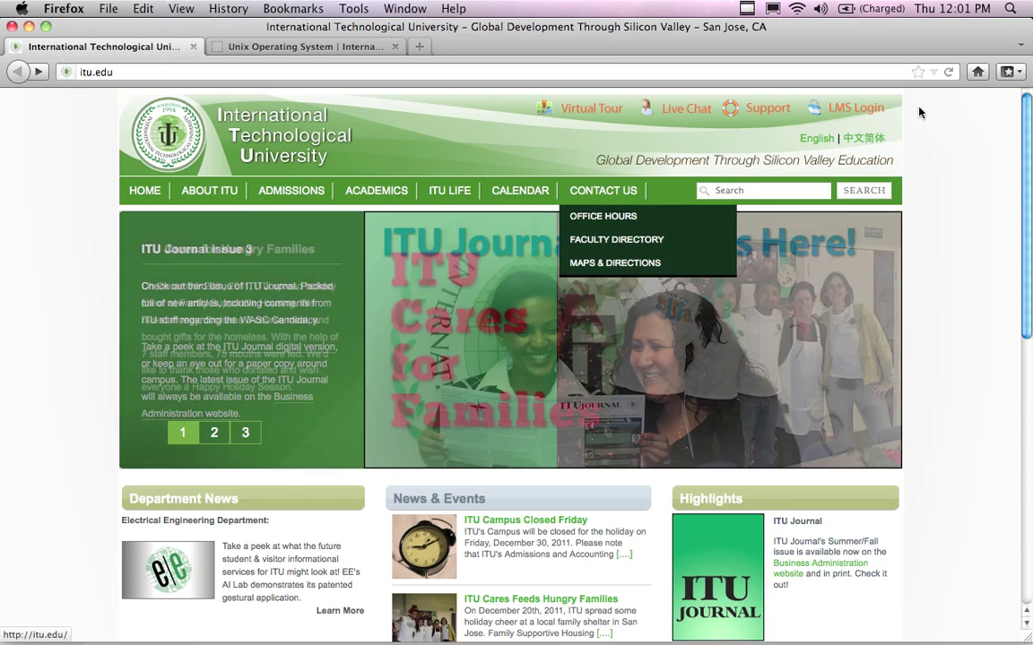
left_click(865, 108)
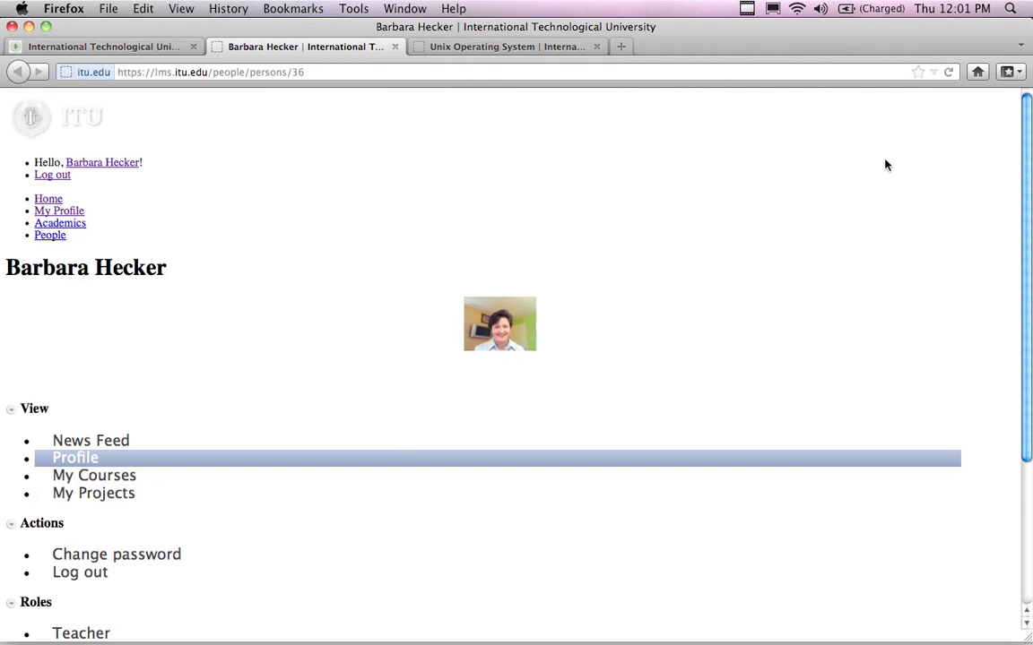
Open the Spring 2012 Unix Operating System course from the My Courses list.
scroll(858, 171, "down", 5)
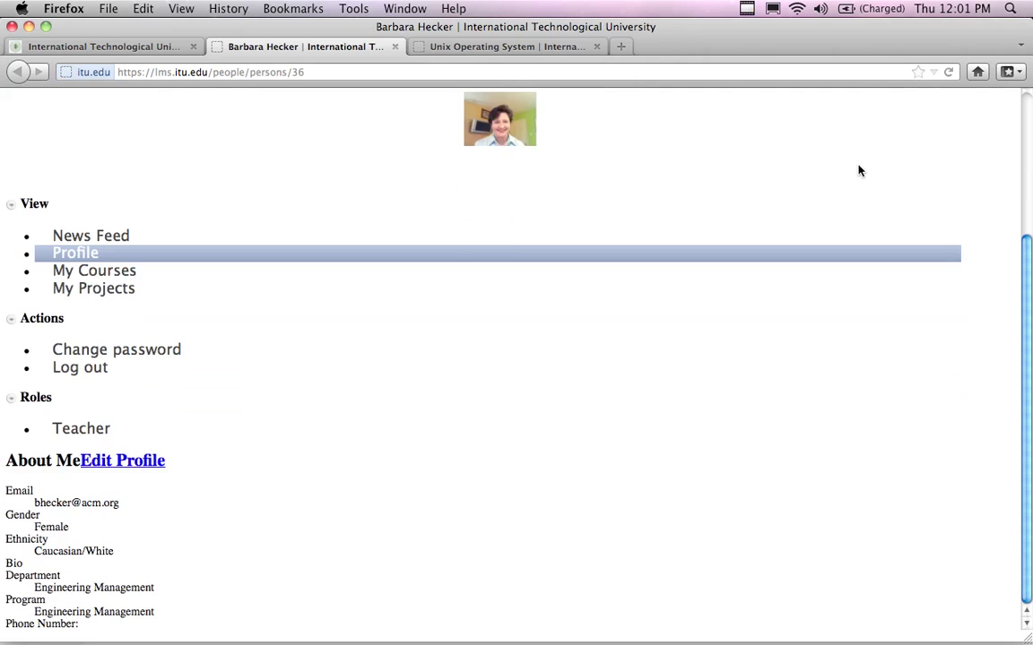
scroll(858, 170, "up", 5)
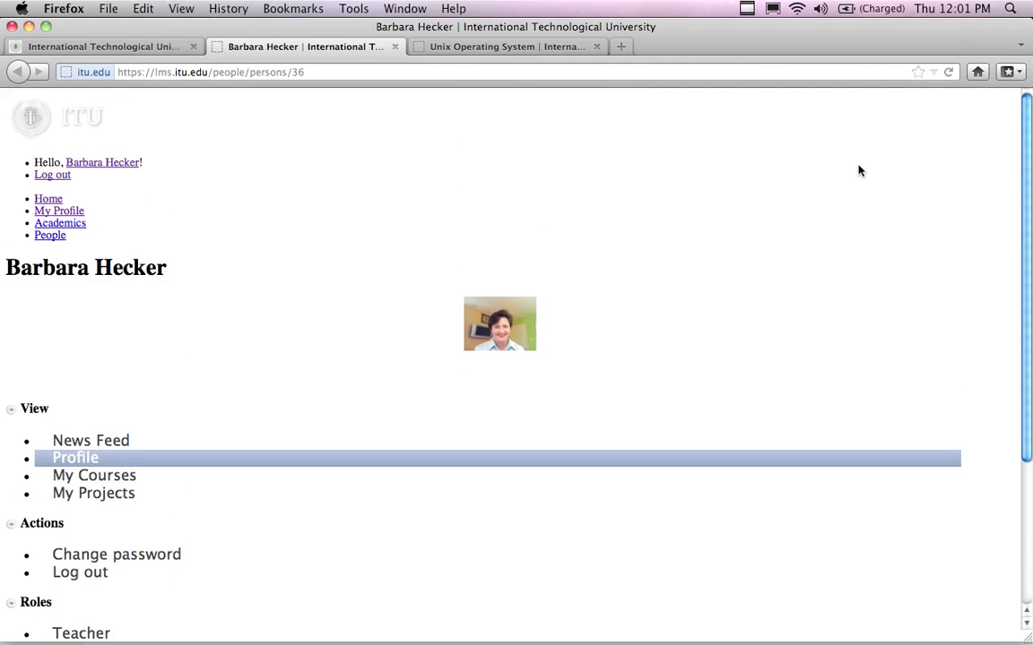
scroll(858, 171, "down", 5)
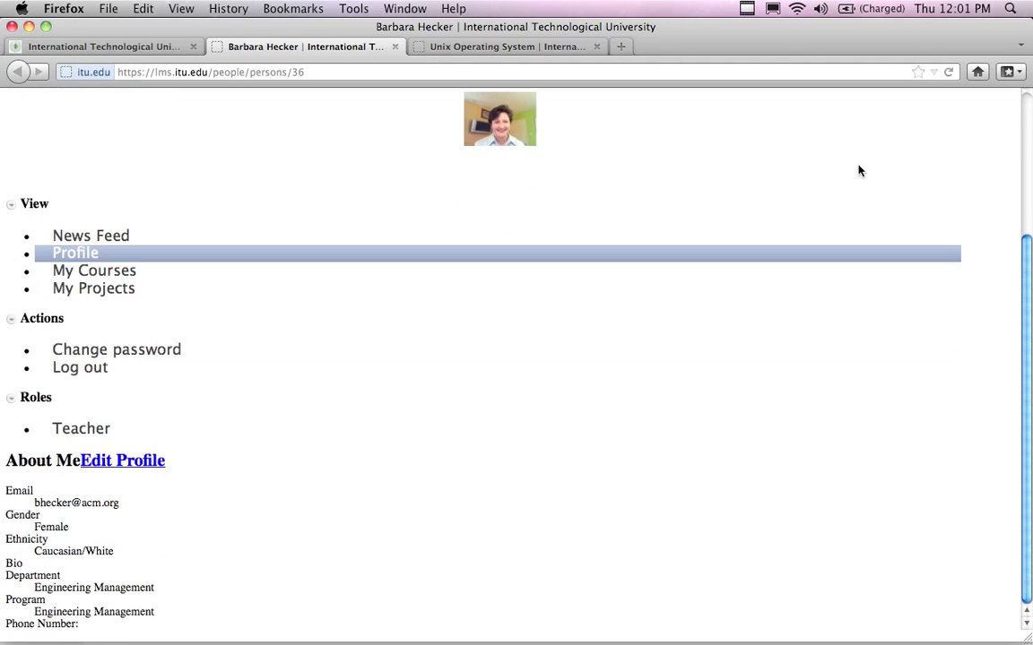
scroll(858, 170, "up", 2)
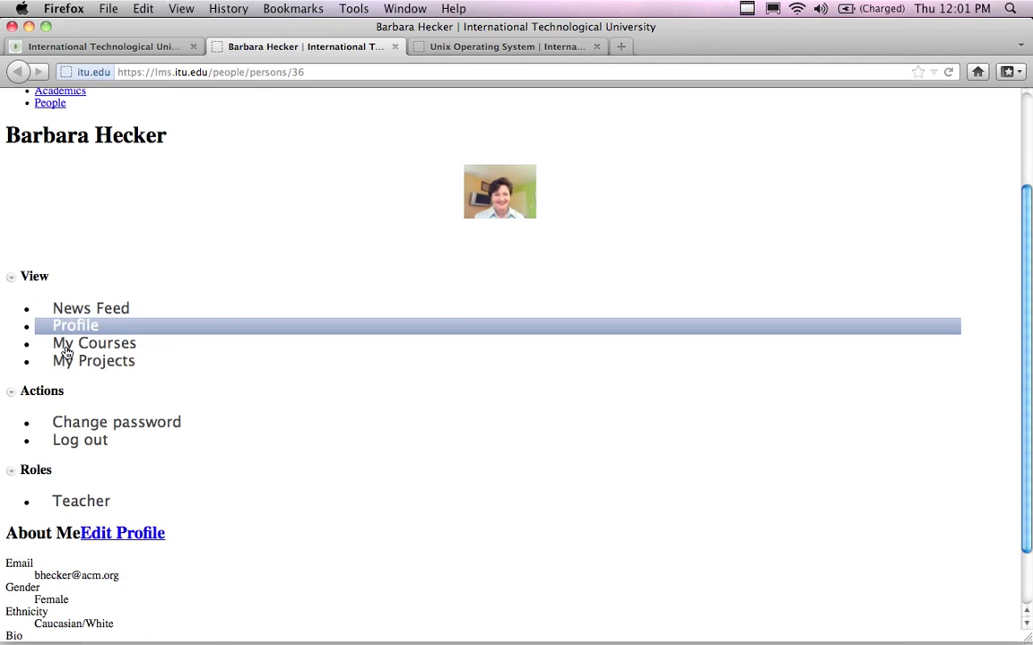
left_click(104, 347)
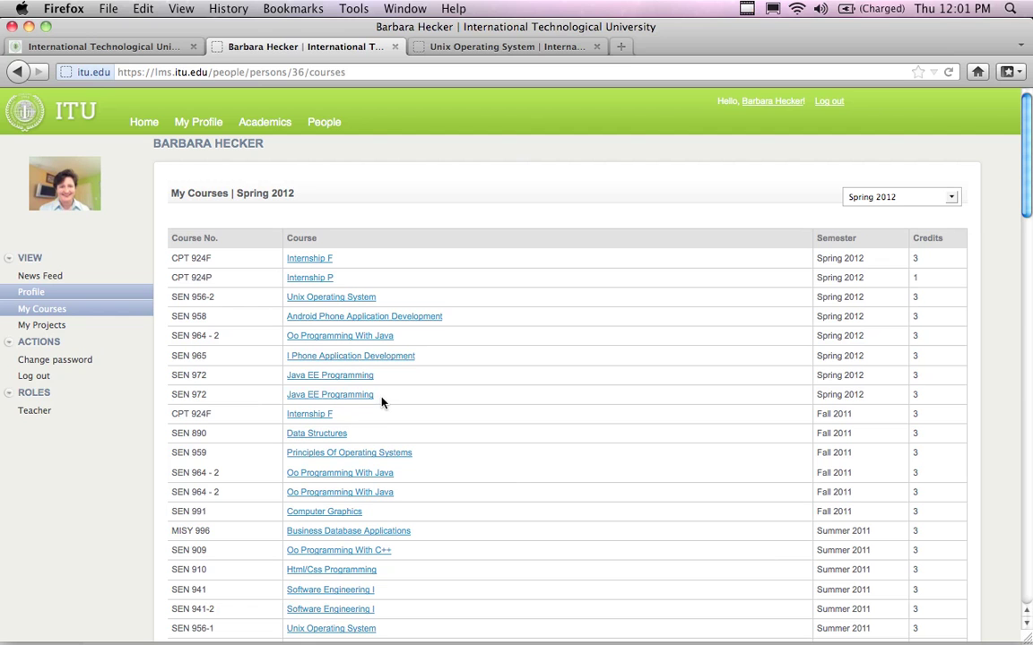
left_click(307, 299)
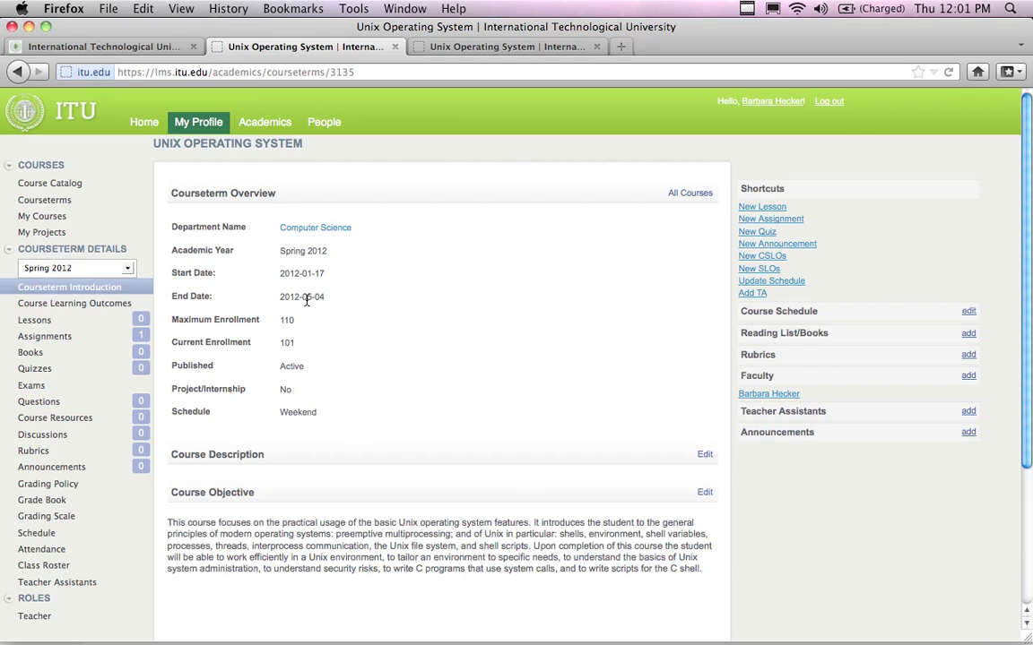
Close the duplicate Unix Operating System tab and open the course's Assignments page.
left_click(596, 47)
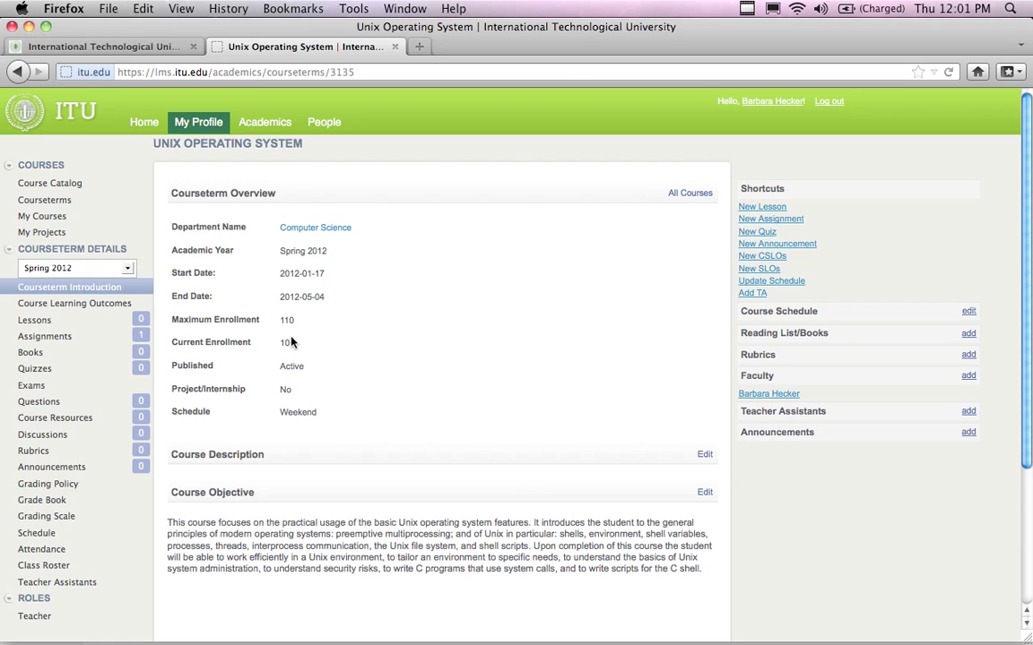
left_click(31, 339)
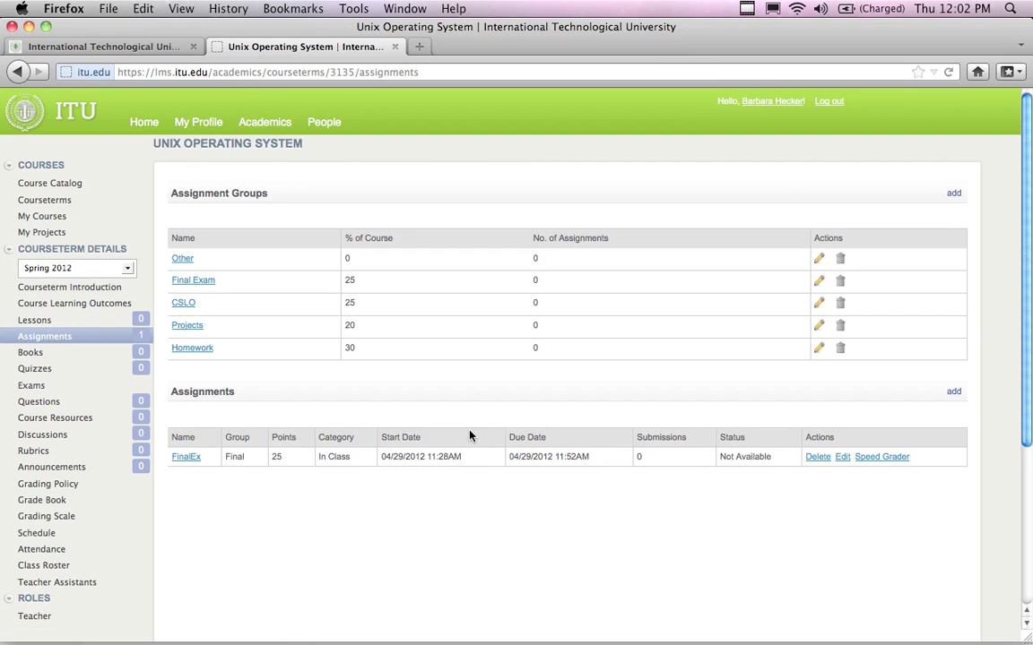
scroll(470, 436, "down", 1)
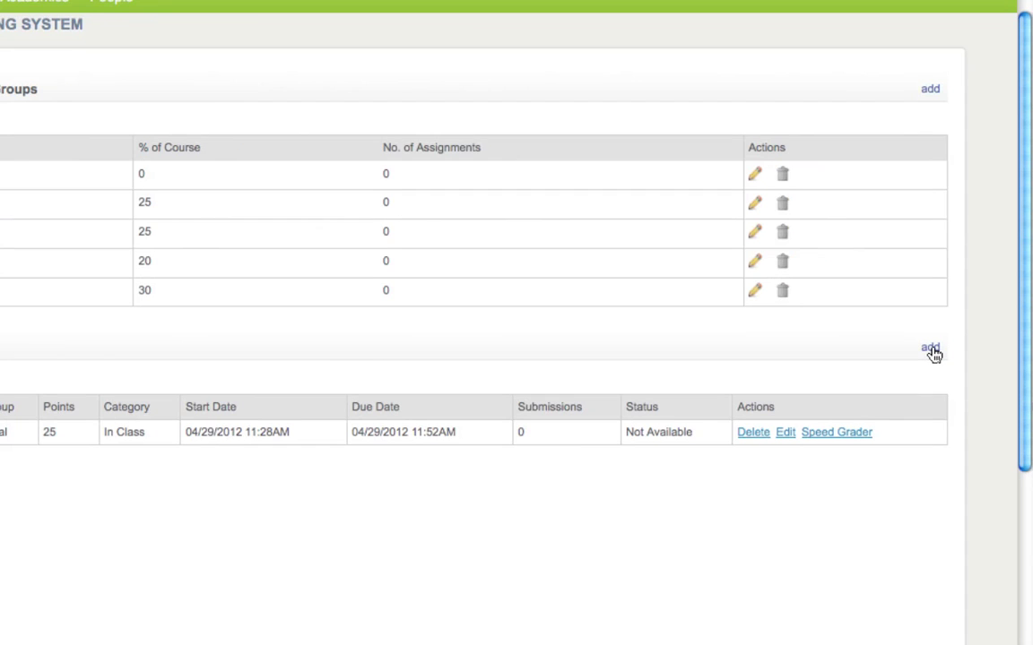
Start a new assignment under the Slos grading policy with the title CSLOEssay.
left_click(930, 349)
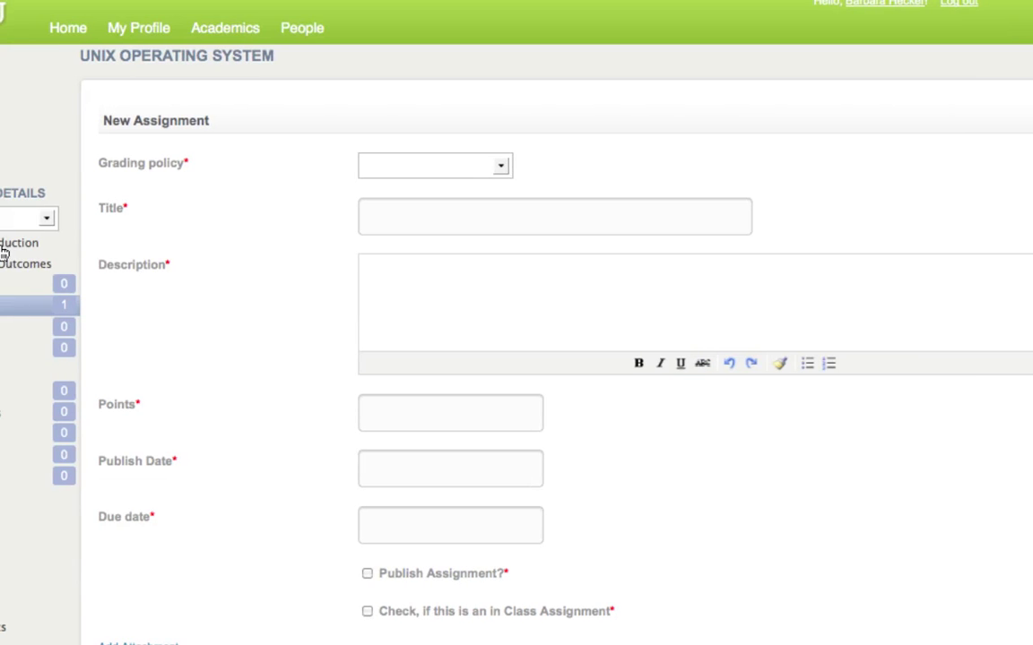
left_click(502, 168)
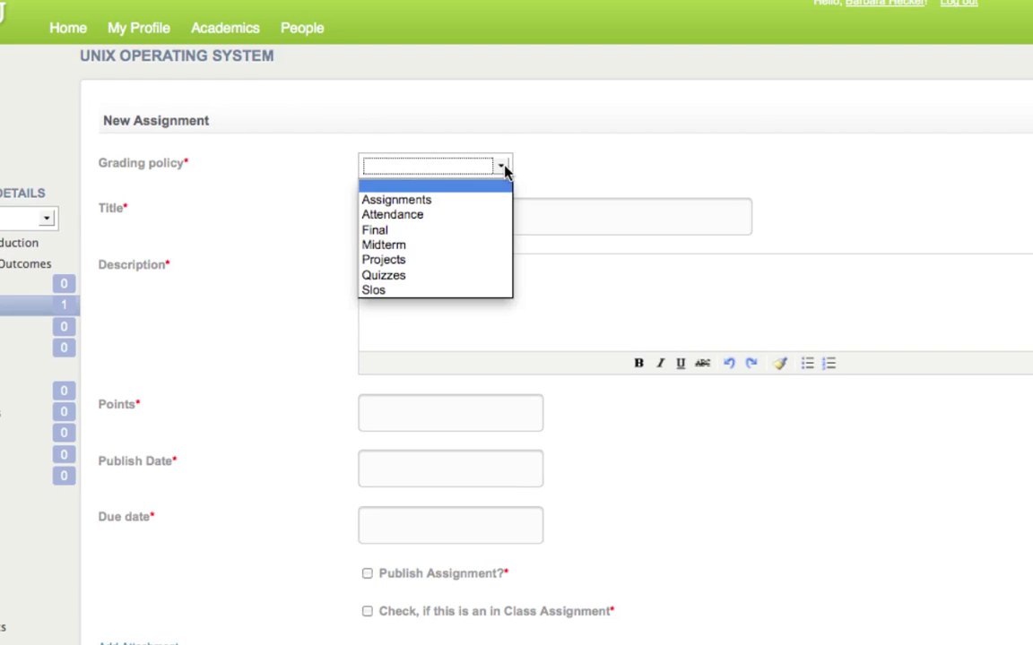
left_click(383, 291)
left_click(394, 232)
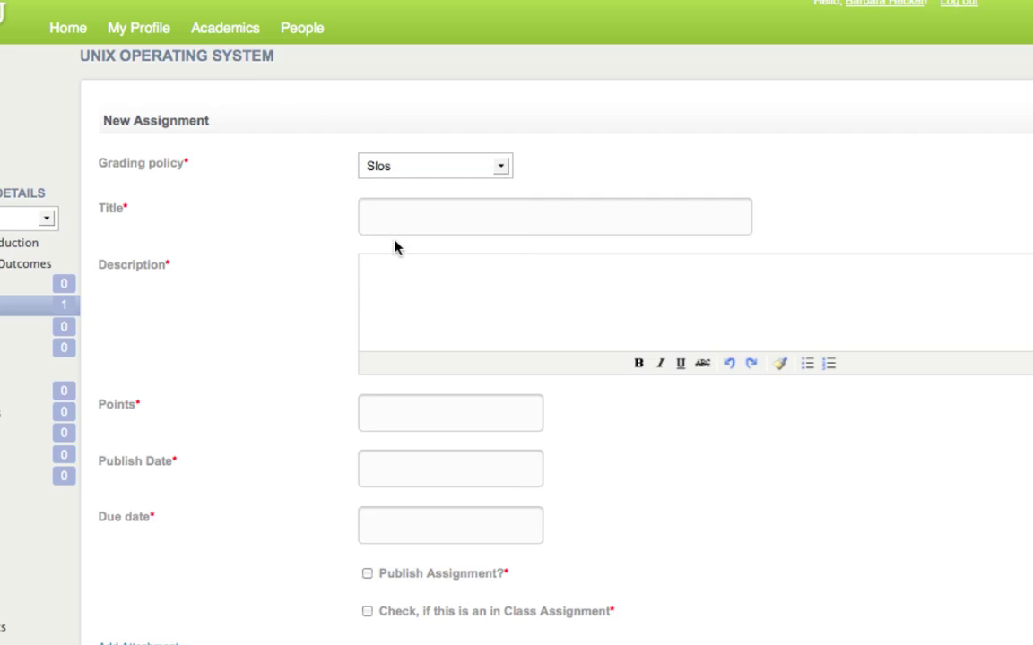
type("CSLOEssay")
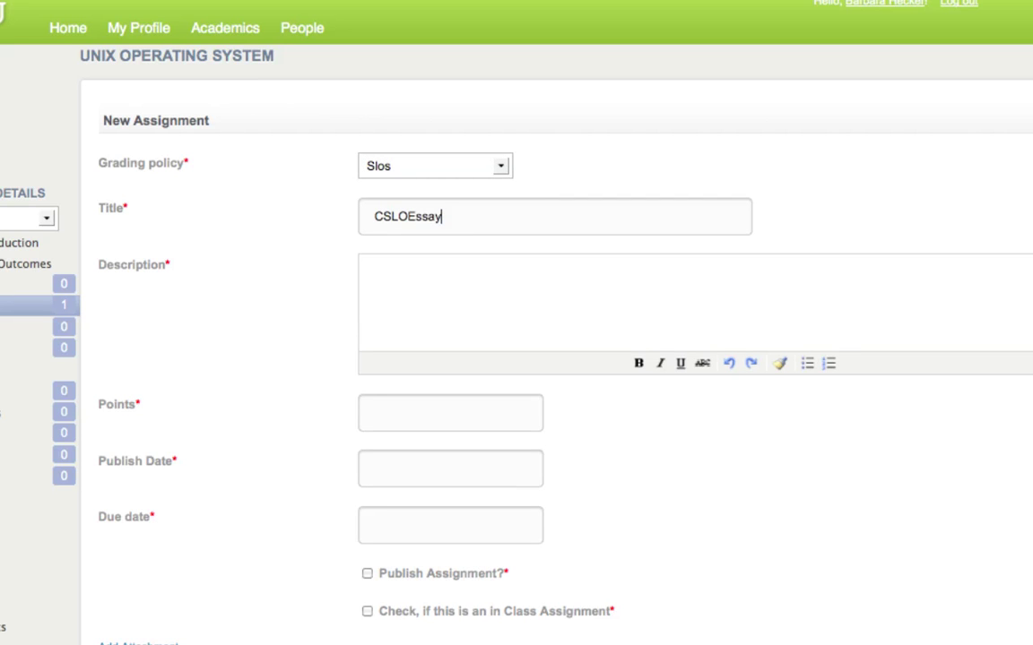
Enter the assignment description "Here is where you can upload your CSLO Essay.".
left_click(410, 281)
type("Here is here")
key("BackSpace")
key("BackSpace")
key("BackSpace")
key("BackSpace")
type("where you can upload")
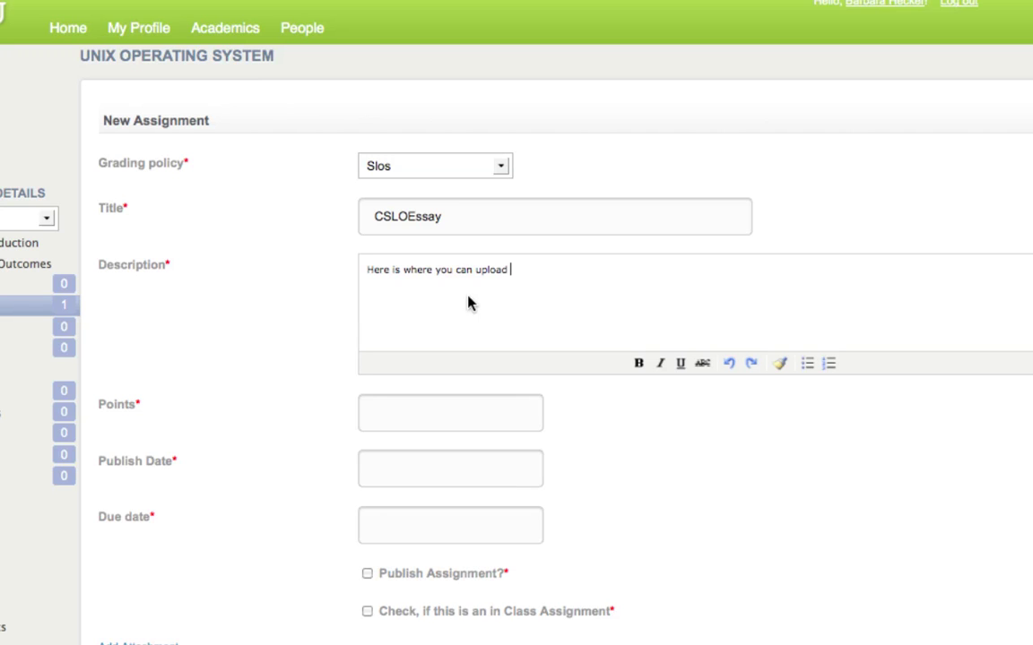
type("your CSLO Es")
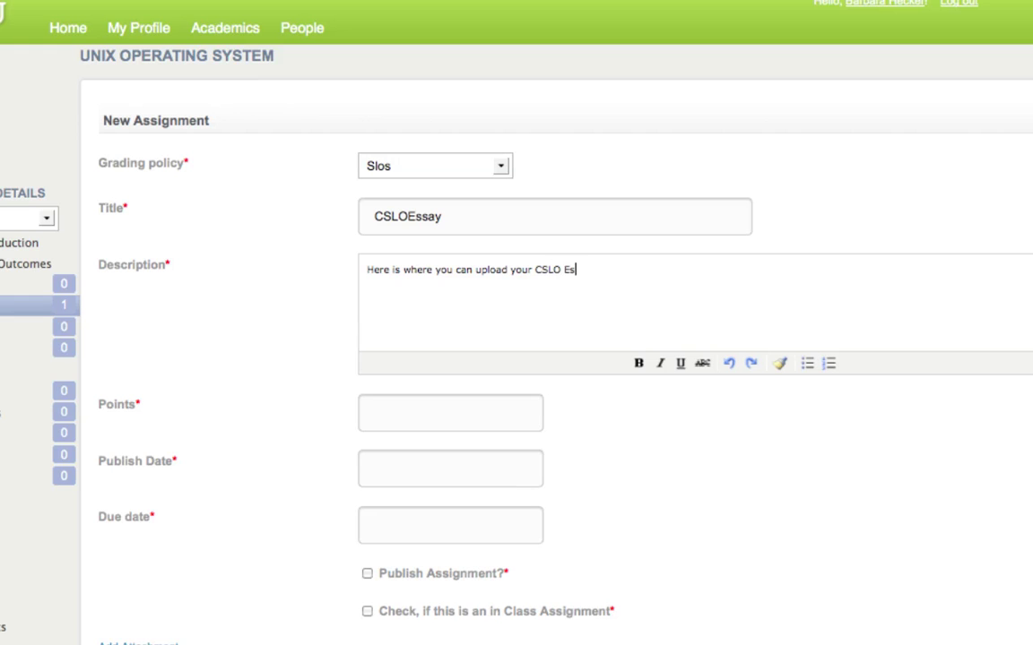
type("say.")
Set the assignment's points to 25, publish date to 12/29/2011 12:02 and due date to 12/29/2012 12:02.
left_click(415, 421)
type("25")
scroll(466, 425, "down", 1)
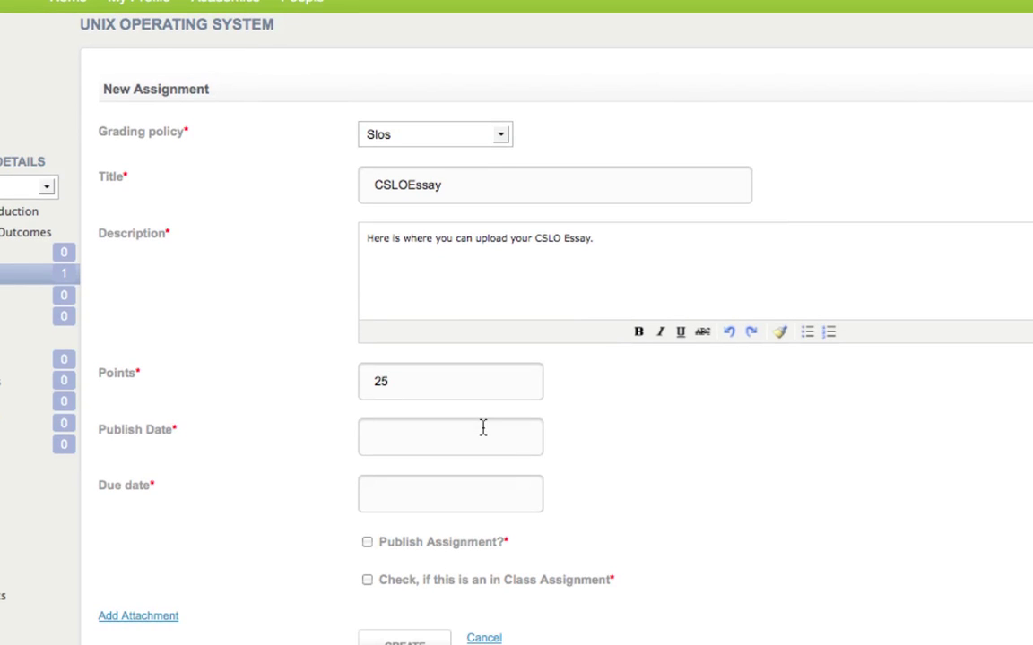
left_click(433, 440)
left_click(546, 400)
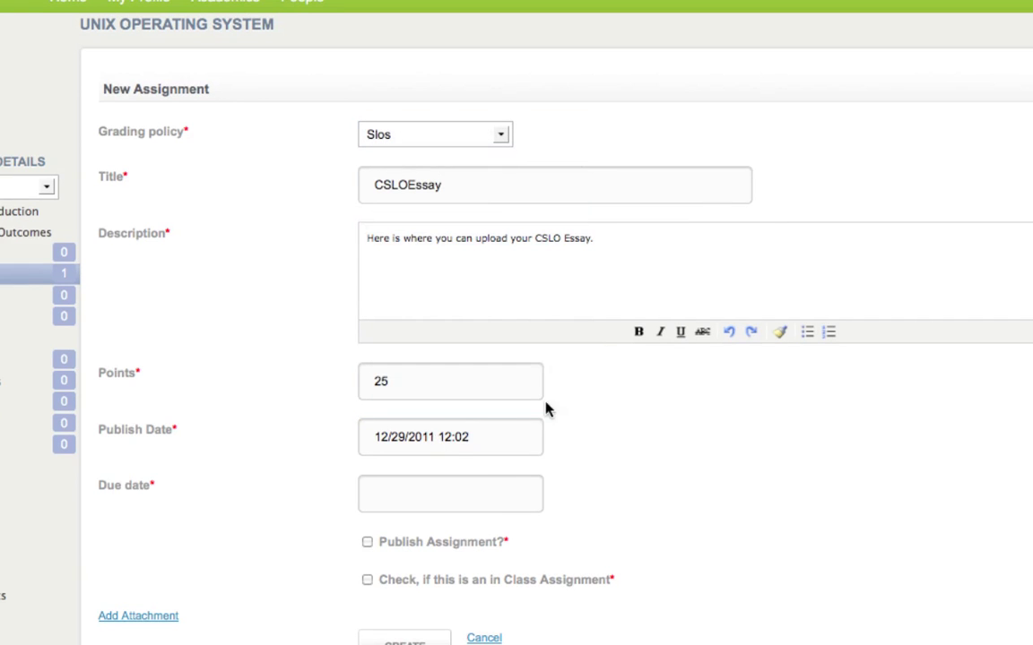
left_click(475, 495)
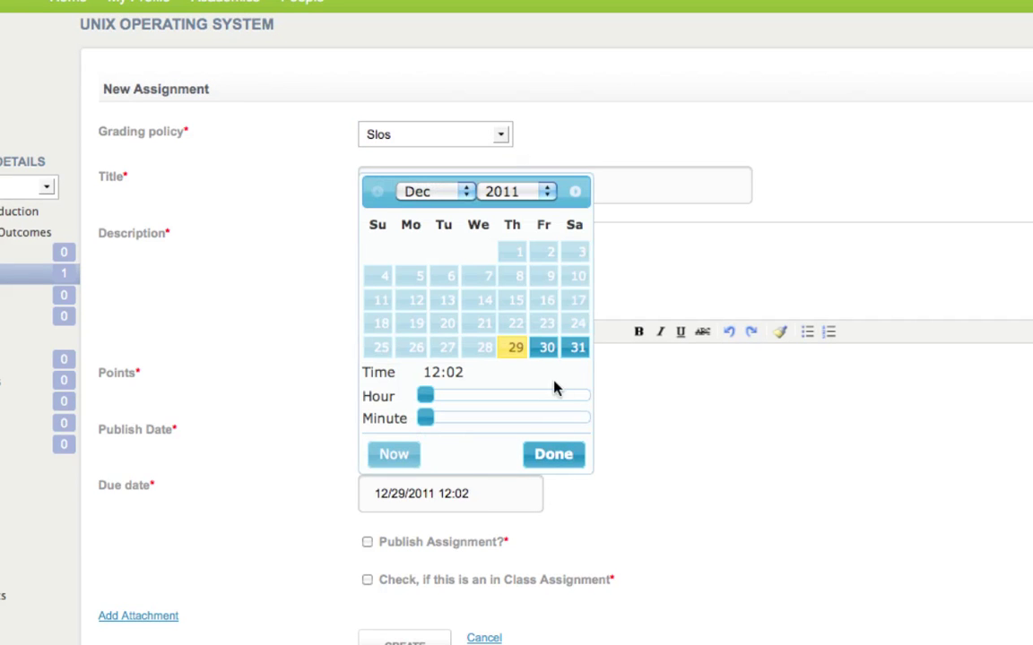
left_click(515, 191)
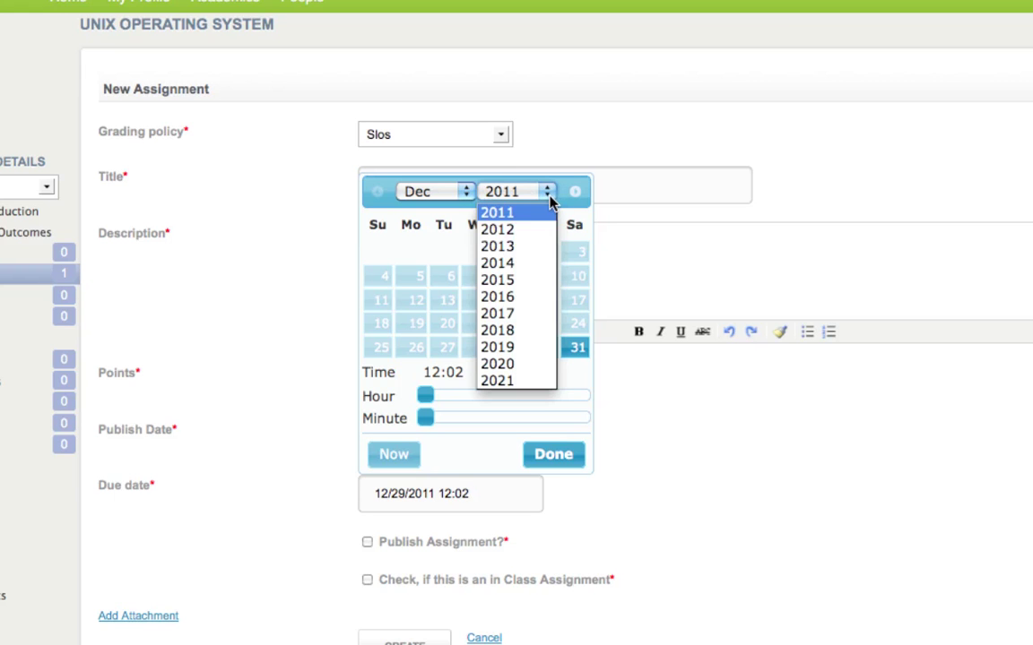
left_click(518, 229)
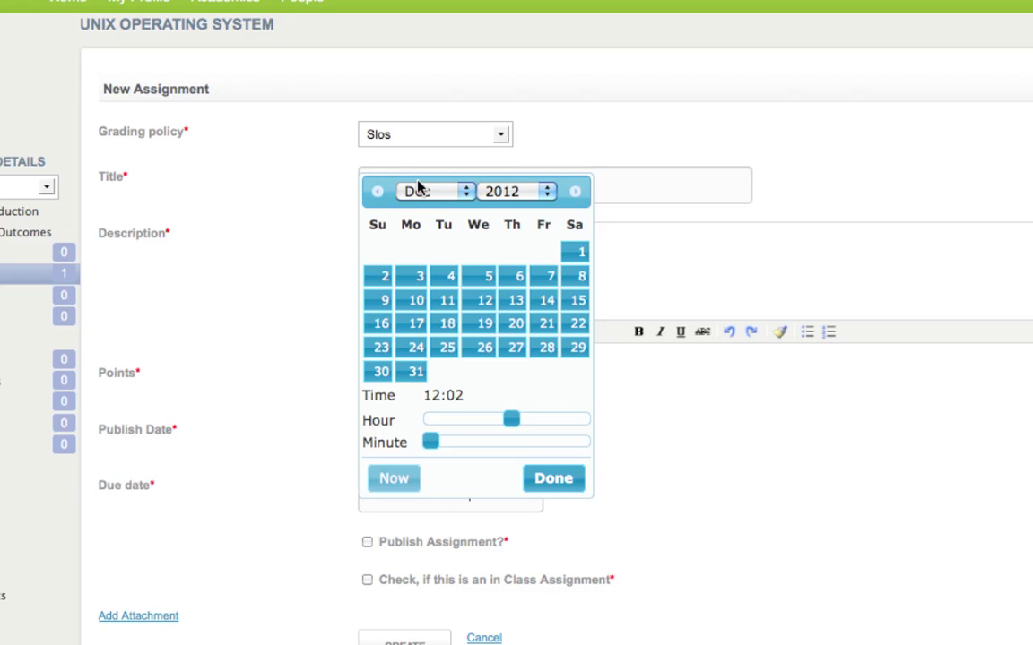
left_click(553, 479)
Mark the CSLOEssay assignment to be published and add an attachment slot to it.
scroll(551, 488, "down", 5)
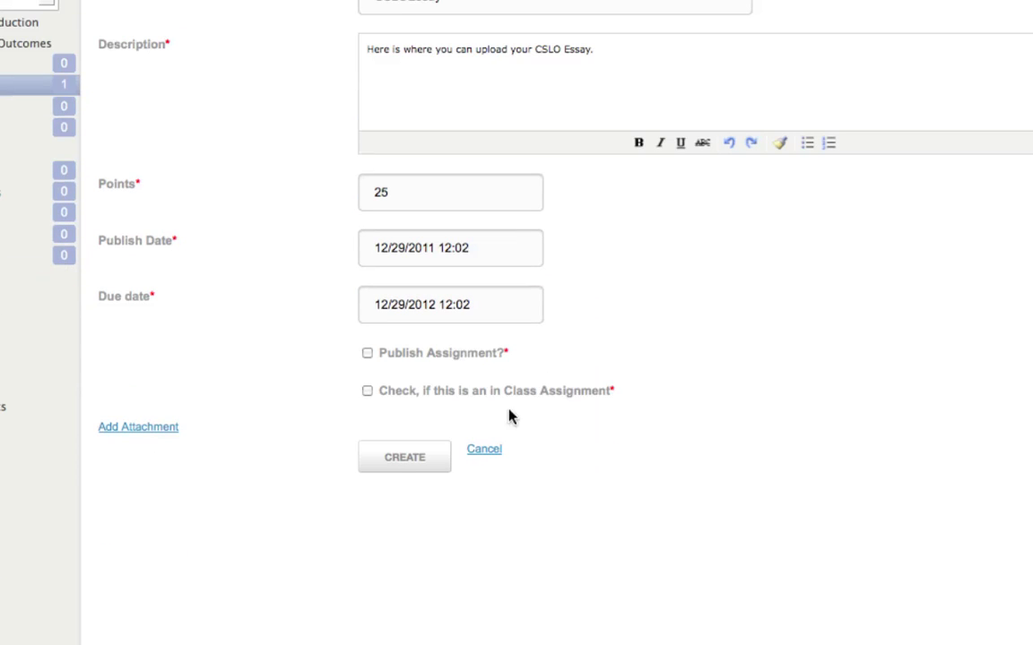
left_click(367, 354)
left_click(131, 426)
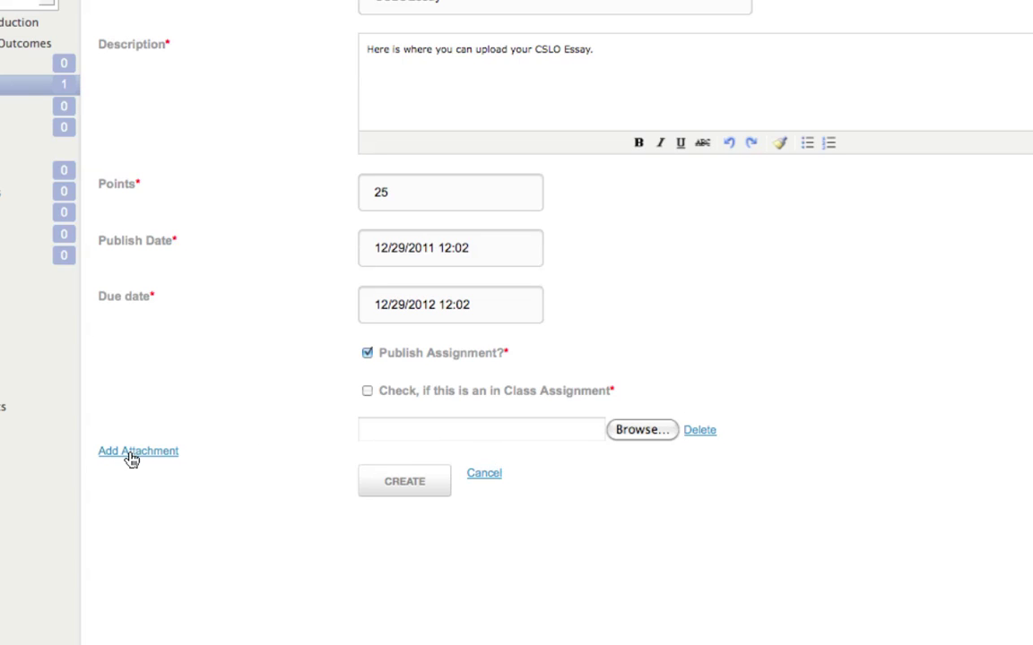
left_click(642, 430)
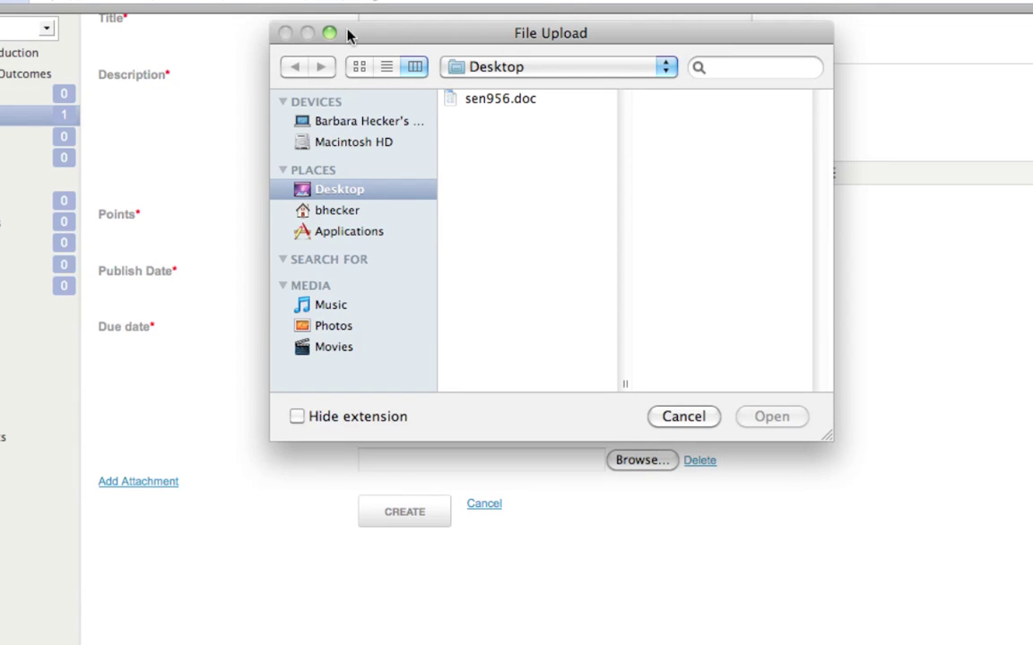
left_click(684, 417)
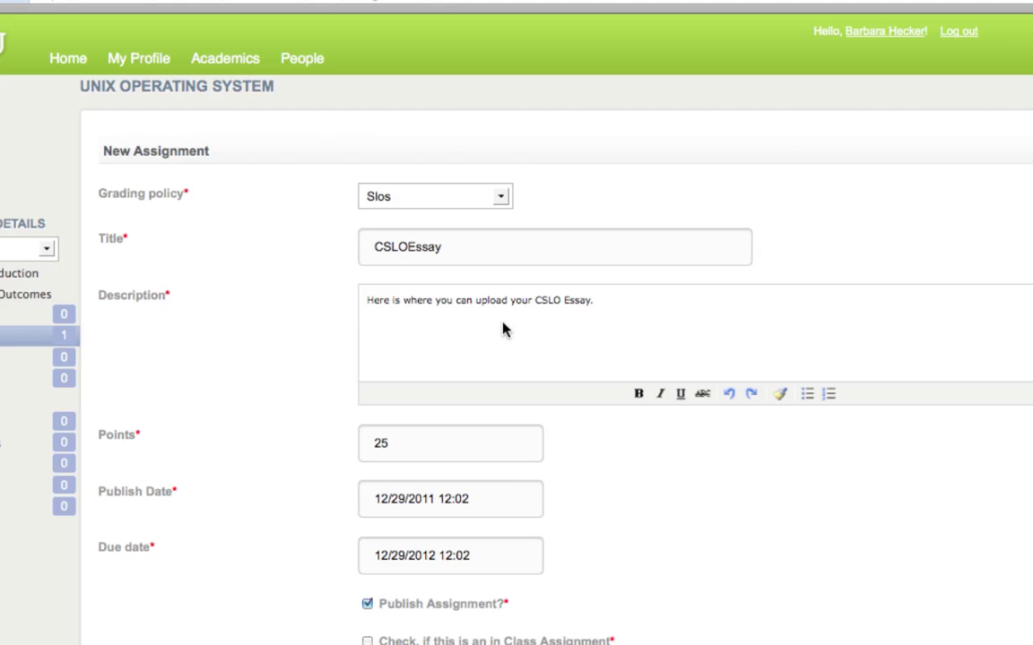
scroll(502, 329, "down", 5)
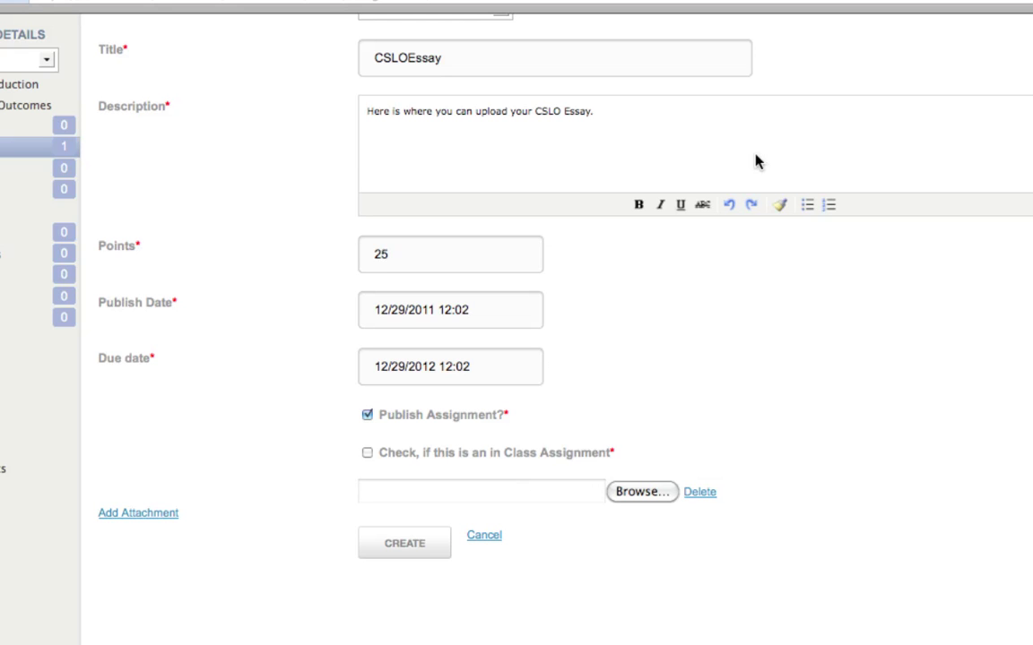
left_click(635, 493)
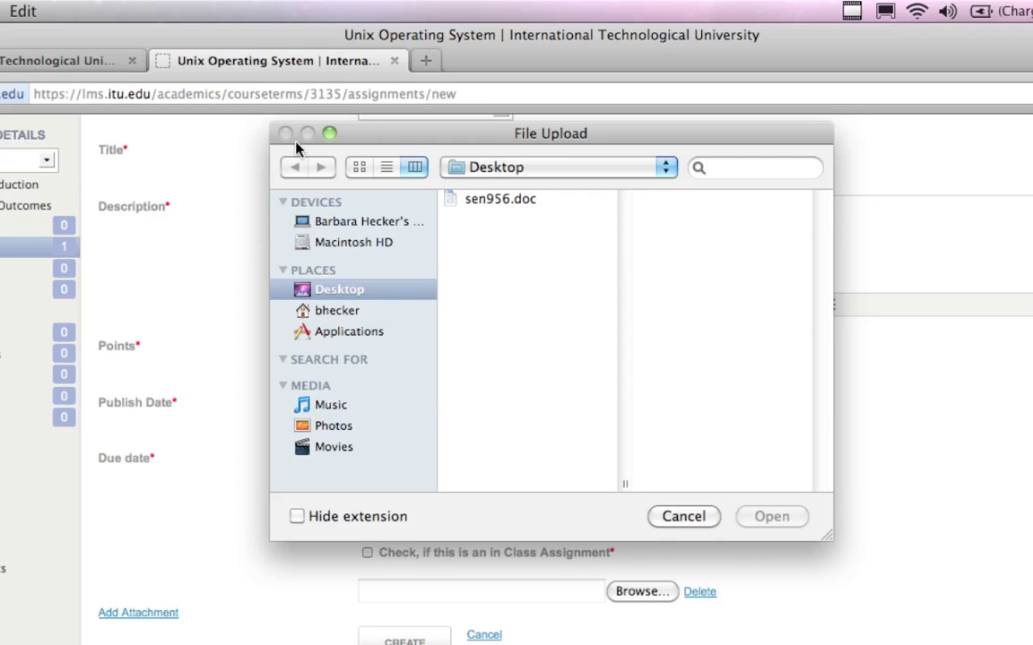
left_click(671, 518)
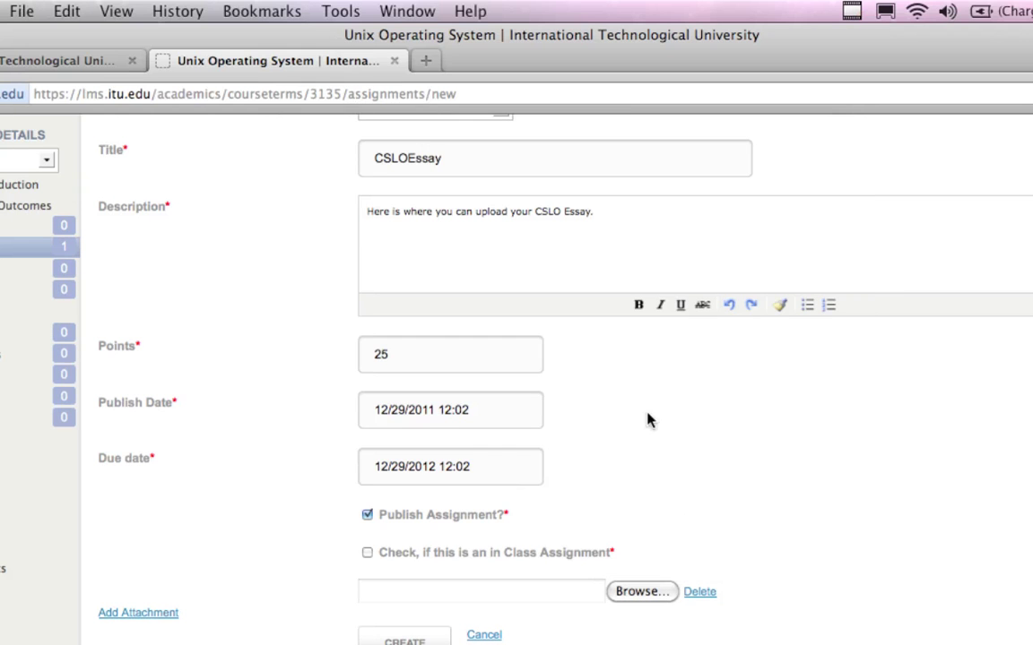
Create the CSLOEssay assignment without an attached file and check its group in the course's assignments list.
scroll(602, 274, "down", 2)
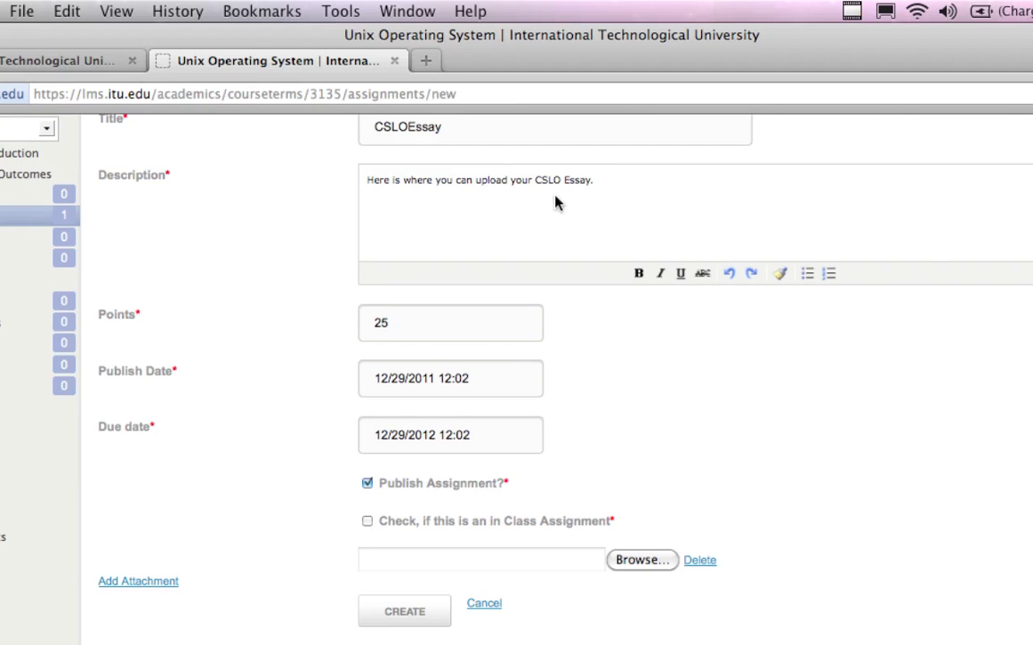
scroll(293, 240, "down", 3)
scroll(292, 242, "down", 1)
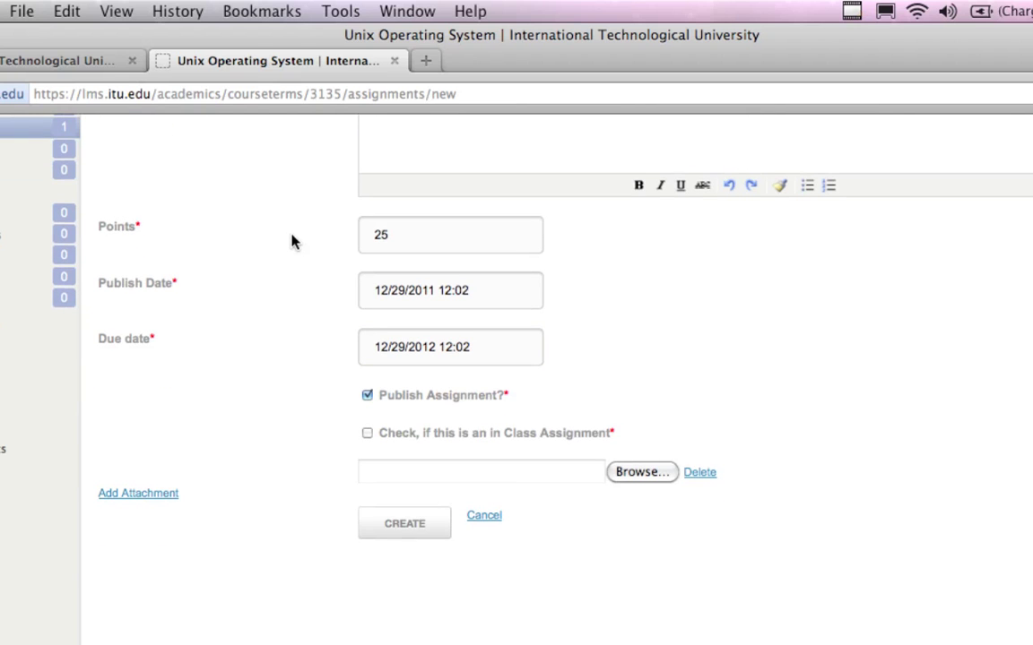
left_click(399, 527)
scroll(397, 525, "down", 3)
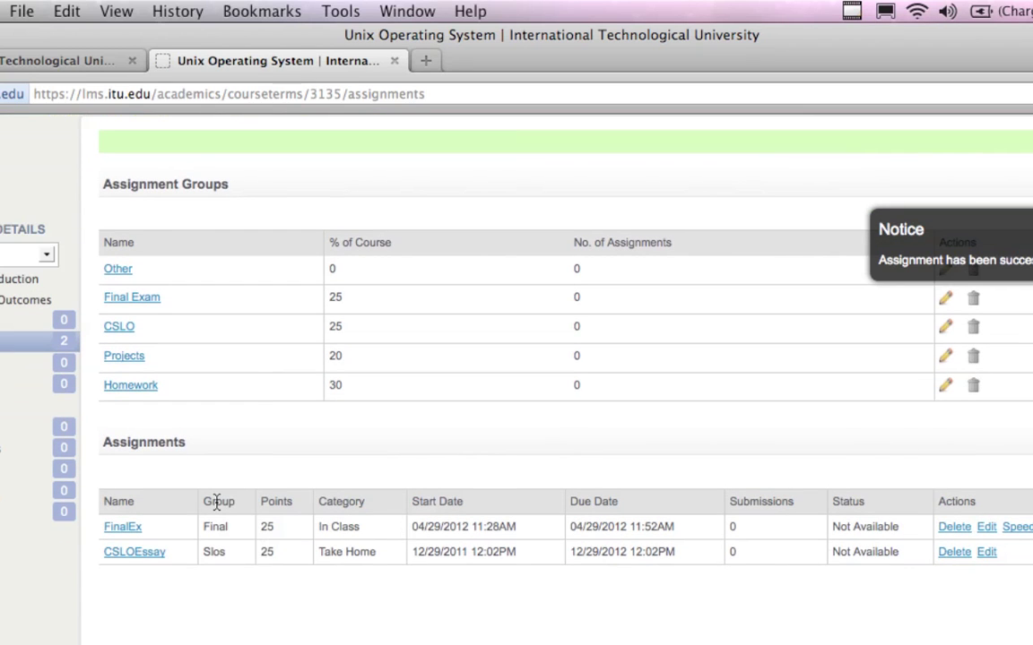
left_click_drag(202, 500, 235, 501)
left_click(229, 556)
scroll(296, 520, "down", 3)
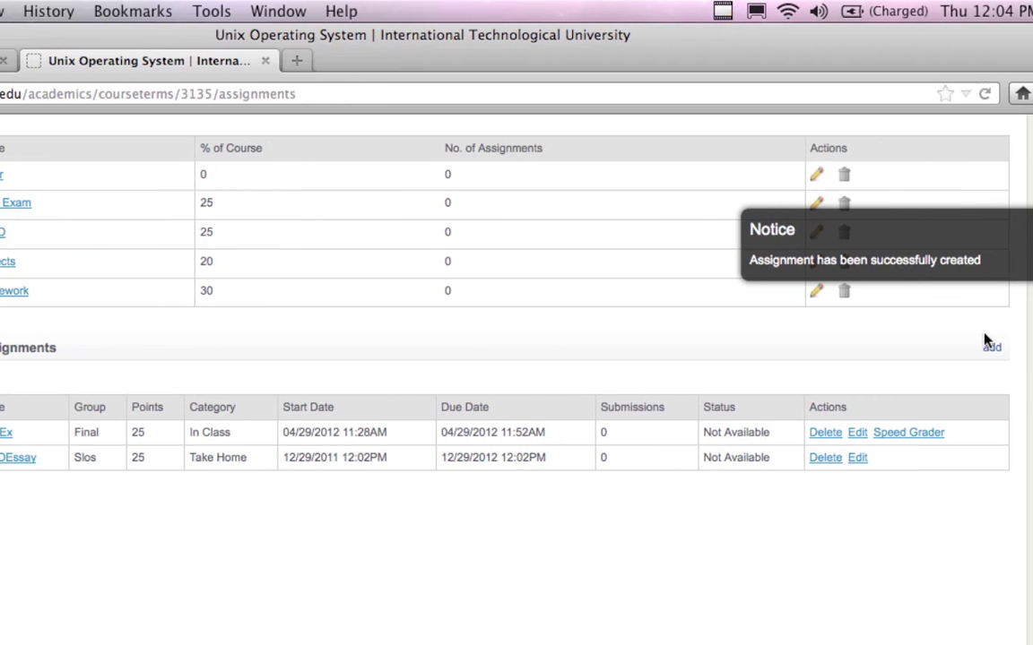
Start a new assignment under the Projects grading policy, with Project1 as both title and description.
left_click(992, 349)
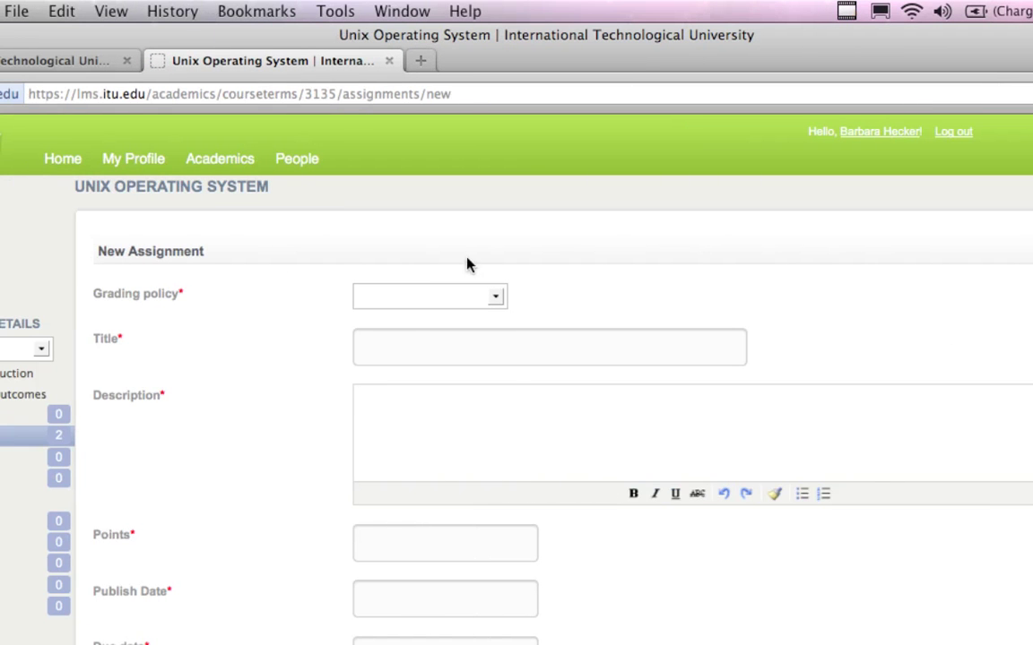
left_click(495, 300)
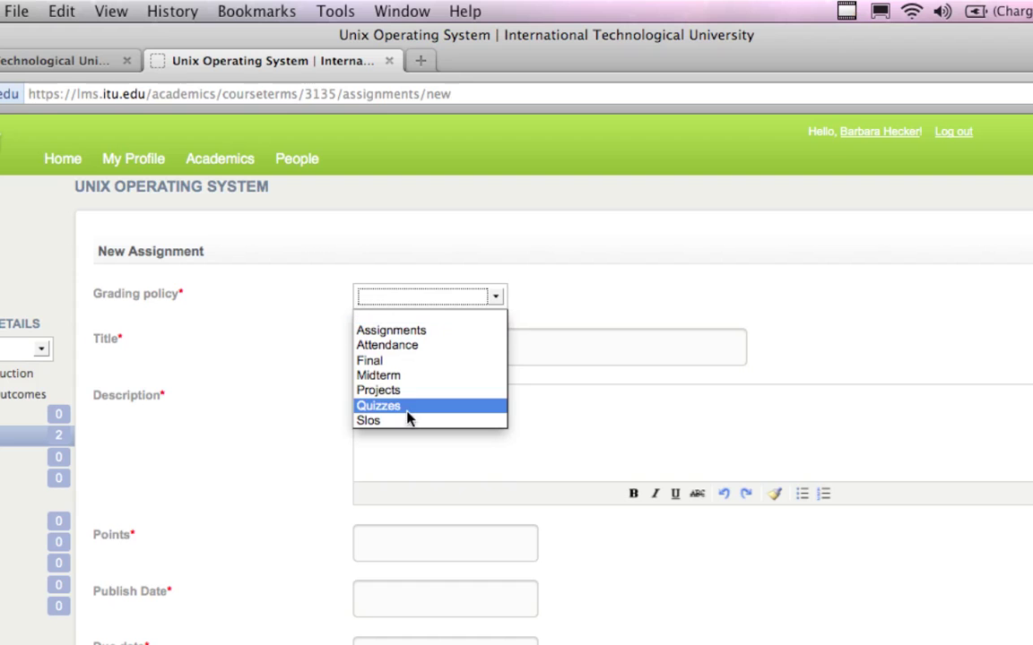
left_click(388, 391)
left_click(387, 356)
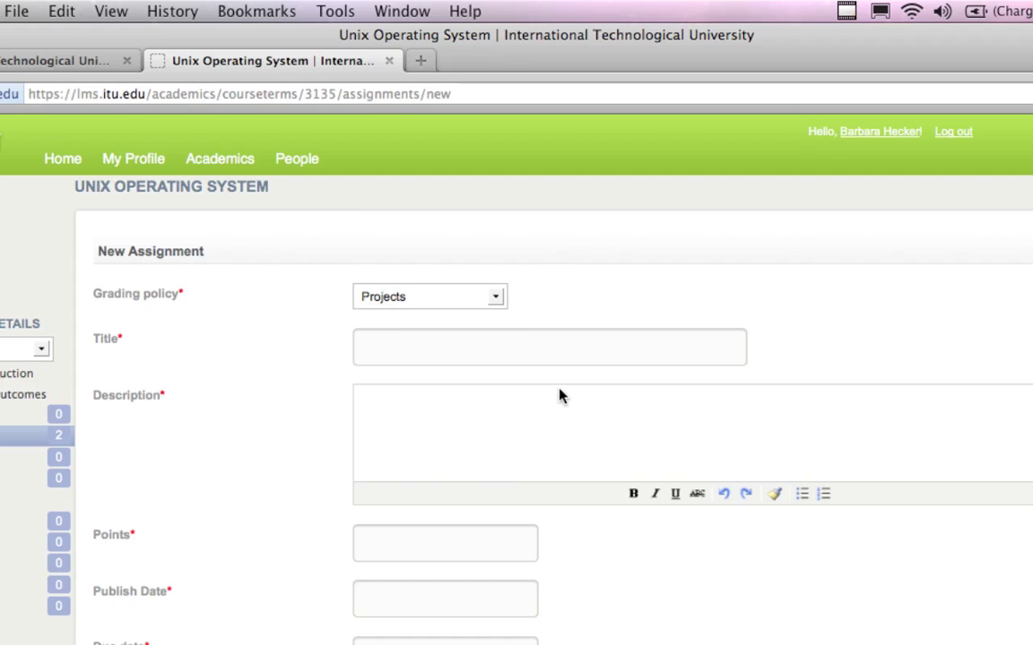
type("Project1")
left_click(549, 427)
type("Project1")
Consult the Projects row of the Grading table in the Word syllabus and set Project1's points to 5 in Firefox.
scroll(550, 419, "down", 1)
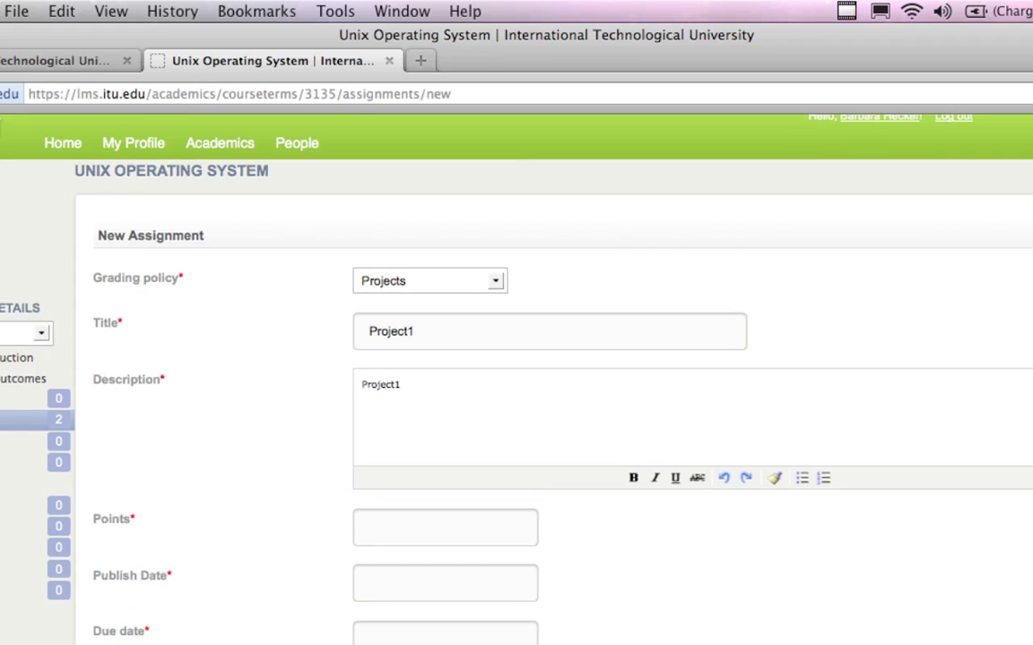
scroll(546, 424, "down", 4)
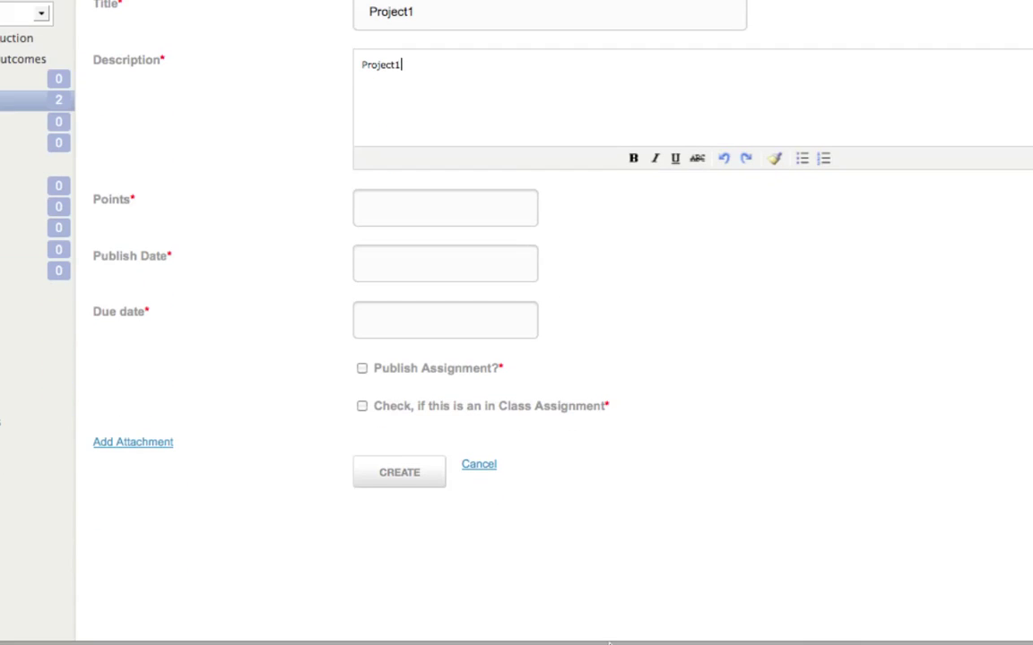
mouse_move(609, 642)
left_click(793, 623)
scroll(472, 399, "down", 5)
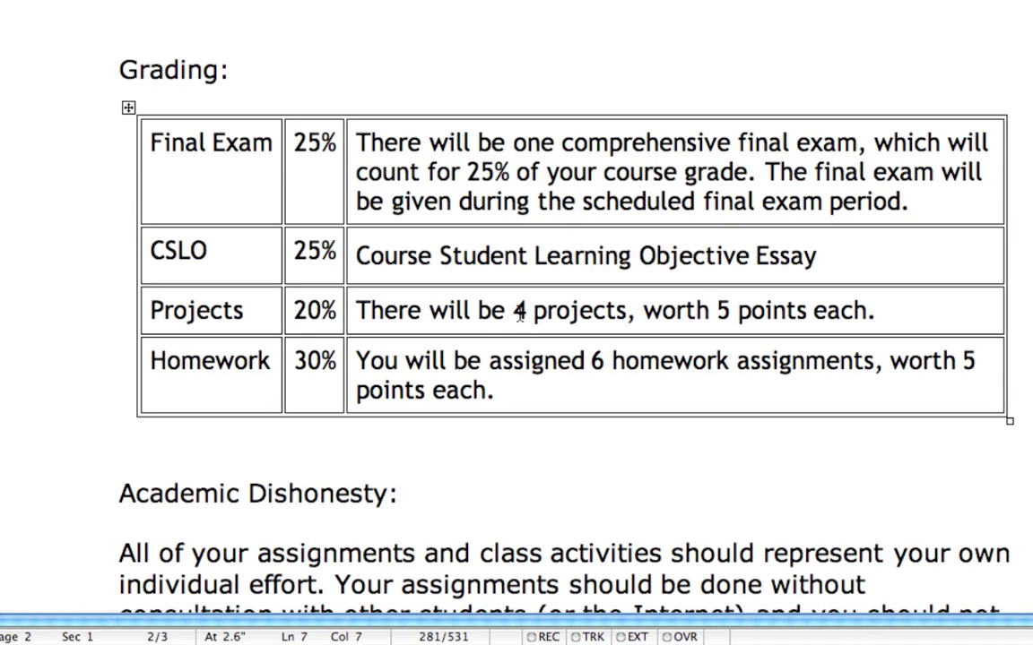
mouse_move(318, 638)
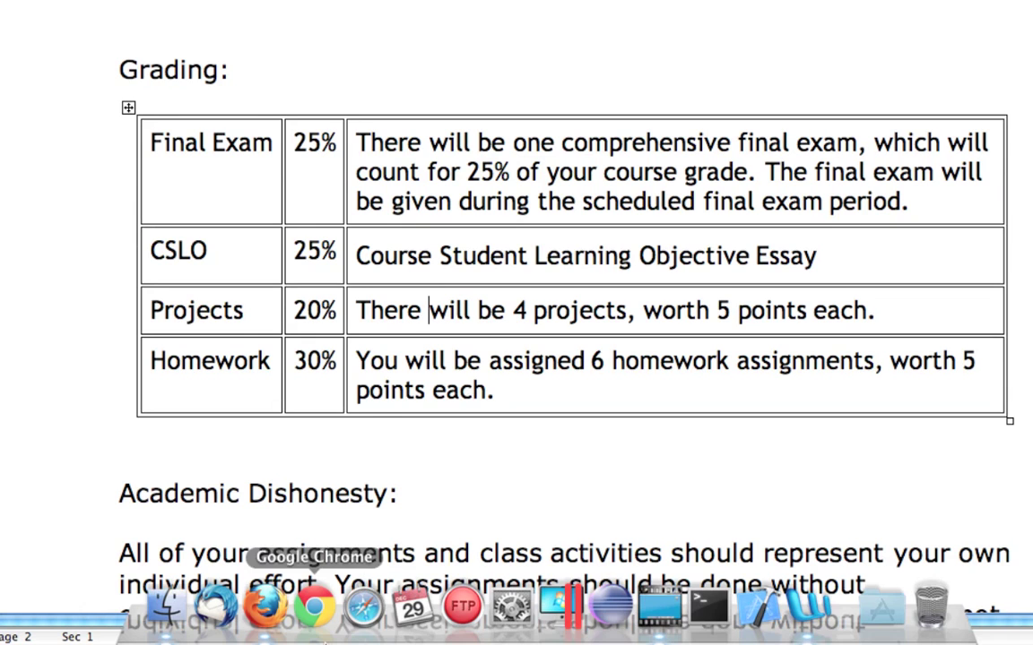
left_click(263, 607)
scroll(438, 230, "up", 1)
left_click(428, 224)
type("5")
Set Project1's publish date to 12/29/2011 12:04 and due date to 12/29/2012 12:04, and create it as a published assignment.
left_click(425, 279)
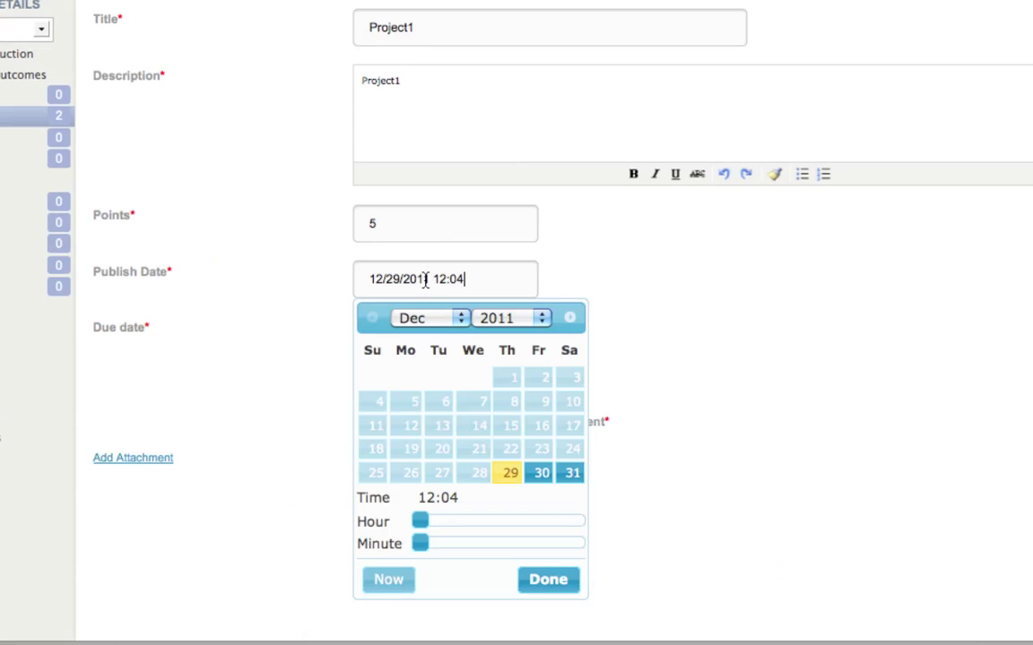
left_click(546, 582)
left_click(468, 334)
scroll(488, 16, "up", 1)
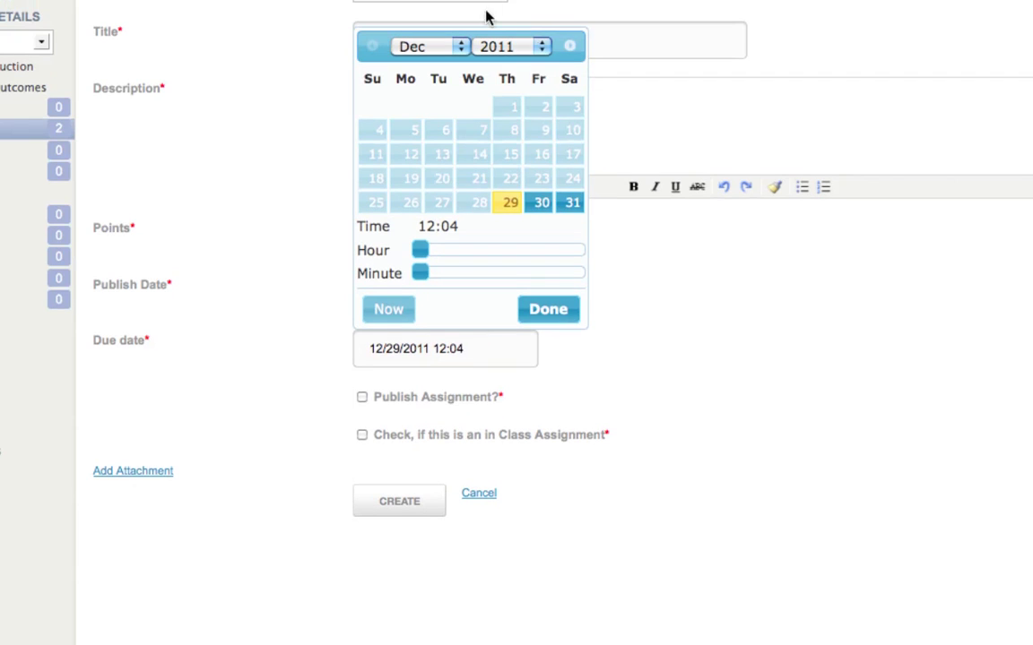
left_click(542, 47)
left_click(520, 88)
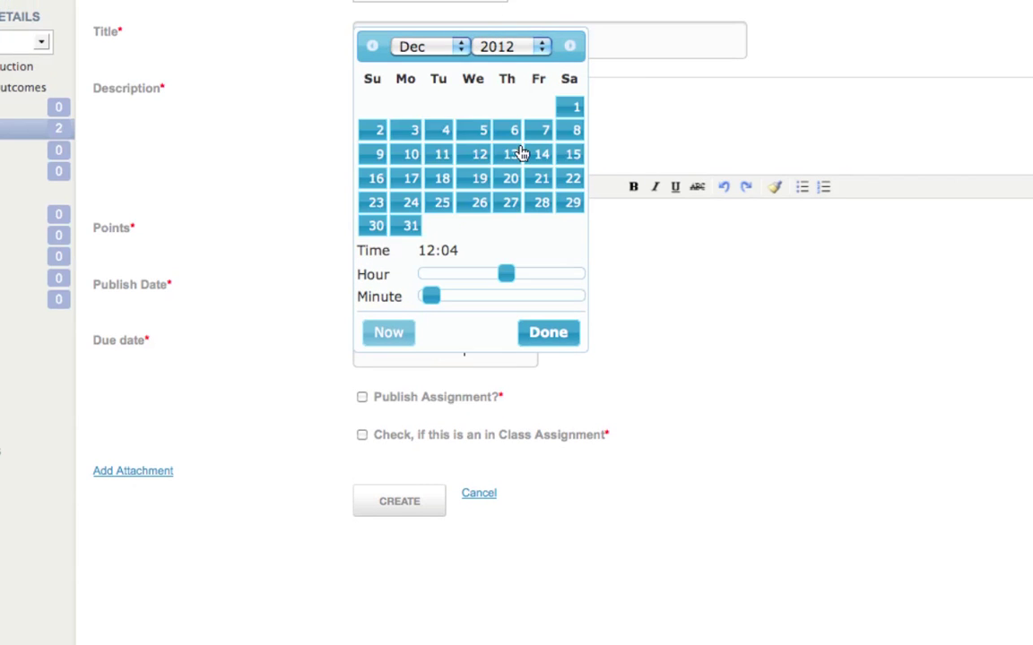
left_click(543, 335)
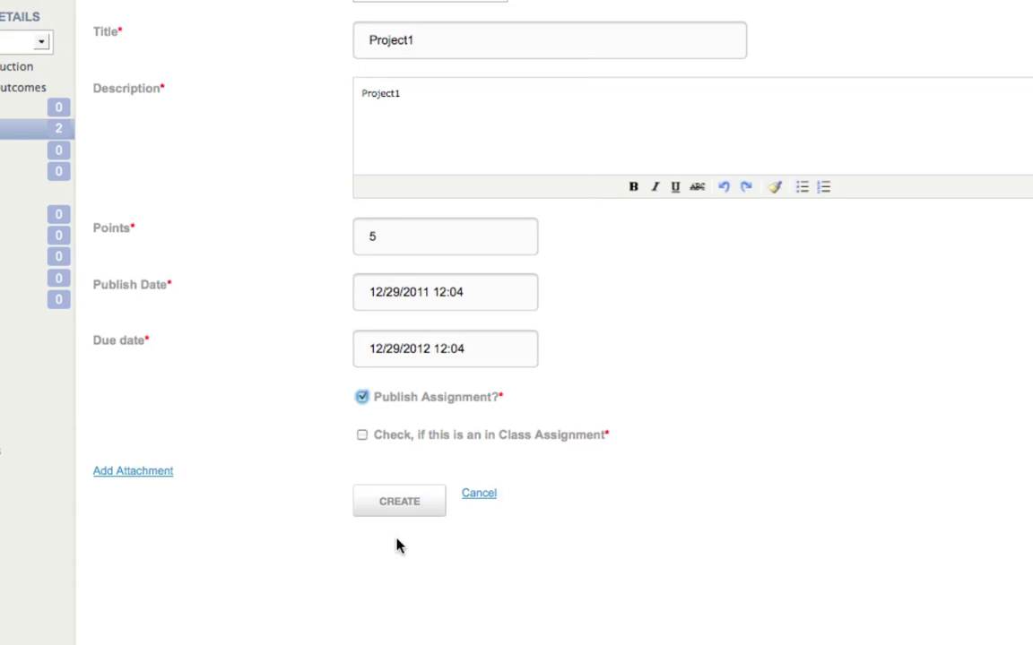
left_click(400, 504)
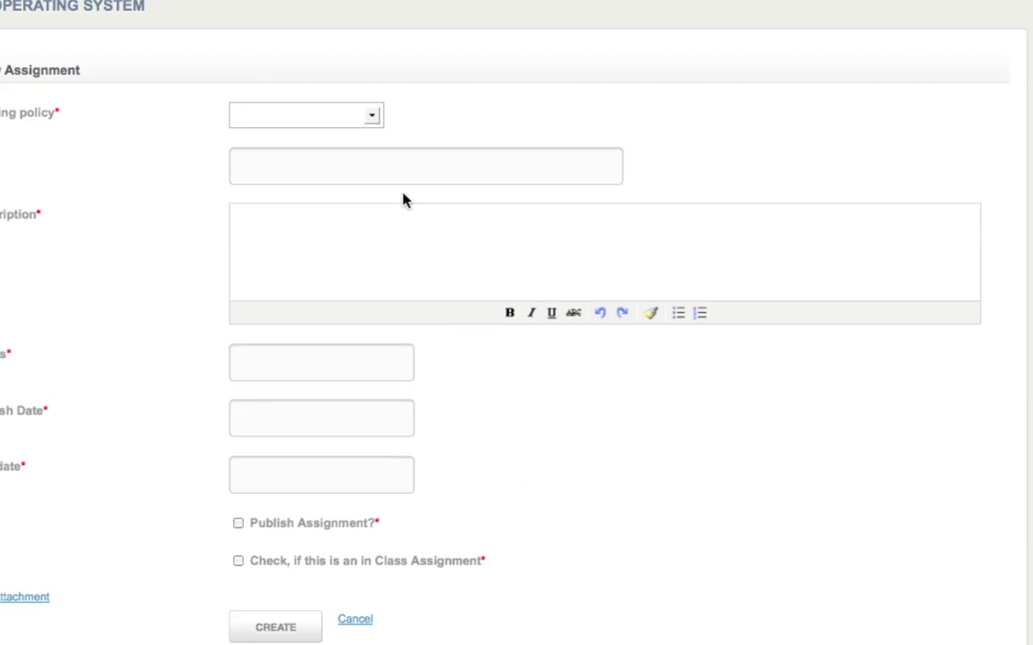
Fill in a new assignment under the Projects grading policy with Project2 as both title and description.
left_click(346, 112)
left_click(285, 221)
left_click(302, 176)
type("Project2")
left_click(362, 233)
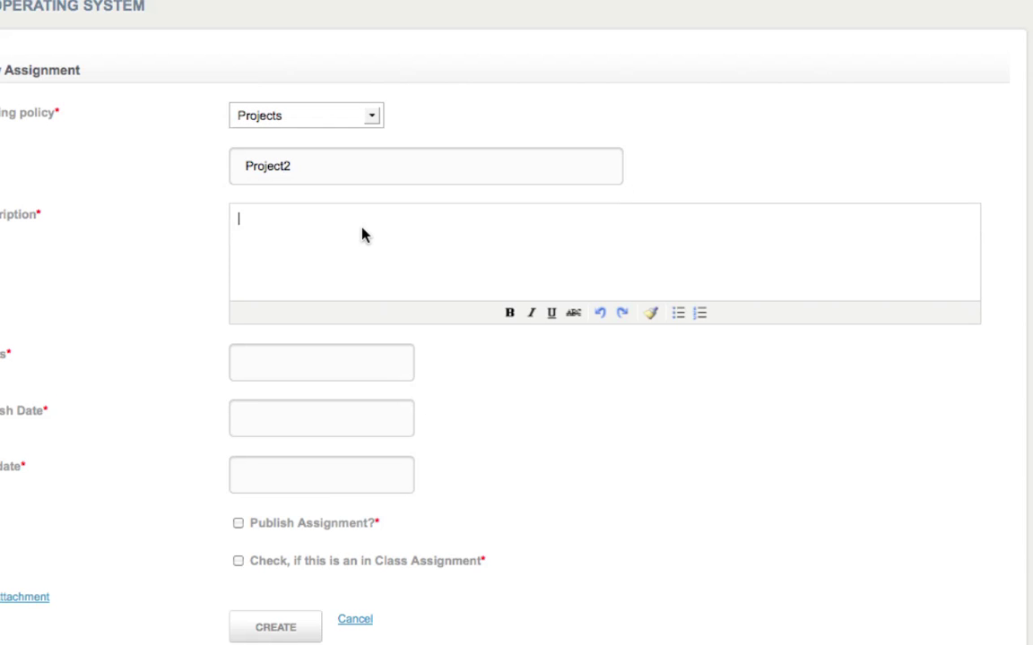
type("Projd")
key("BackSpace")
key("BackSpace")
type("ject2")
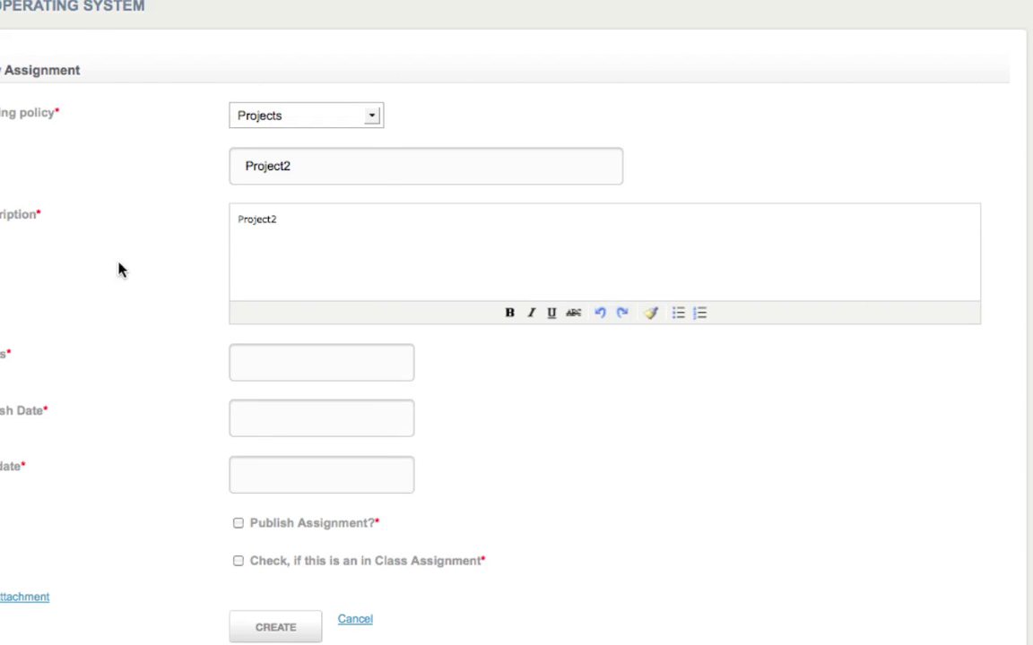
Give Project2 5 points, a publish date of 12/29/2011 12:05 and a due date of 12/29/2012 12:05.
left_click(410, 374)
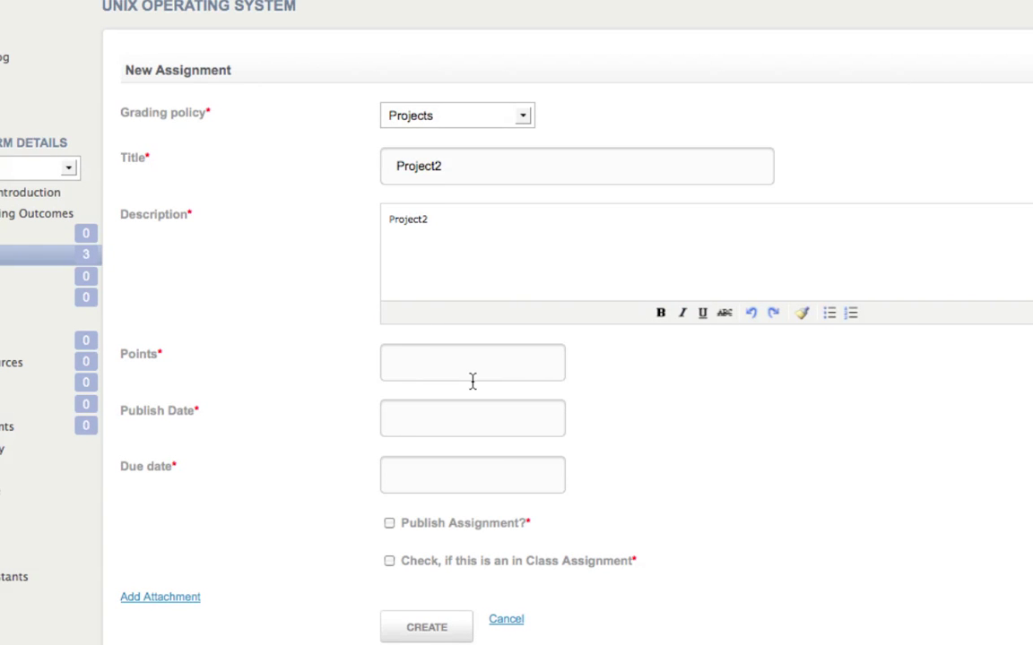
type("5")
left_click(433, 426)
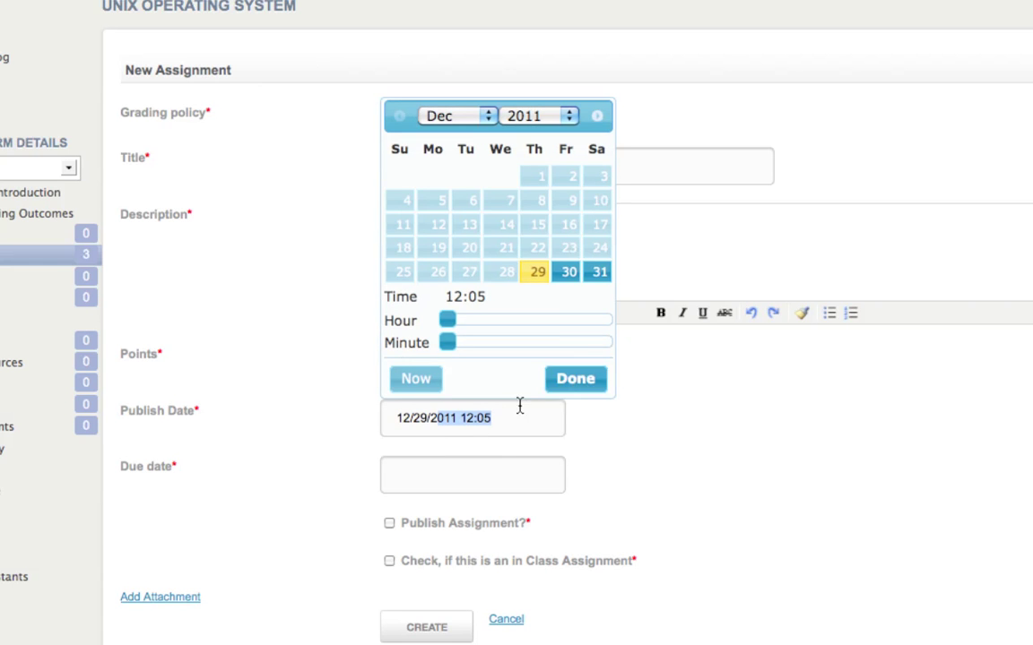
left_click(576, 379)
left_click(486, 484)
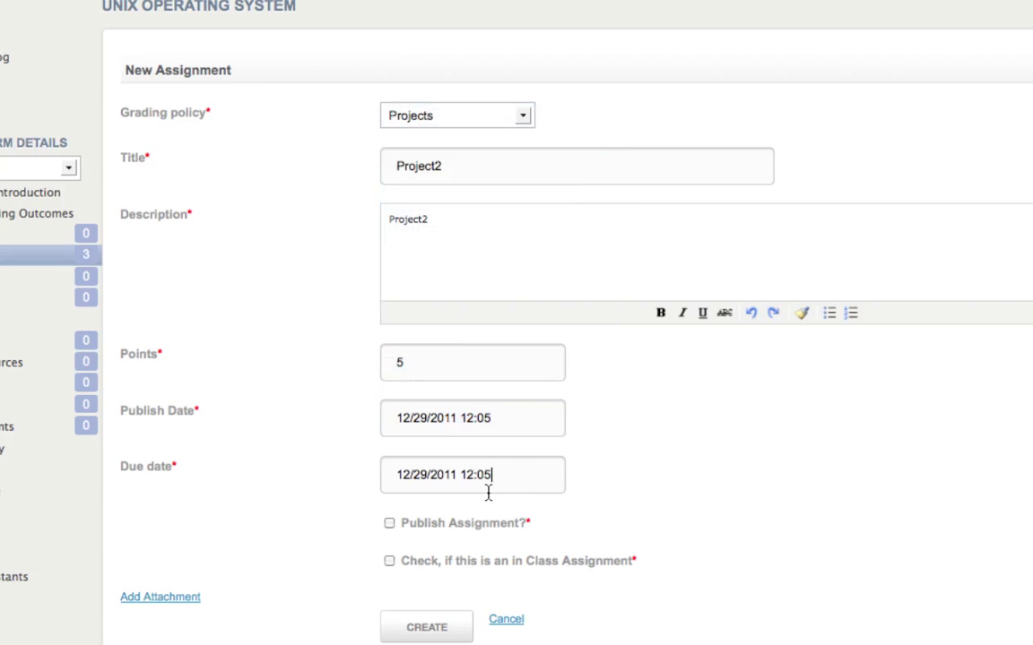
left_click(563, 173)
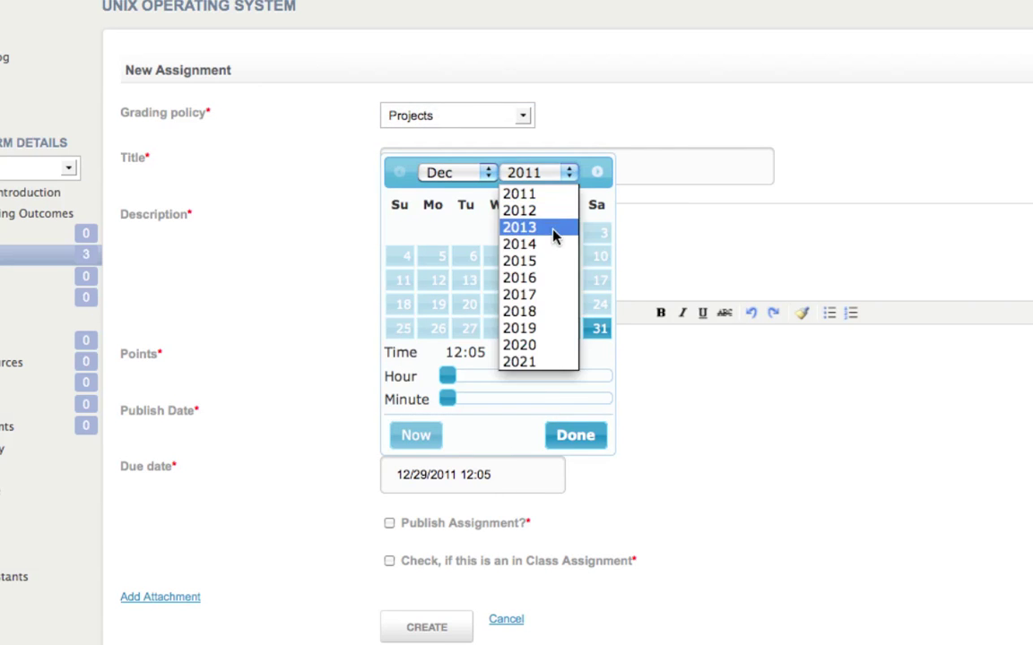
left_click(553, 211)
left_click(579, 462)
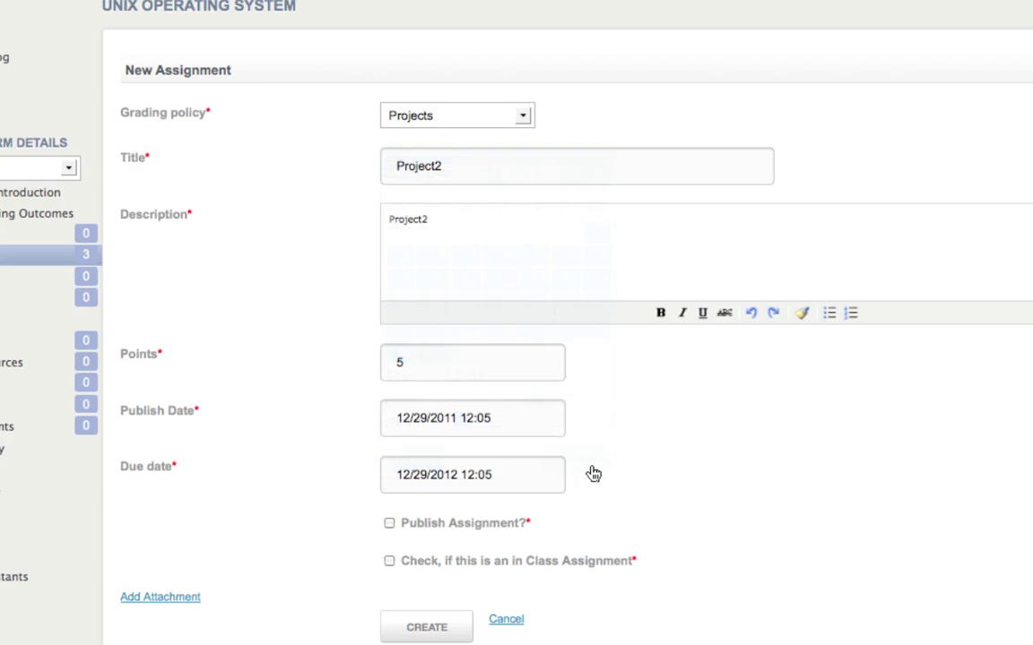
Mark Project2 to be published and create the assignment.
scroll(649, 484, "down", 2)
left_click(388, 445)
scroll(484, 476, "down", 2)
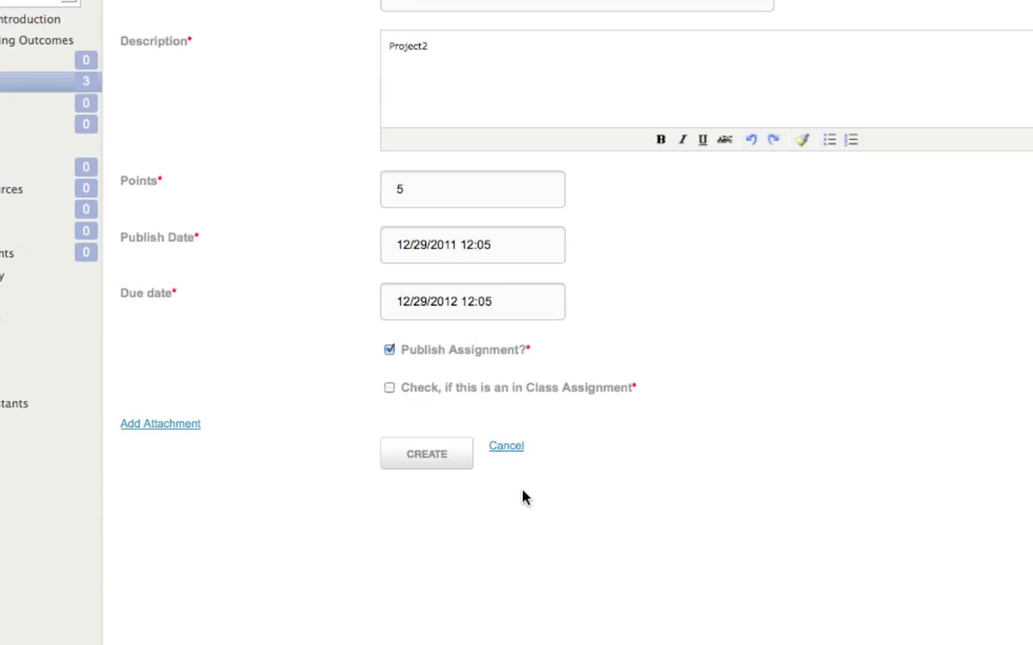
left_click(444, 458)
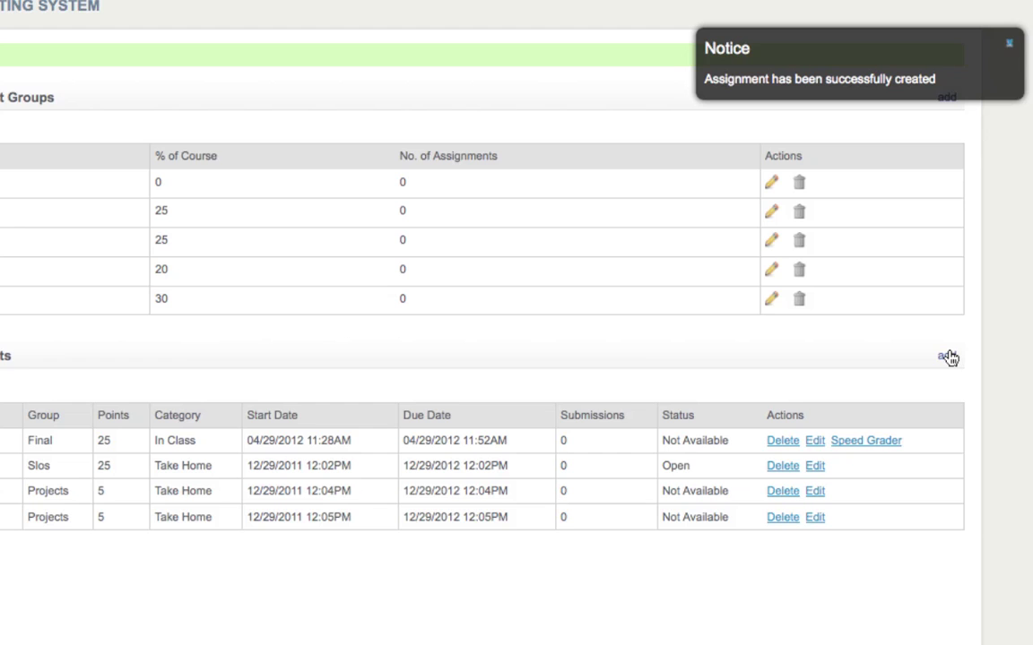
Start another assignment under the Projects grading policy, with Project3 as both title and description.
left_click(948, 358)
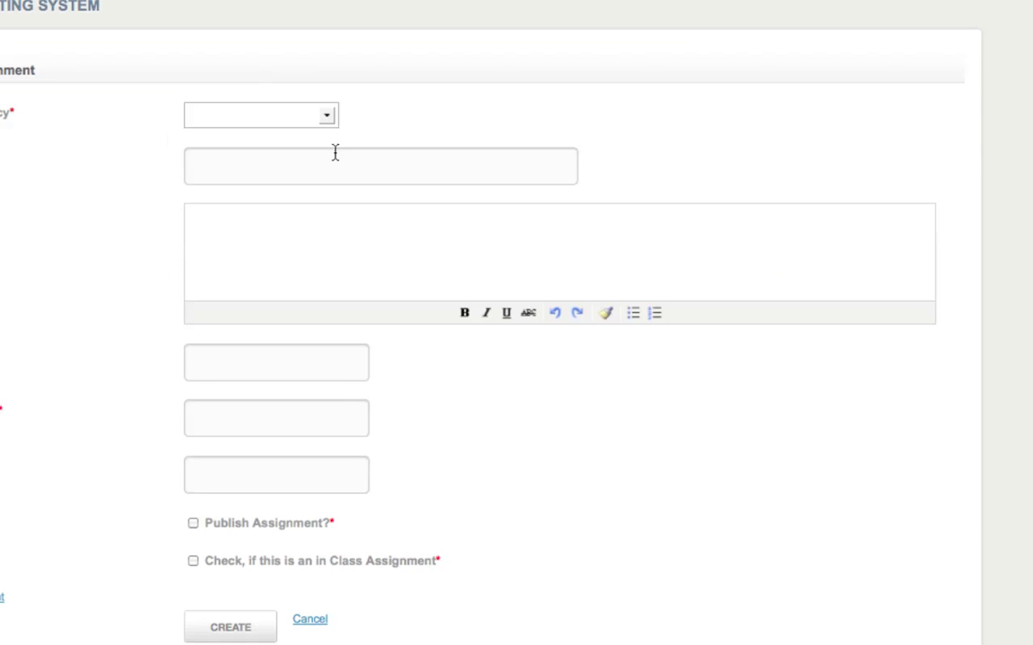
left_click(390, 115)
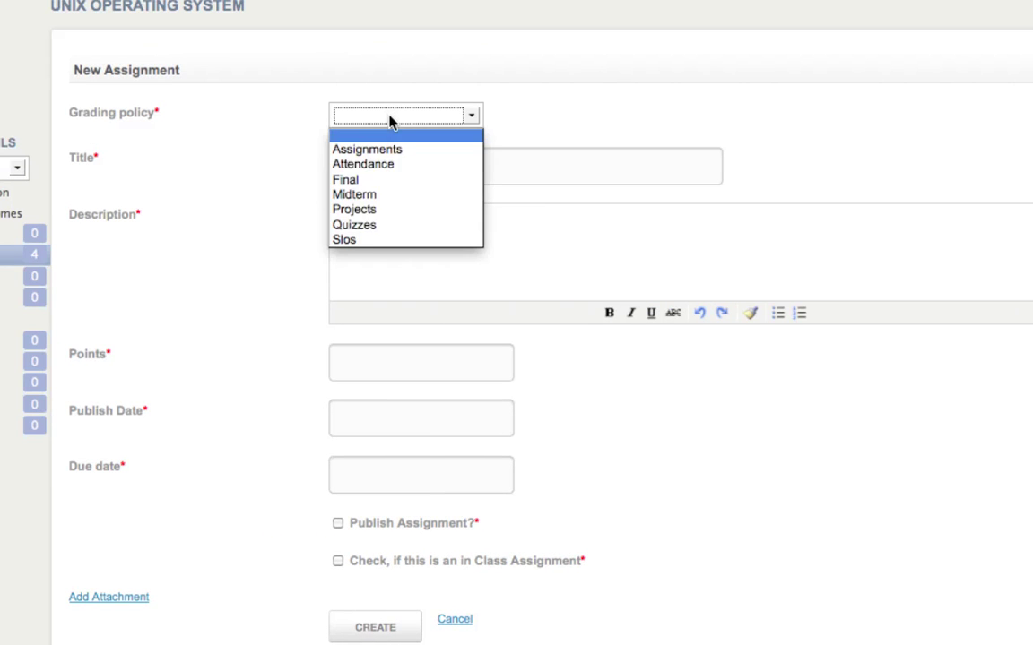
left_click(358, 209)
left_click(394, 173)
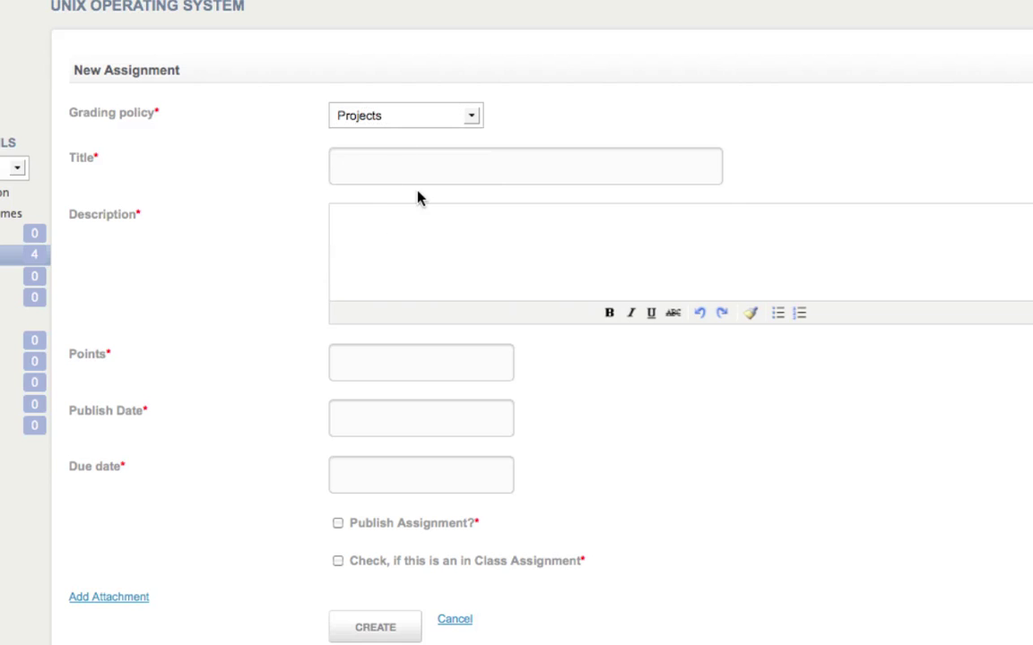
type("Project3")
left_click(406, 244)
type("Project")
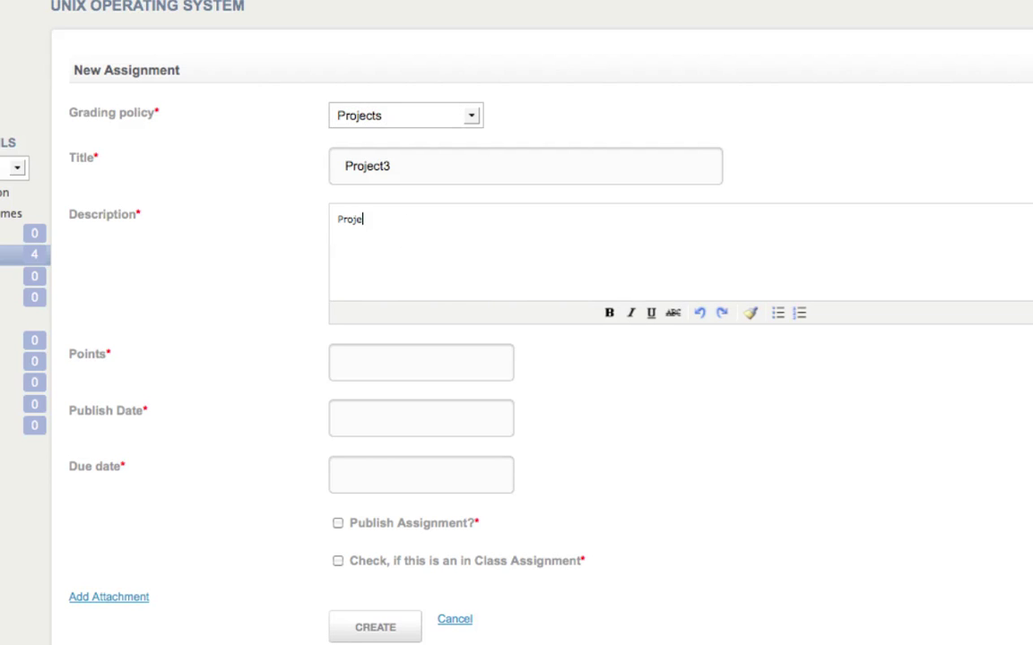
type("3")
Give Project3 5 points, a publish date of 12/29/2011 12:05 and a due date of 12/29/2012 12:05.
left_click(407, 377)
type("5")
left_click(424, 419)
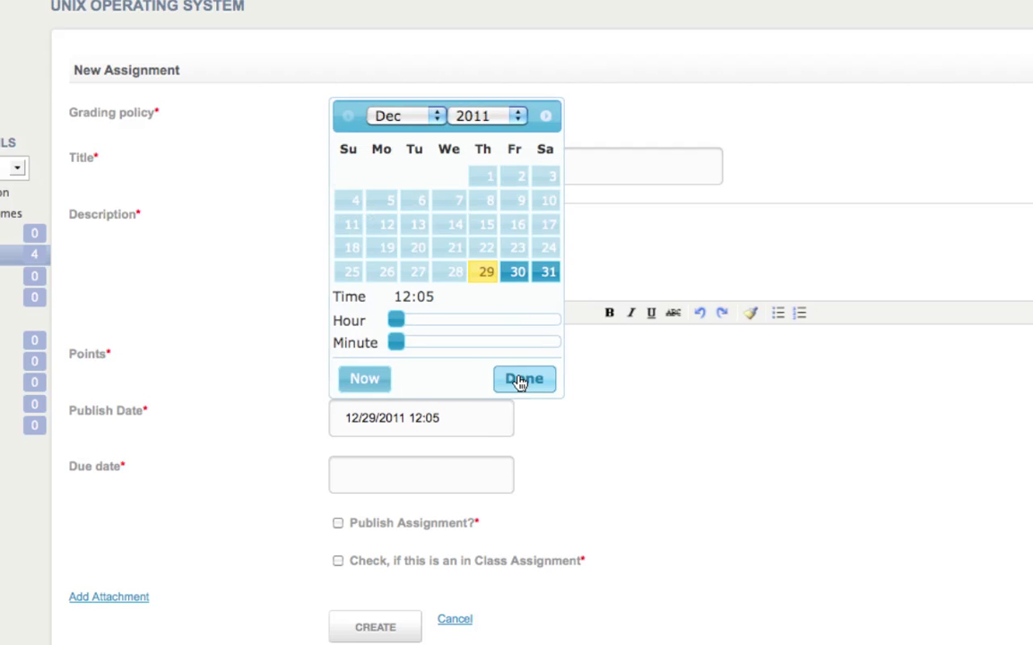
left_click(517, 382)
left_click(438, 478)
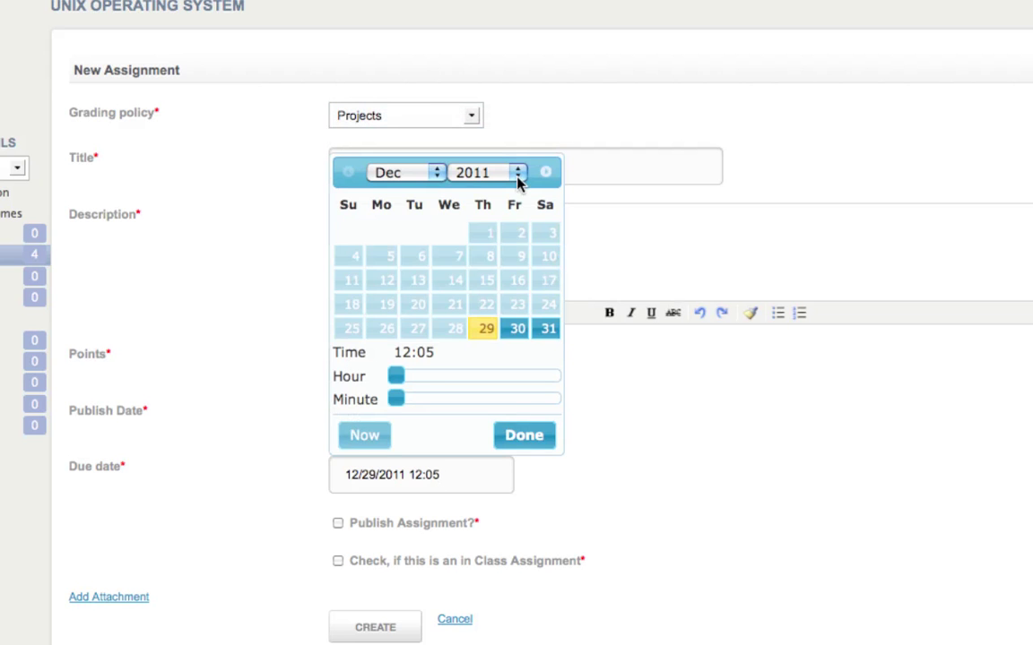
left_click(518, 174)
left_click(496, 210)
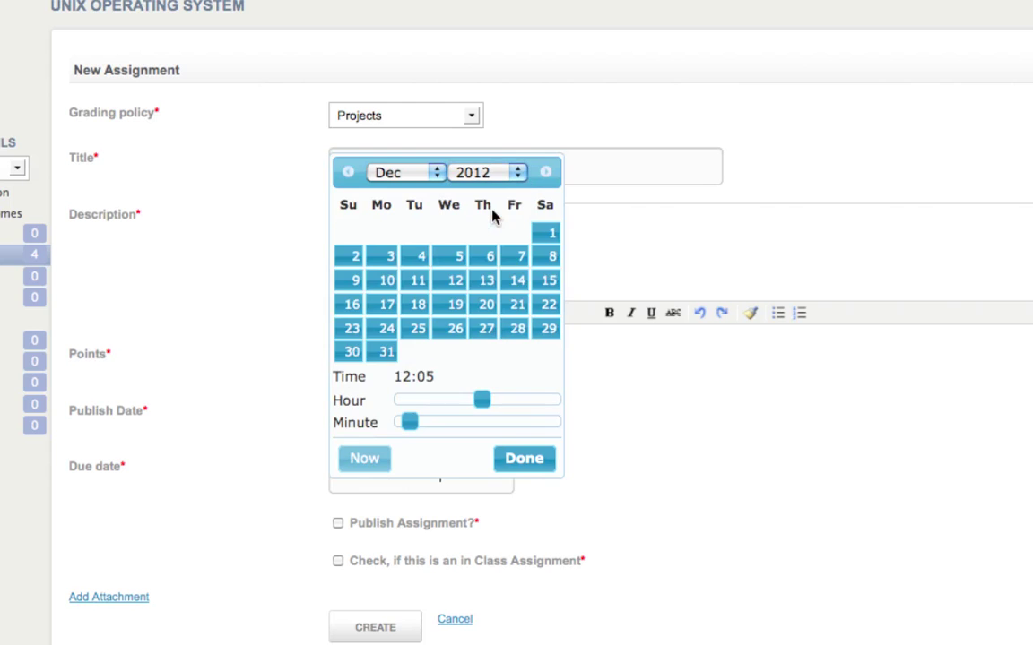
left_click(525, 459)
Mark Project3 to be published and create the assignment.
scroll(652, 454, "down", 4)
left_click(337, 334)
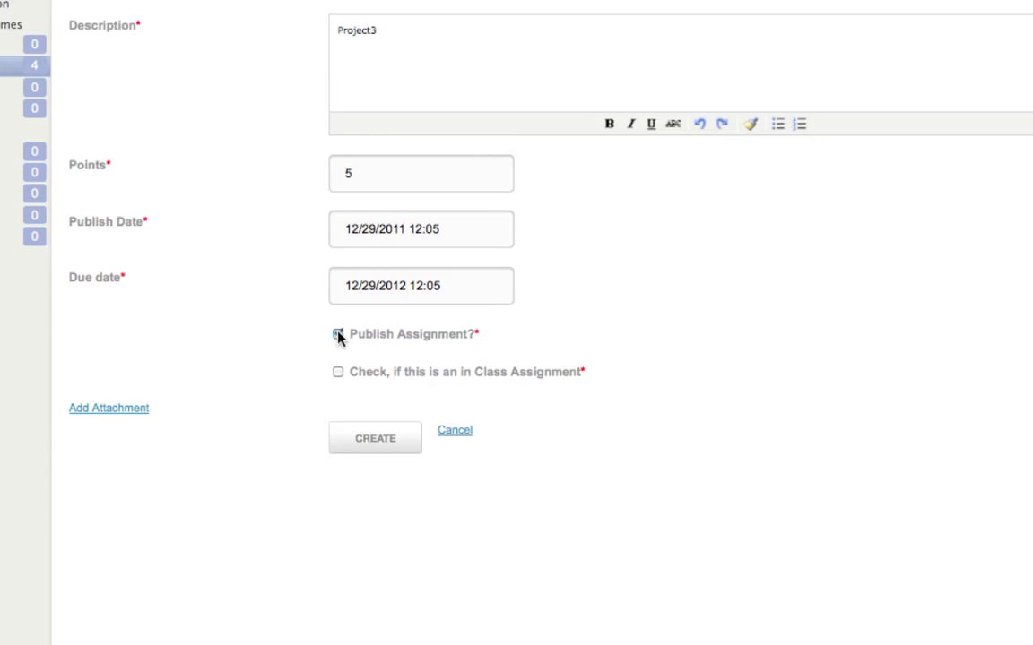
left_click(371, 442)
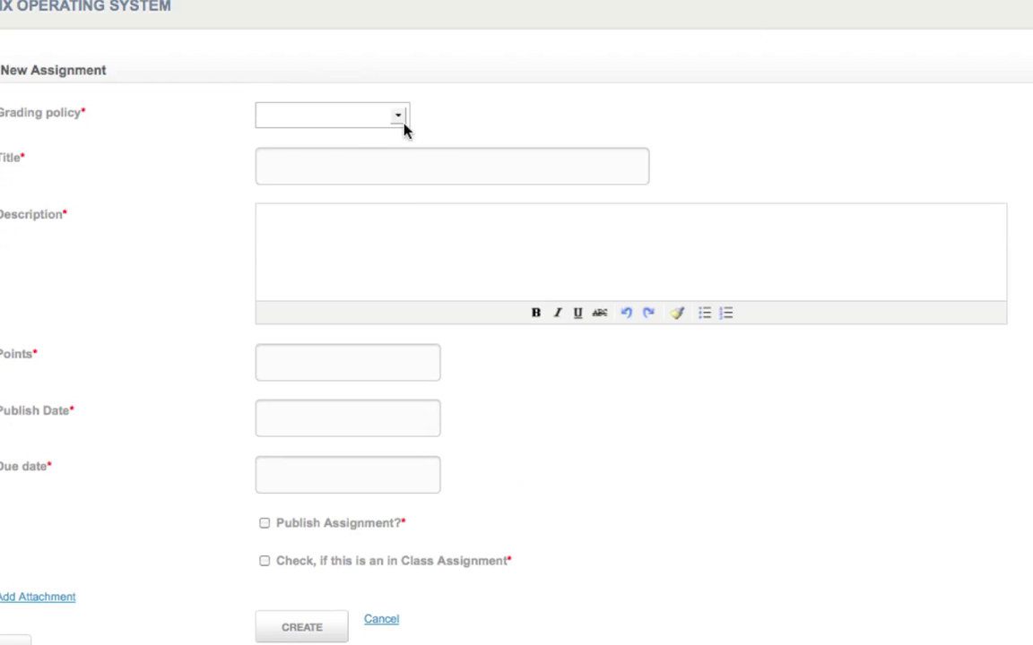
Fill in a new assignment under the Projects grading policy with Project4 as both title and description.
left_click(356, 118)
left_click(306, 210)
left_click(337, 163)
type("Proejct")
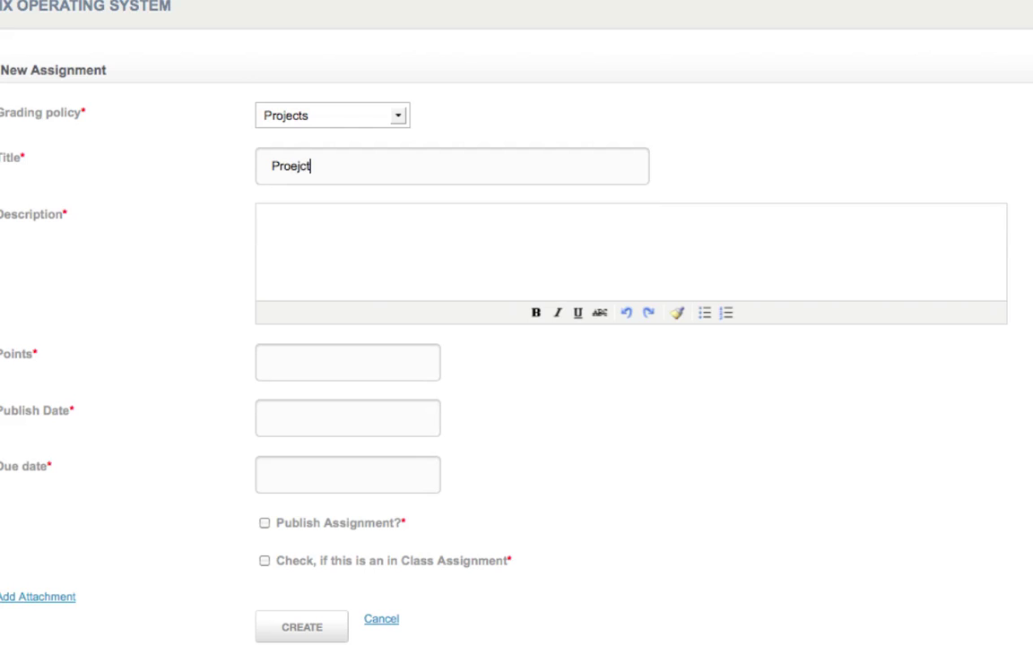
key("BackSpace")
key("BackSpace")
key("BackSpace")
key("BackSpace")
key("BackSpace")
type("oject4")
left_click(372, 238)
type("Project")
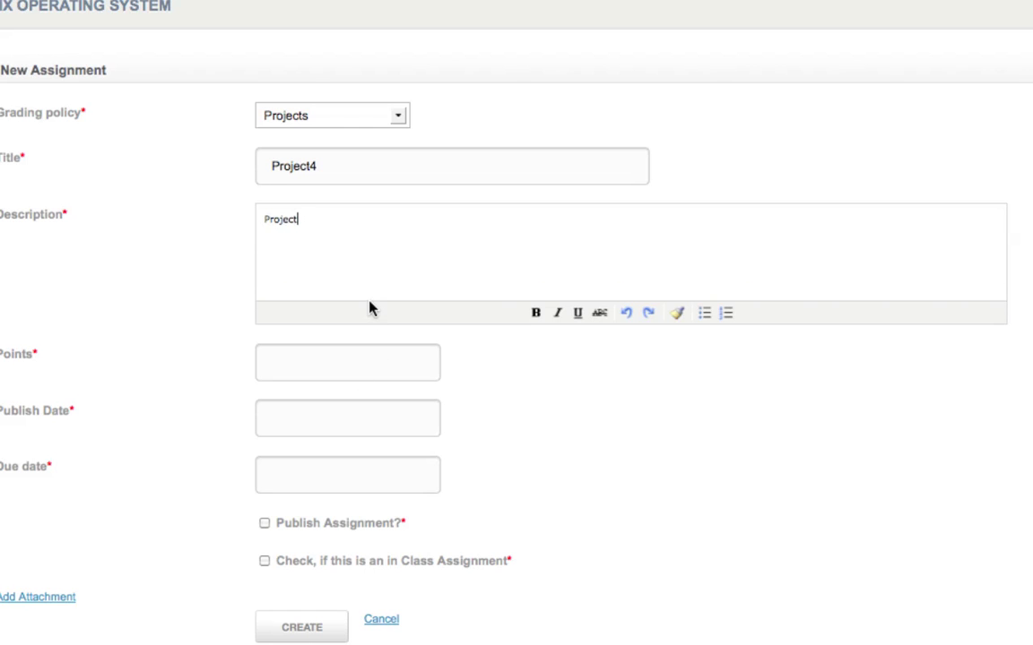
type("4")
Give Project4 5 points, a publish date of 12/29/2011 12:06 and a due date of 12/29/2012 12:06.
left_click(323, 364)
type("5")
left_click(338, 423)
left_click(445, 383)
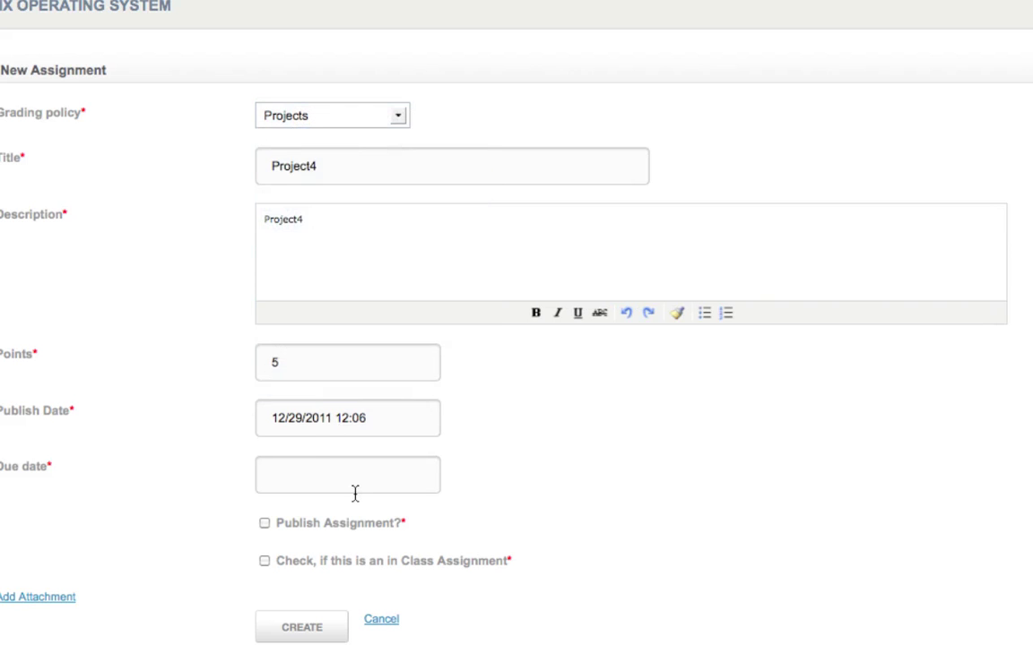
left_click(355, 489)
left_click(440, 174)
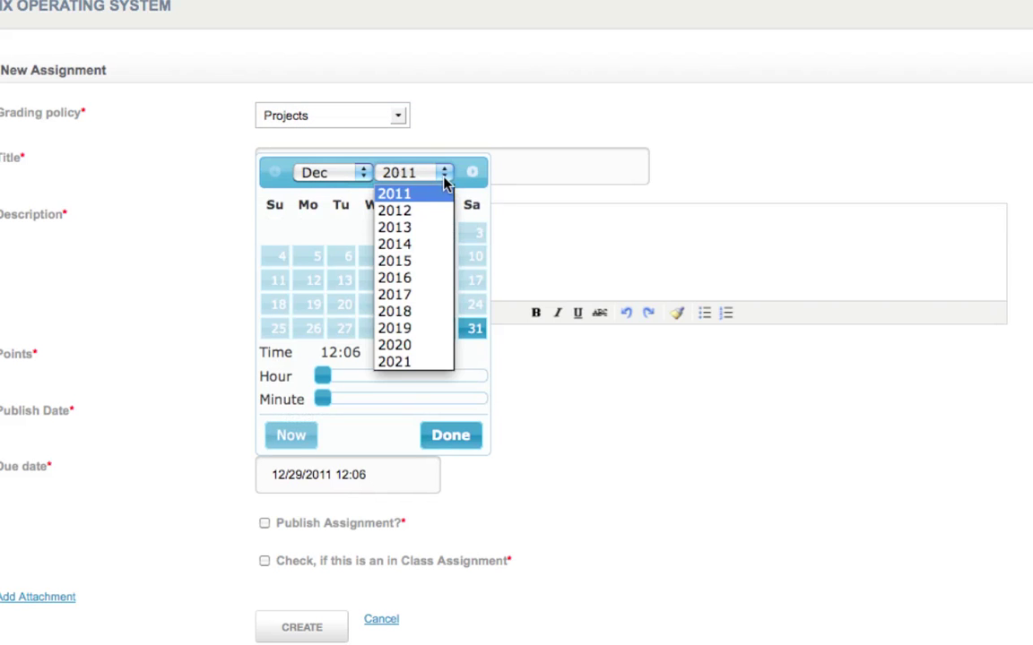
left_click(415, 211)
left_click(451, 460)
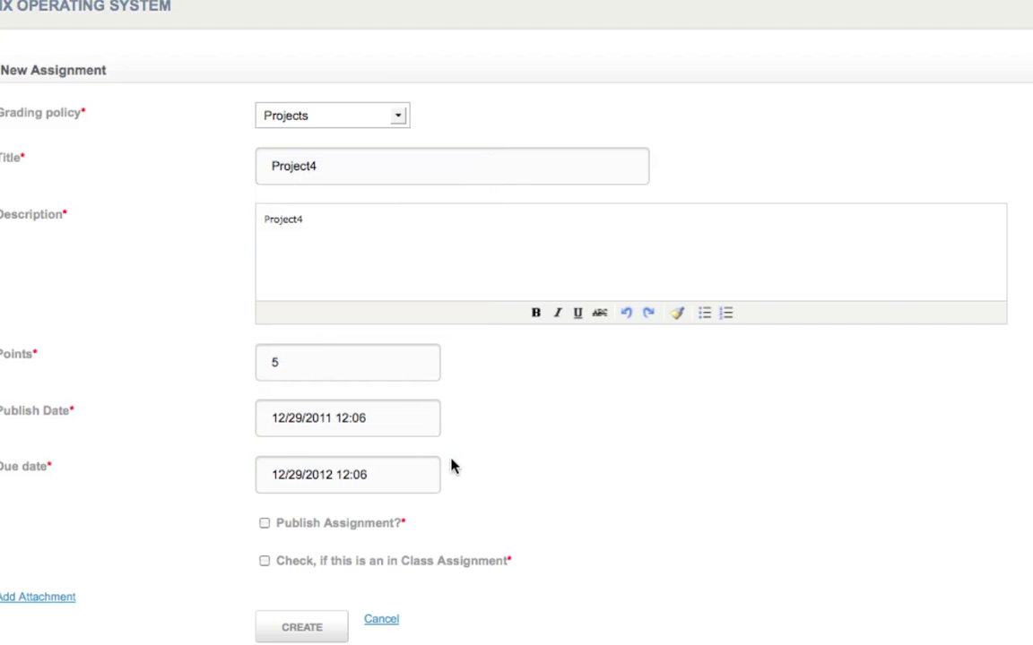
Create Project4 as a published assignment and check the statuses of the projects in the assignments list.
scroll(446, 461, "down", 2)
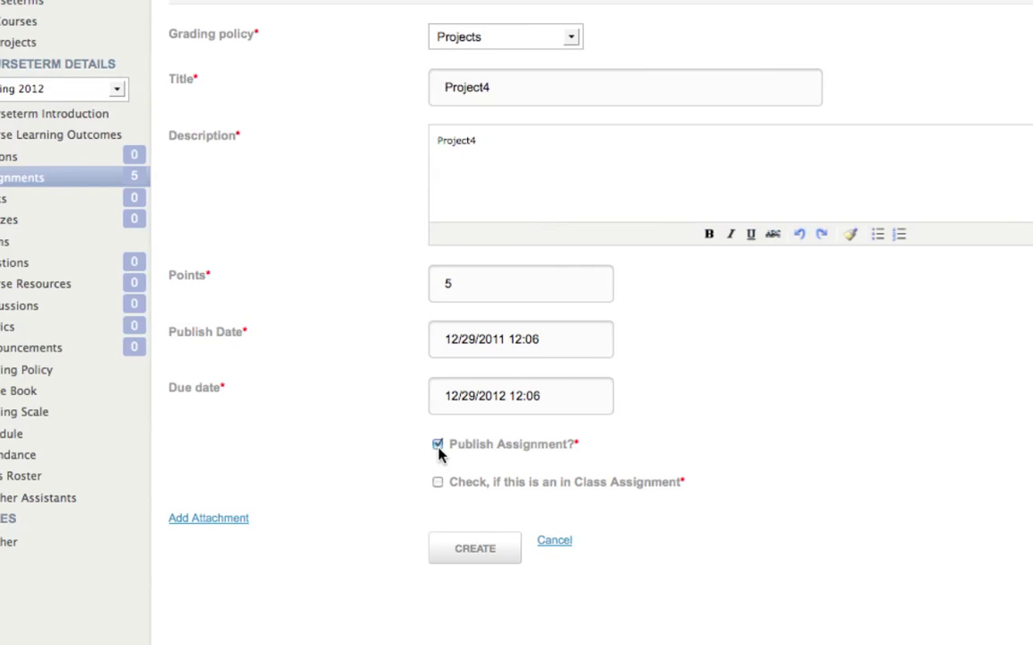
left_click(494, 556)
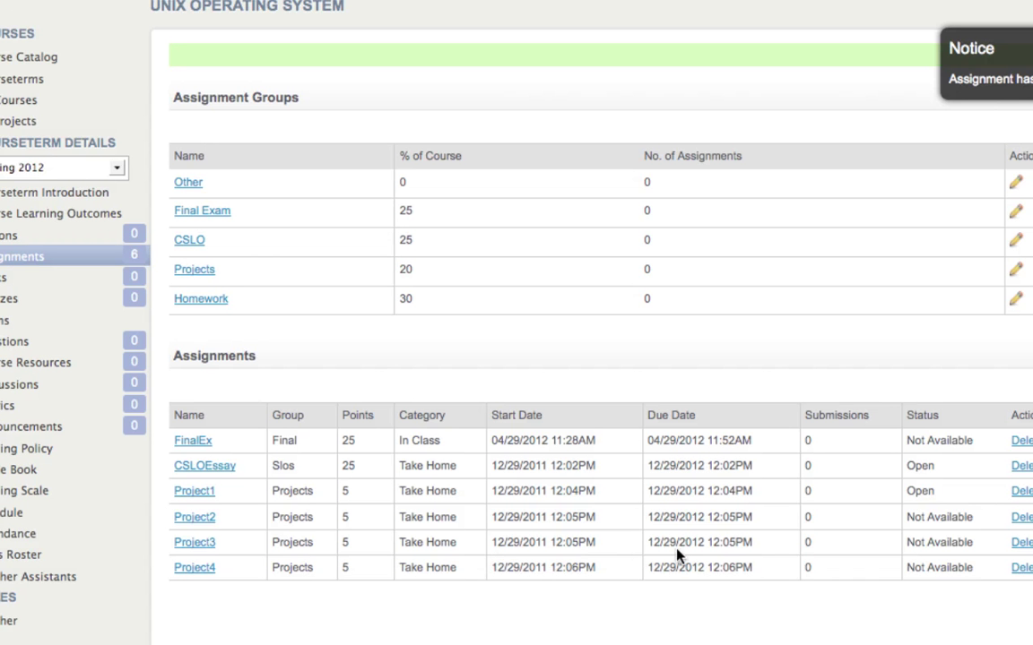
scroll(668, 558, "down", 1)
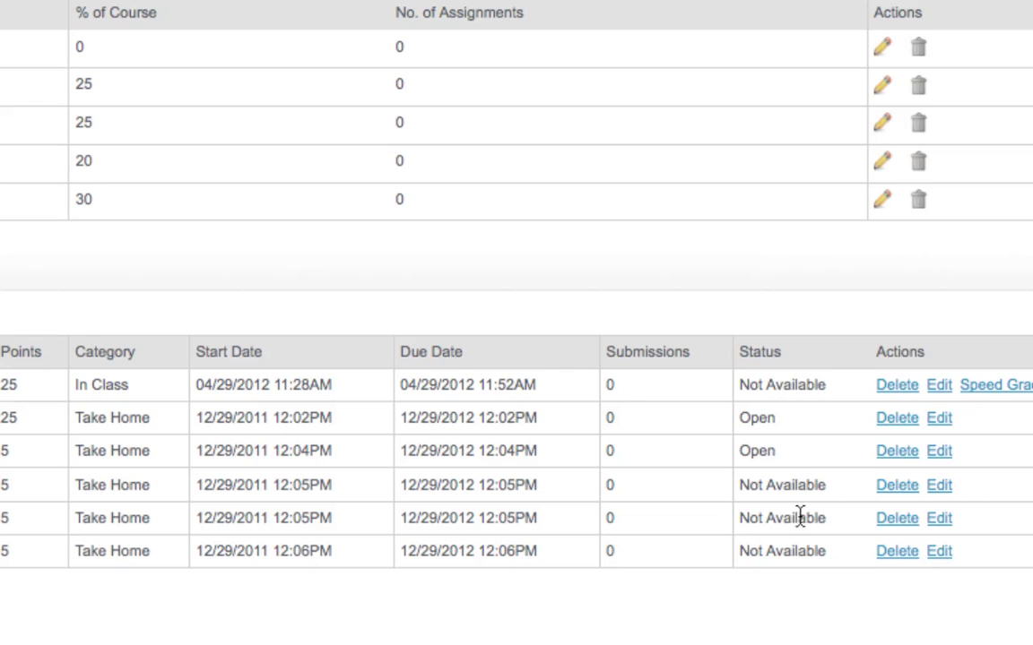
Open Project2 for editing and review its grading policy, points, dates and publish setting.
left_click(942, 486)
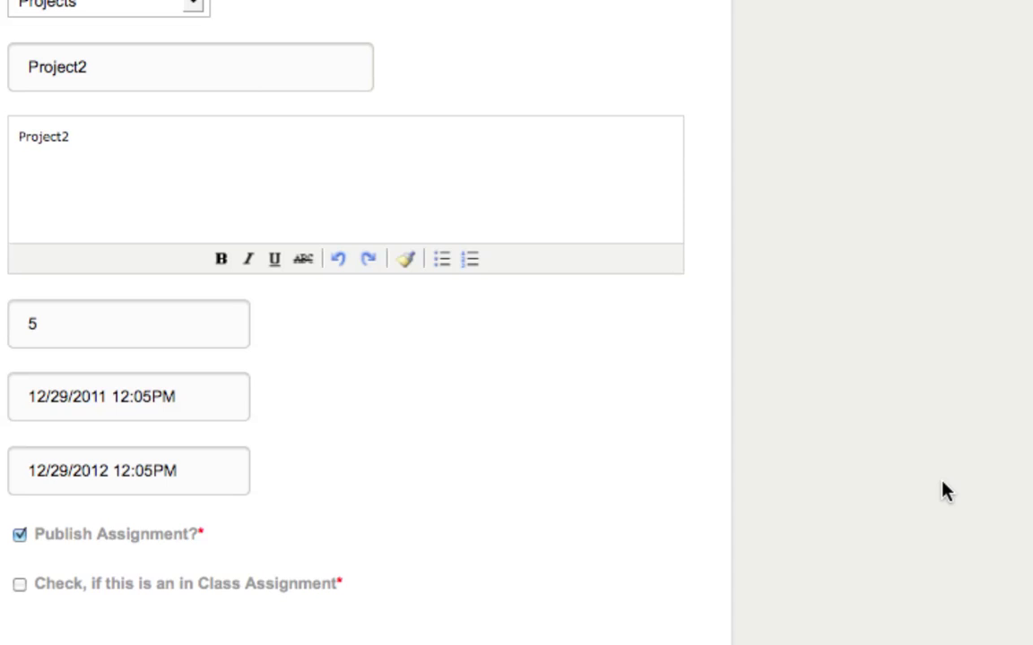
scroll(4, 395, "left", 6)
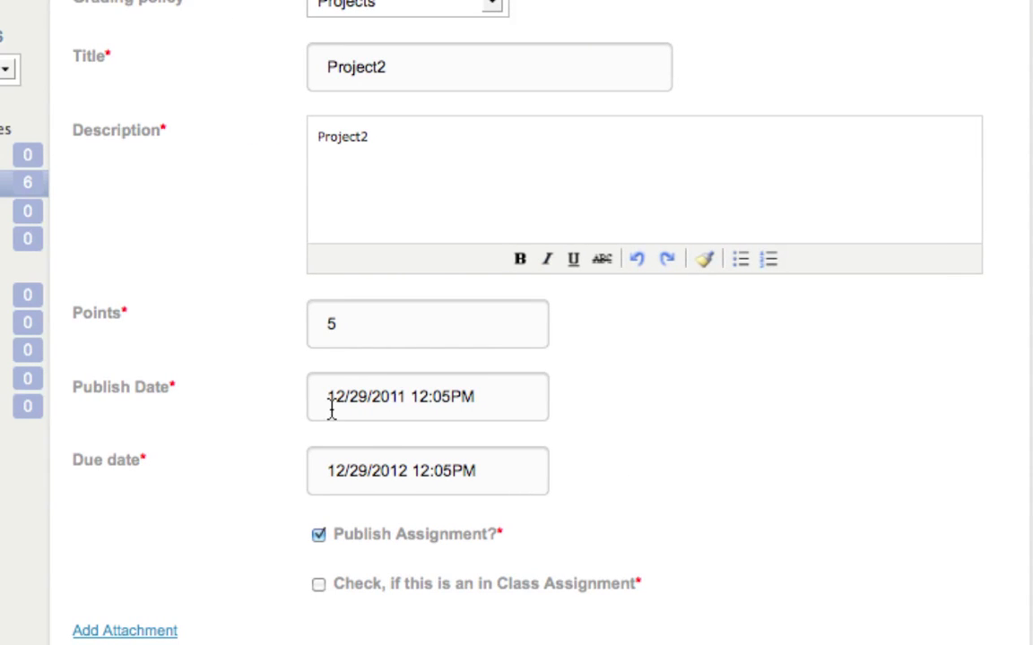
scroll(437, 7, "up", 4)
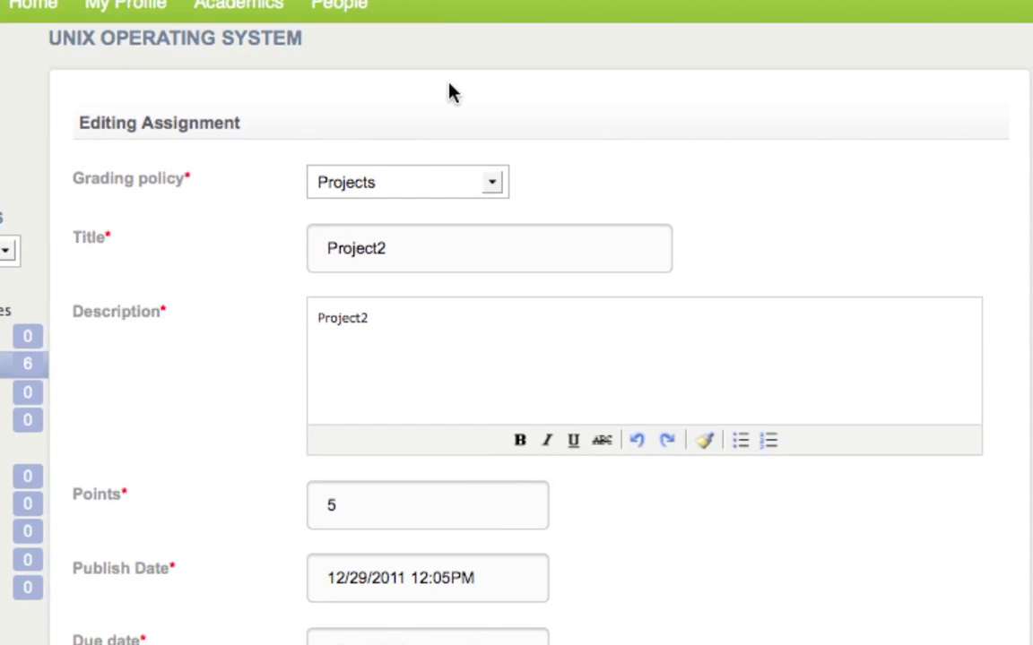
scroll(340, 642, "down", 5)
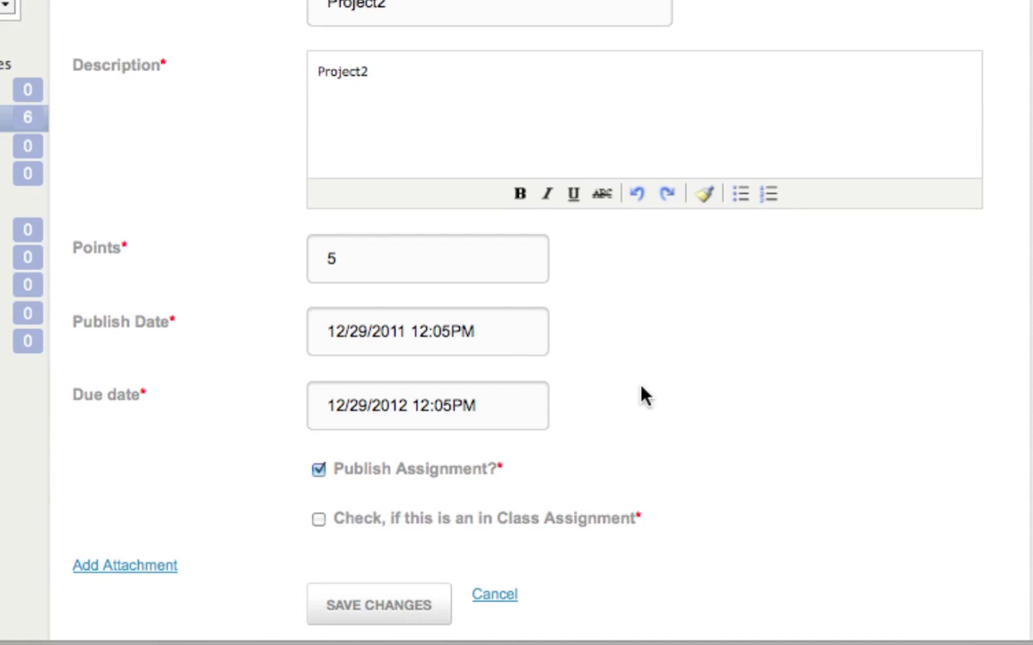
Set Project2's publish date and time to 12/14/2011 12:07 in the assignment's edit form.
scroll(642, 395, "down", 3)
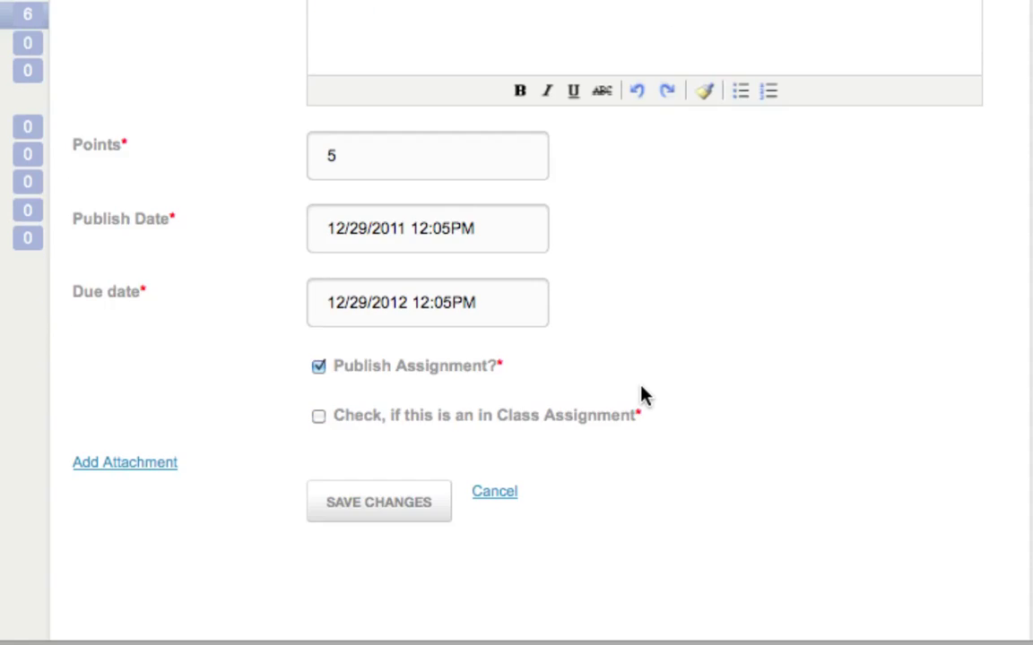
scroll(641, 390, "up", 3)
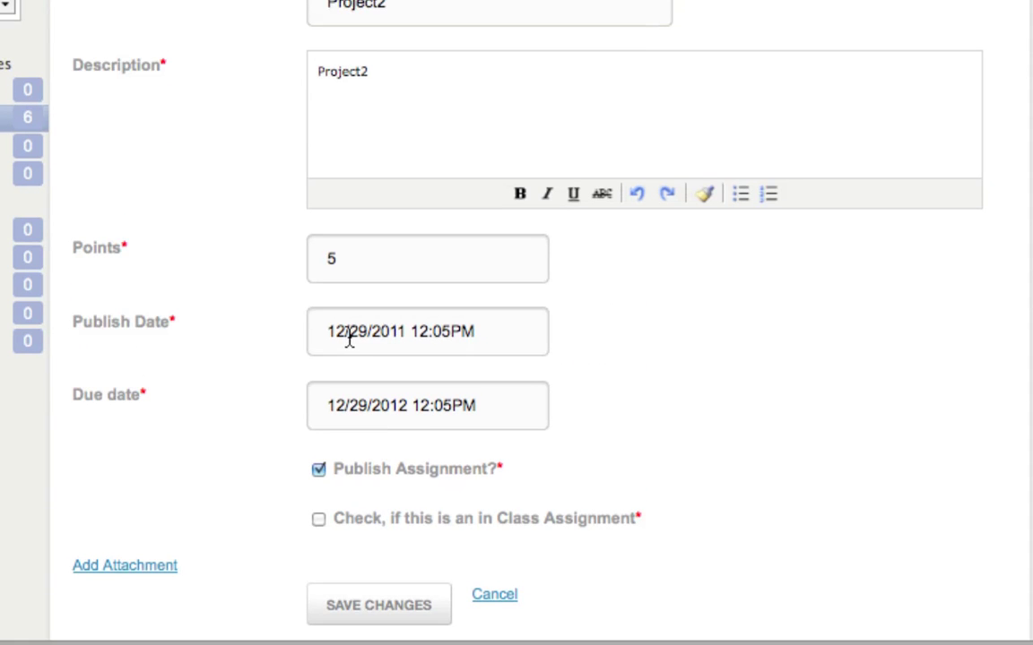
left_click(430, 334)
scroll(475, 214, "up", 4)
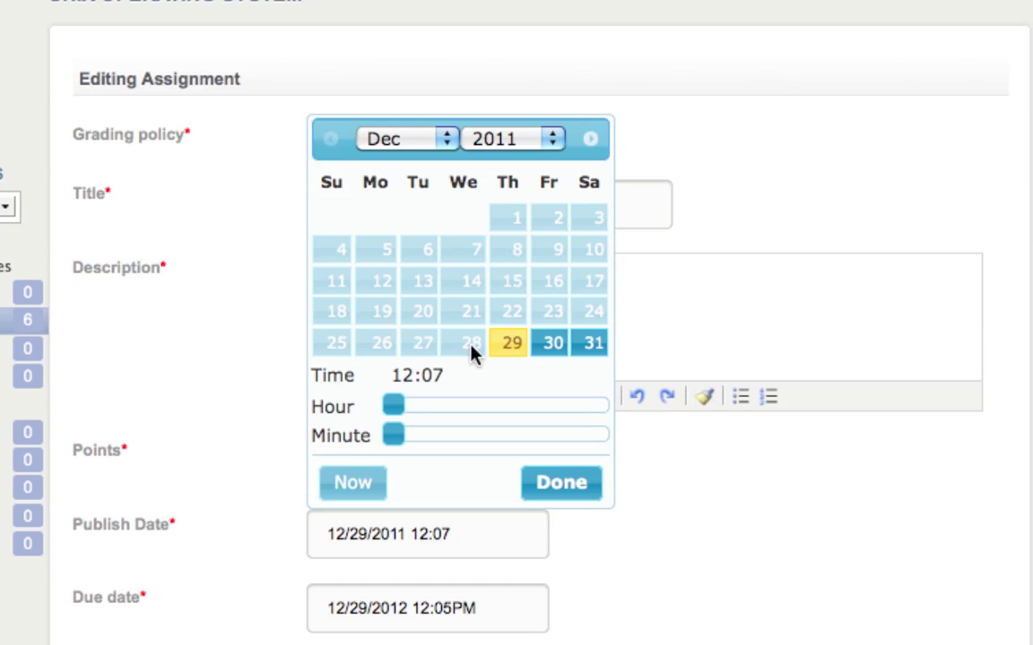
left_click(536, 487)
scroll(536, 487, "down", 3)
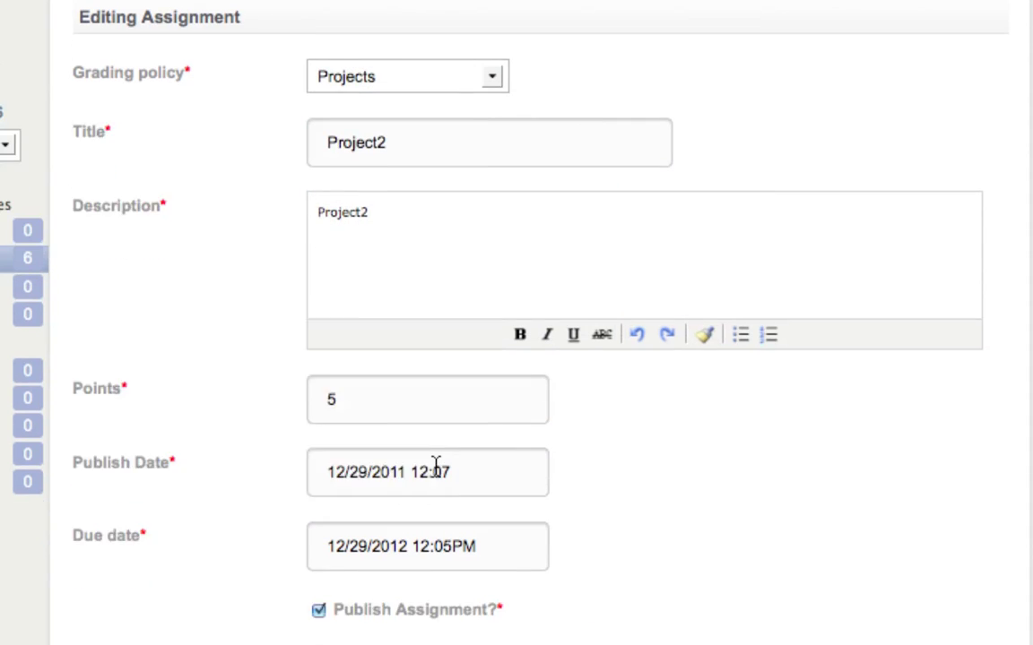
left_click(367, 453)
key("BackSpace")
key("BackSpace")
type("14")
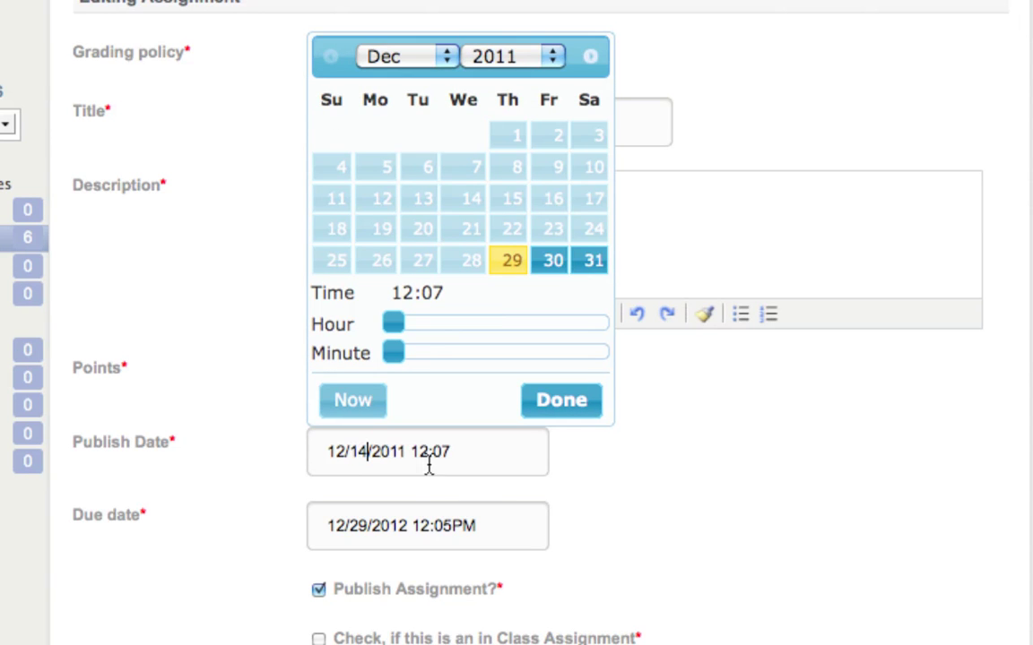
Open the date and time picker for Project2's due date.
left_click(505, 525)
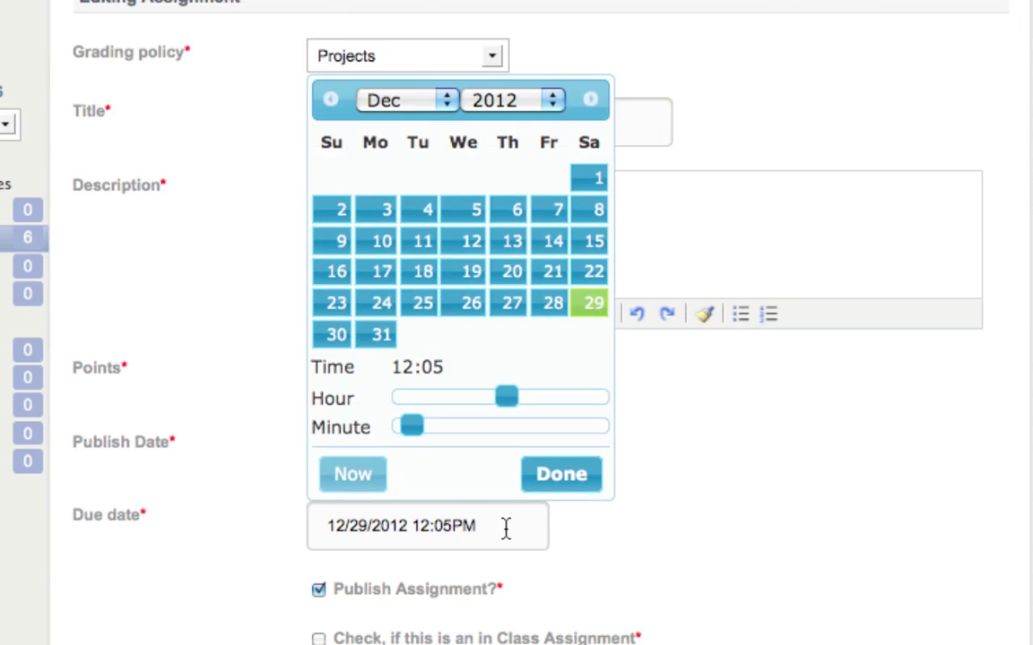
scroll(505, 527, "down", 1)
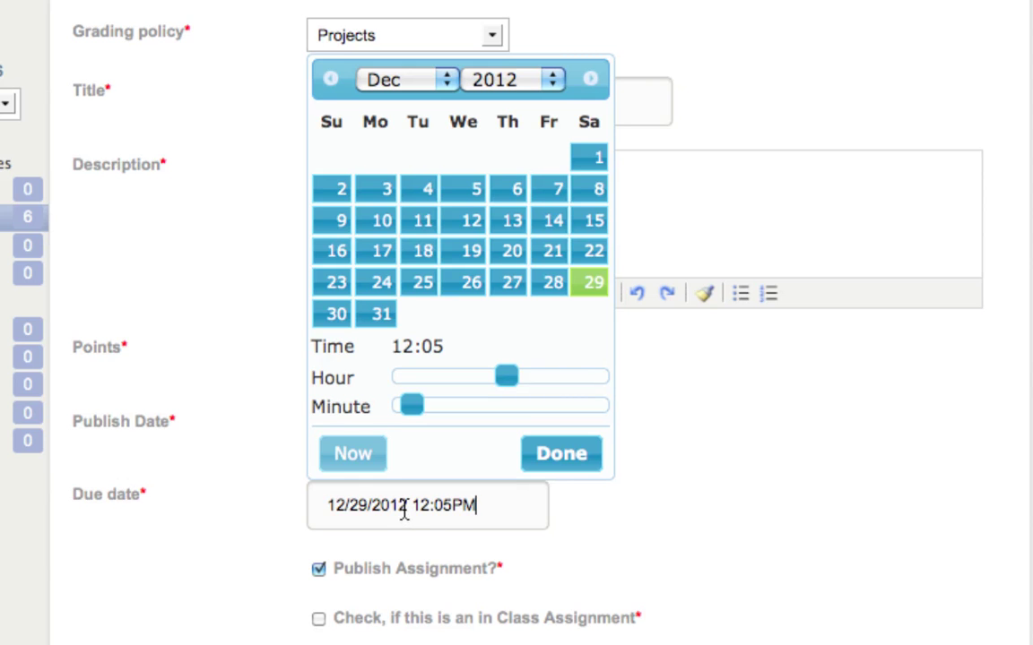
Confirm 12/29/2012 12:05 as the due date of Project2 and save the assignment changes.
left_click(557, 457)
scroll(610, 529, "down", 5)
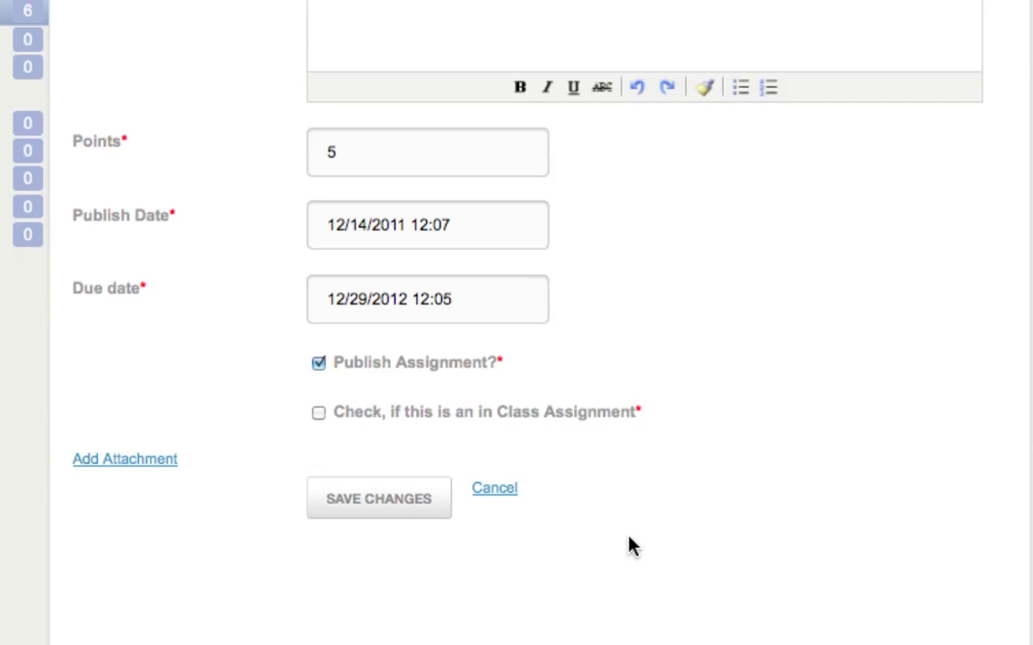
left_click(398, 510)
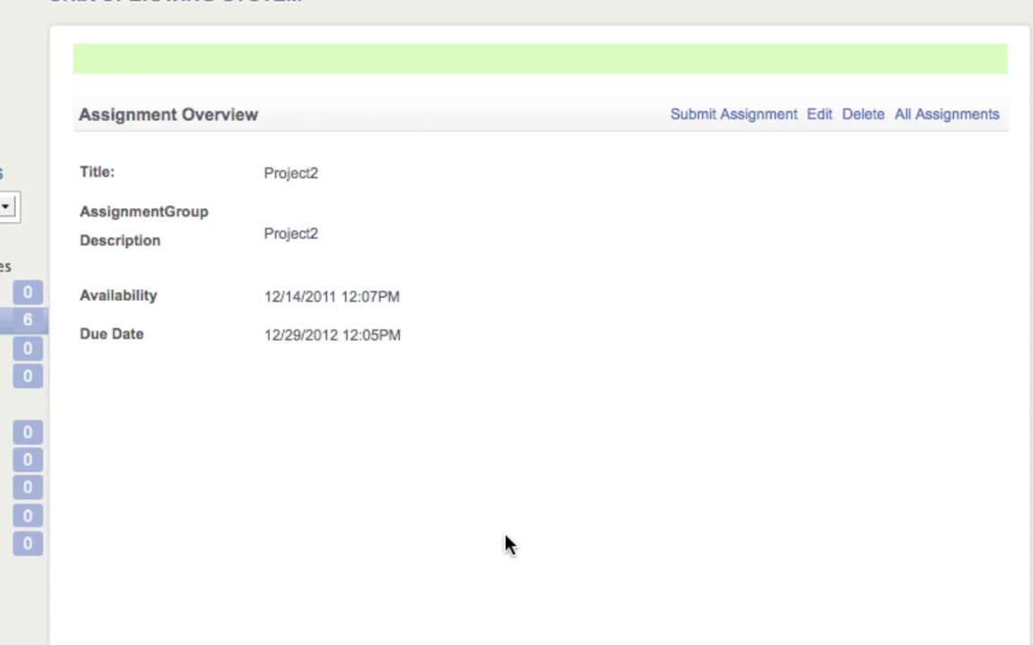
scroll(508, 545, "down", 5)
scroll(513, 7, "up", 4)
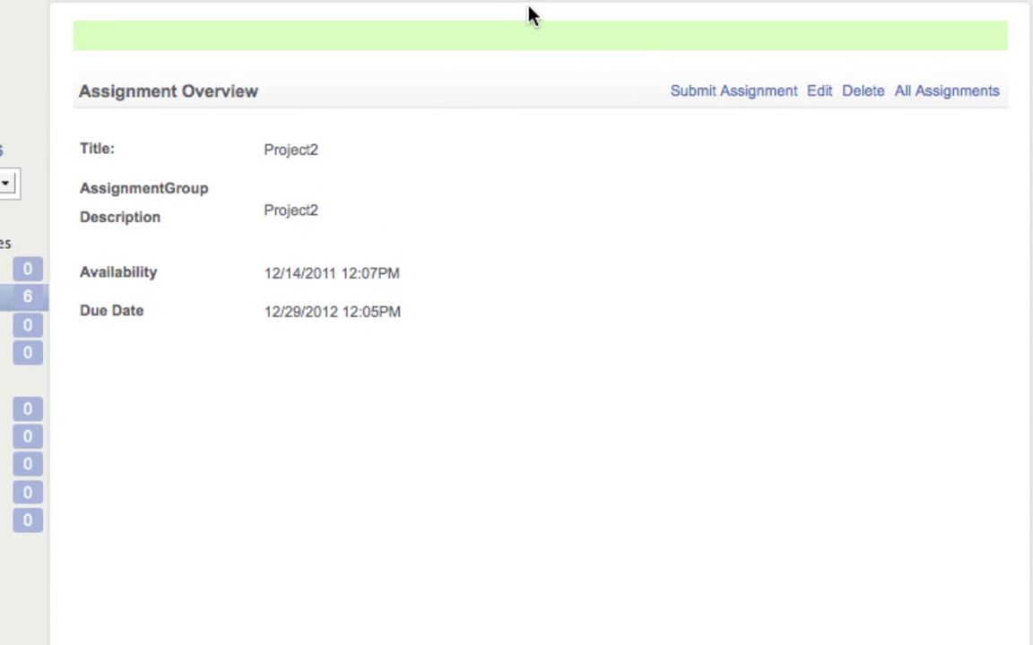
Open the list of all assignments and review their categories, start and due dates, submissions and statuses.
left_click(919, 92)
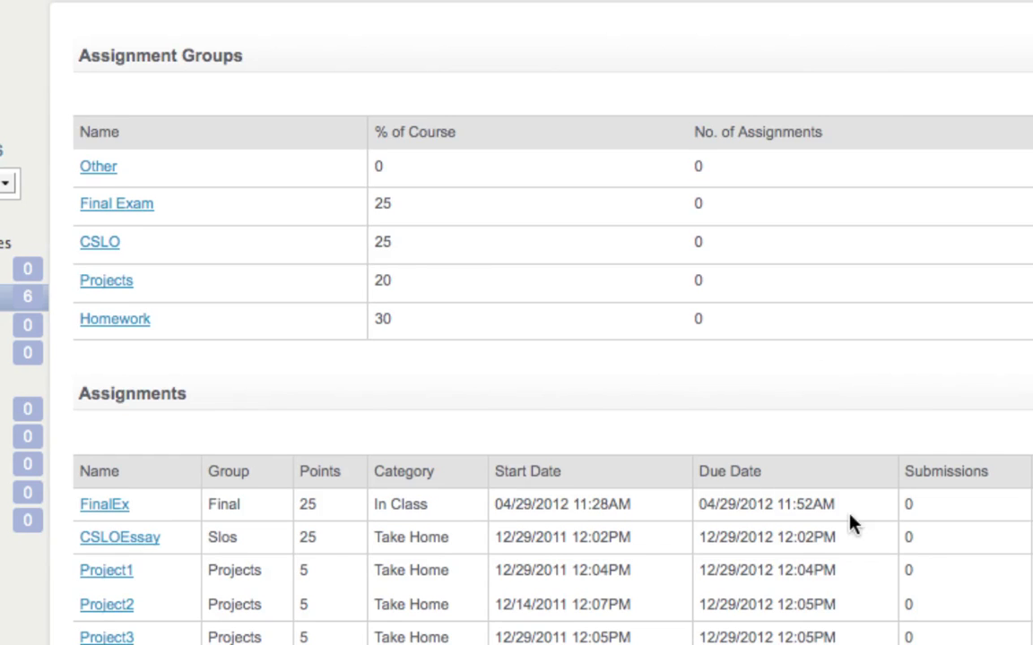
scroll(851, 525, "down", 4)
scroll(986, 413, "right", 5)
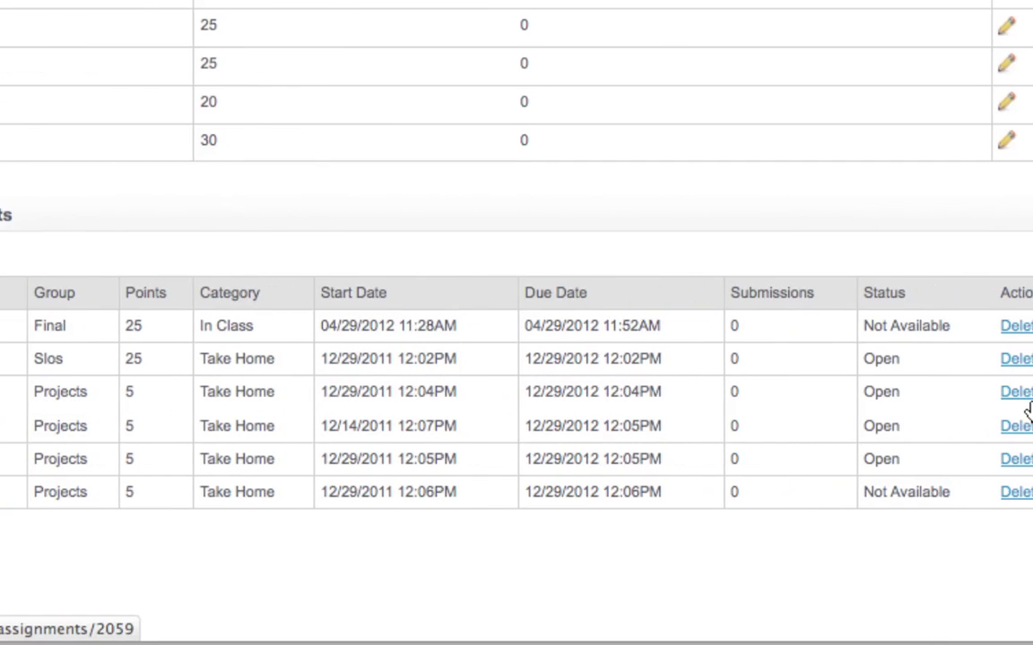
scroll(1029, 409, "right", 2)
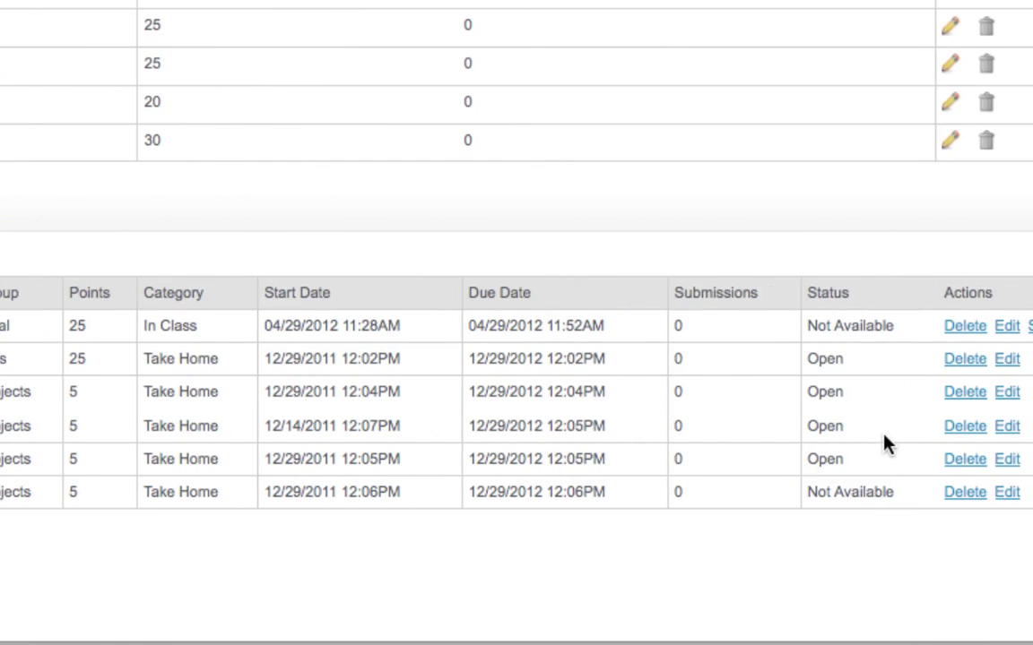
scroll(99, 426, "left", 6)
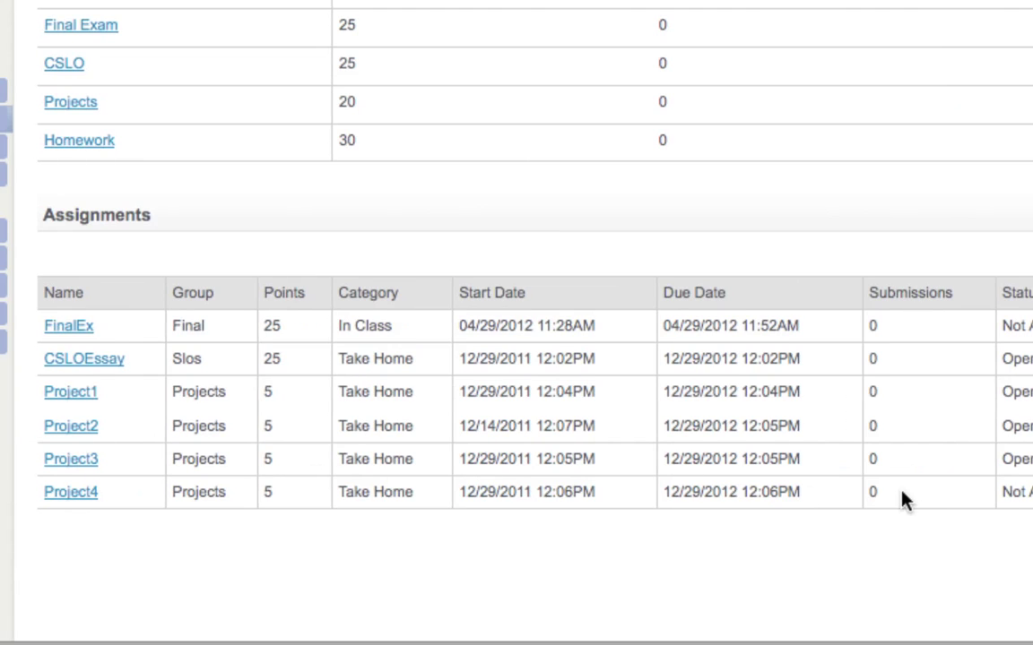
scroll(901, 500, "right", 10)
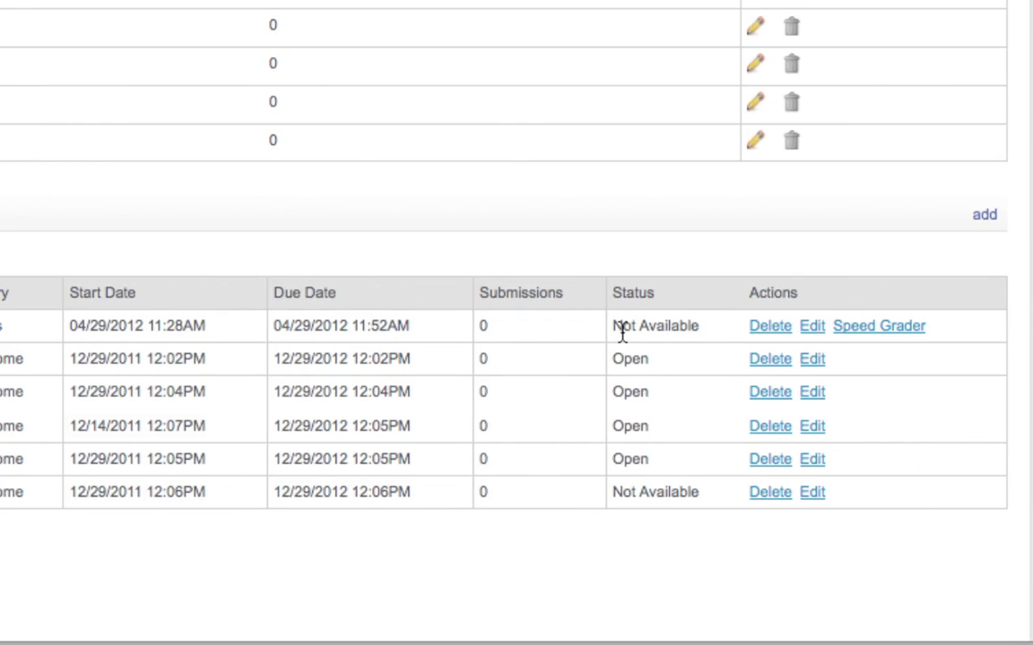
left_click_drag(613, 329, 708, 338)
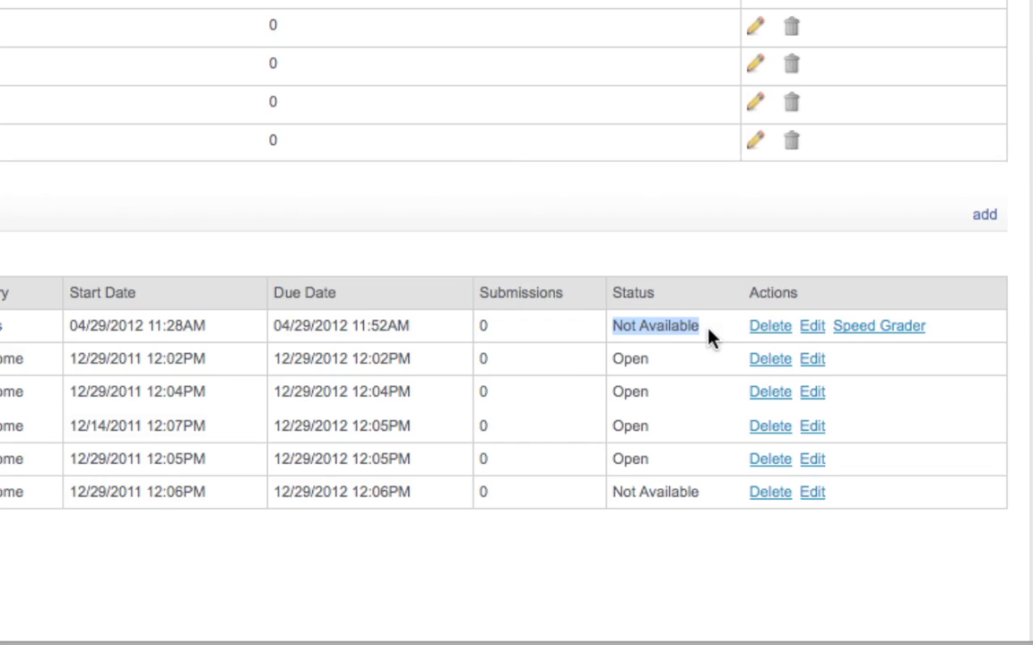
scroll(249, 295, "left", 10)
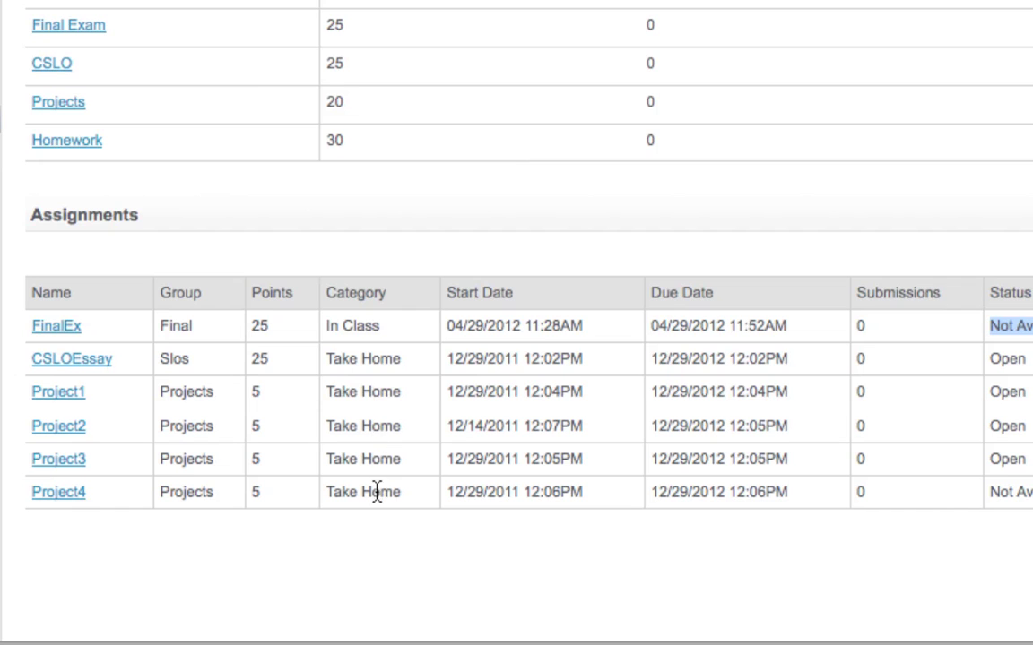
left_click_drag(327, 328, 387, 334)
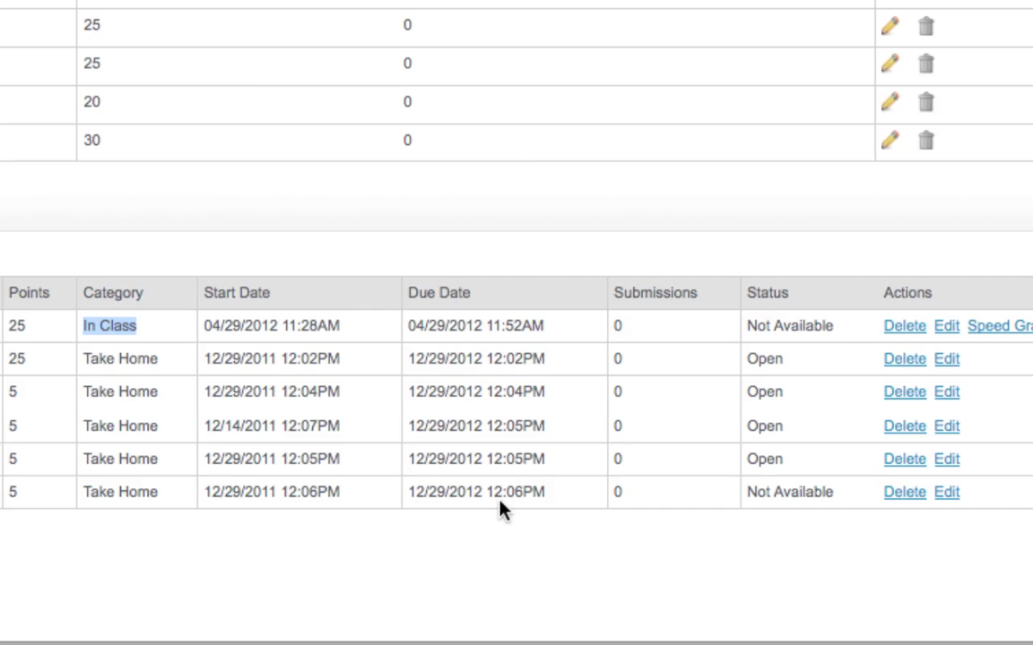
left_click_drag(464, 460, 482, 460)
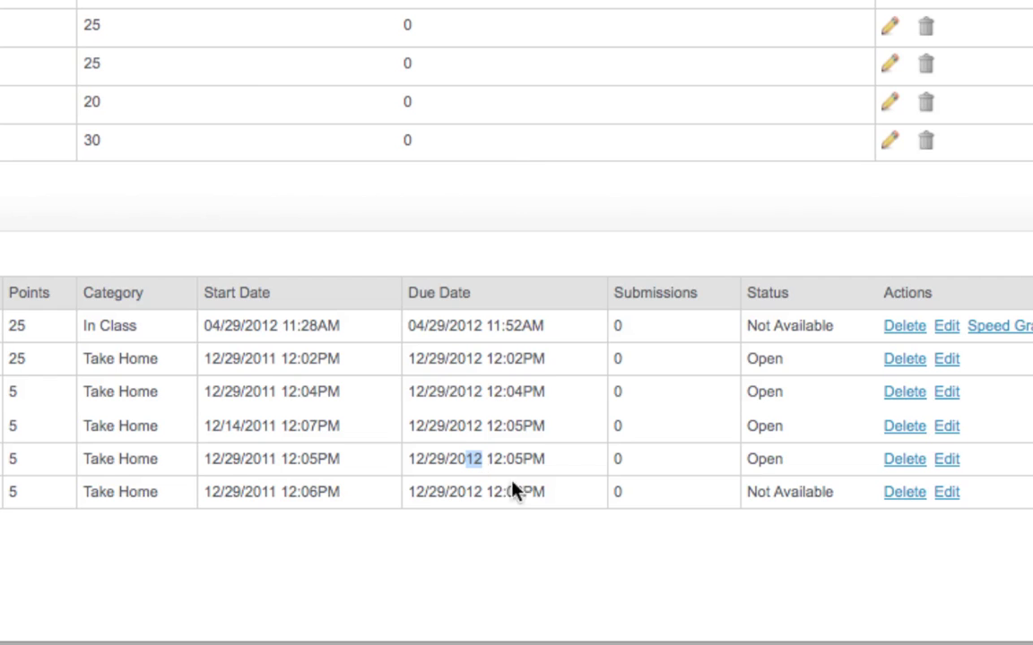
Open Project4 for editing, save it without changes and return to the list of all assignments.
left_click(951, 502)
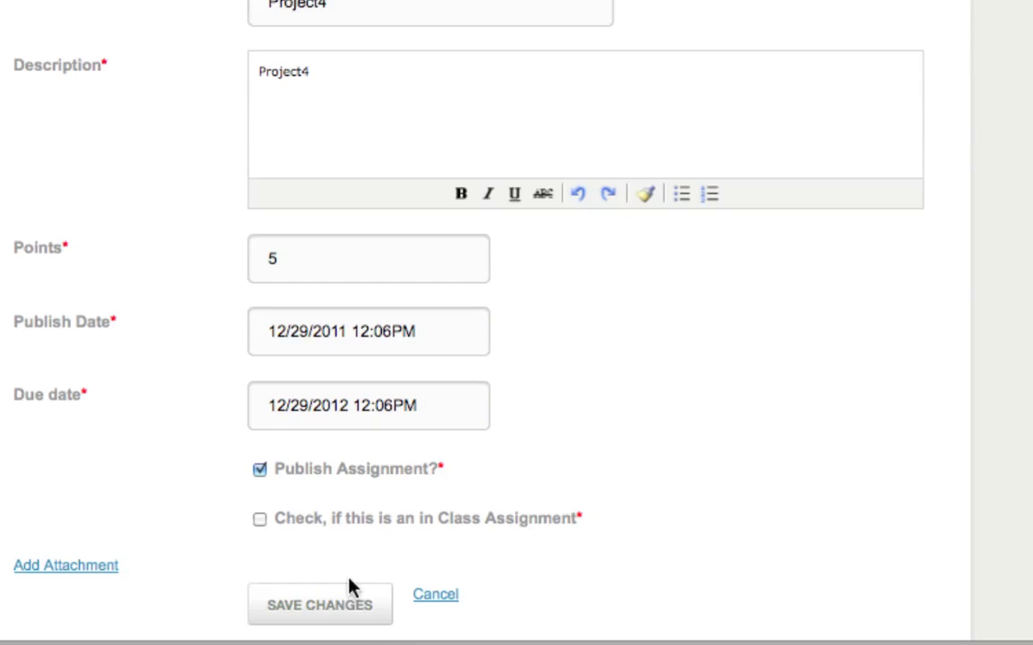
left_click(345, 607)
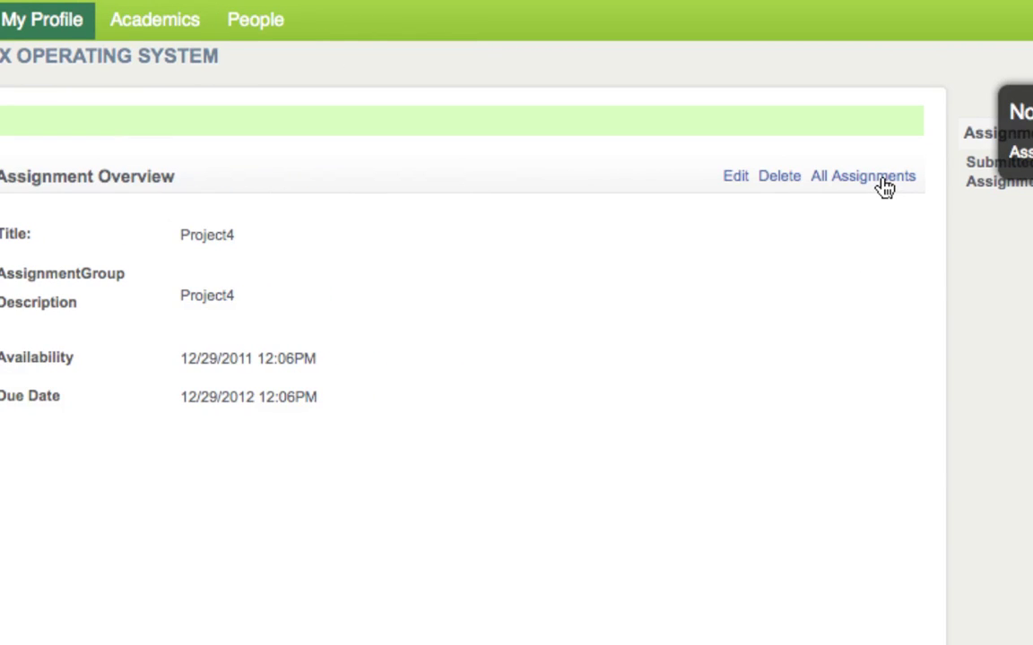
left_click(883, 184)
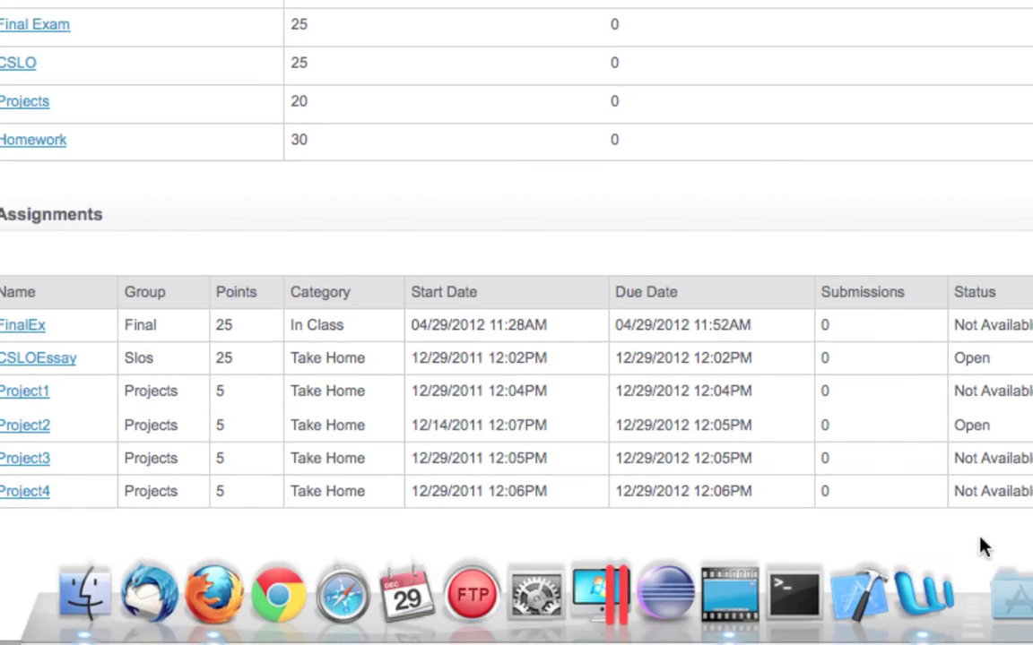
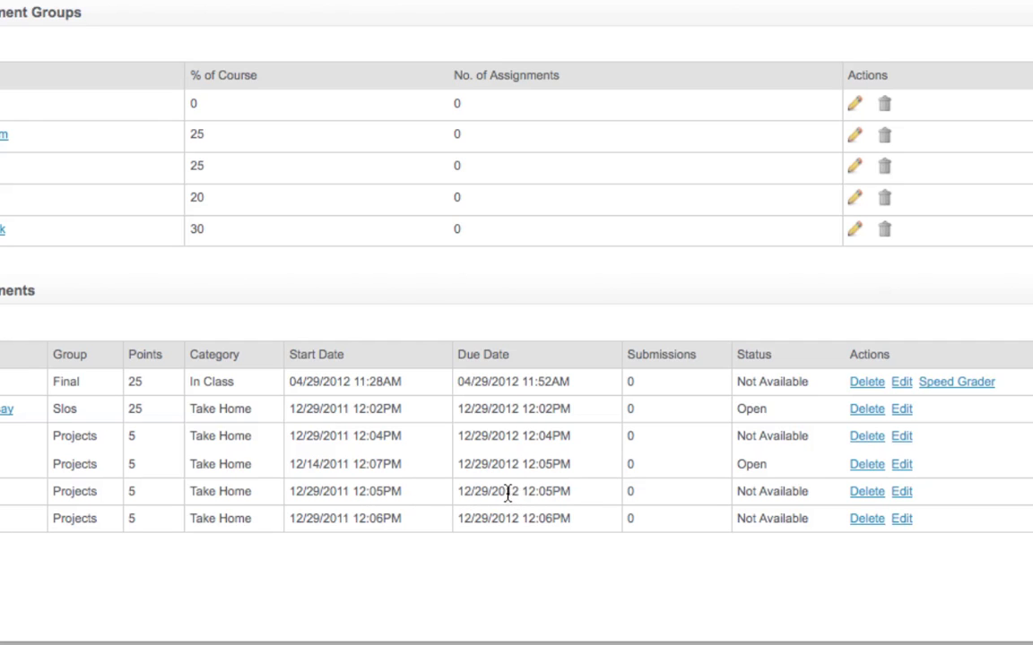
Set the publish date of Project4 to 12/29/2011 12:09, save the changes and return to the assignment list.
left_click_drag(505, 493, 518, 495)
left_click(901, 520)
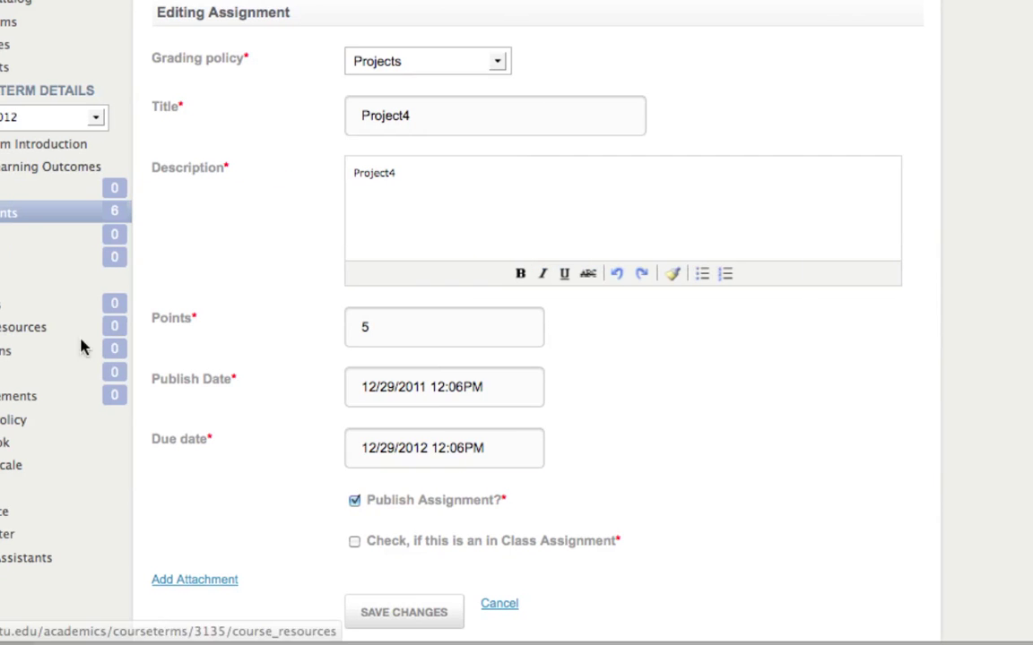
left_click(353, 387)
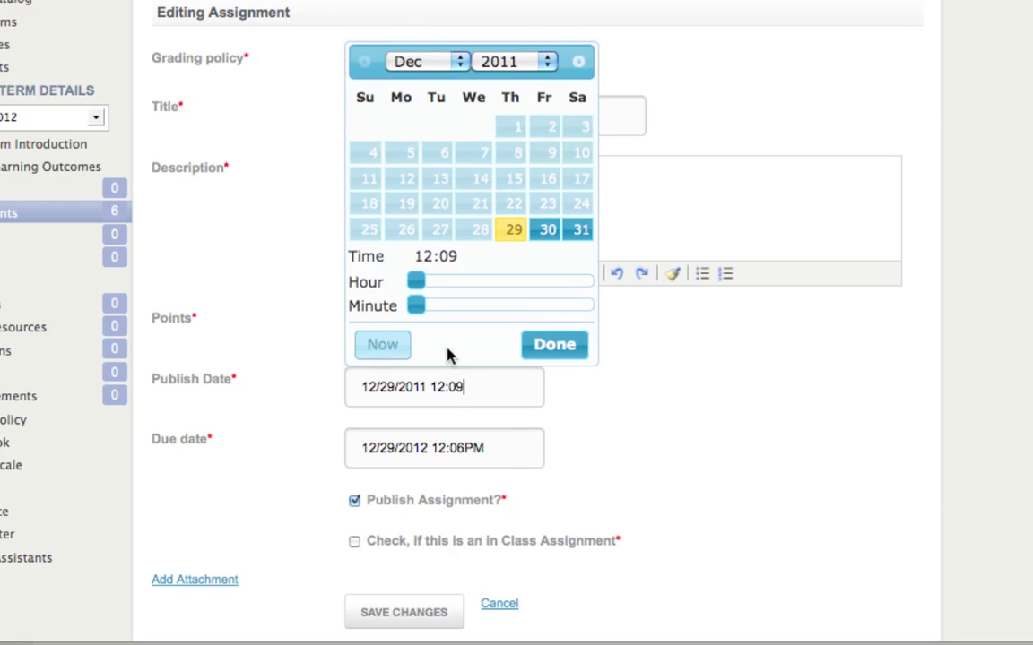
left_click(554, 346)
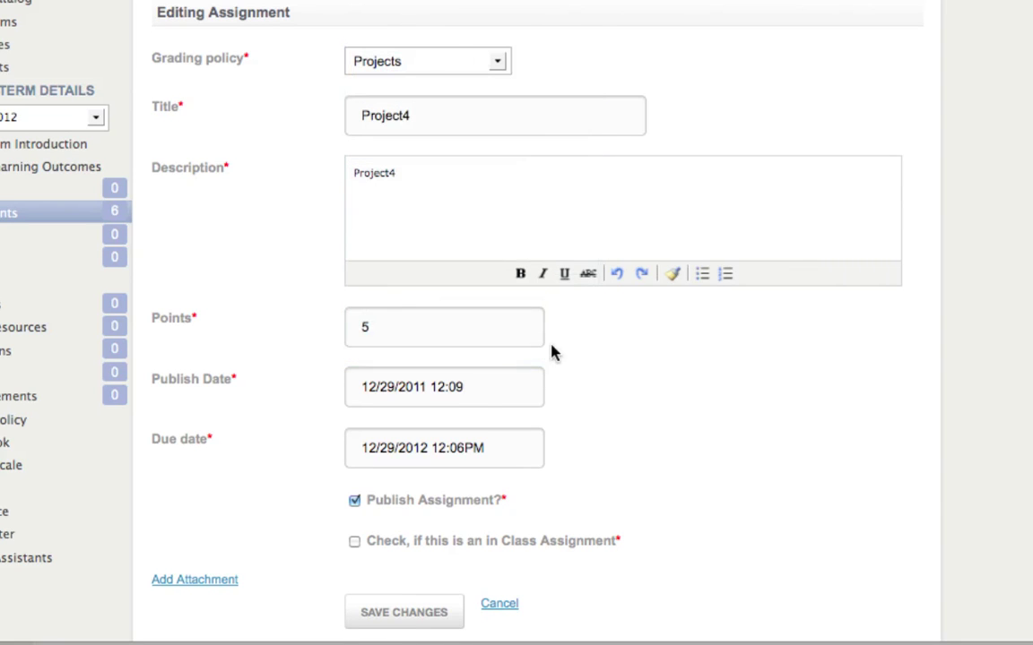
left_click(412, 622)
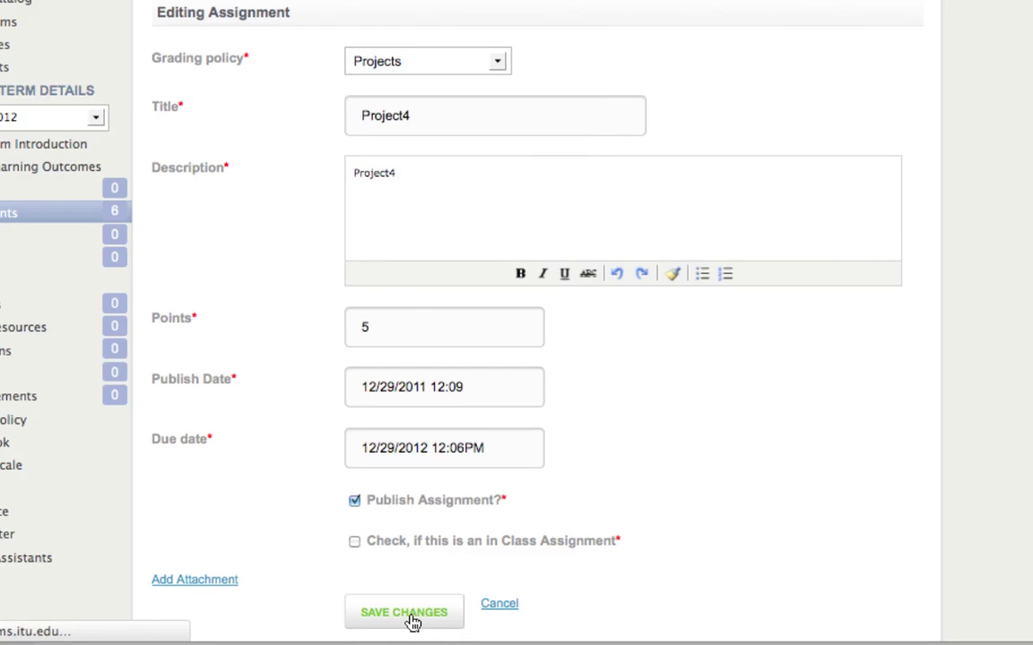
scroll(628, 62, "up", 3)
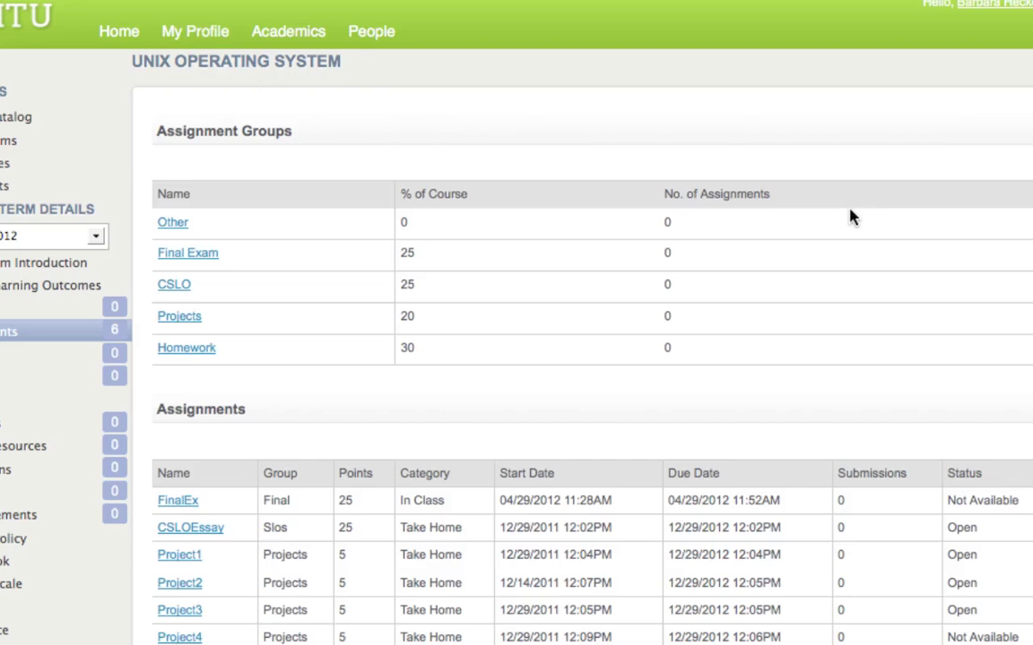
Switch to the Word syllabus to check the homework grading requirements and return to Firefox.
scroll(891, 611, "down", 2)
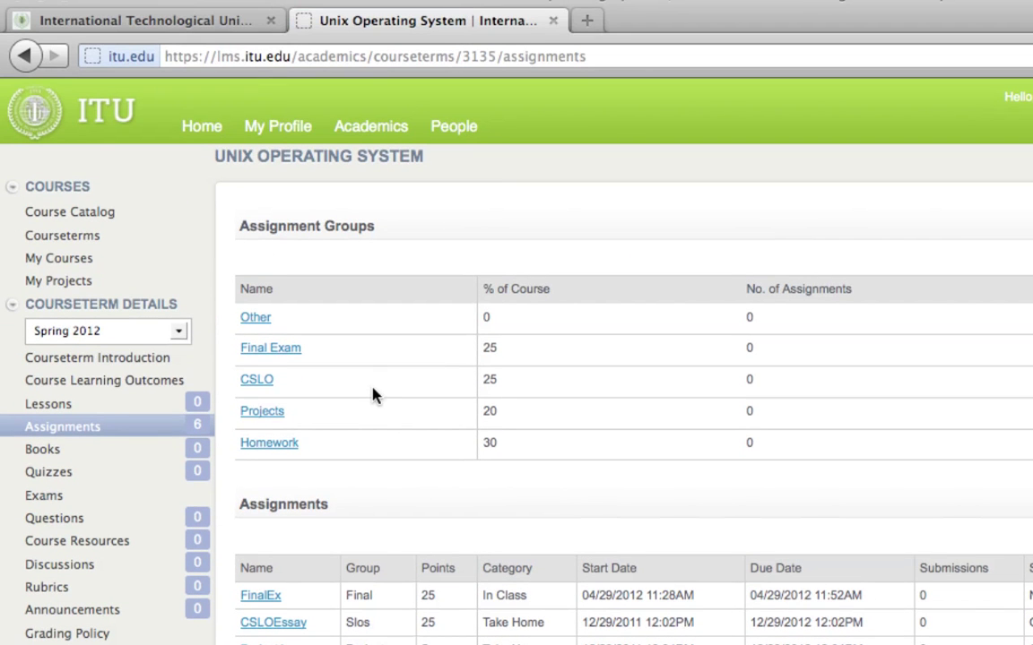
scroll(373, 393, "down", 3)
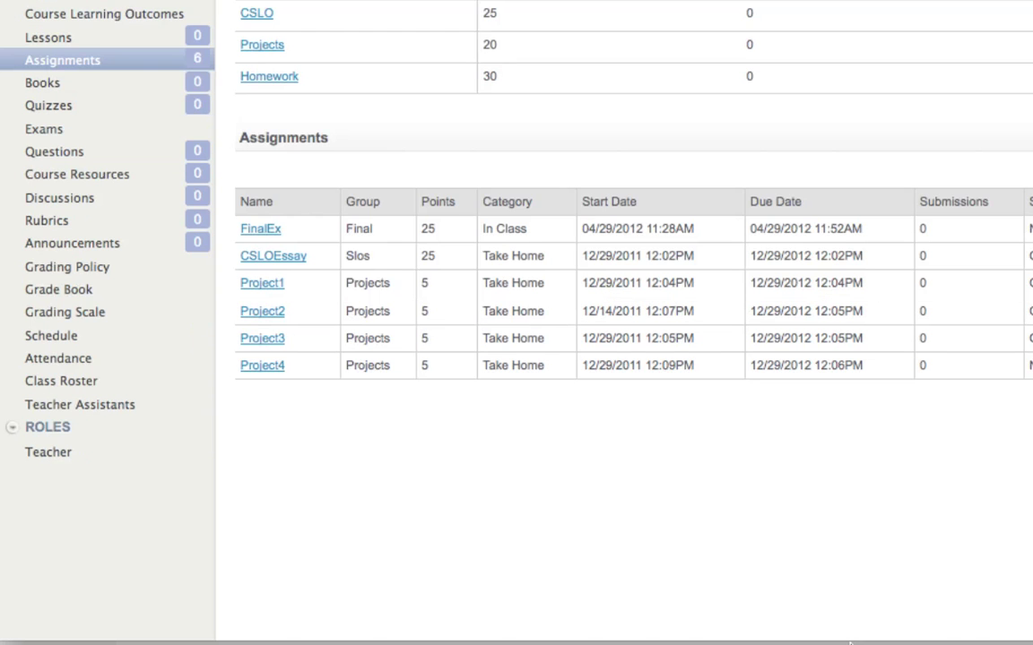
mouse_move(843, 618)
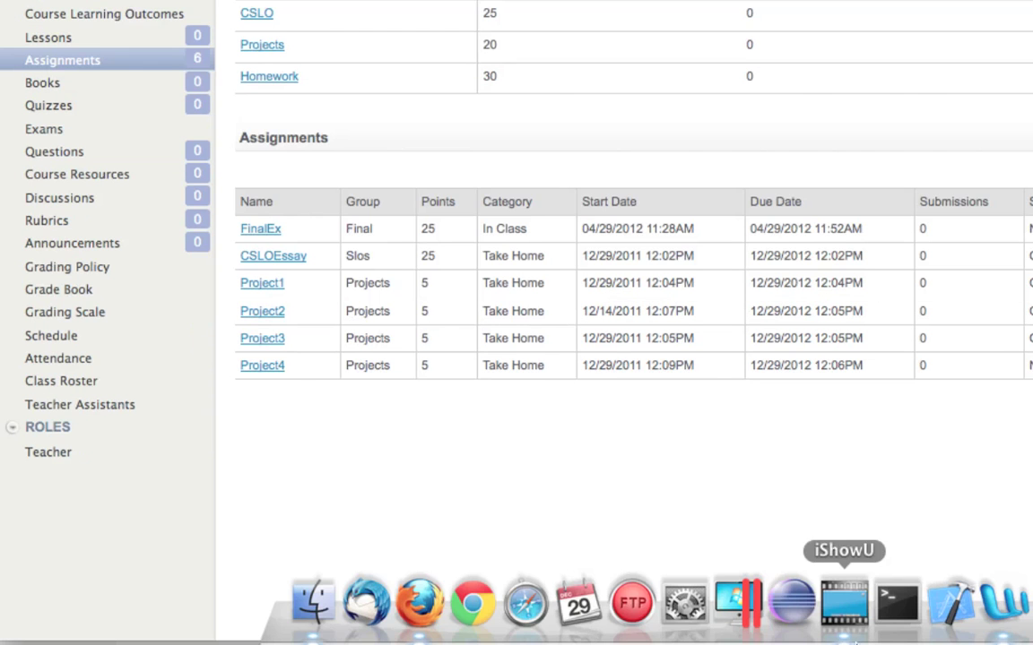
left_click(1005, 625)
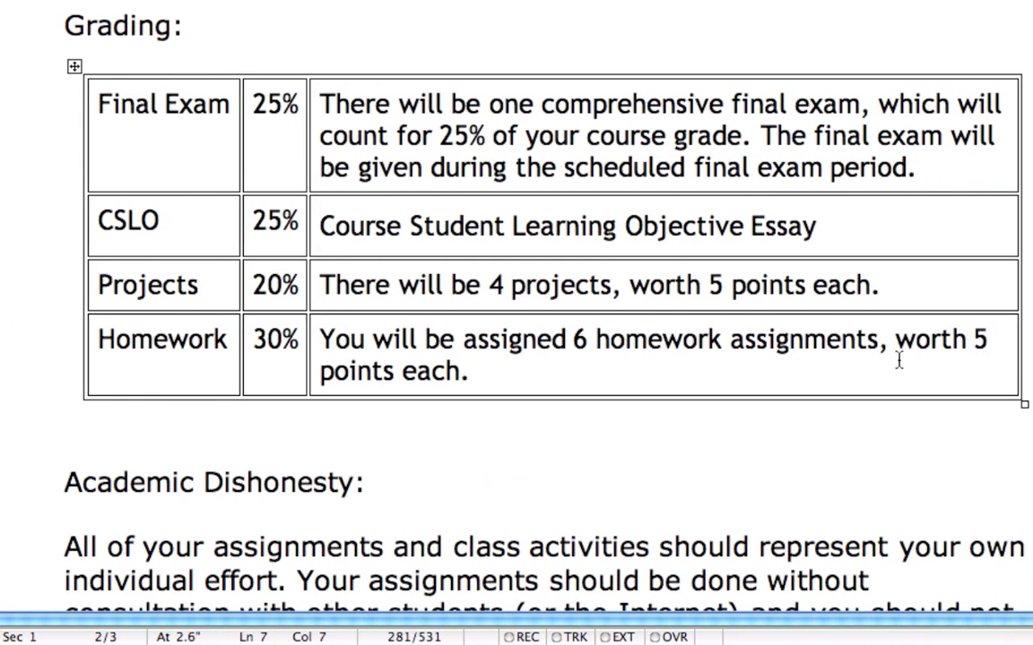
mouse_move(439, 627)
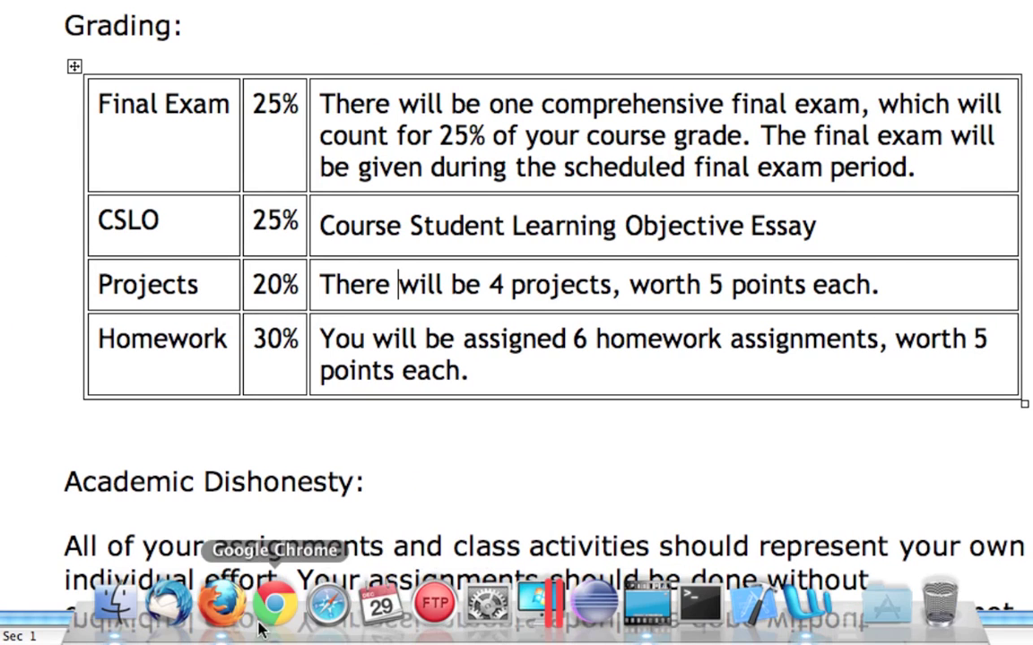
left_click(224, 619)
Start a new assignment with the grading policy Assignments and the assignment group Homework.
scroll(484, 107, "up", 3)
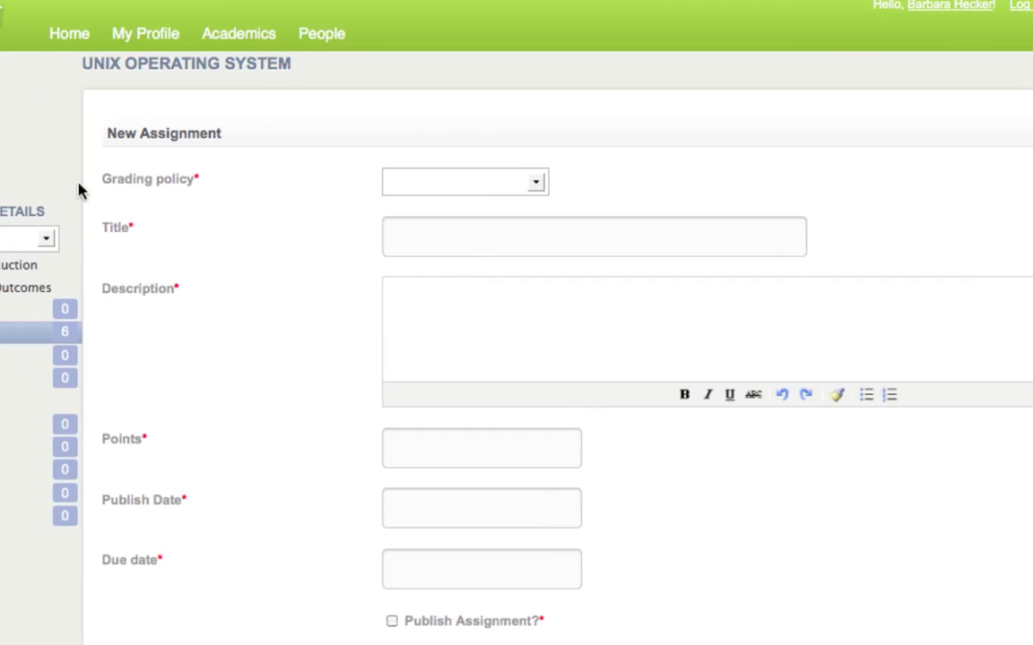
left_click(535, 183)
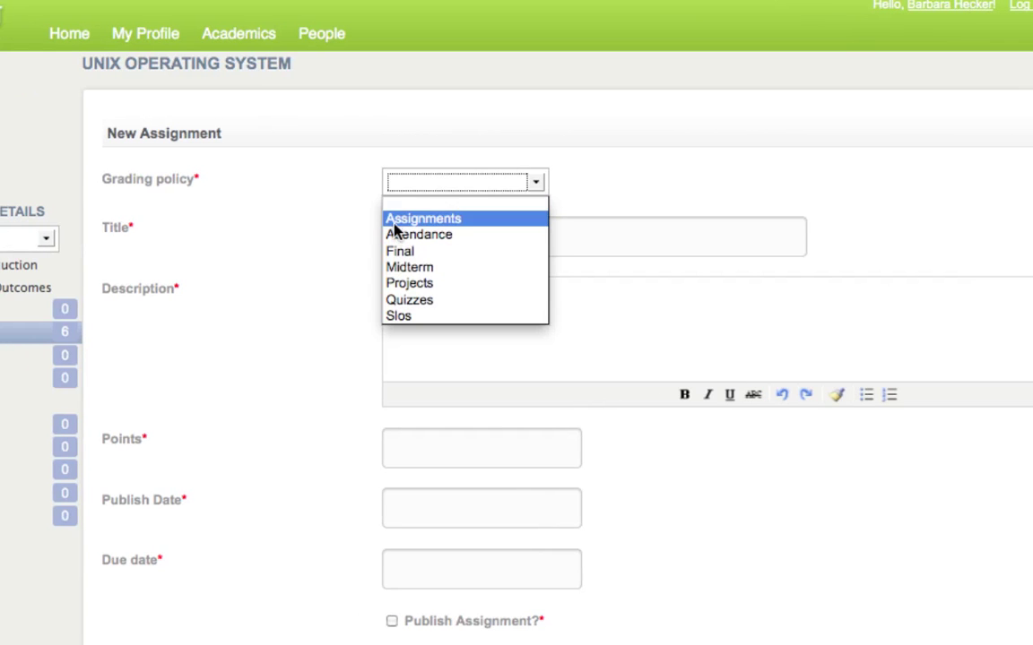
left_click(395, 222)
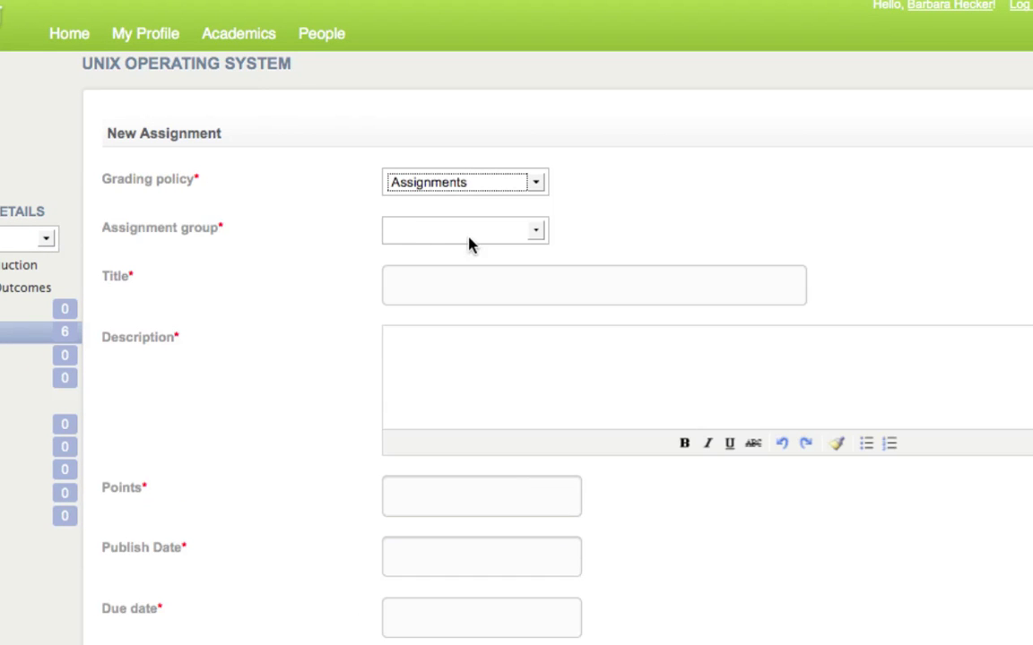
left_click(538, 233)
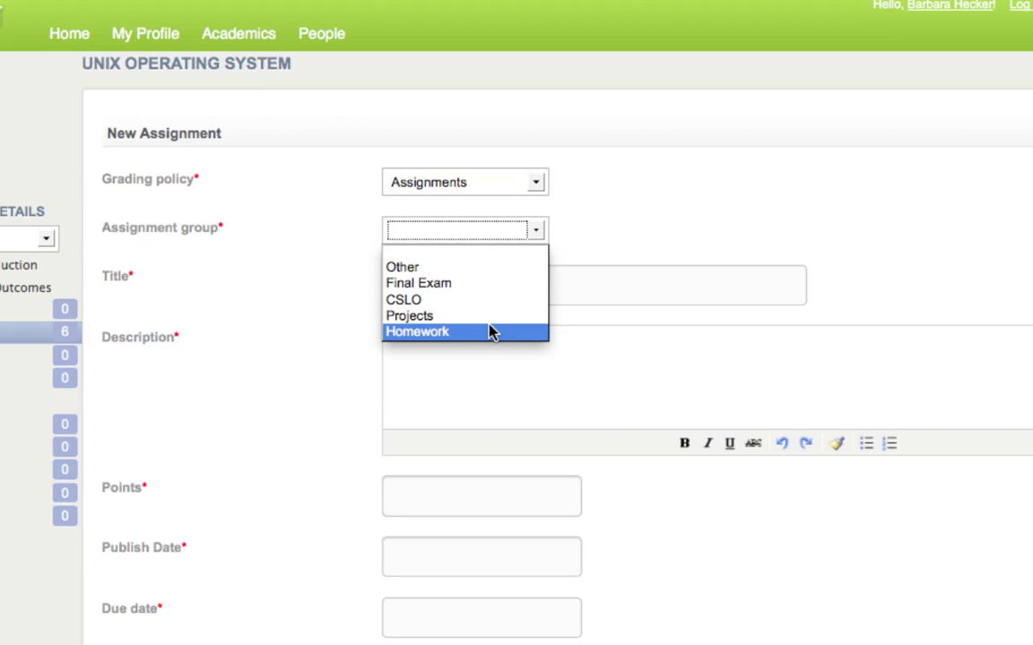
left_click(423, 332)
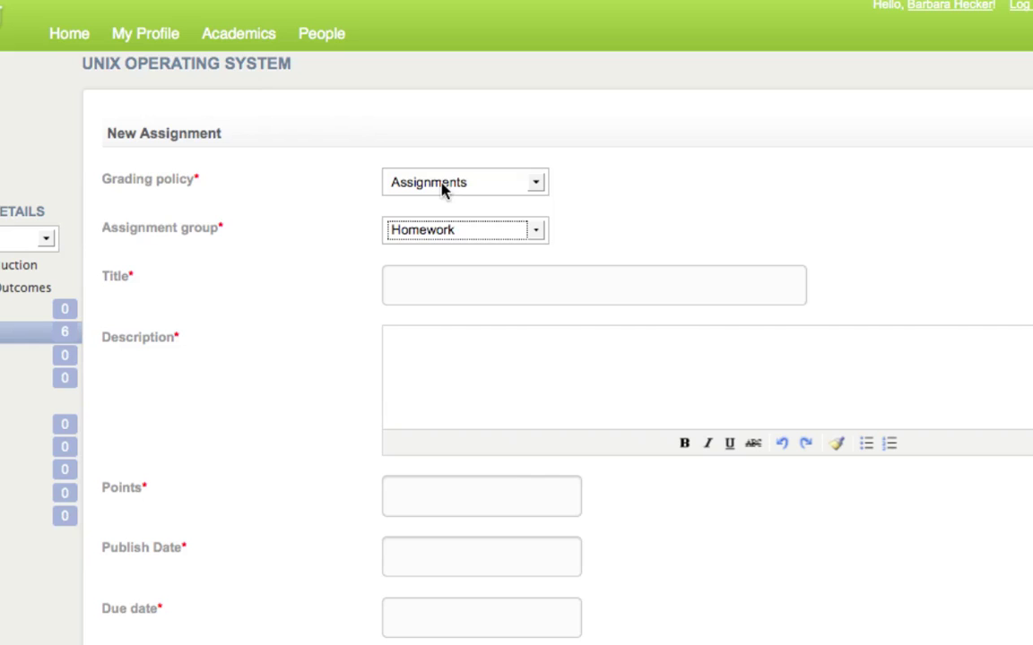
Enter Assign1 as the new assignment's title and description and set its points to 5.
left_click(445, 281)
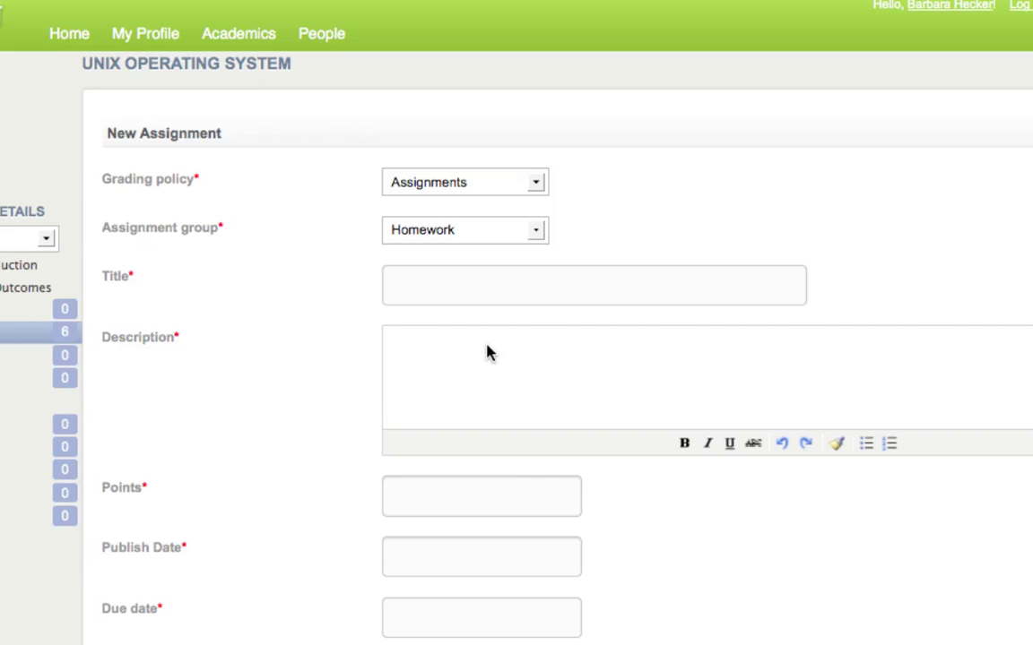
type("As")
key("BackSpace")
type("ssign1Assign")
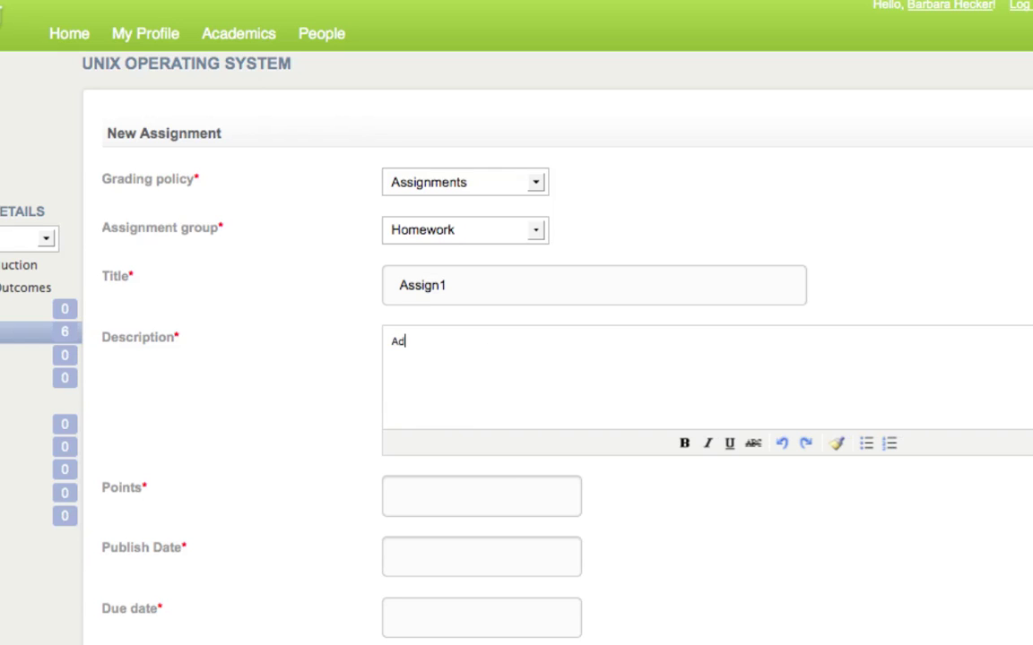
type("1")
scroll(428, 412, "down", 1)
left_click(420, 458)
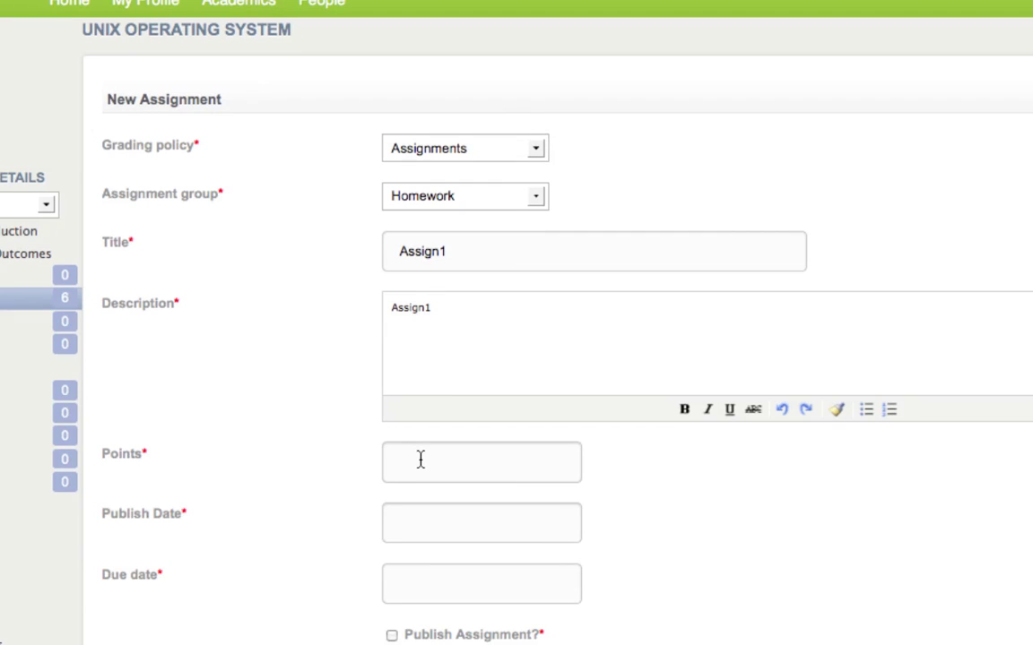
type("5")
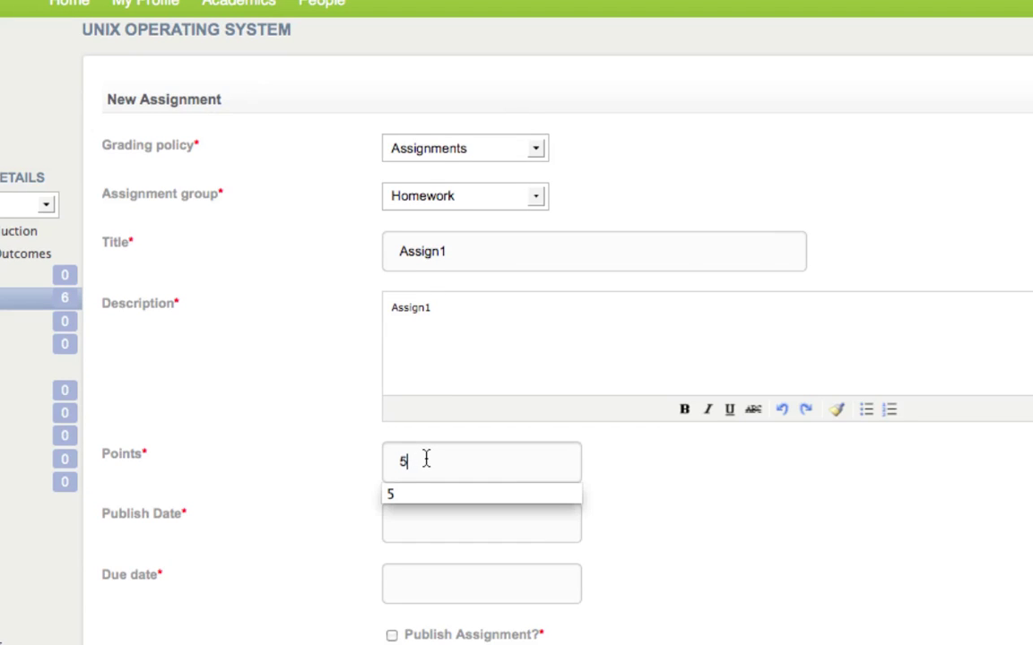
Switch to the Word syllabus to check the homework row of the grading table, and return to the new assignment form.
scroll(433, 461, "down", 3)
mouse_move(500, 619)
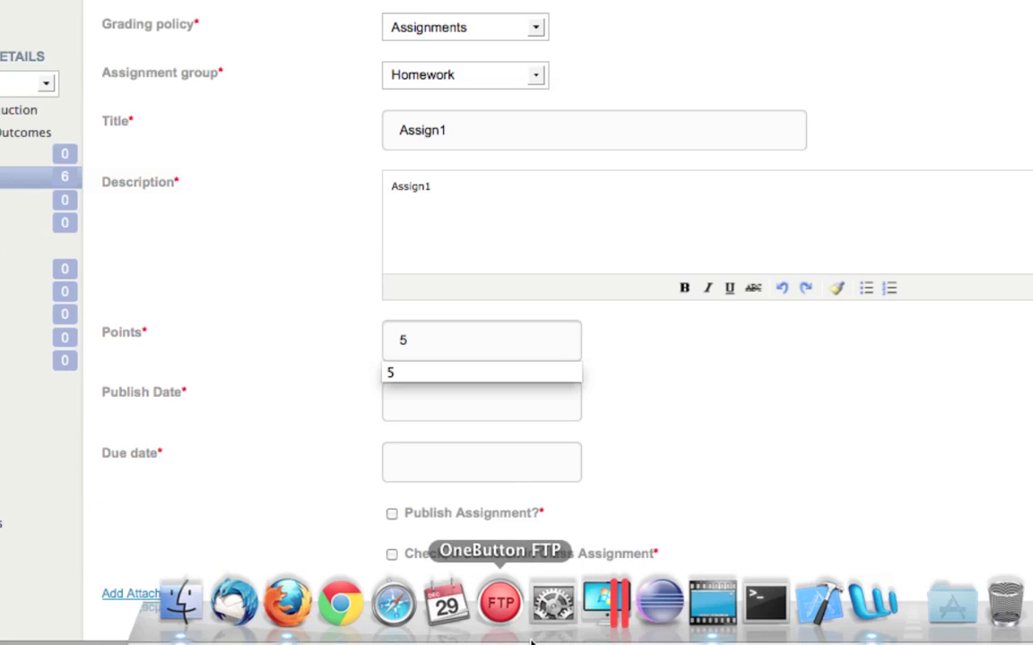
left_click(893, 617)
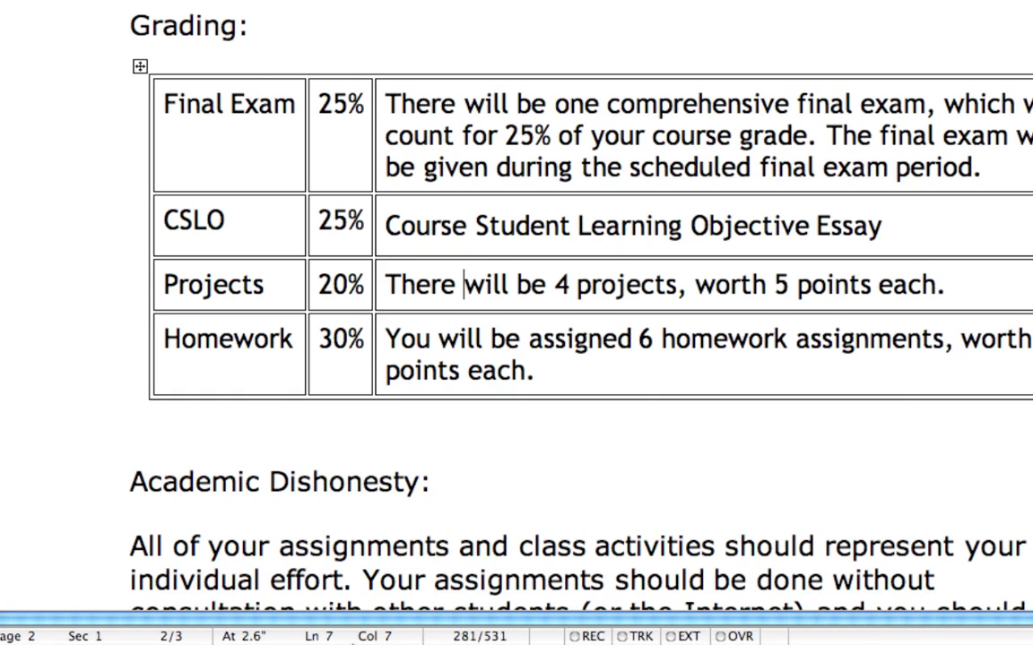
left_click(340, 608)
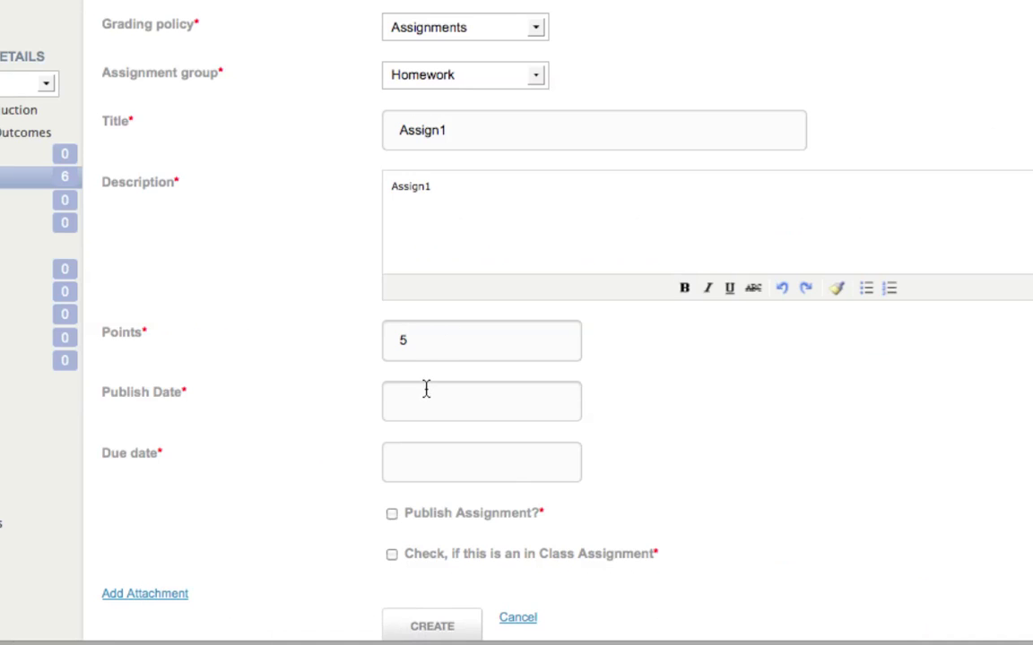
Set Assign1's publish date to 12/29/2011 12:10 and due date to 12/29/2012 12:10, and create the assignment.
left_click(426, 396)
left_click(421, 361)
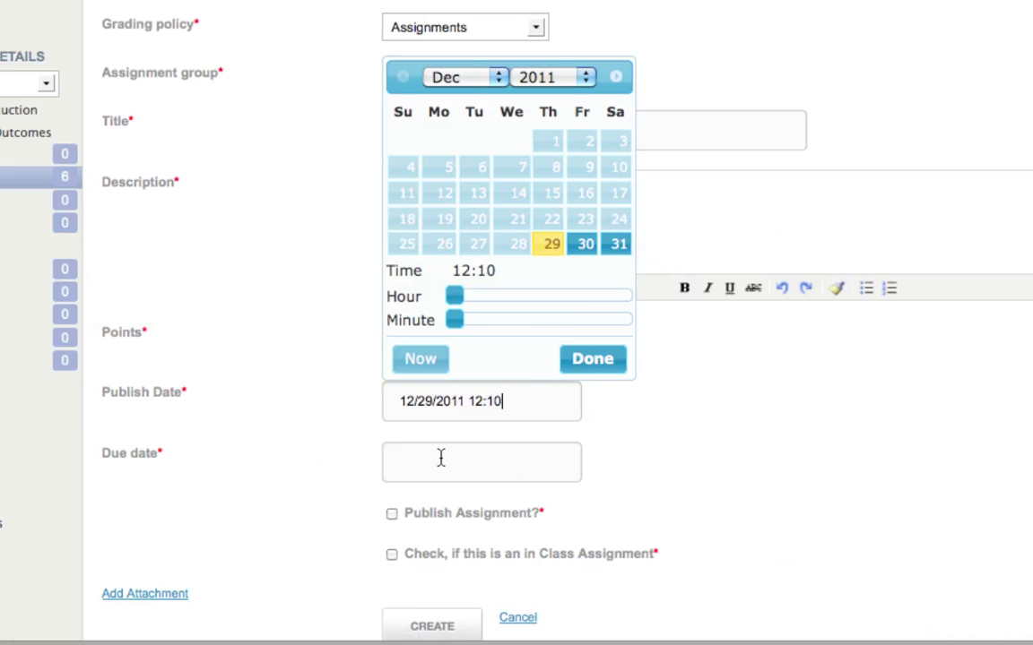
left_click(446, 465)
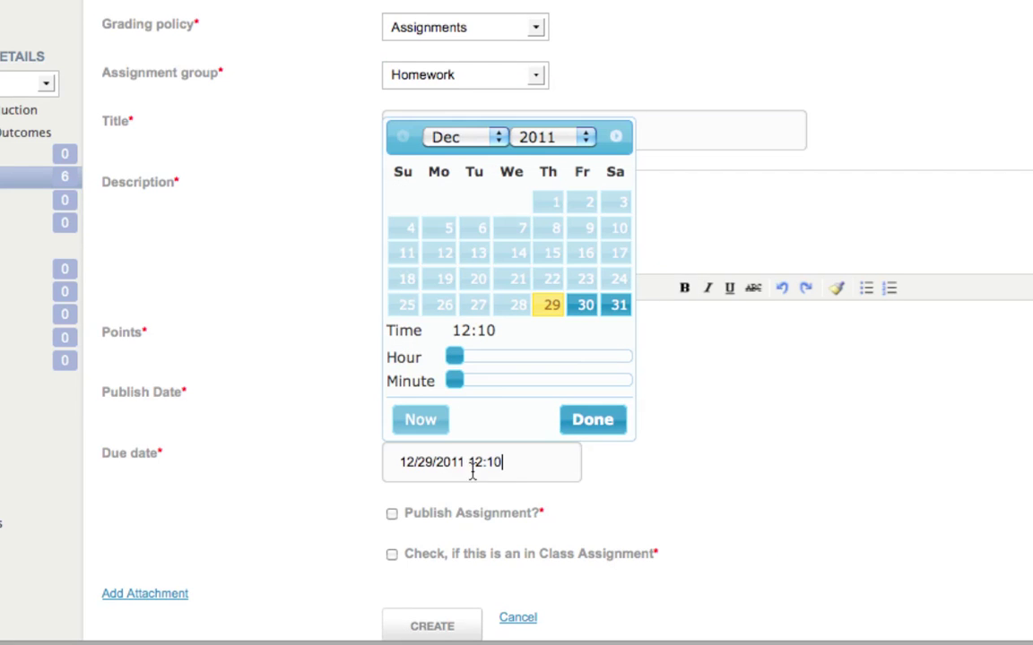
left_click(587, 142)
left_click(572, 176)
left_click(599, 446)
scroll(598, 447, "down", 3)
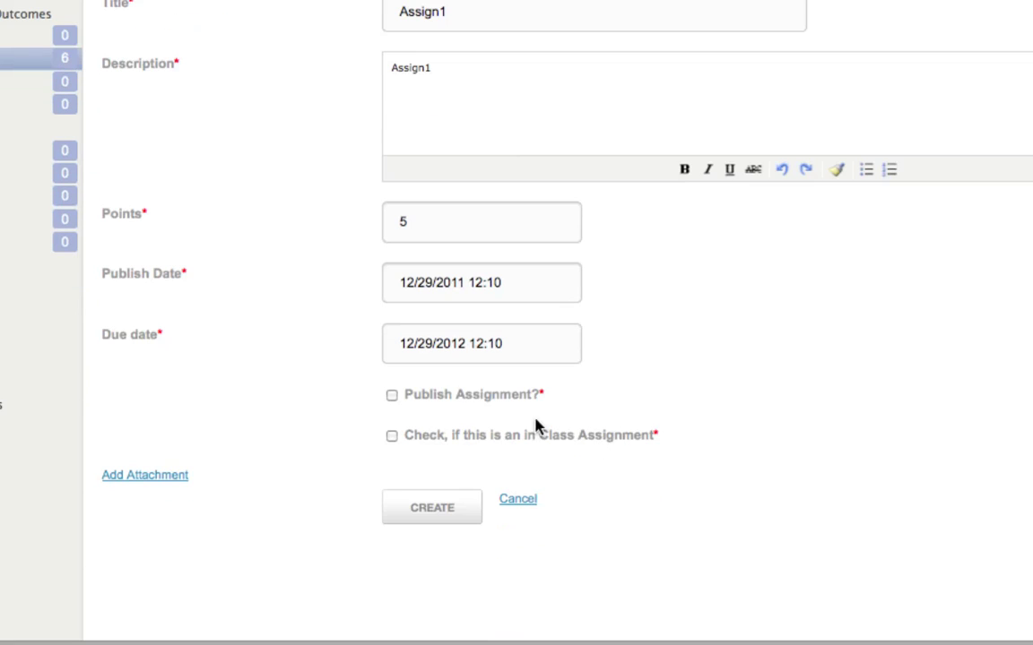
left_click(435, 510)
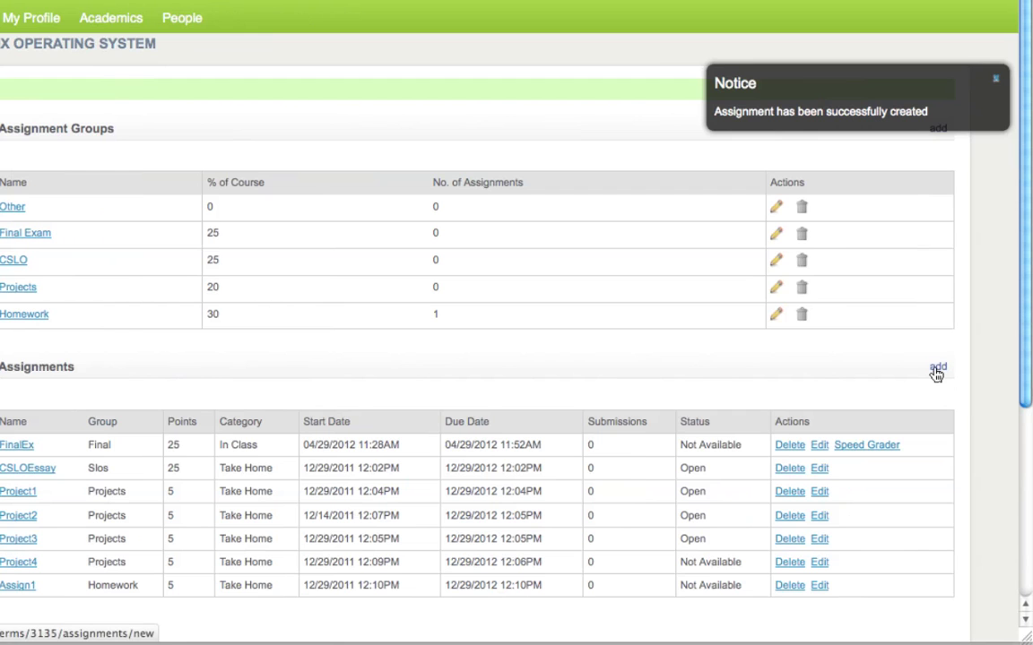
Start another new assignment with the grading policy Assignments and the assignment group Homework.
left_click(937, 368)
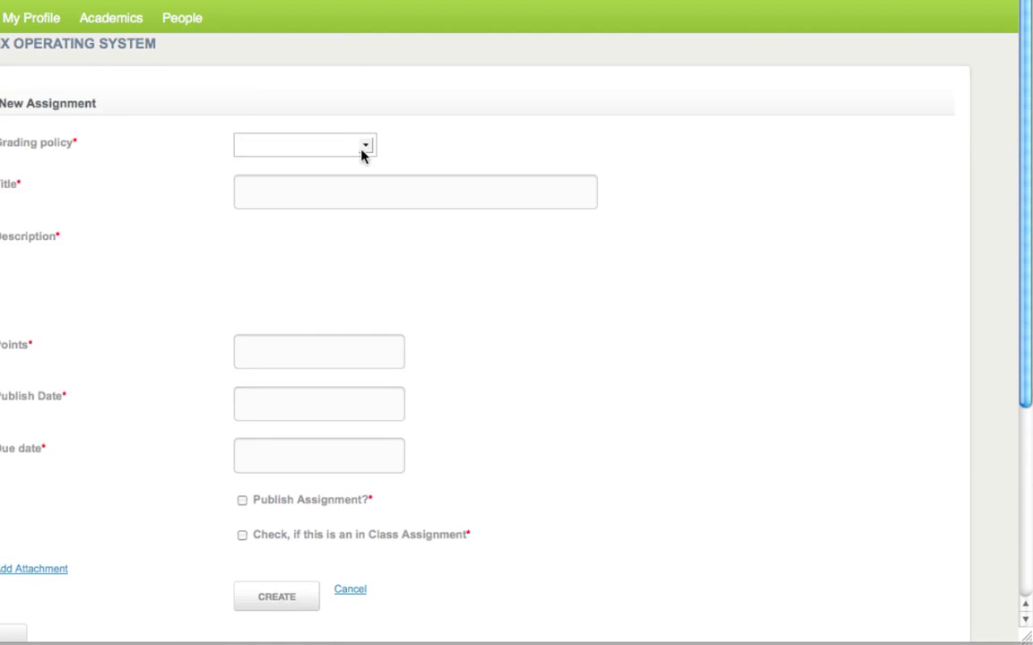
left_click(300, 147)
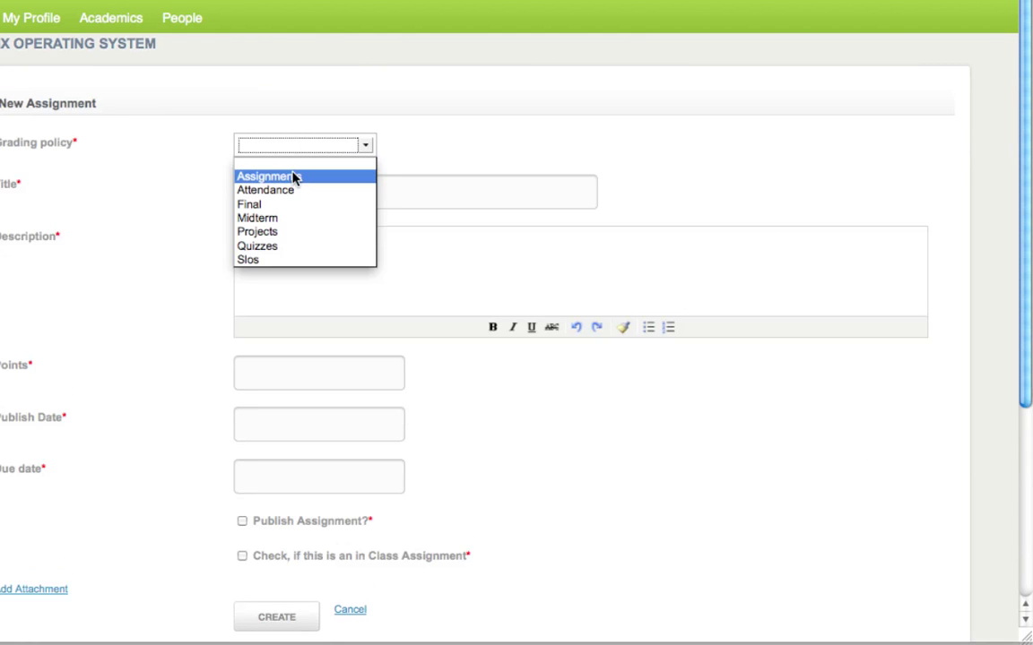
left_click(293, 177)
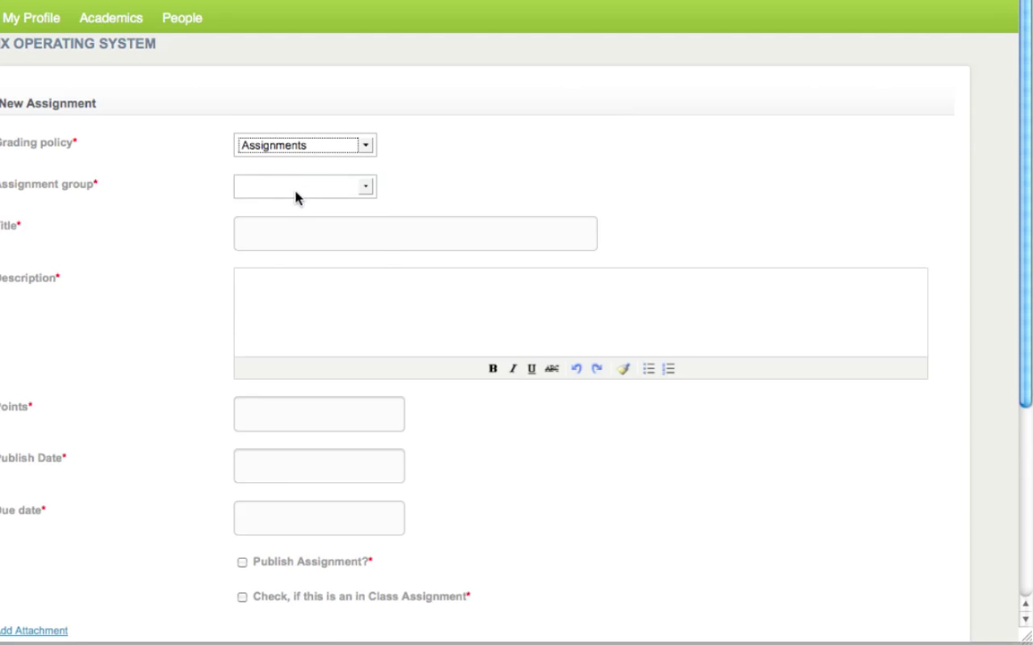
left_click(296, 190)
left_click(272, 271)
Enter Assign2 as the new assignment's title and description and set its points to 5.
left_click(301, 222)
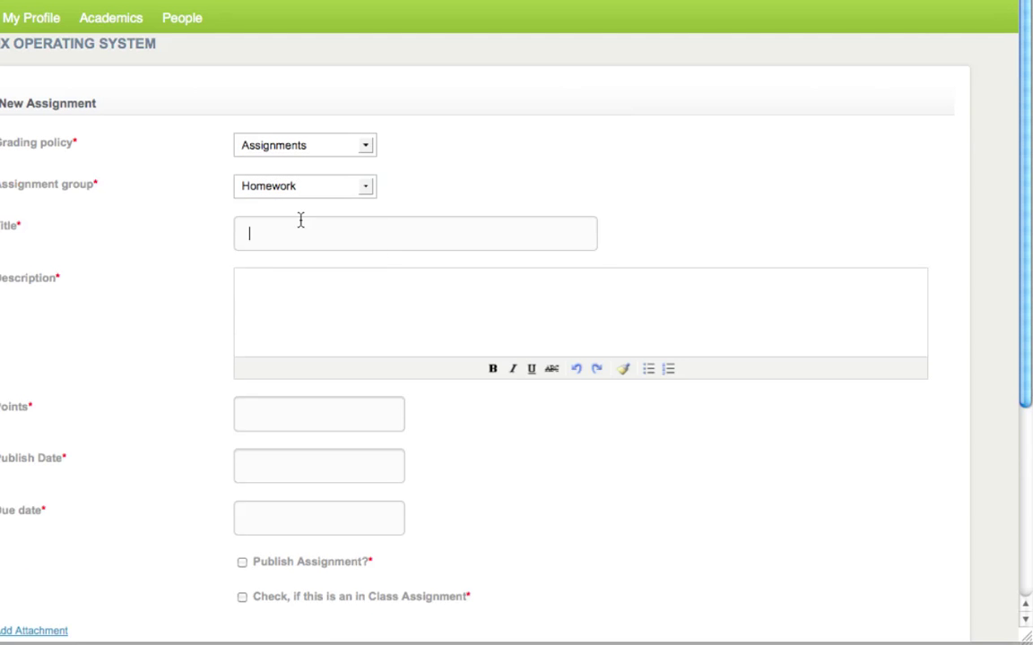
type("Assign2")
left_click(317, 313)
type("Assig")
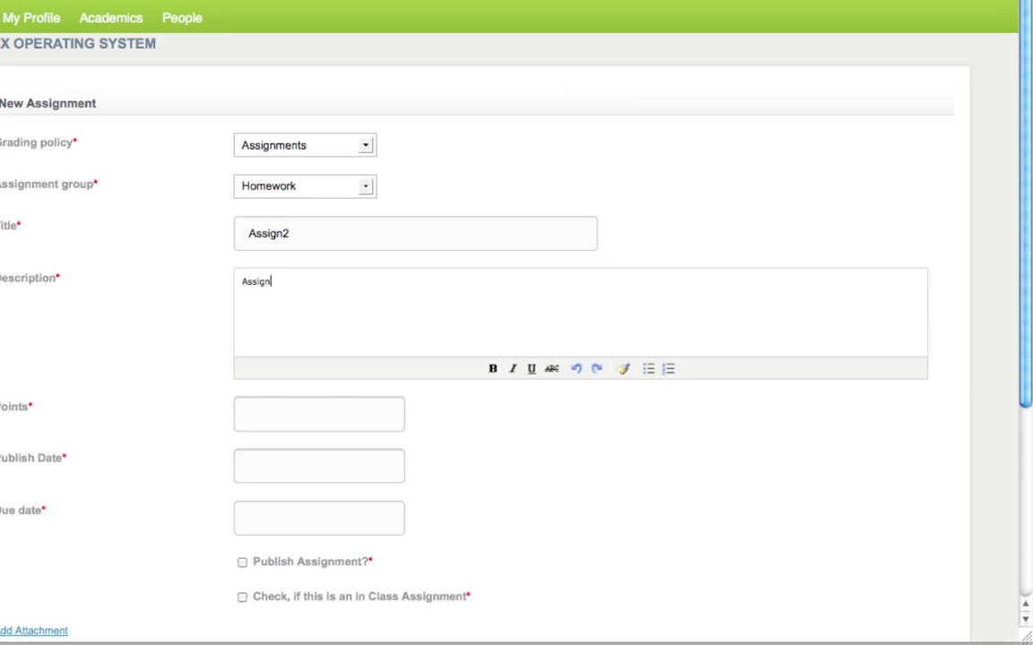
left_click(257, 417)
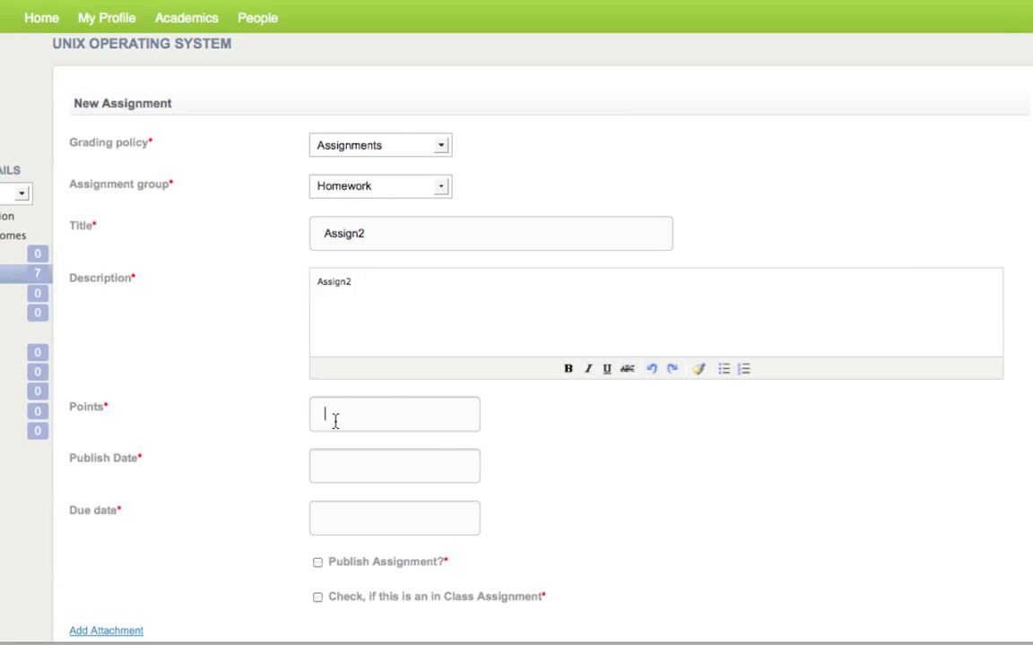
type("5")
Set Assign2's publish date to 12/29/2011 12:11 and its due date to 03/29/2012 12:11.
left_click(372, 479)
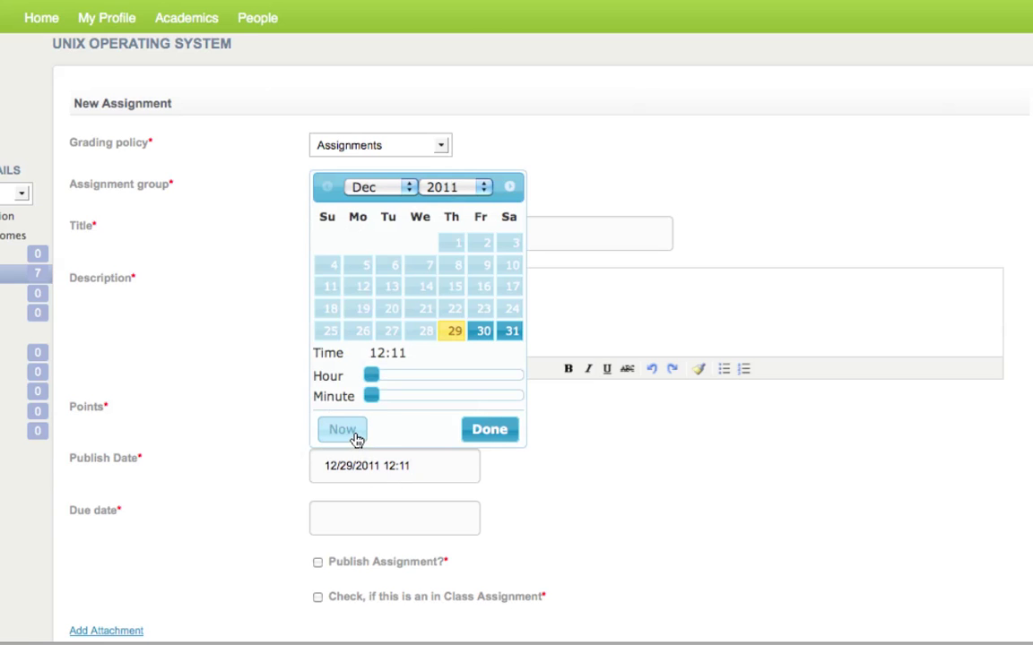
left_click(502, 436)
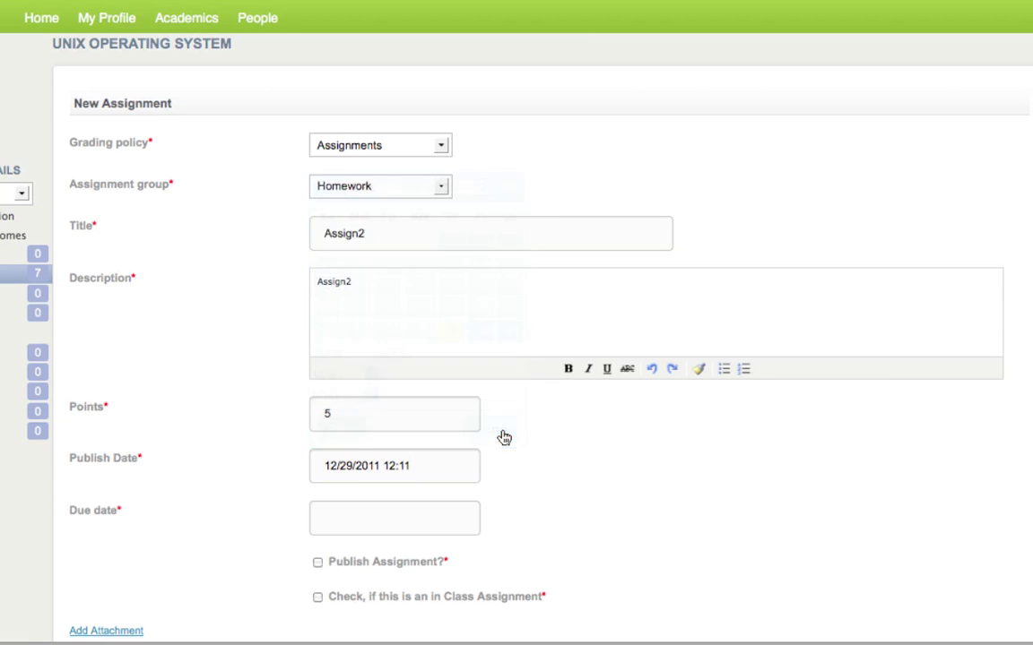
scroll(503, 437, "down", 2)
scroll(413, 417, "down", 1)
left_click(409, 415)
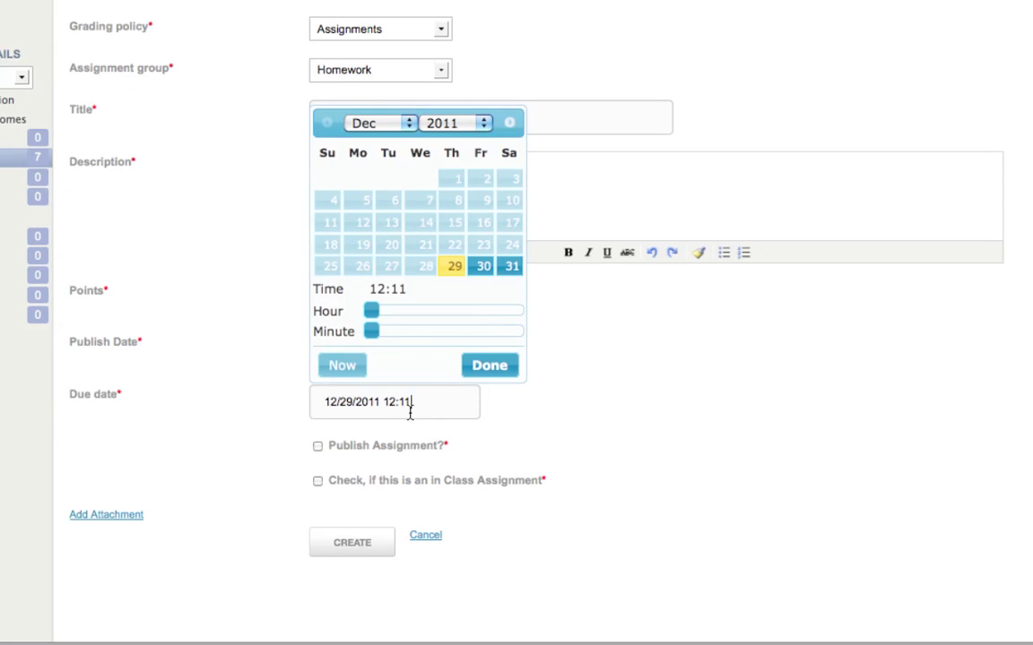
left_click(455, 123)
left_click(459, 158)
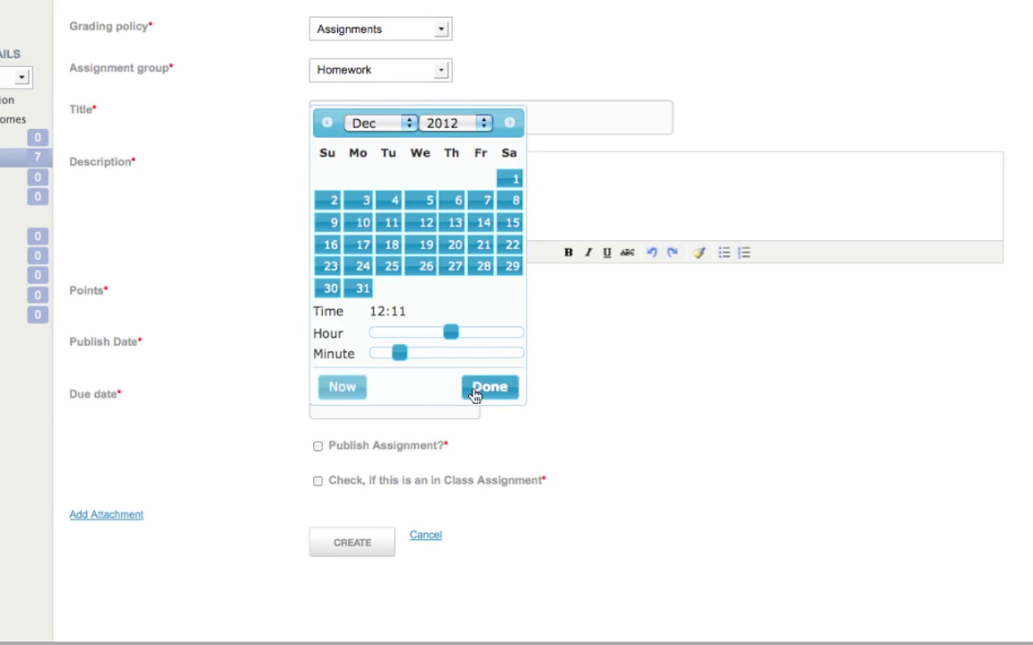
left_click(412, 125)
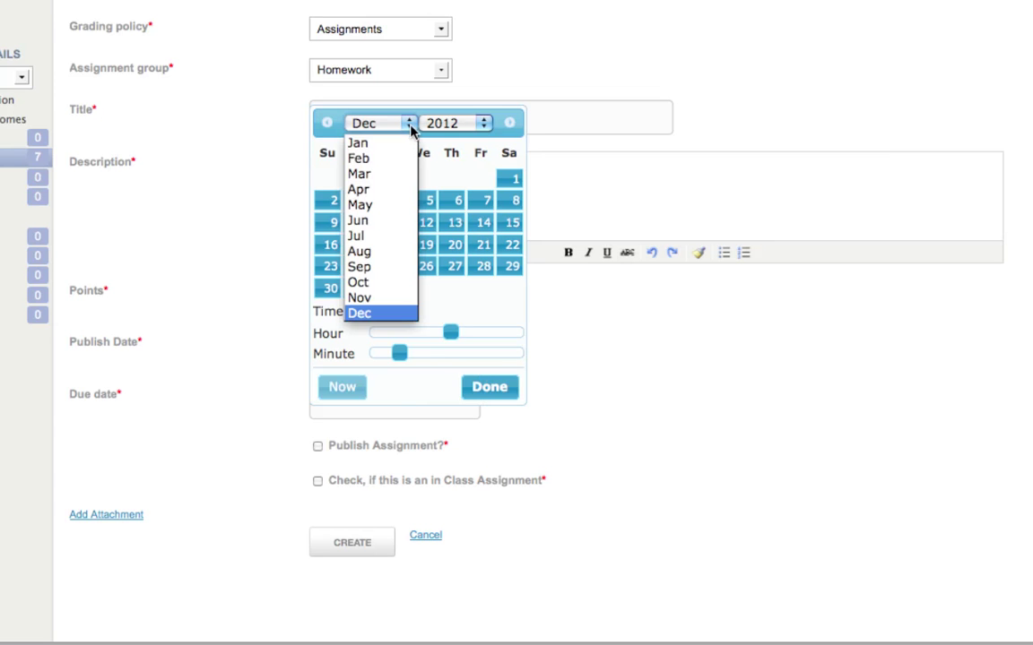
left_click(374, 175)
left_click(487, 384)
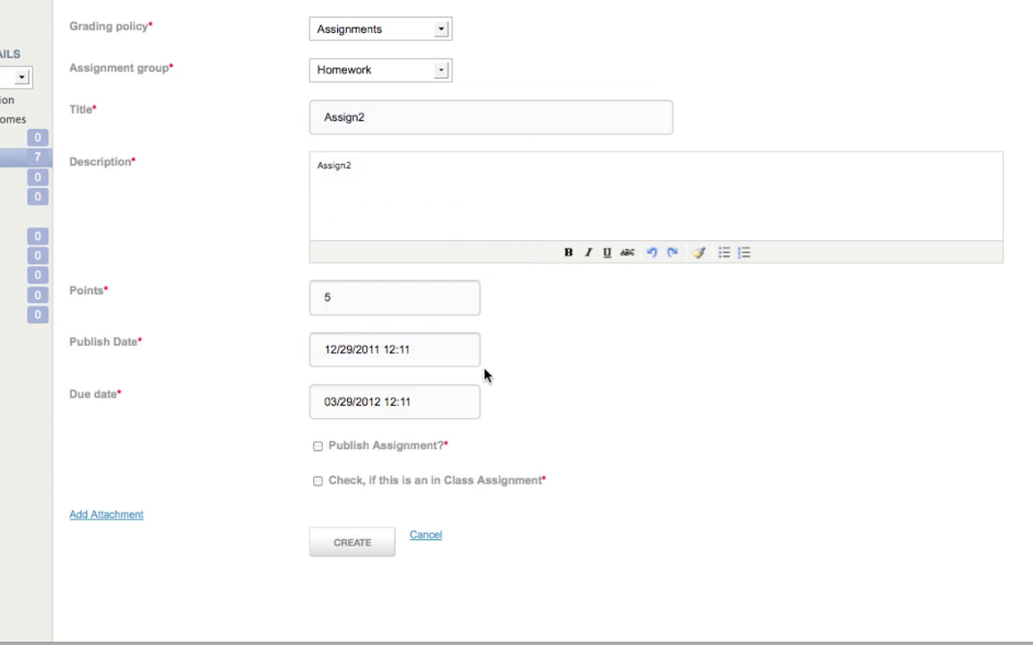
Mark Assign2 for publishing and create the assignment.
left_click(438, 448)
left_click(356, 553)
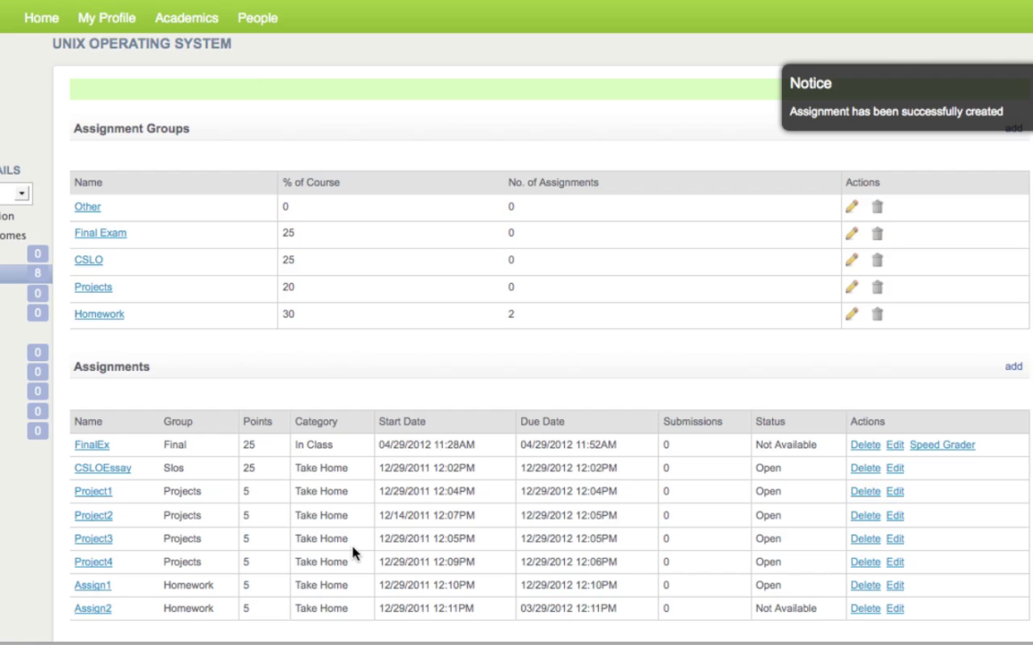
Start the third homework assignment with the grading policy Assignments and the assignment group Homework.
scroll(353, 553, "down", 2)
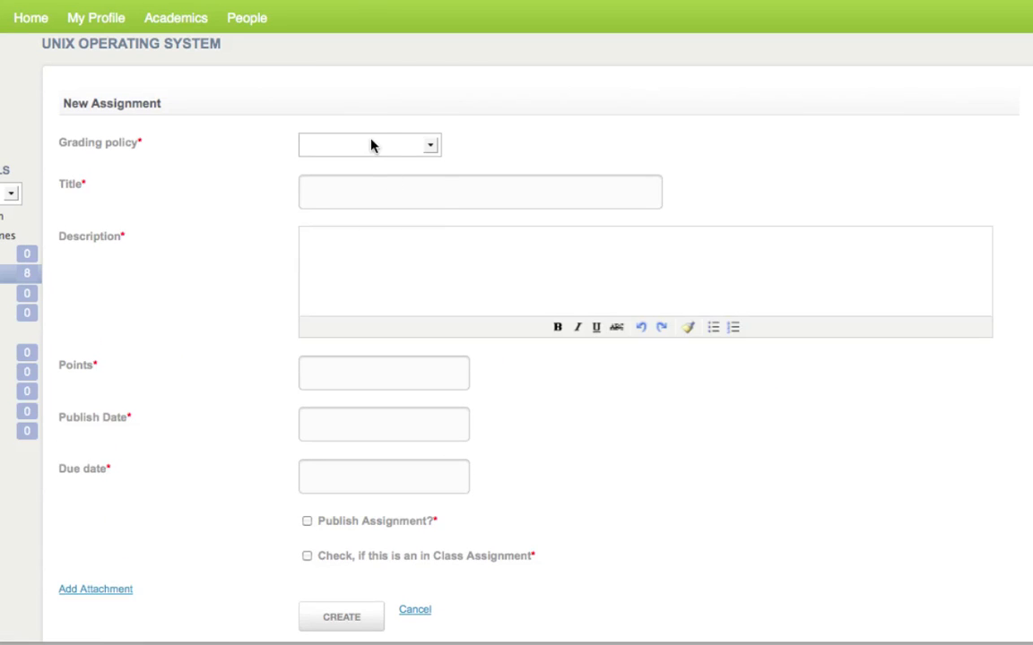
left_click(371, 145)
left_click(363, 175)
left_click(363, 187)
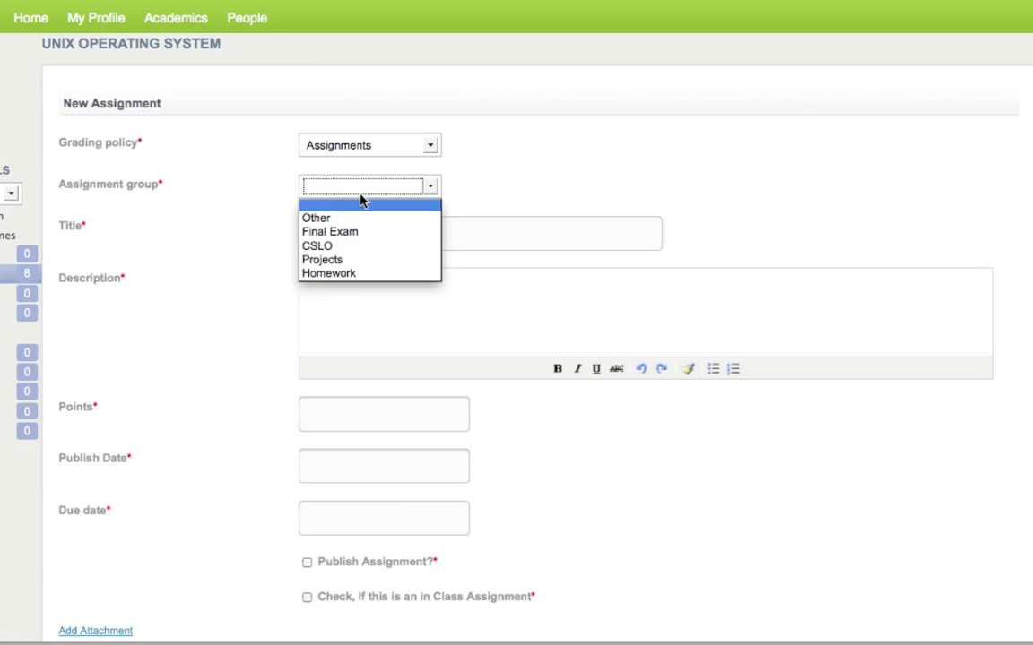
left_click(348, 275)
Enter Assign3 as the new assignment's title and description and set its points to 5.
left_click(352, 240)
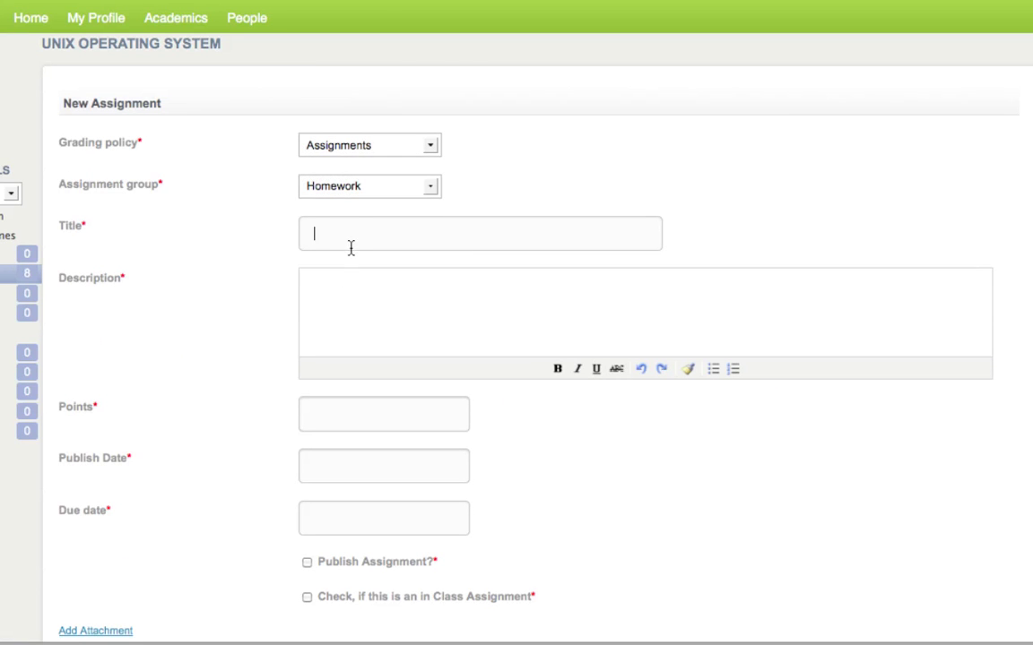
type("Assign2")
key("BackSpace")
type("33")
left_click(365, 425)
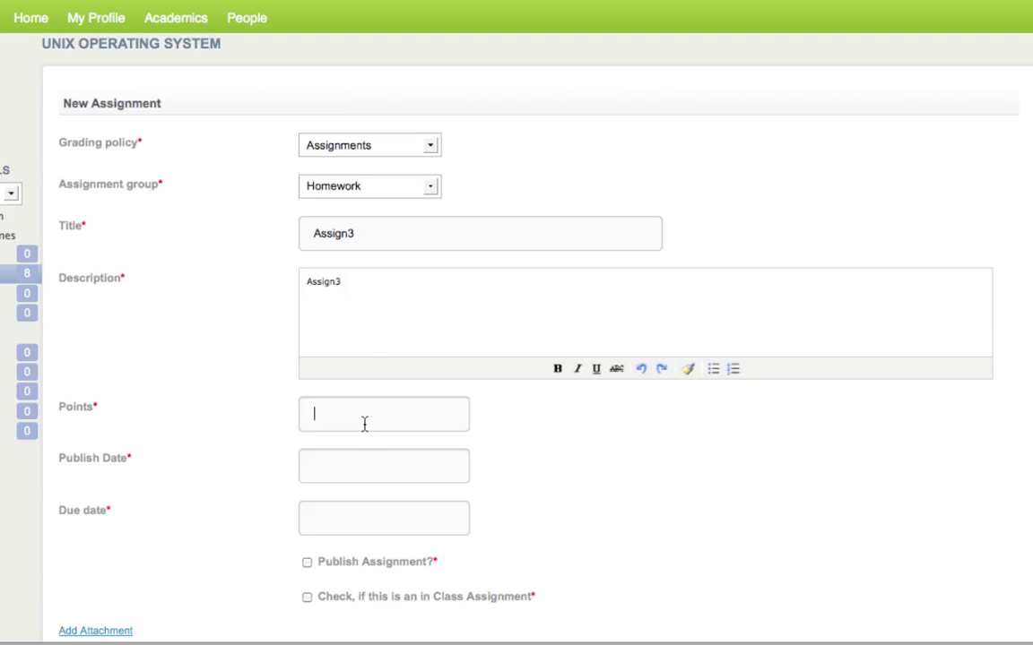
type("5")
Set Assign3's publish date to 12/29/2011 12:12 and its due date to 01/29/2012 12:12.
left_click(352, 473)
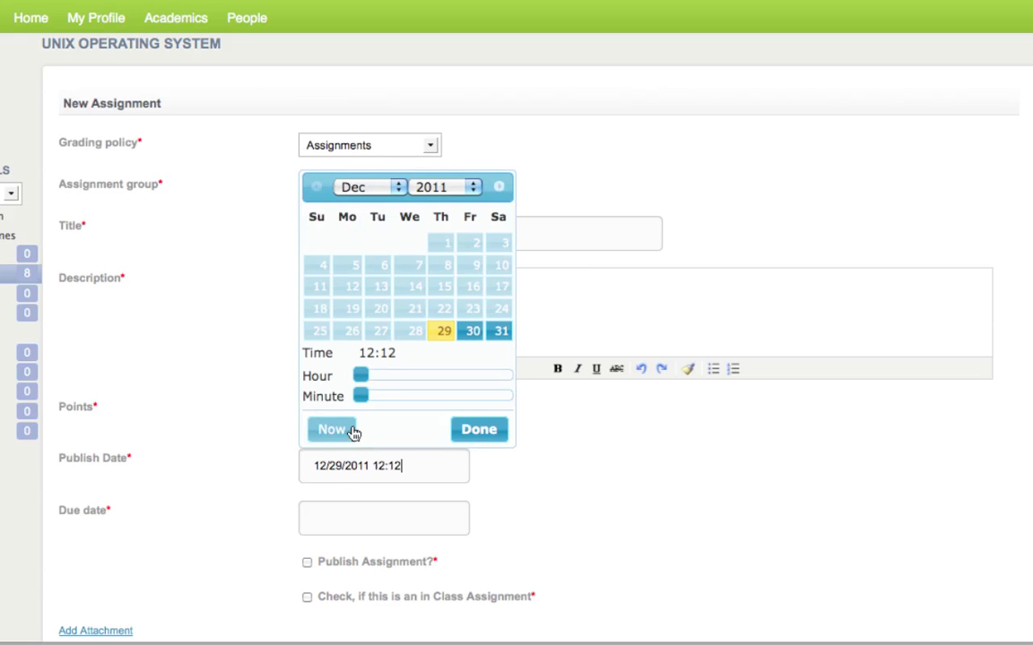
left_click(470, 430)
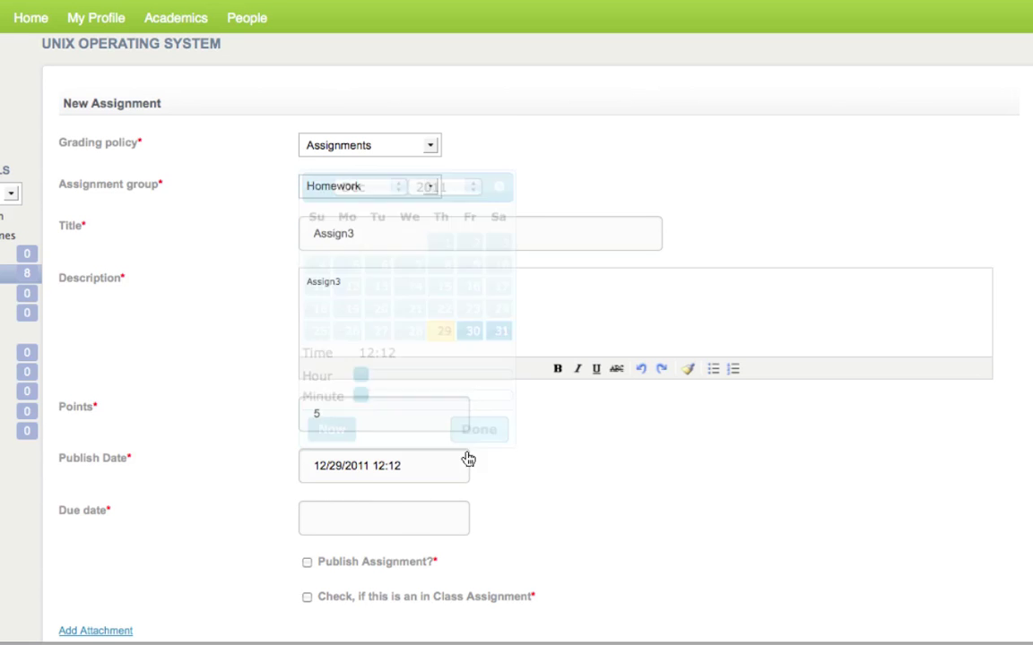
left_click(399, 528)
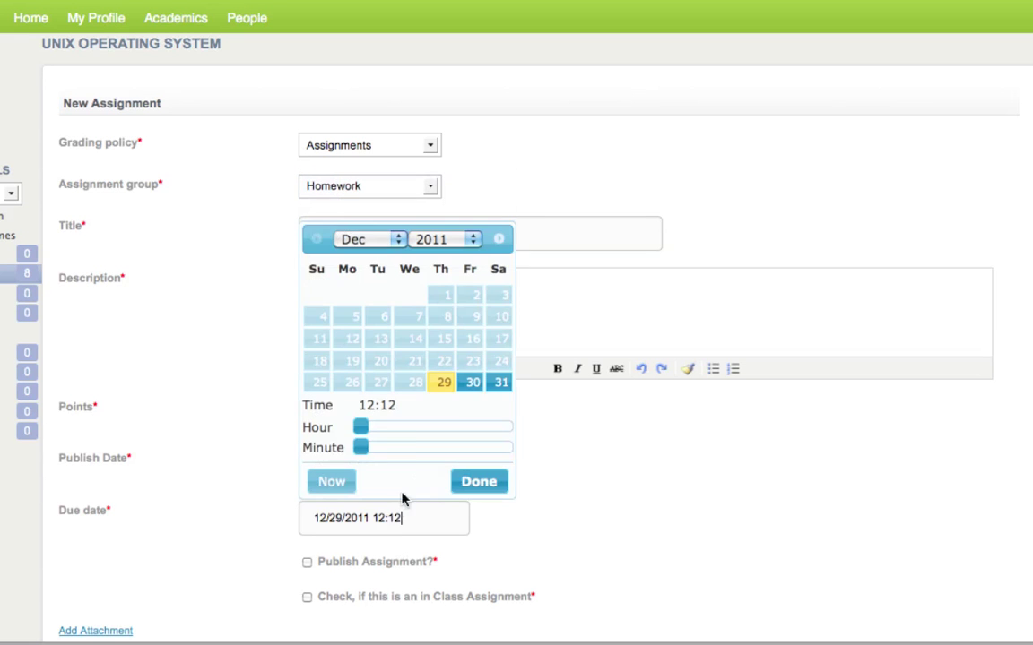
left_click(394, 241)
left_click(477, 242)
left_click(479, 242)
left_click(459, 263)
left_click(476, 239)
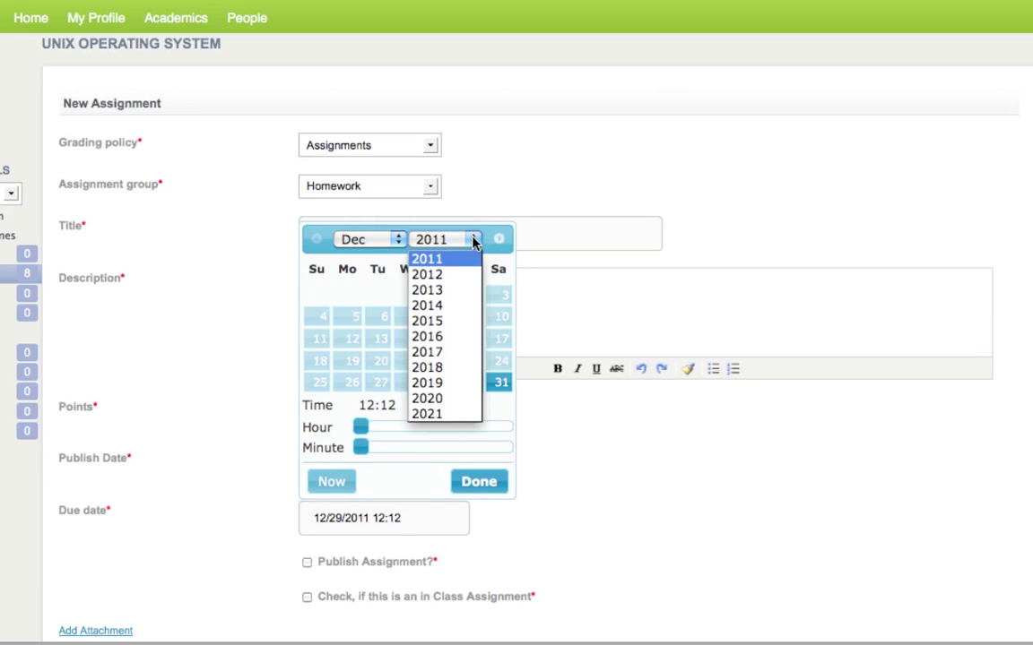
left_click(458, 275)
left_click(350, 242)
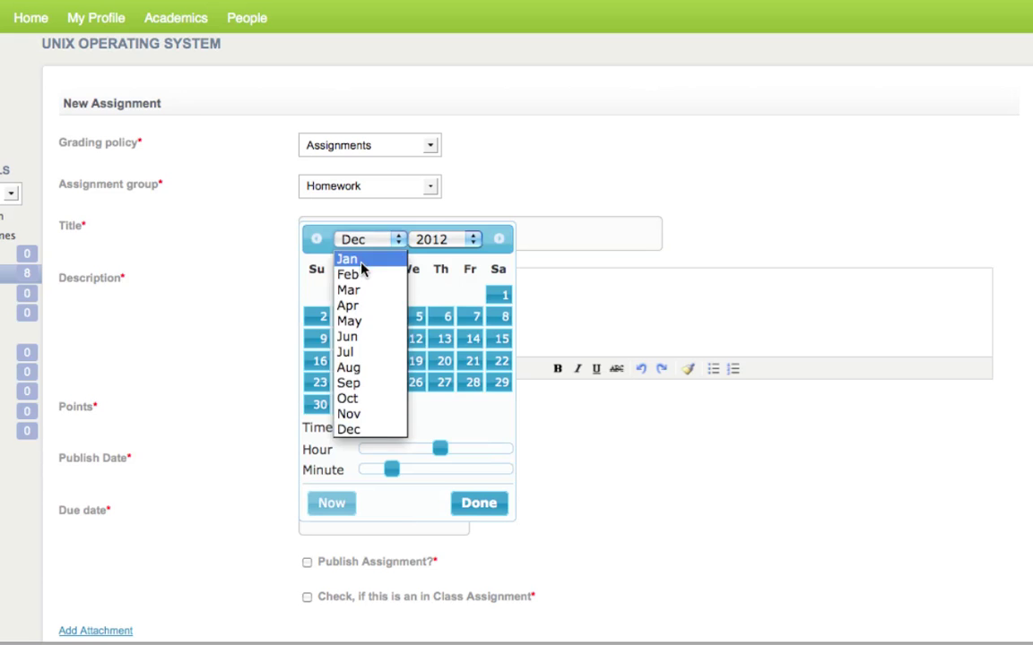
left_click(347, 259)
left_click(475, 481)
Mark Assign3 for publishing and create the assignment.
scroll(475, 481, "down", 2)
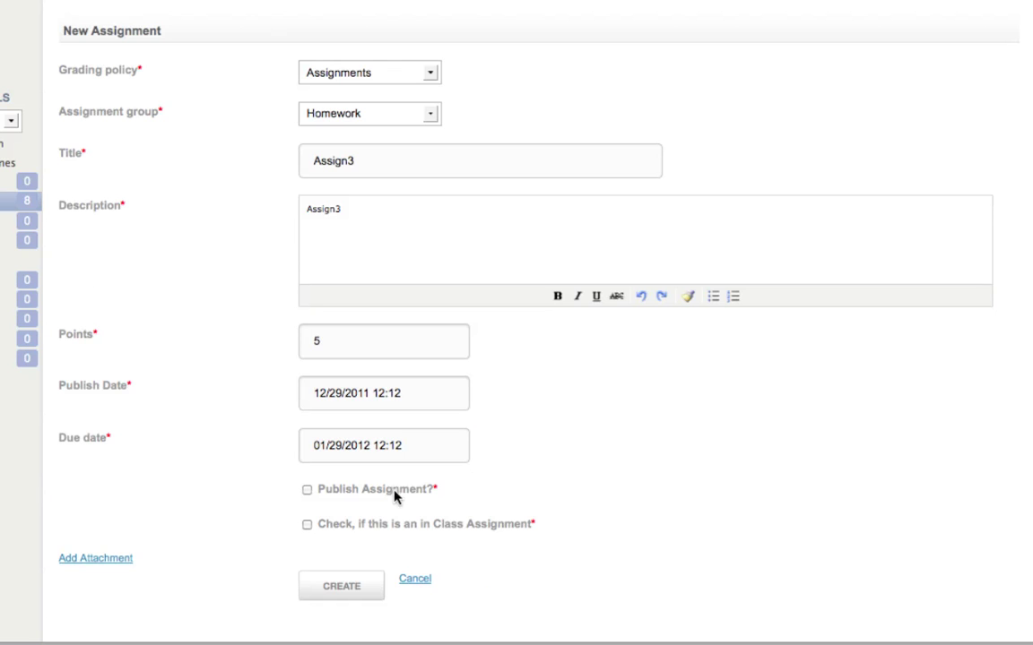
scroll(328, 504, "down", 2)
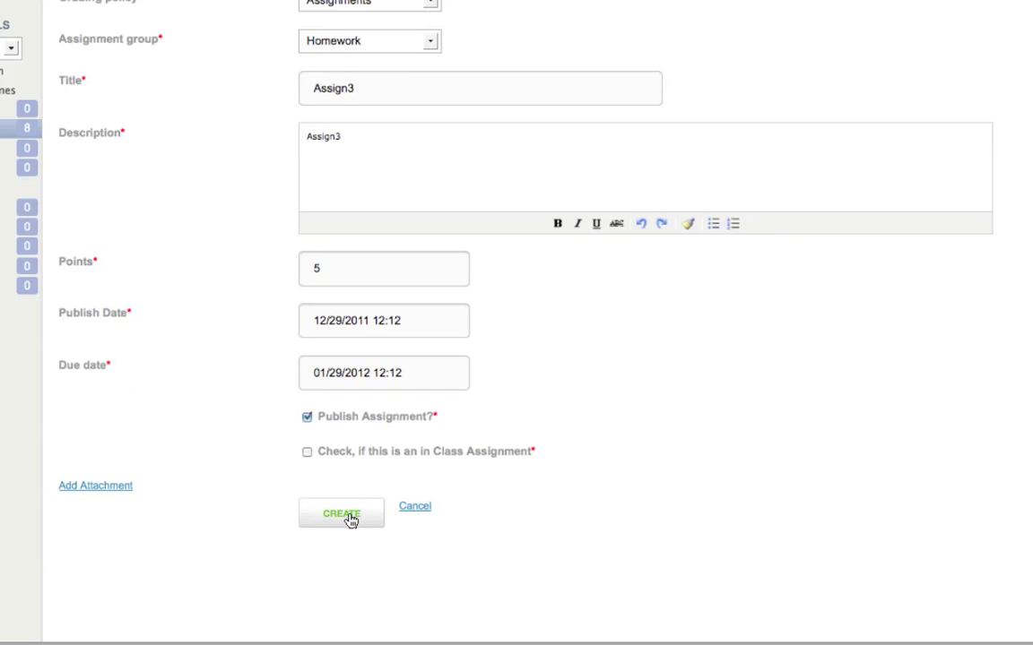
left_click(351, 519)
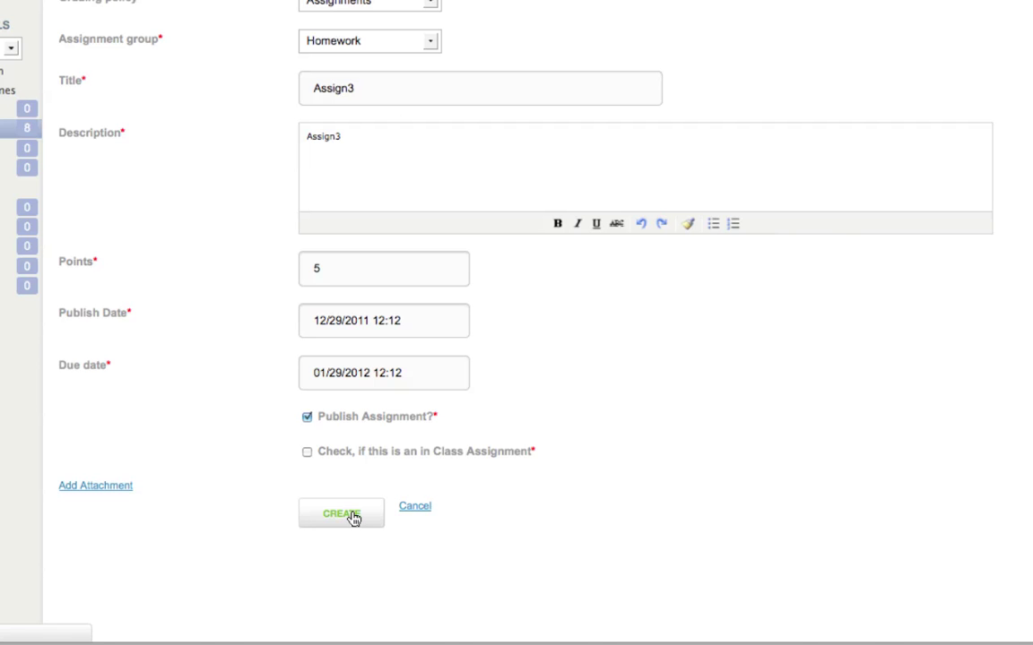
left_click(354, 519)
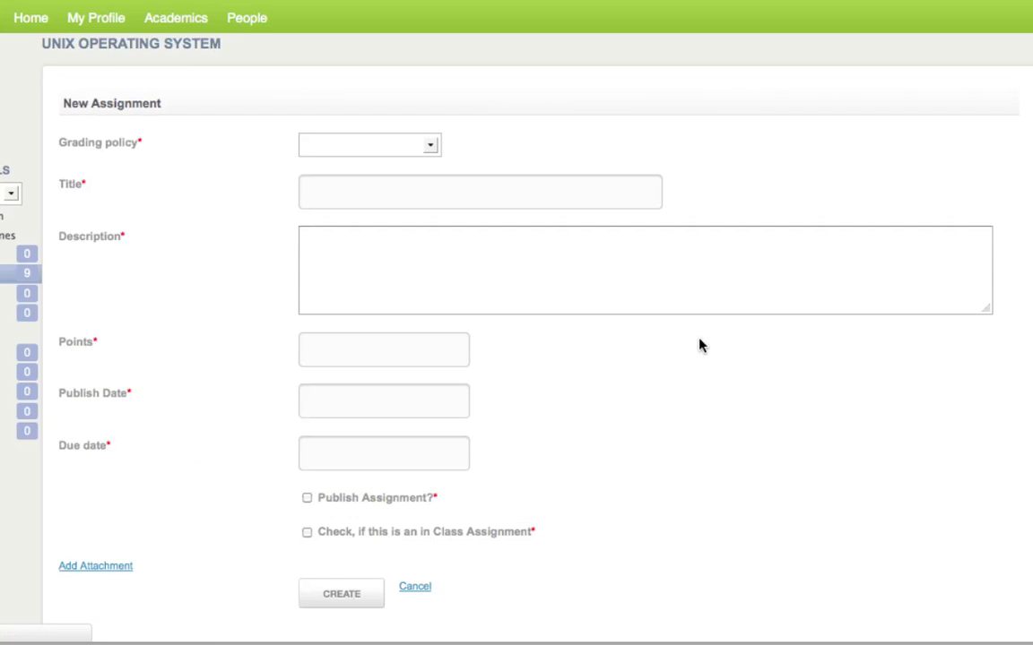
Start the fourth homework assignment with the grading policy Assignments and the assignment group Homework.
left_click(372, 148)
left_click(368, 176)
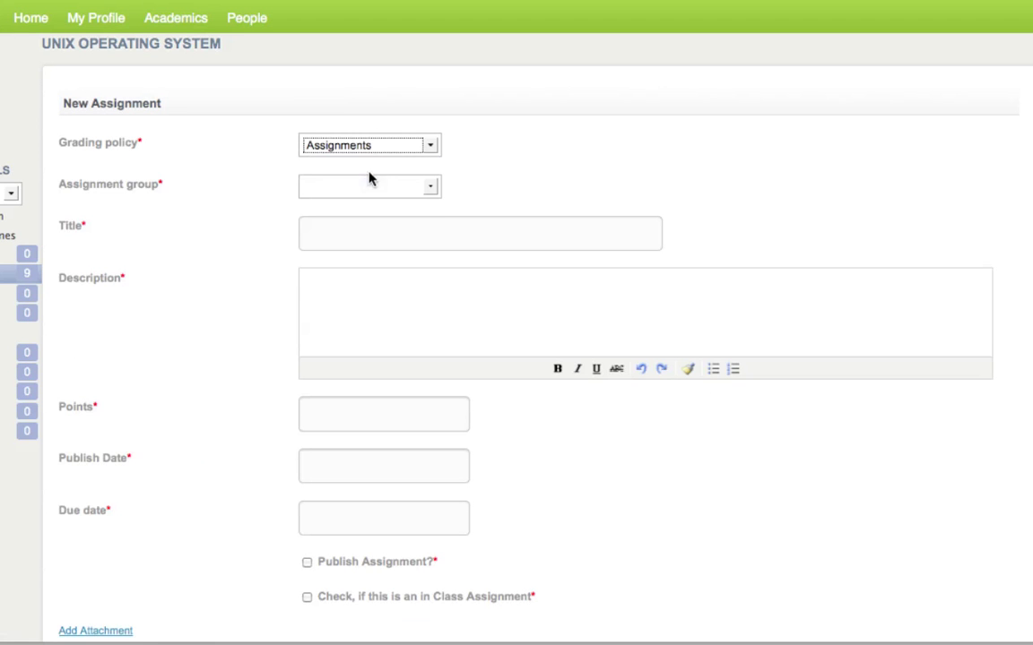
left_click(368, 186)
left_click(333, 274)
left_click(344, 236)
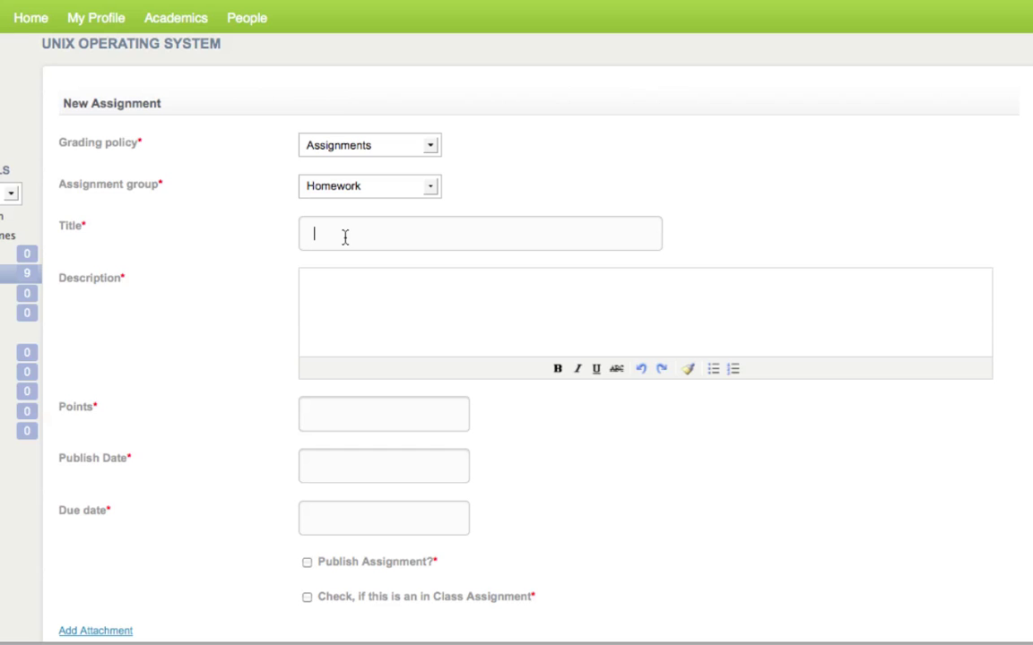
Enter Assign4 as the new assignment's title and description and set its points to 5.
type("Assign")
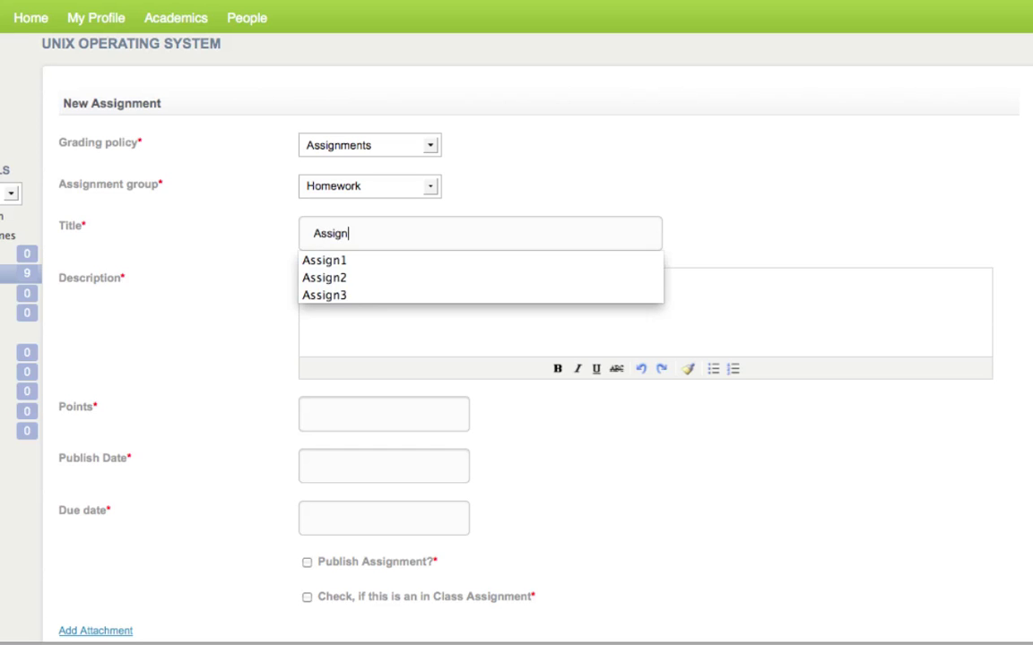
type("4")
type("ssign")
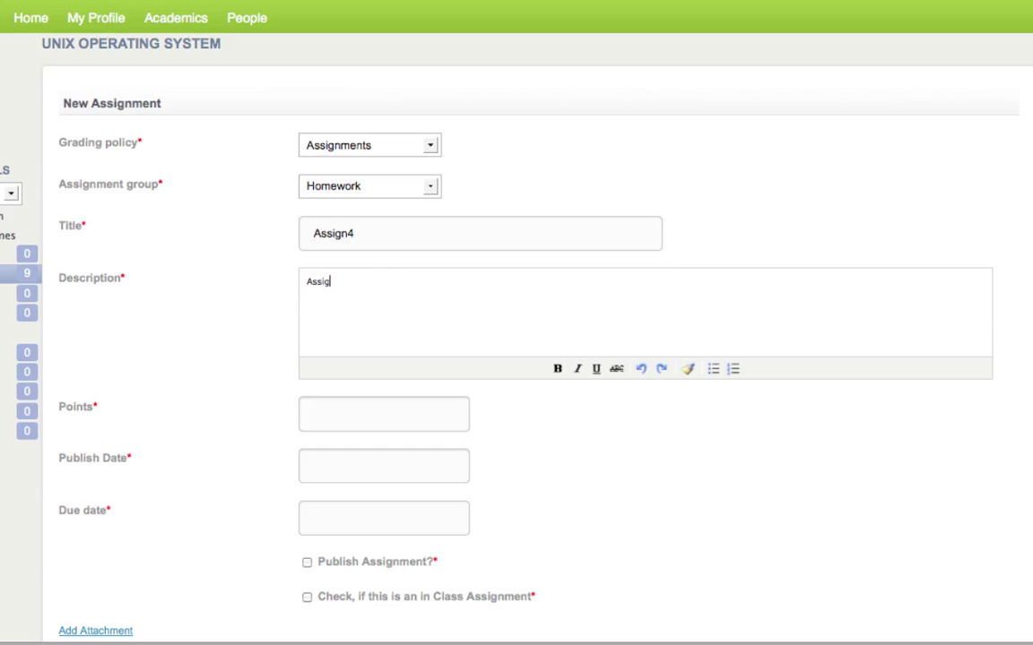
left_click(381, 414)
type("5")
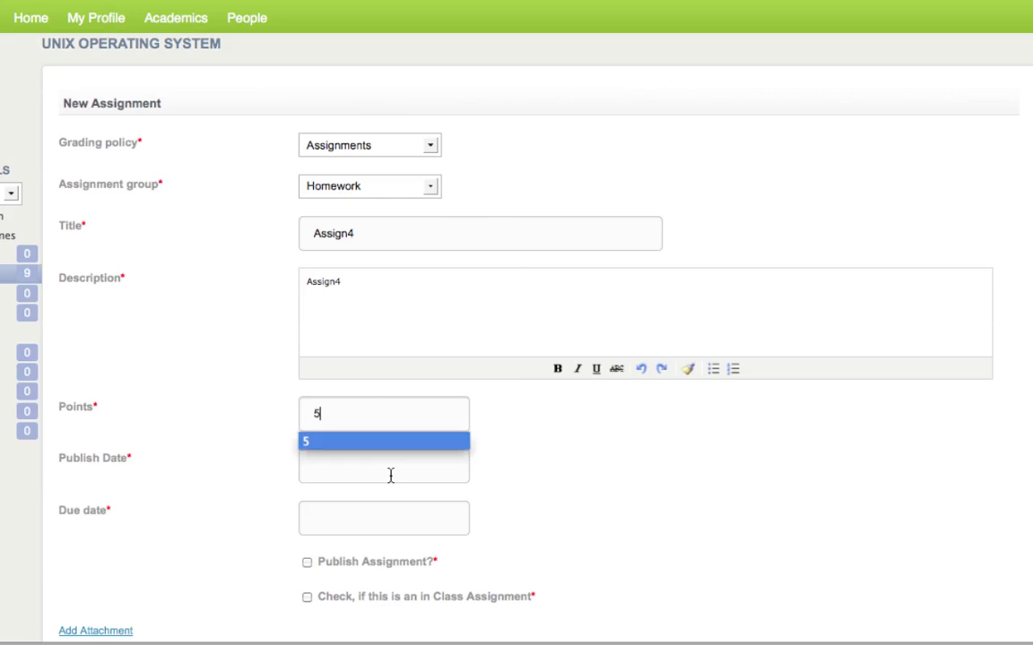
Set Assign4's publish date to 12/29/2011 12:13 and its due date to 03/29/2012 12:13.
left_click(390, 474)
left_click(345, 429)
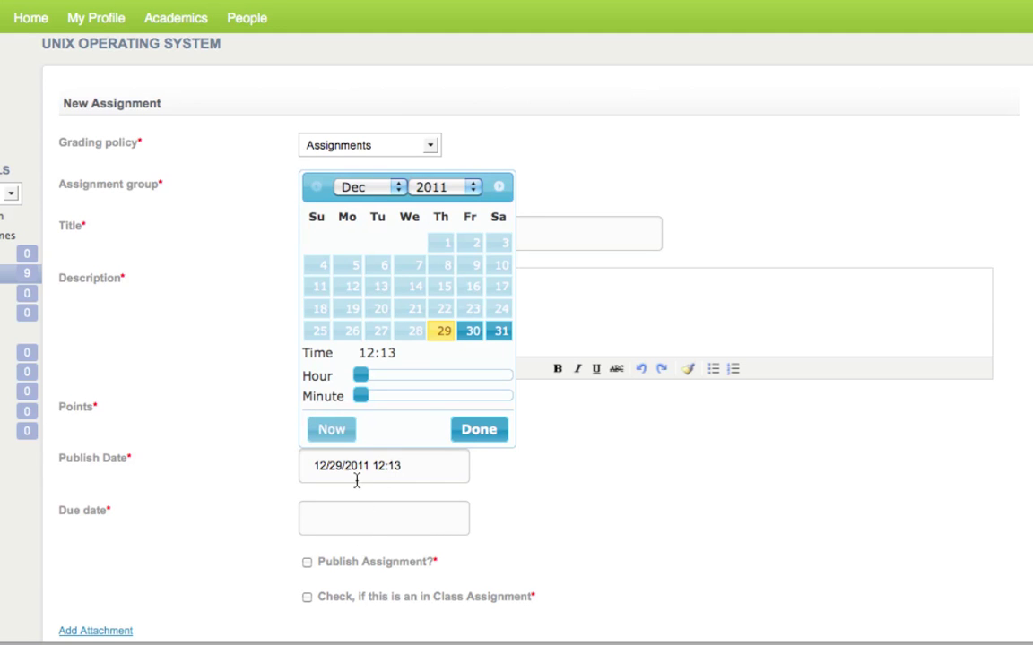
left_click(498, 430)
left_click(401, 525)
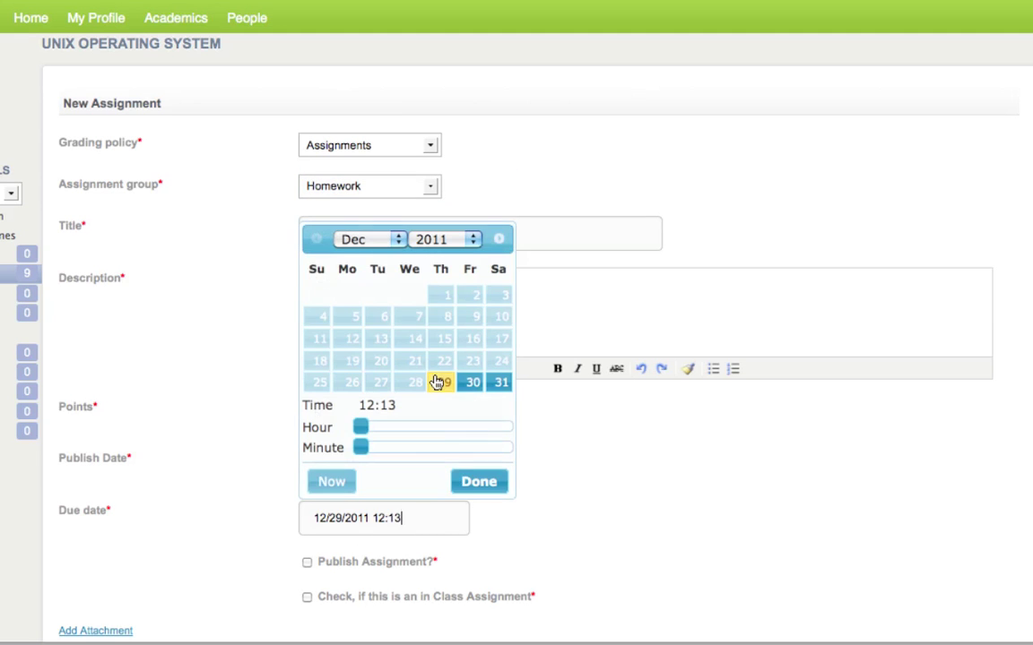
left_click(471, 240)
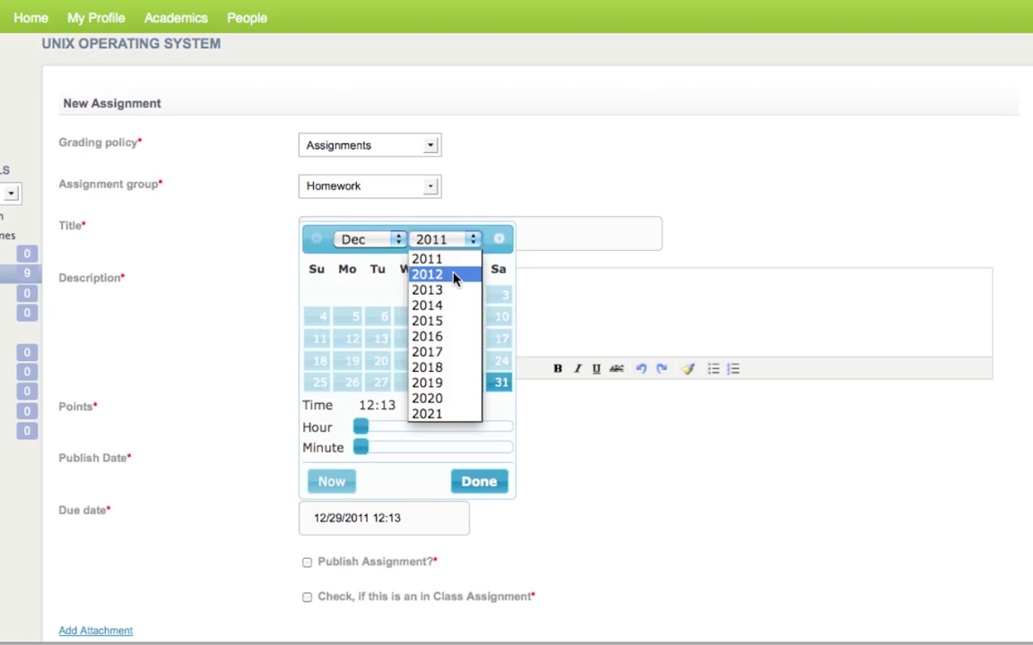
left_click(428, 275)
left_click(398, 240)
left_click(370, 296)
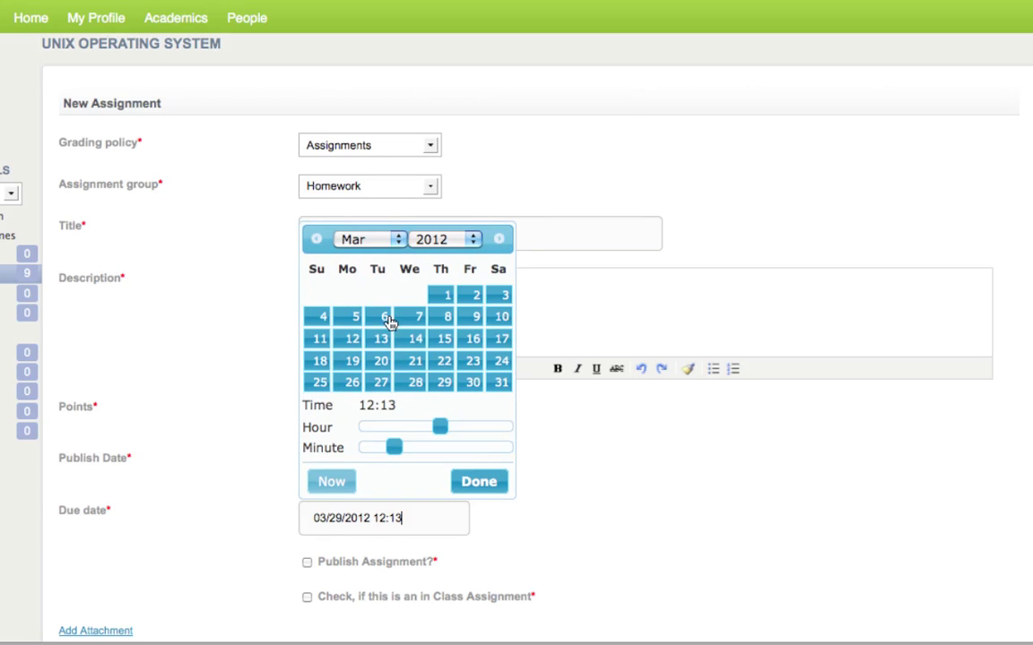
left_click(480, 483)
Mark Assign4 for publishing and create the assignment.
scroll(481, 484, "down", 2)
left_click(307, 475)
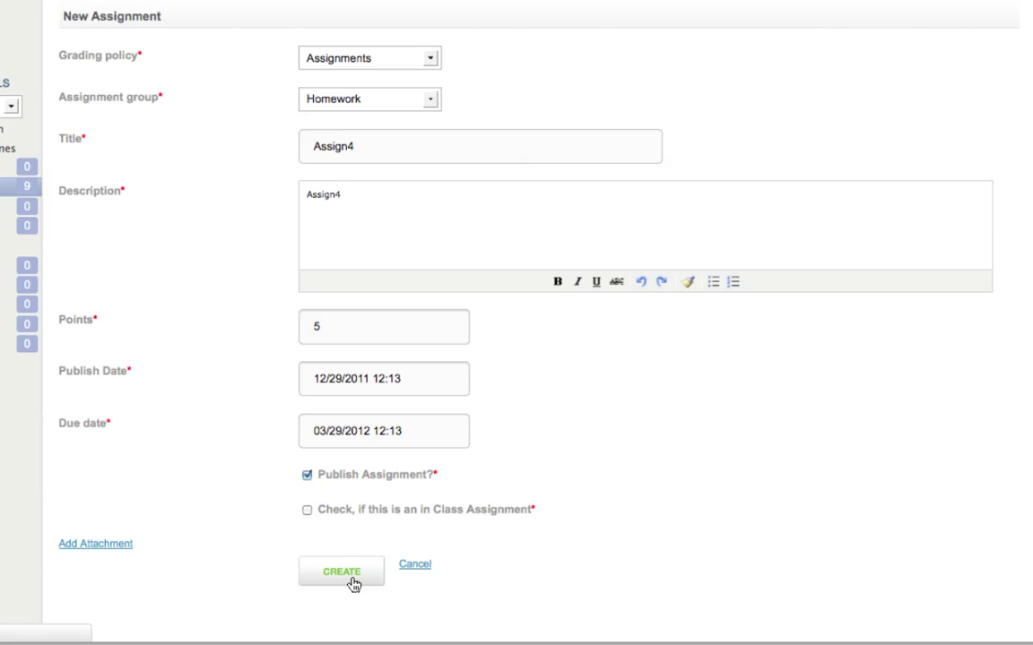
left_click(352, 580)
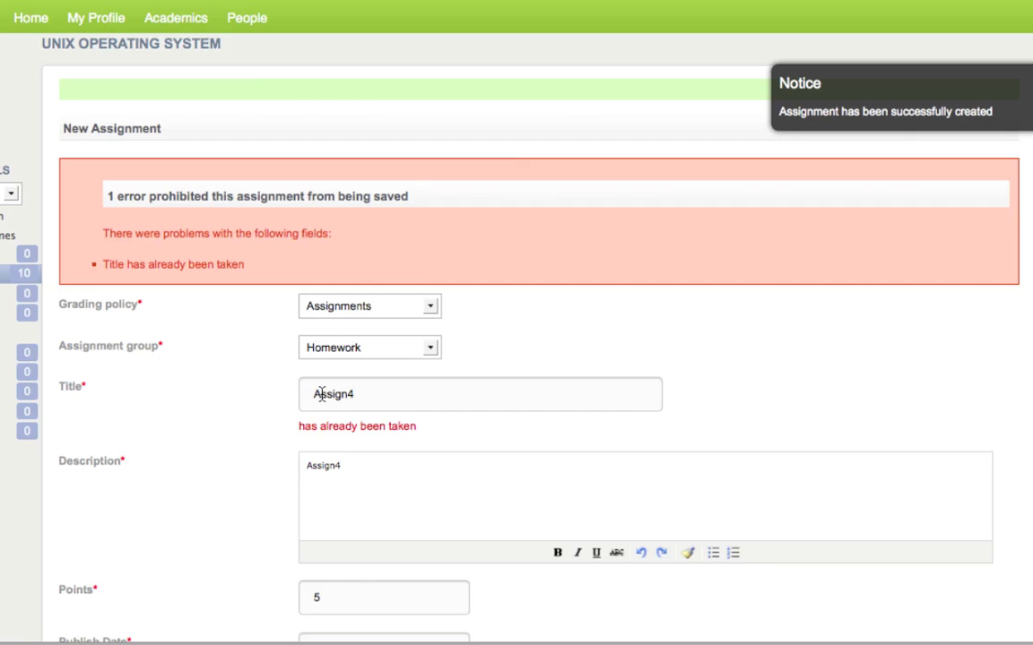
Change the title in the still-open assignment form to lowercase assign4 and create the assignment.
key("BackSpace")
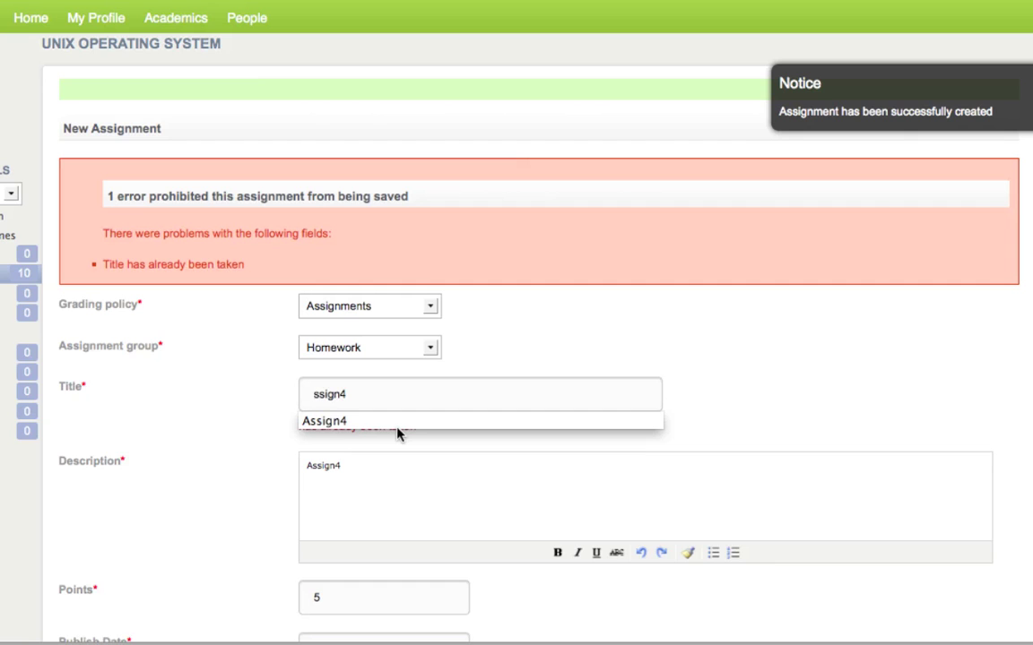
type("a")
left_click(417, 488)
left_click(383, 394)
scroll(384, 393, "down", 5)
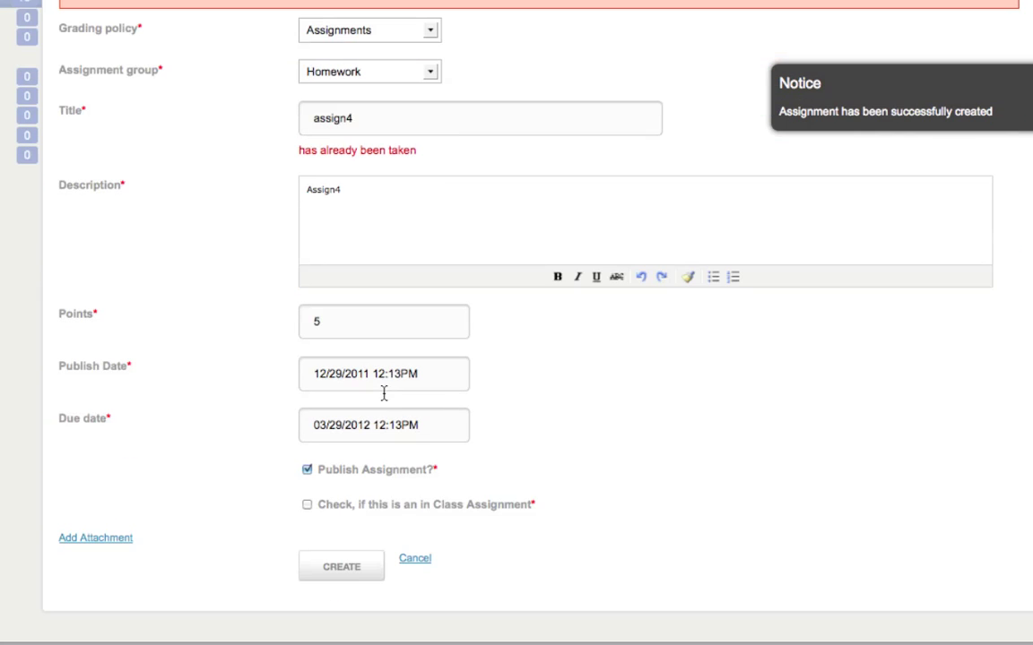
left_click(350, 570)
scroll(351, 567, "down", 3)
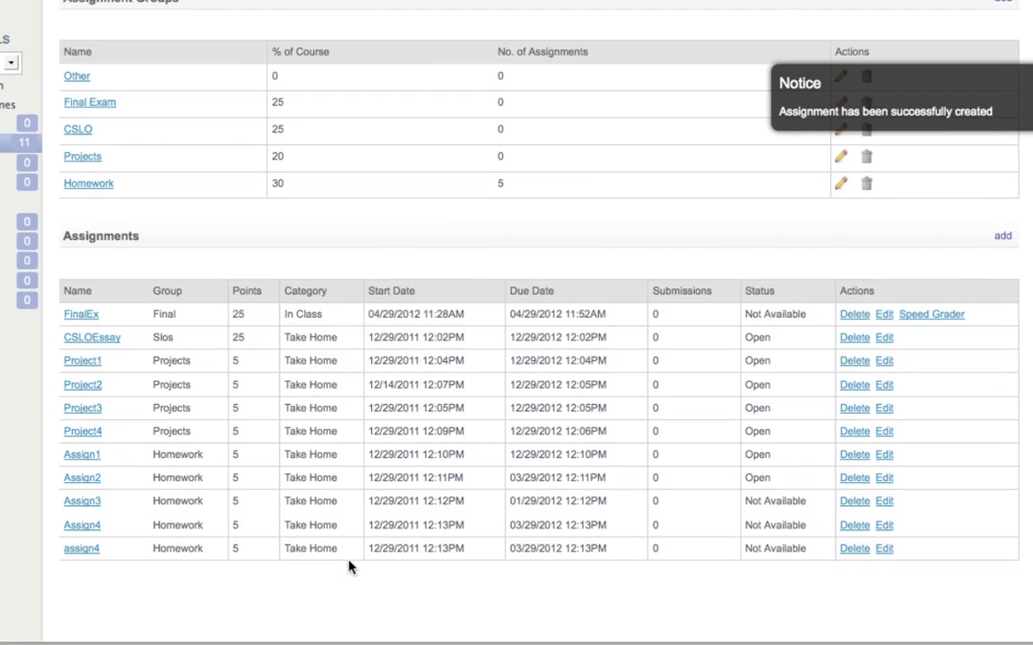
Open the duplicate lowercase assign4 for editing and change its title to Assign5.
scroll(350, 567, "down", 1)
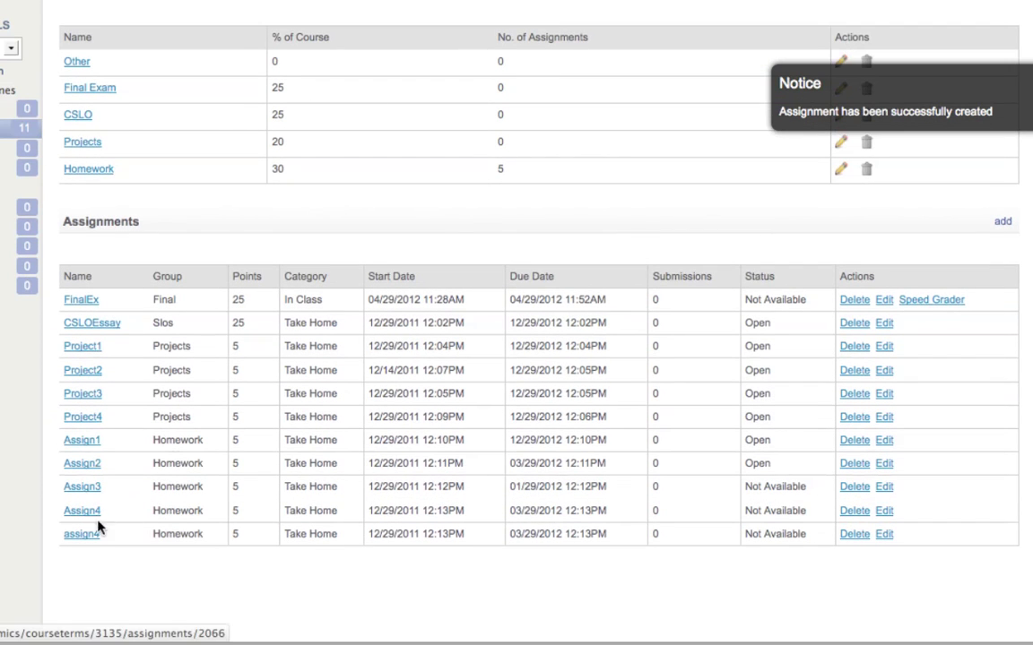
left_click(885, 536)
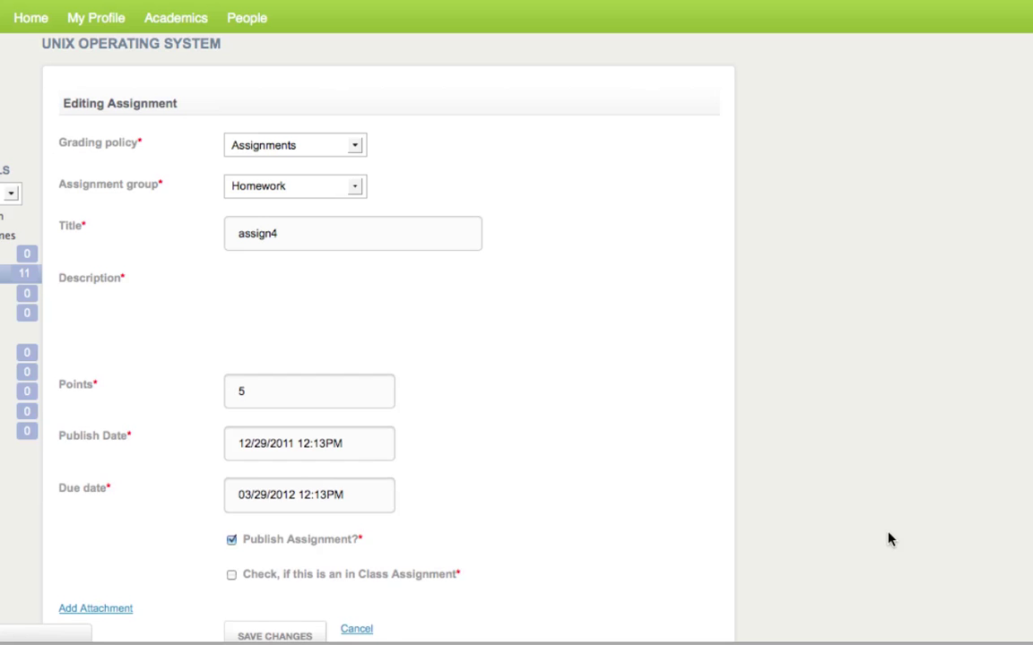
left_click(307, 231)
key("BackSpace")
key("BackSpace")
key("BackSpace")
key("BackSpace")
key("BackSpace")
key("BackSpace")
key("BackSpace")
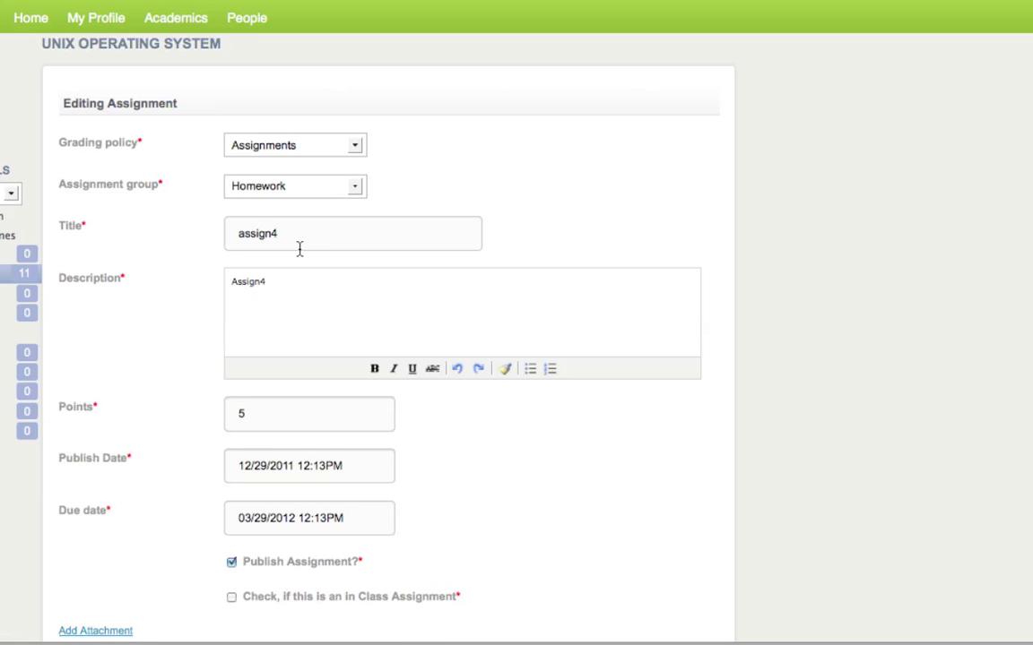
type("Assign5")
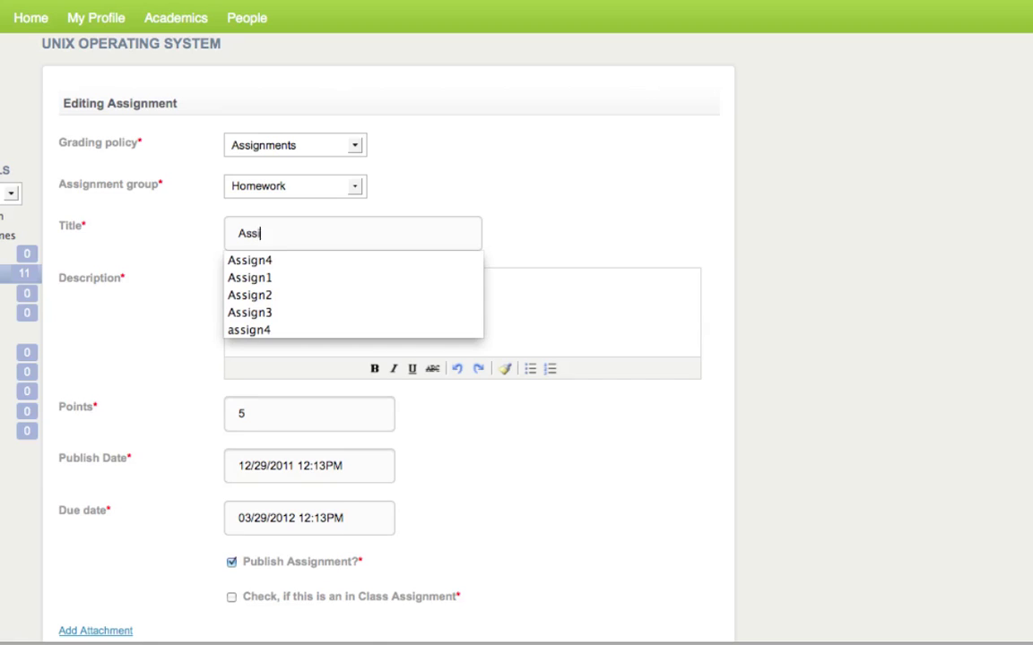
Change the assignment's description to Assign5 and save the changes.
left_click(299, 290)
key("BackSpace")
type("5")
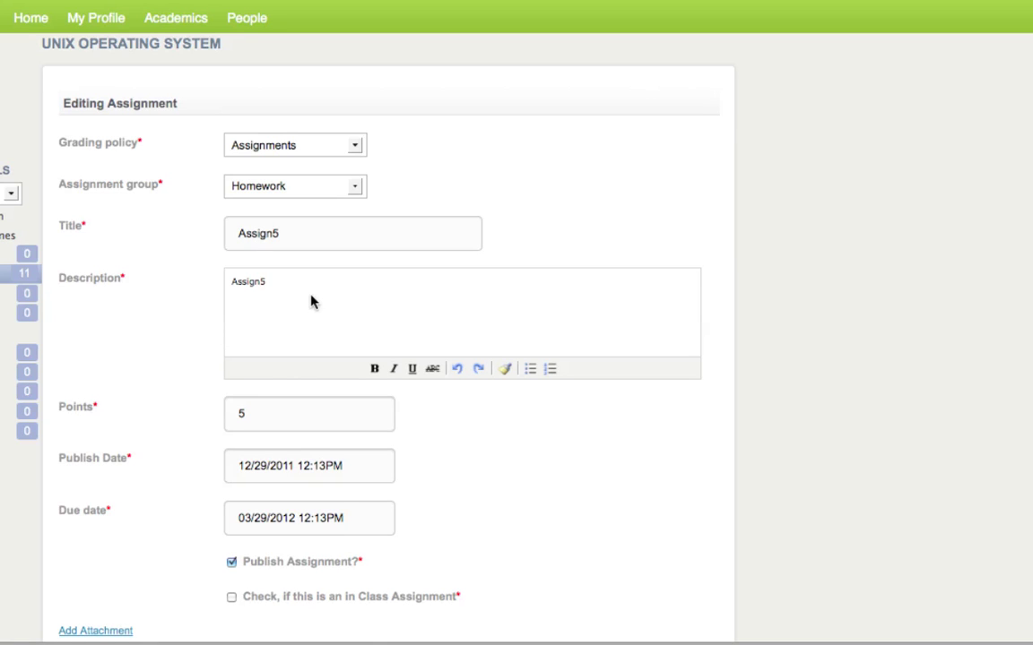
scroll(358, 546, "down", 2)
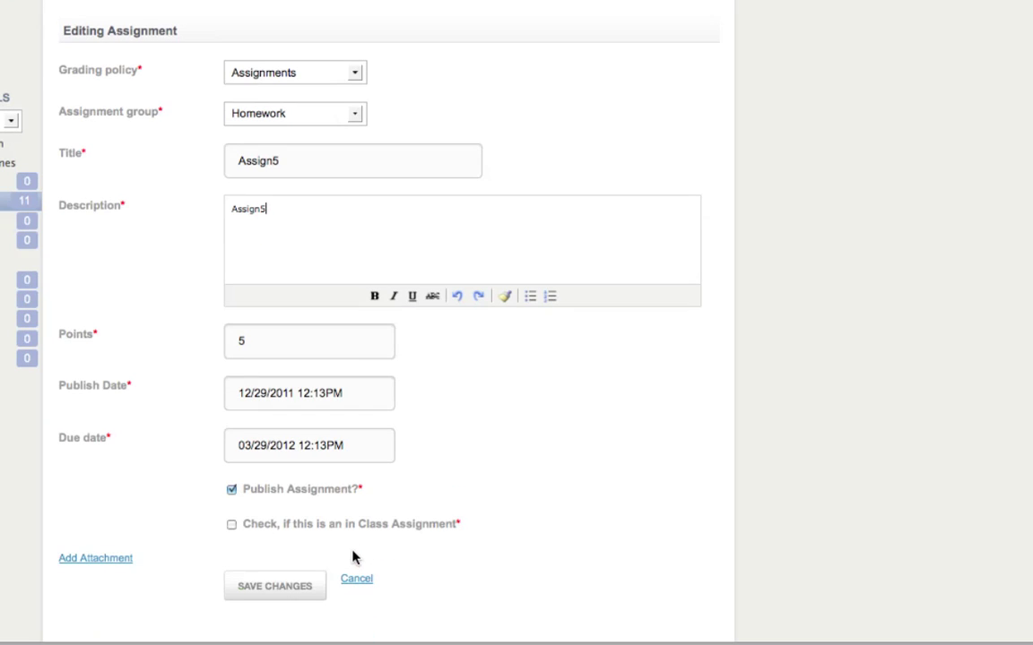
left_click(275, 586)
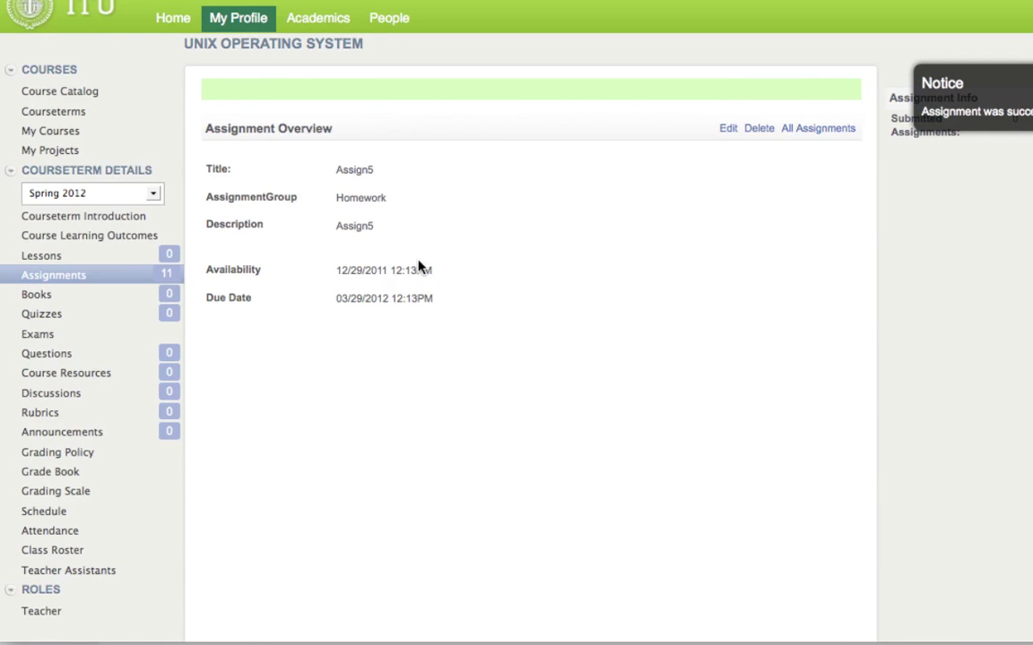
Return to the full assignment list and start a new assignment with the grading policy Assignments and the assignment group Homework.
left_click(796, 130)
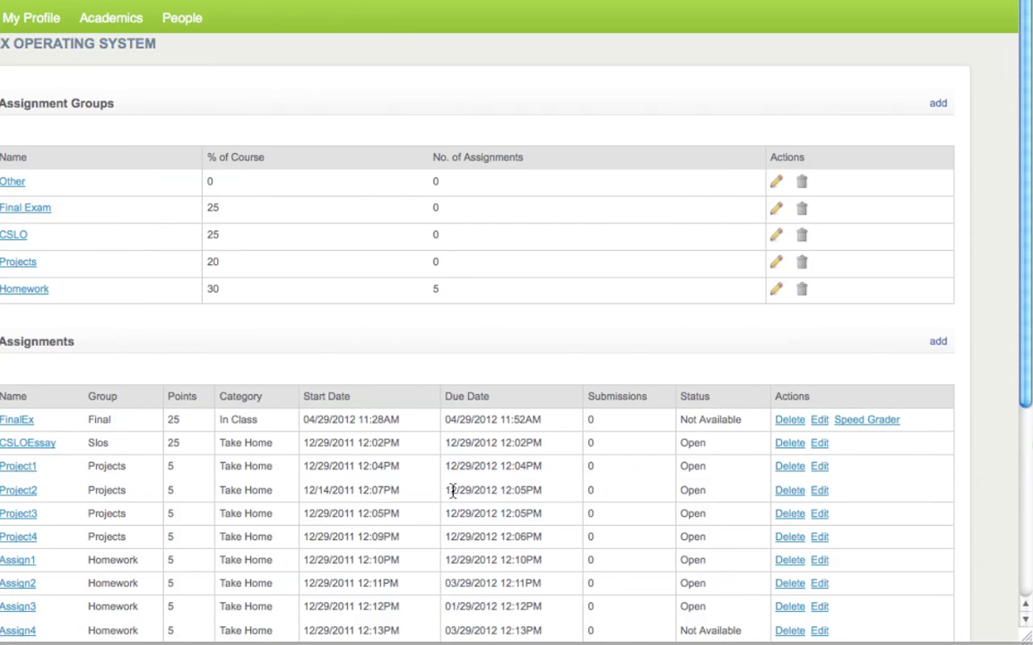
scroll(381, 377, "down", 4)
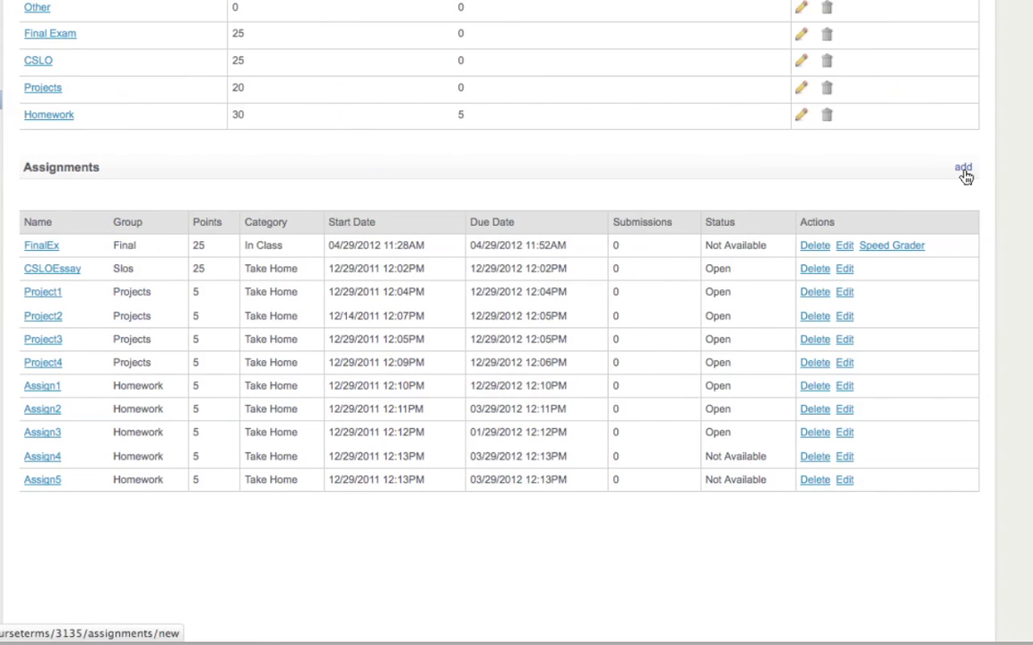
left_click(963, 171)
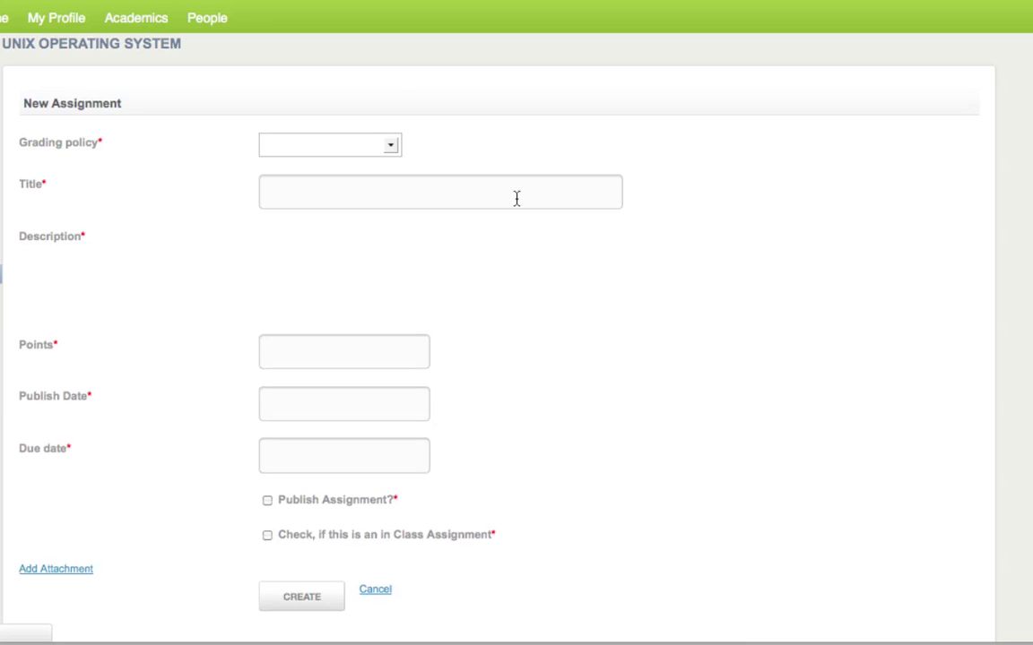
left_click(391, 147)
left_click(360, 176)
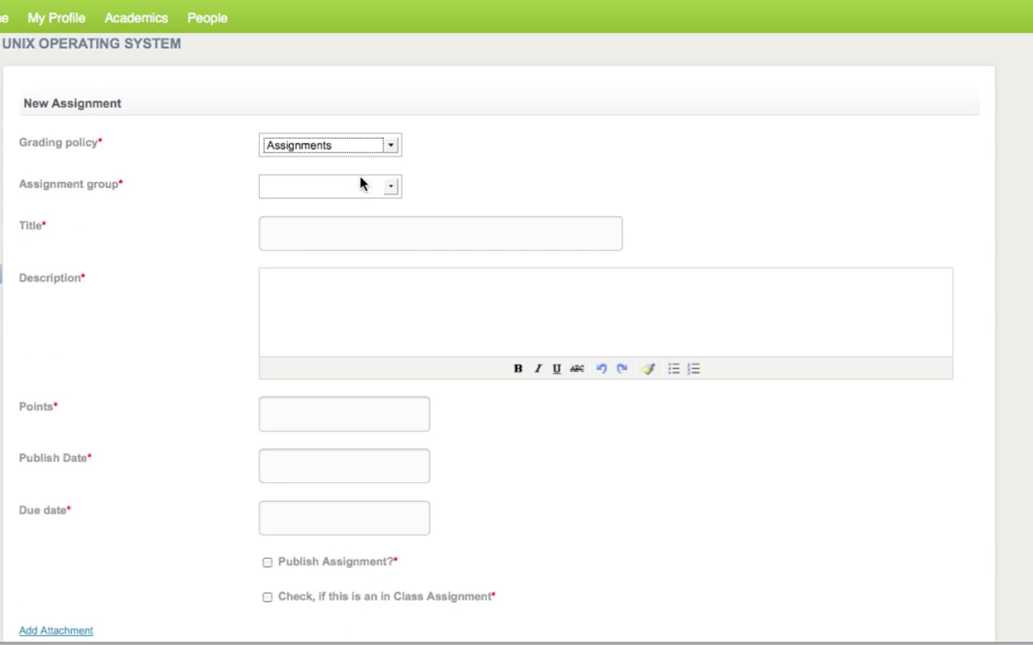
left_click(352, 188)
left_click(278, 274)
left_click(306, 327)
Enter Assign6 as the new assignment's title and description and set its points to 5.
left_click(312, 238)
type("Assign6")
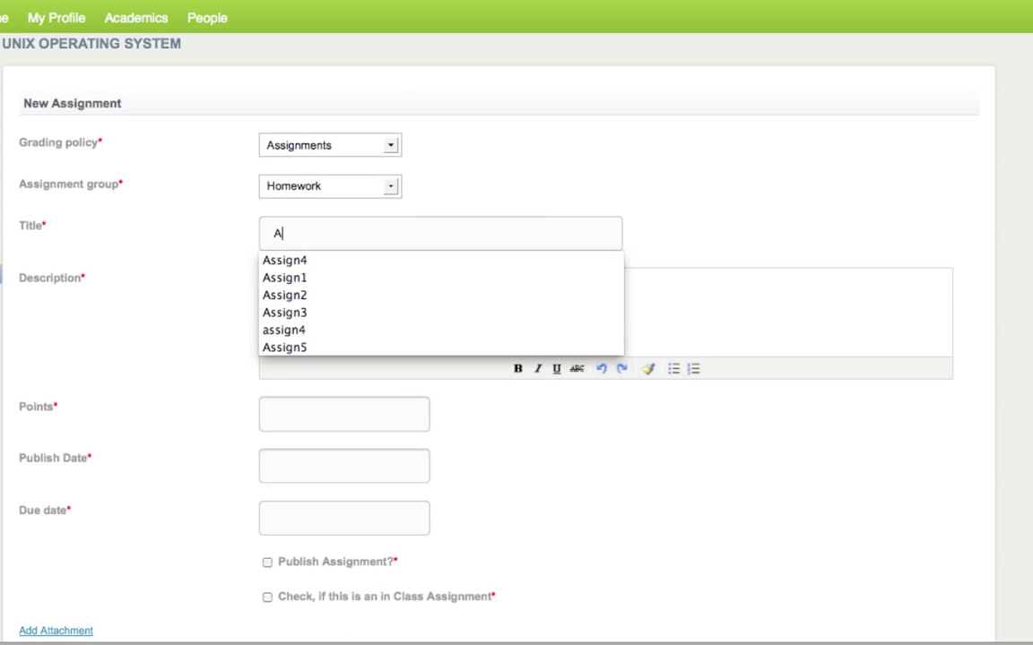
left_click(366, 292)
type("Assign5")
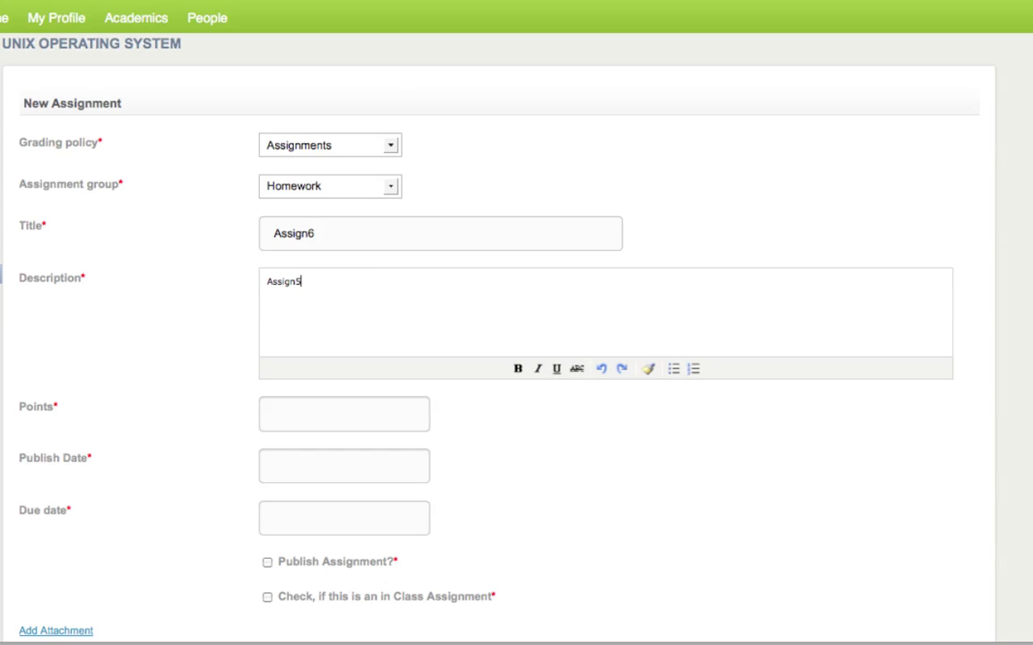
left_click(371, 427)
type("5")
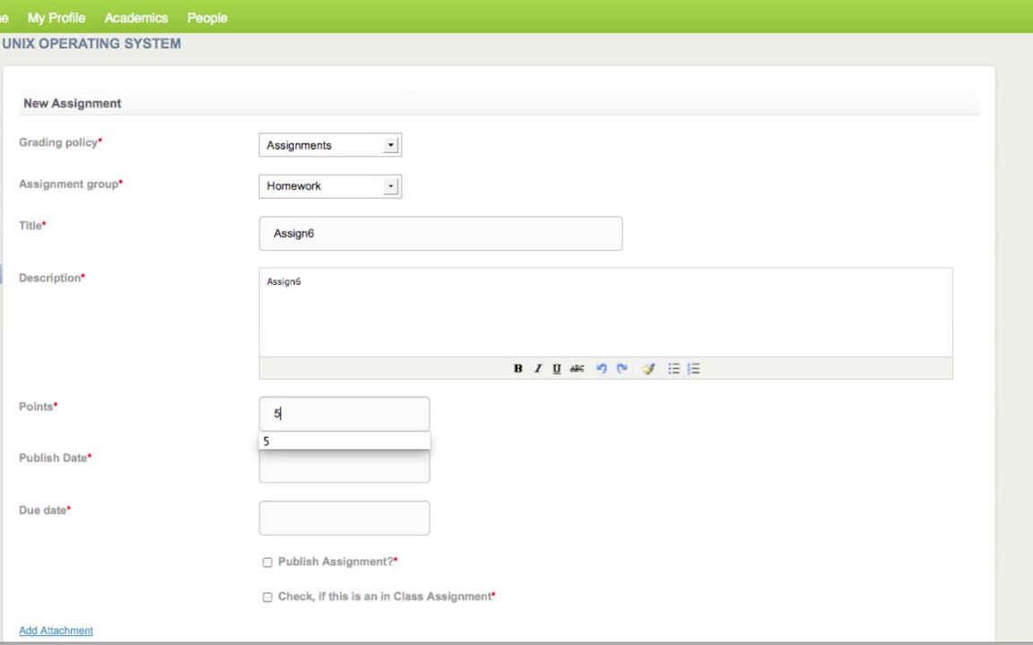
Set Assign6's publish date to 12/29/2011 12:14 and its due date to 02/29/2012 12:14.
scroll(343, 423, "down", 1)
left_click(343, 432)
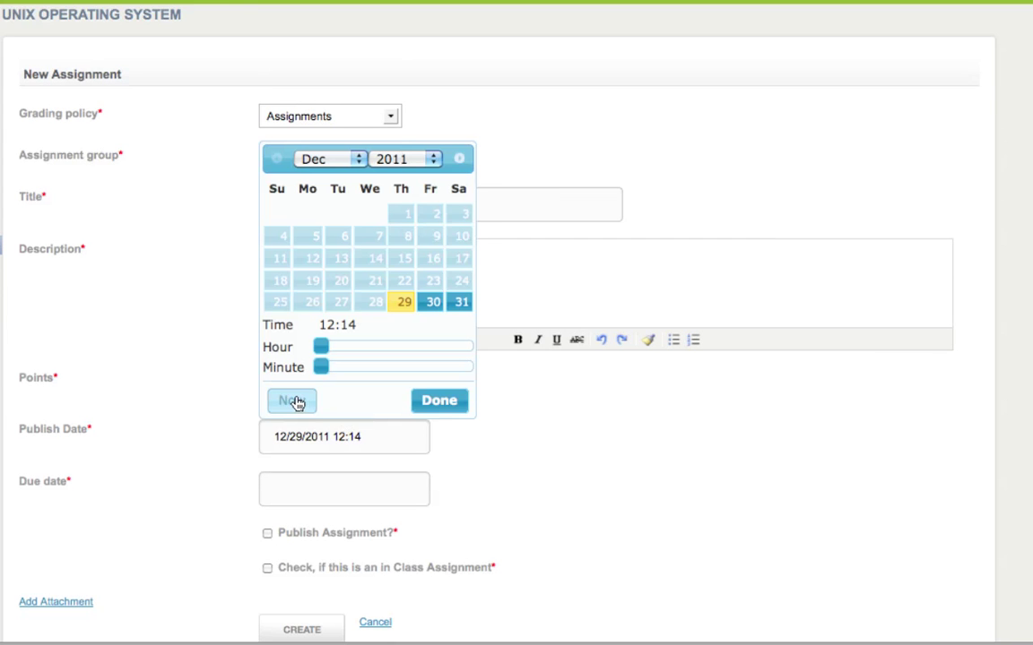
left_click(437, 405)
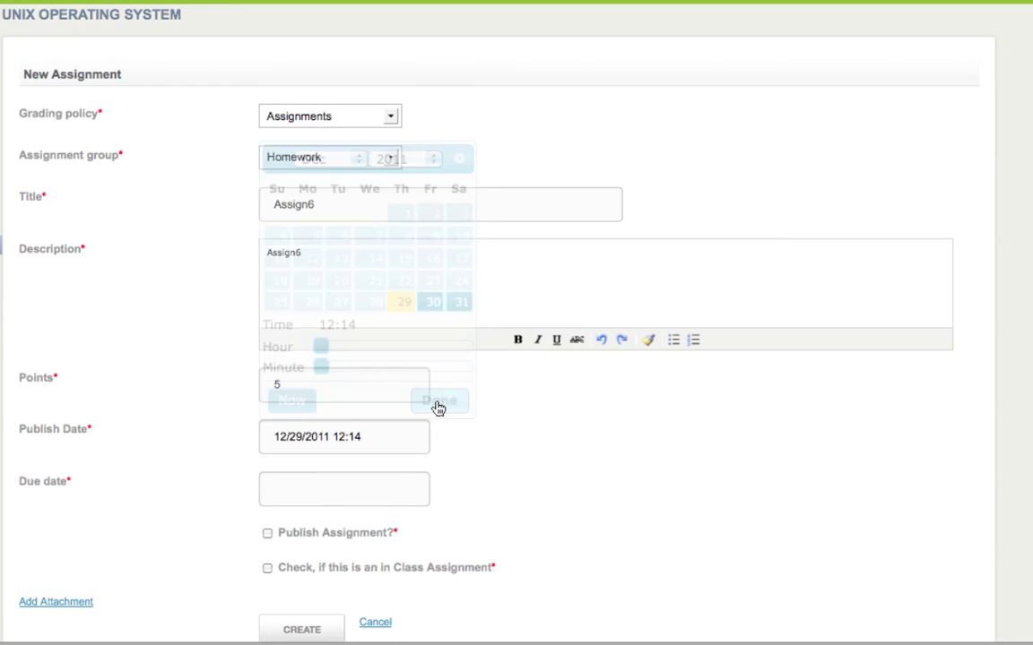
left_click(338, 490)
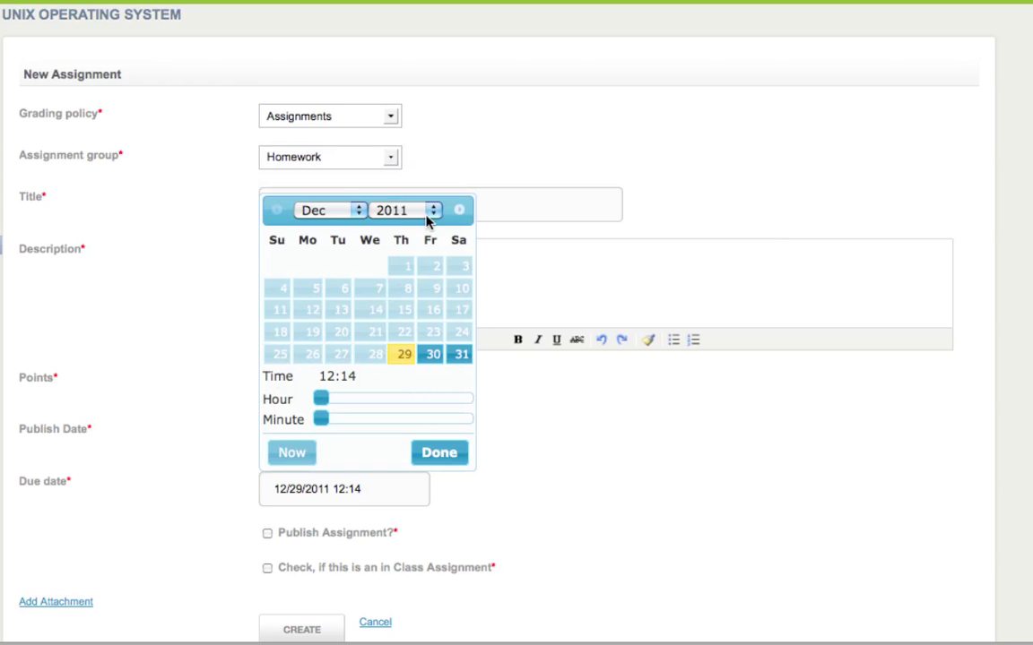
left_click(387, 210)
left_click(388, 245)
left_click(357, 212)
left_click(328, 245)
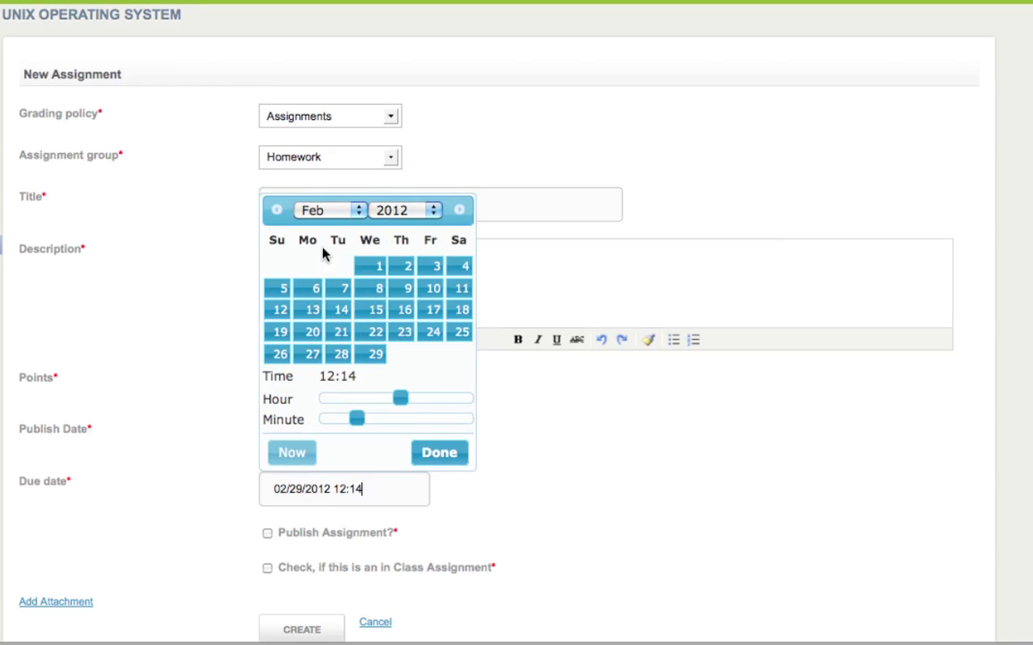
left_click(434, 454)
Mark Assign6 for publishing and create the assignment.
scroll(433, 454, "down", 2)
left_click(267, 461)
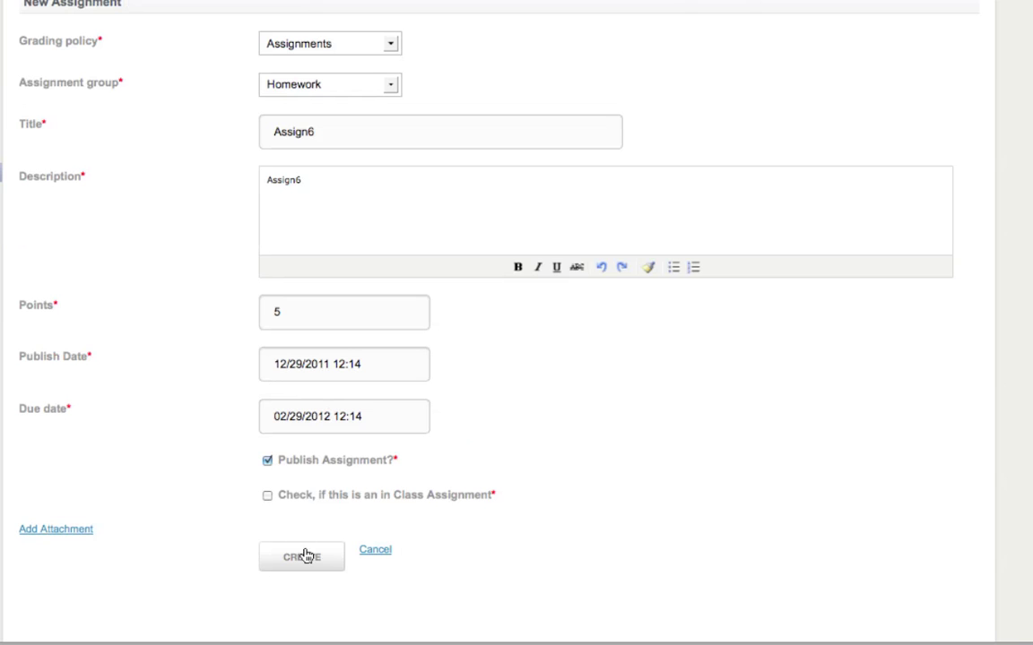
left_click(302, 559)
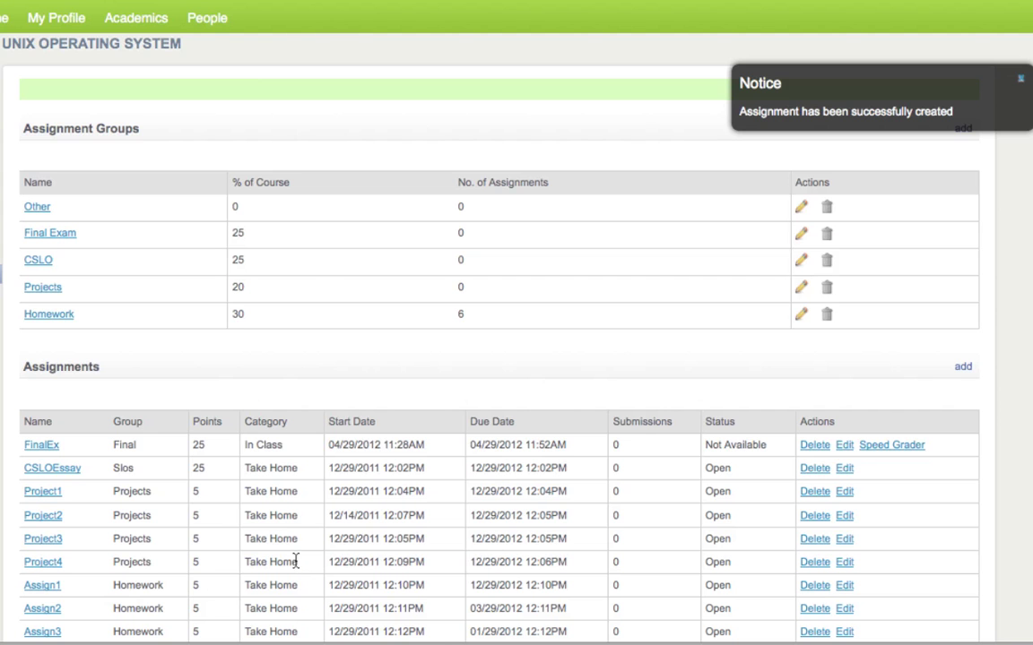
Examine Project1's assignment settings and its available grading policy options, leaving the assignment's edit form without saving.
scroll(356, 442, "down", 3)
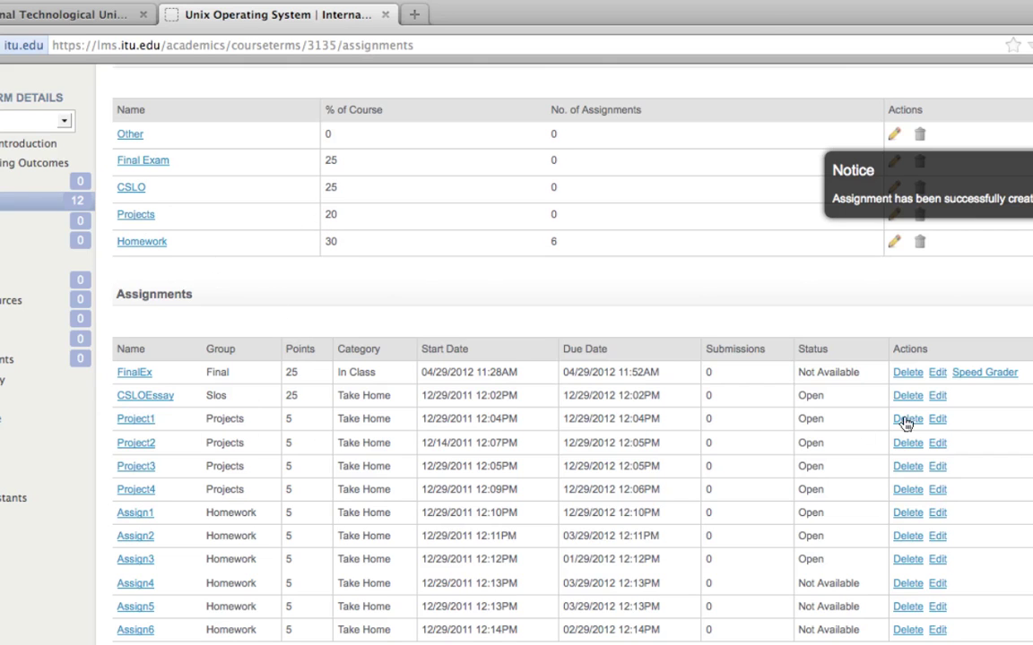
left_click(938, 420)
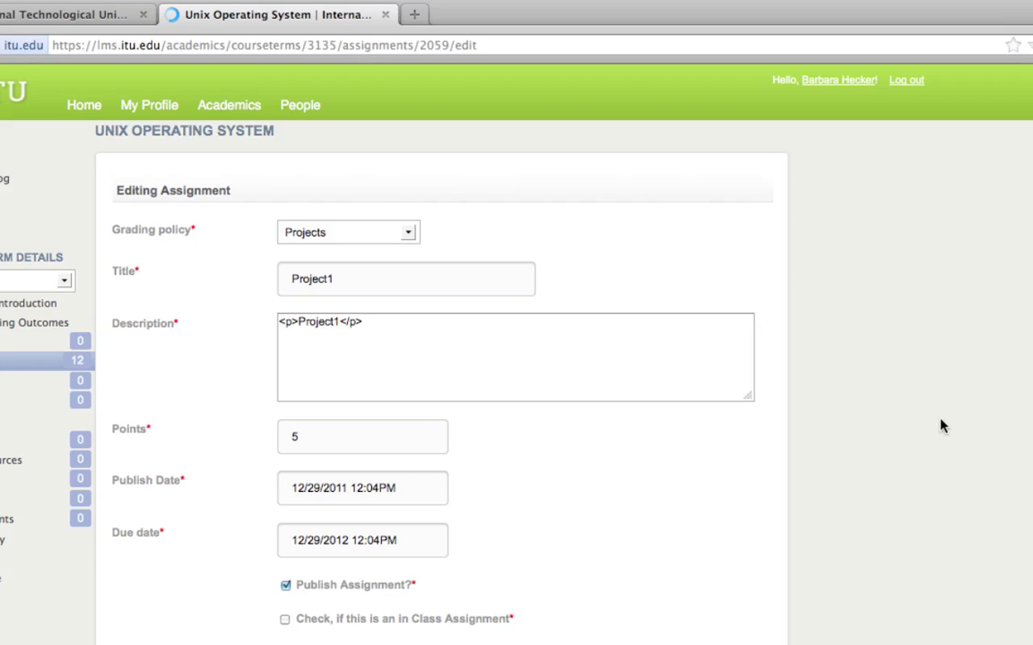
left_click(408, 233)
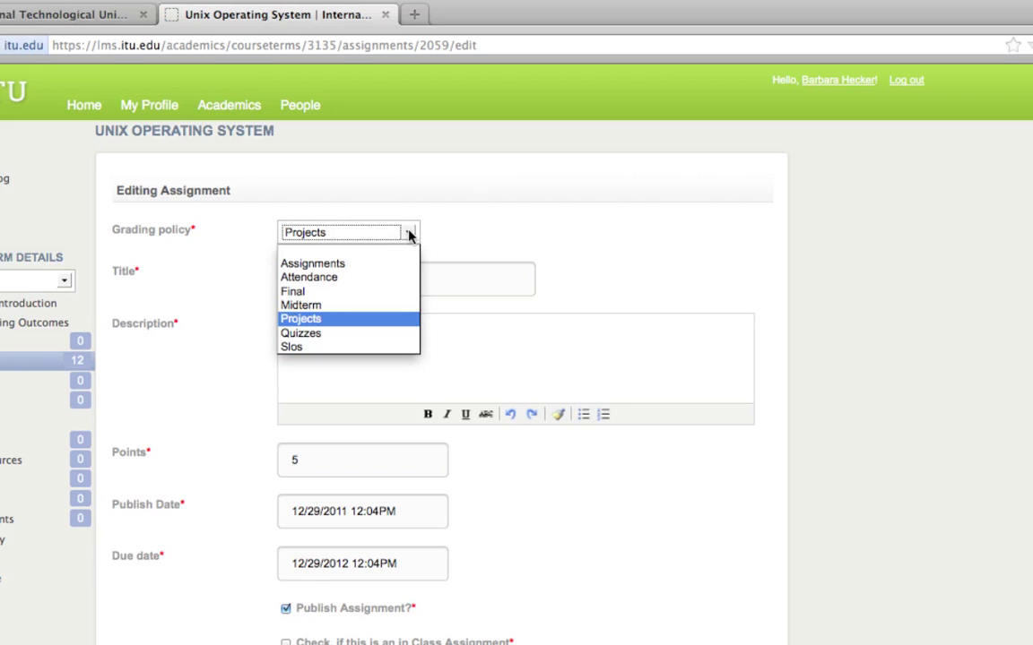
left_click(408, 234)
left_click(389, 273)
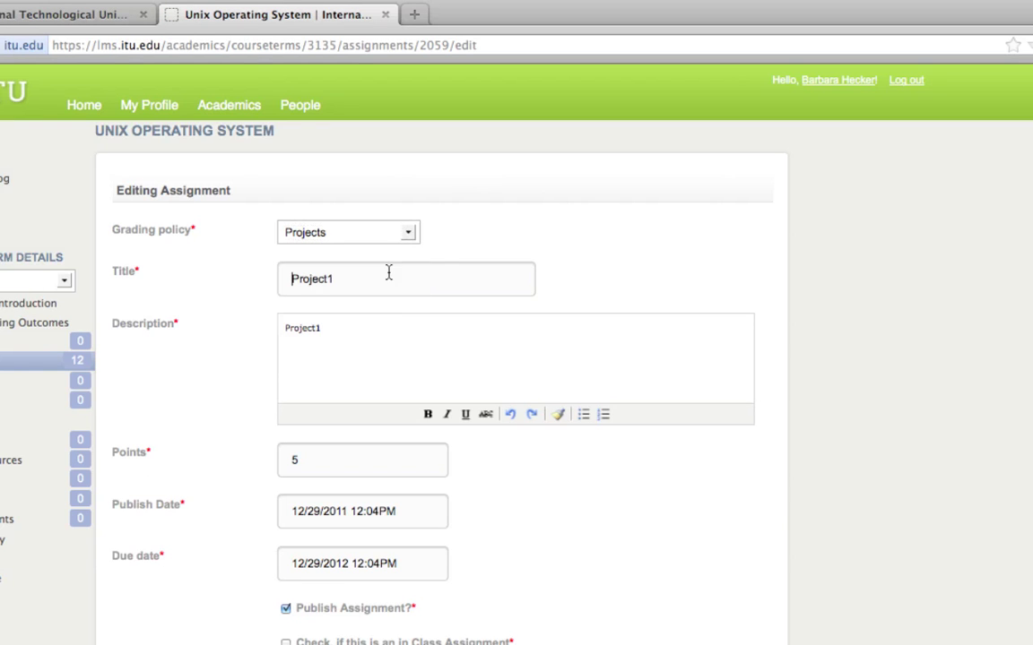
scroll(632, 286, "down", 5)
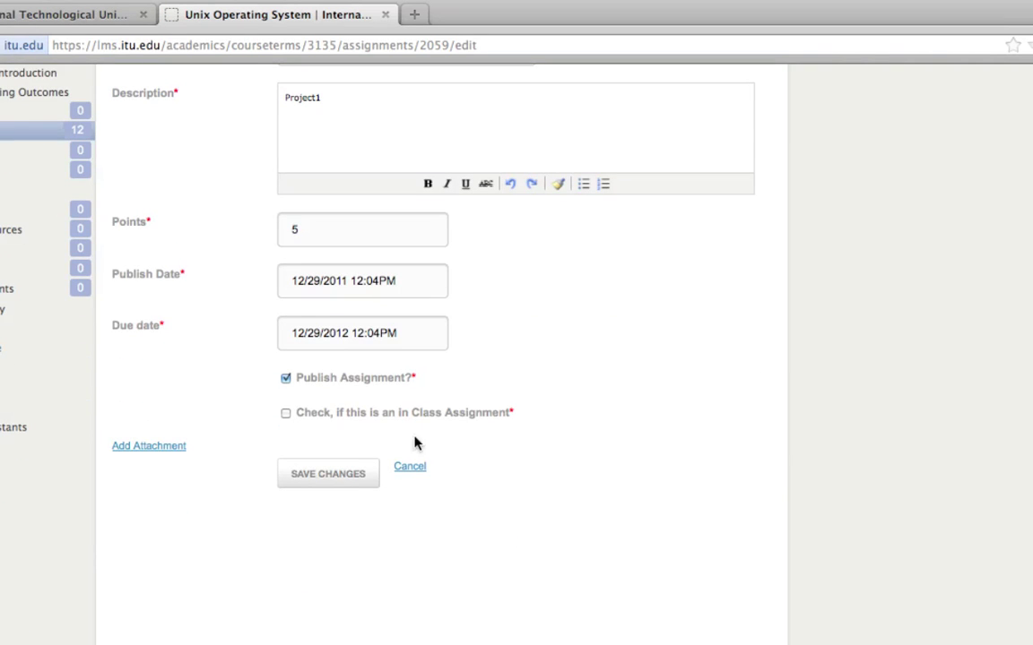
left_click(415, 470)
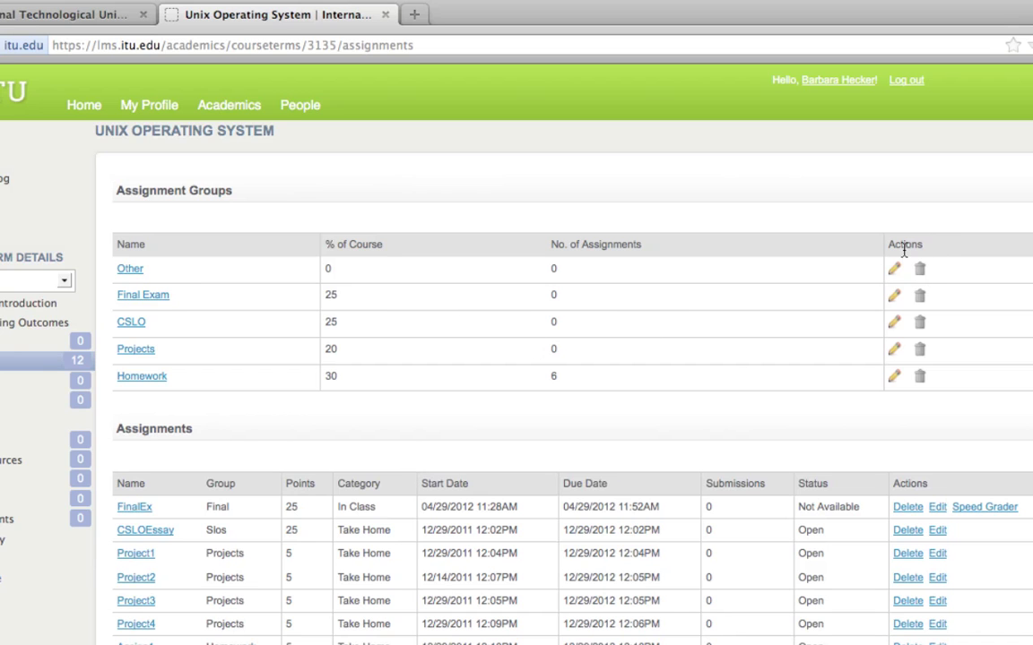
Examine the Final Exam assignment group's edit settings without saving, and review the course's full assignment list.
left_click(894, 295)
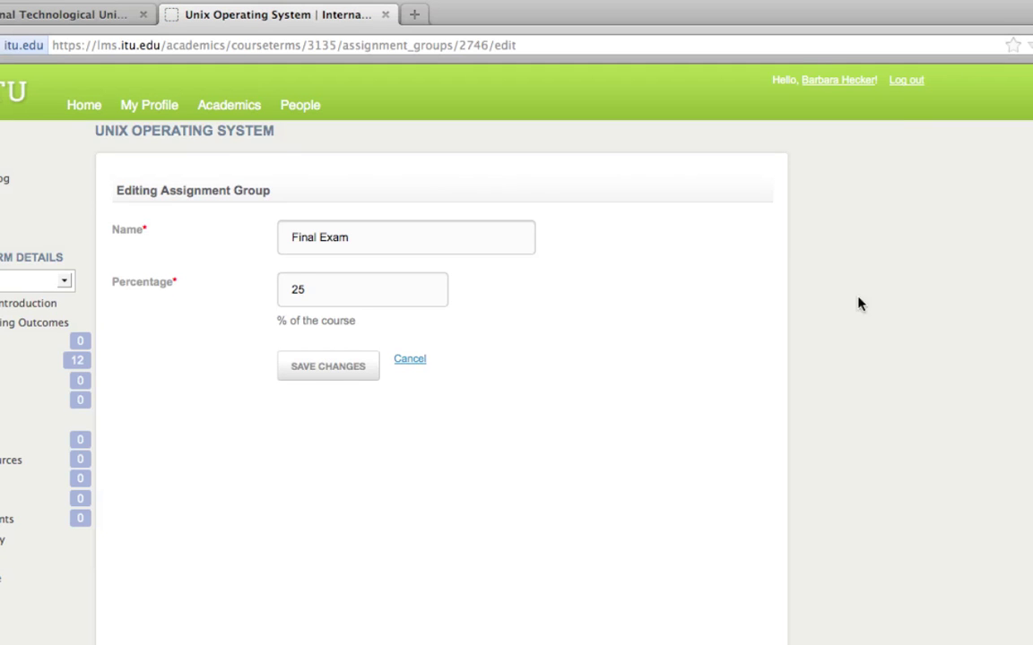
left_click(411, 360)
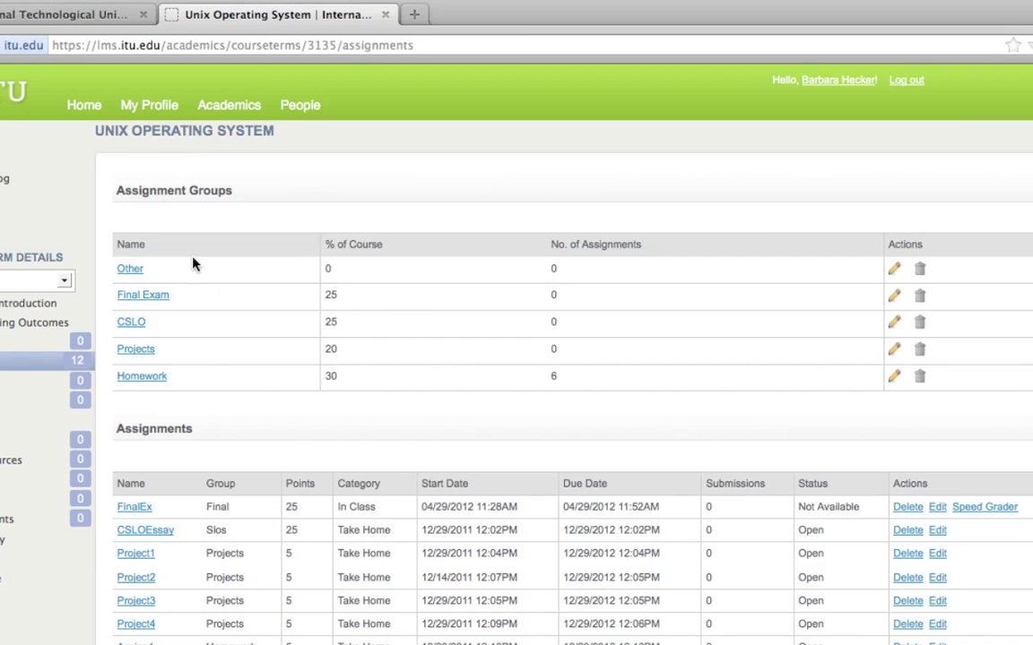
scroll(377, 413, "down", 5)
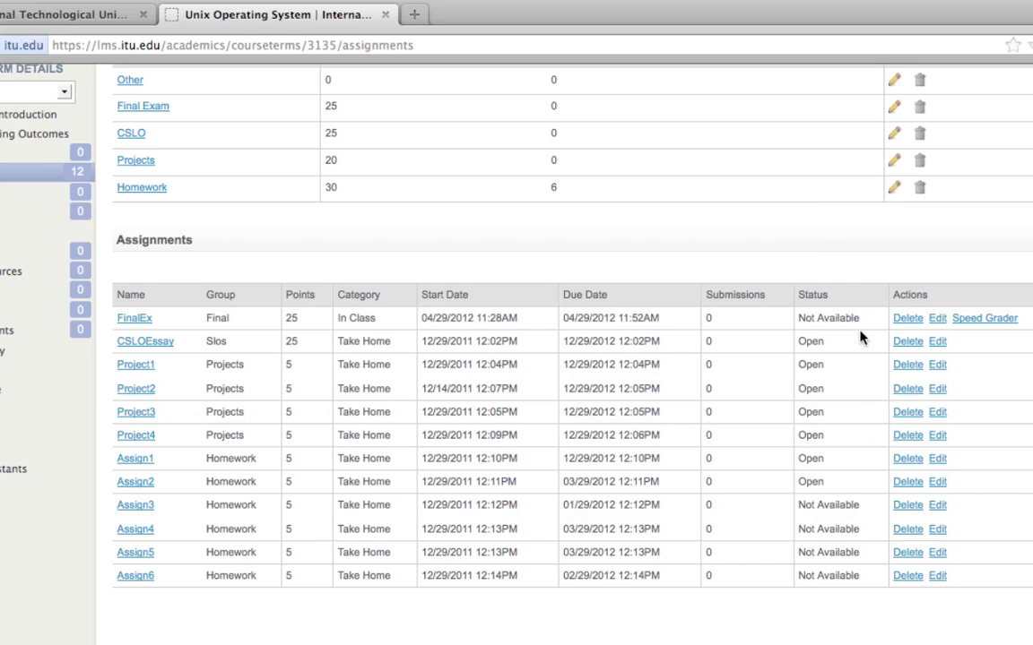
scroll(844, 601, "up", 1)
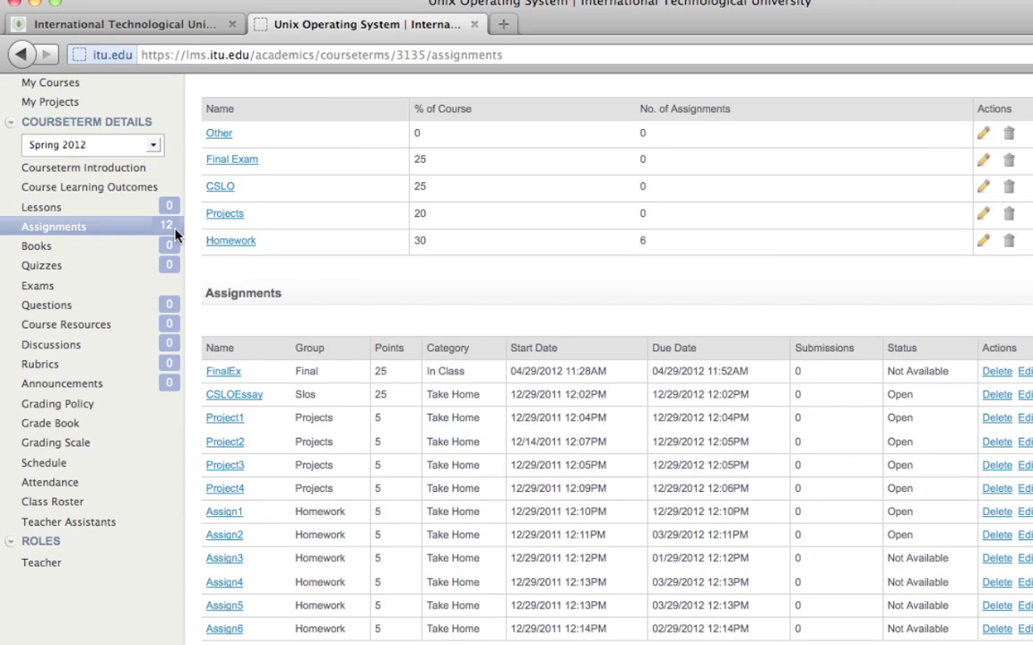
scroll(176, 235, "down", 2)
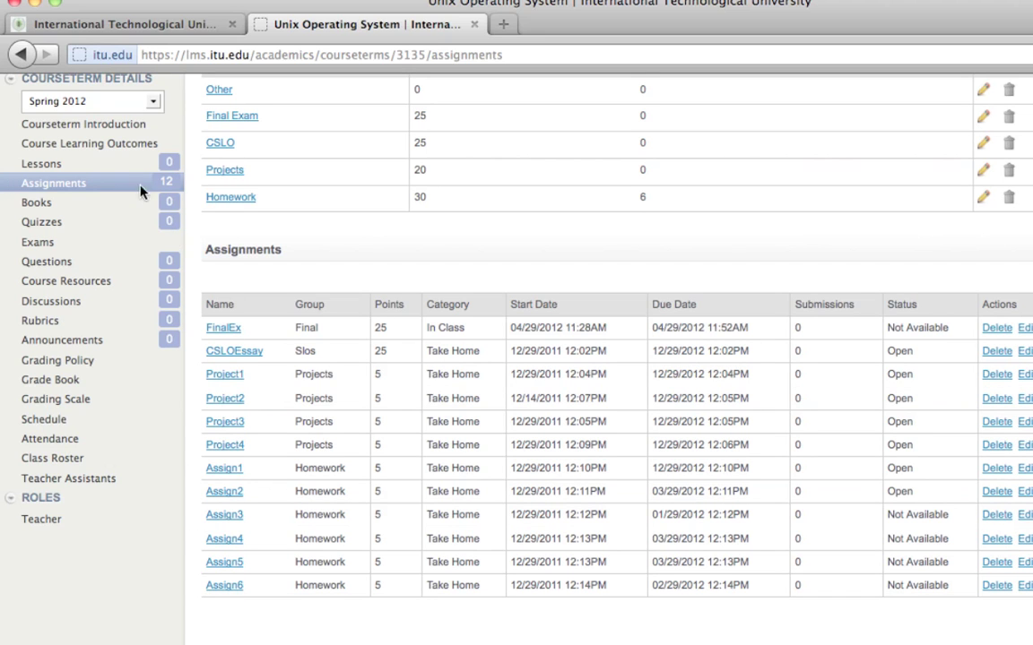
scroll(421, 235, "up", 2)
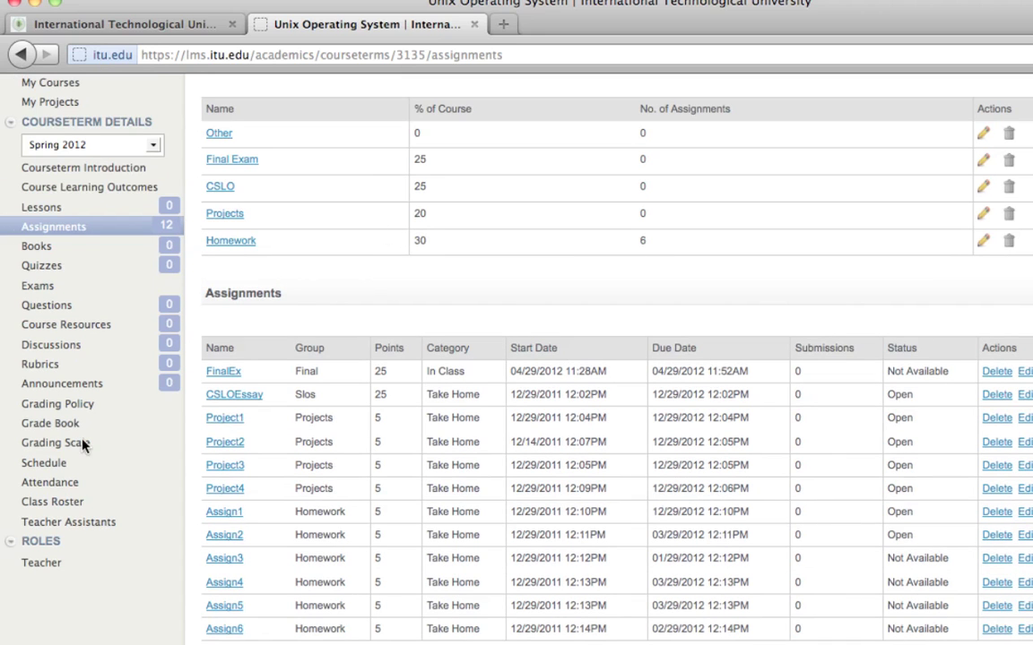
Try to open the course's grading policies, retry loading the page, and close its browser tab.
left_click(63, 407)
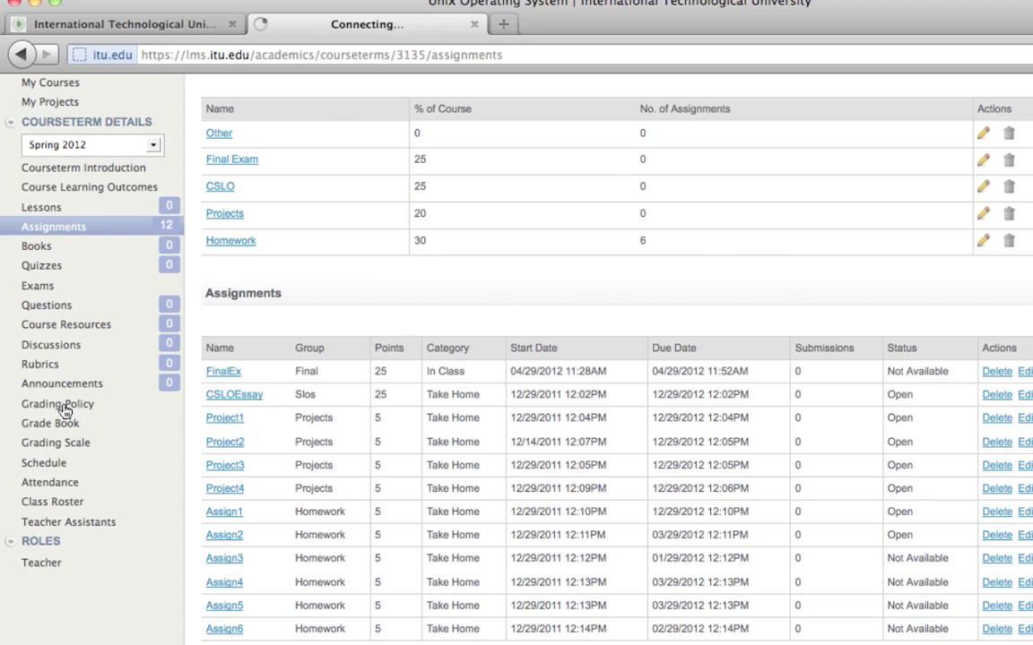
left_click(468, 341)
left_click(468, 340)
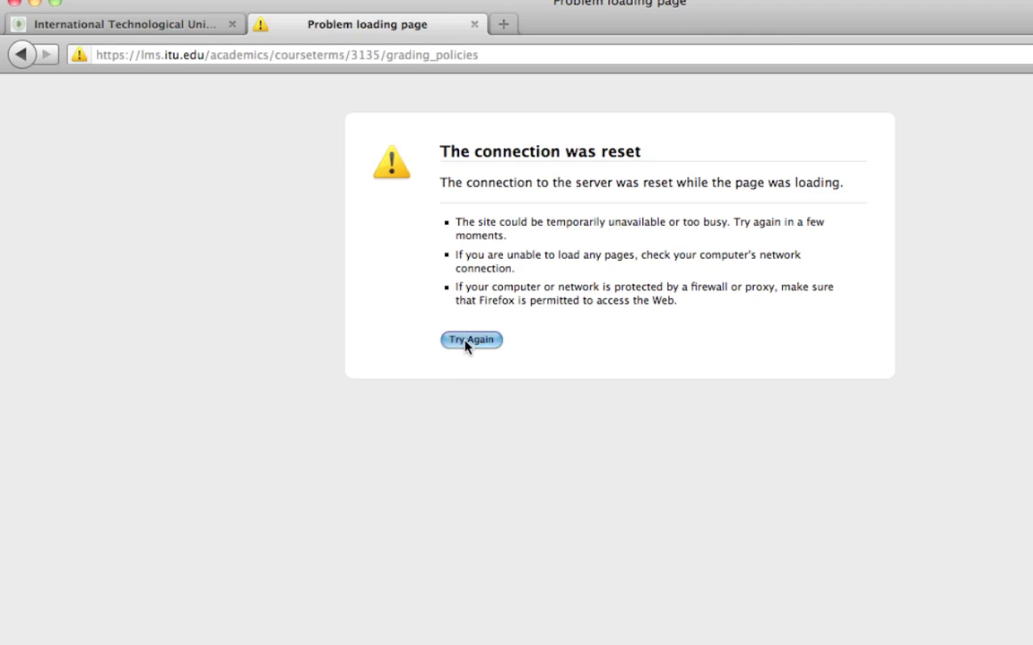
left_click(465, 344)
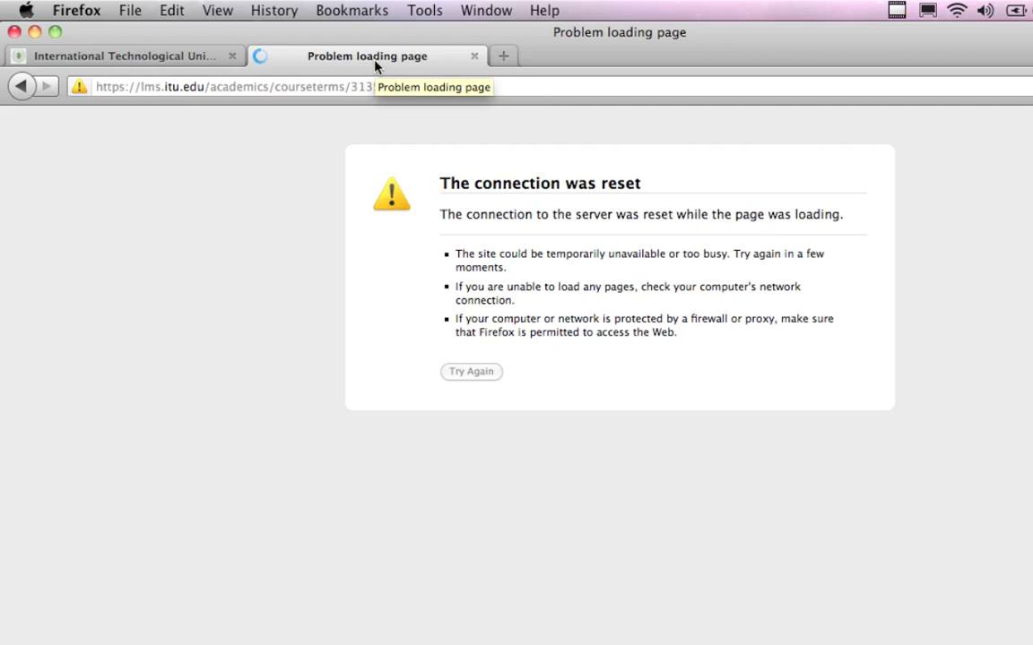
left_click(474, 57)
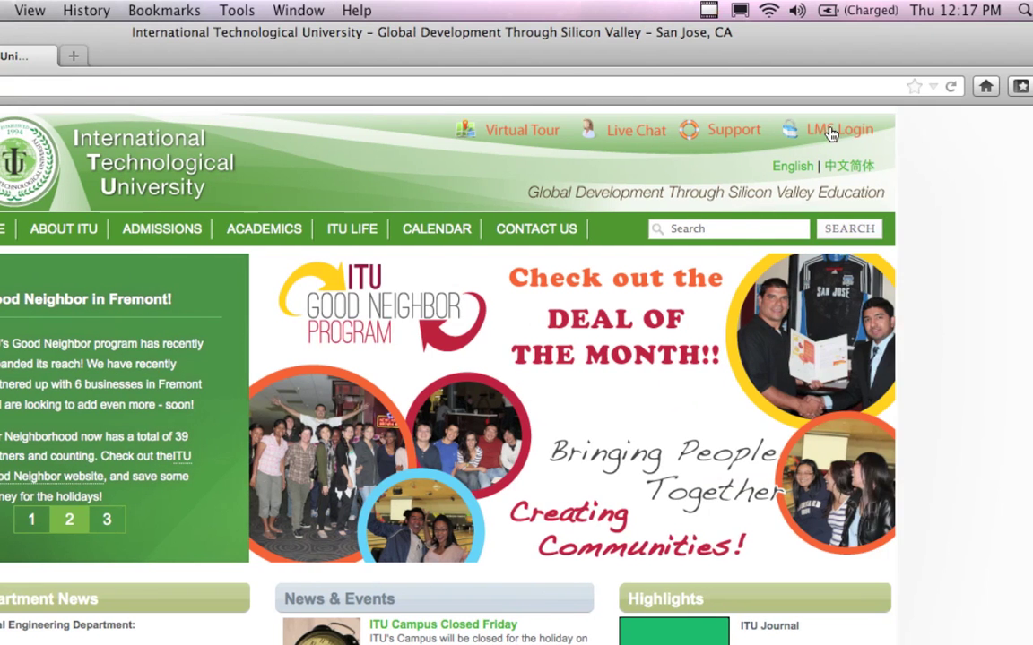
Reopen the LMS from the university website and open the grading policies of the Spring 2012 Unix Operating System course.
left_click(964, 130)
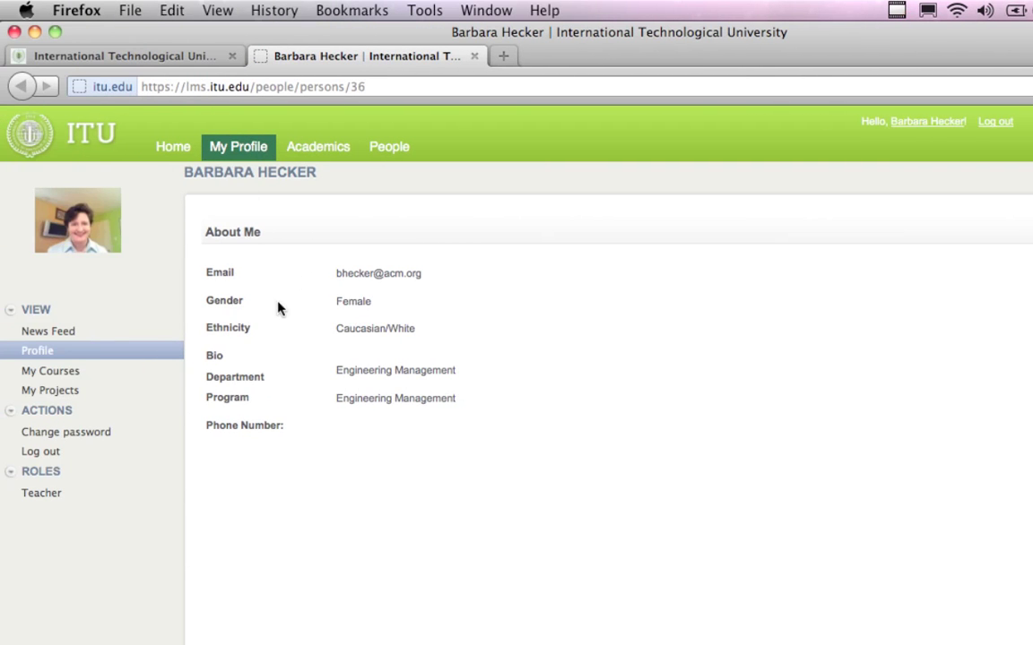
left_click(40, 376)
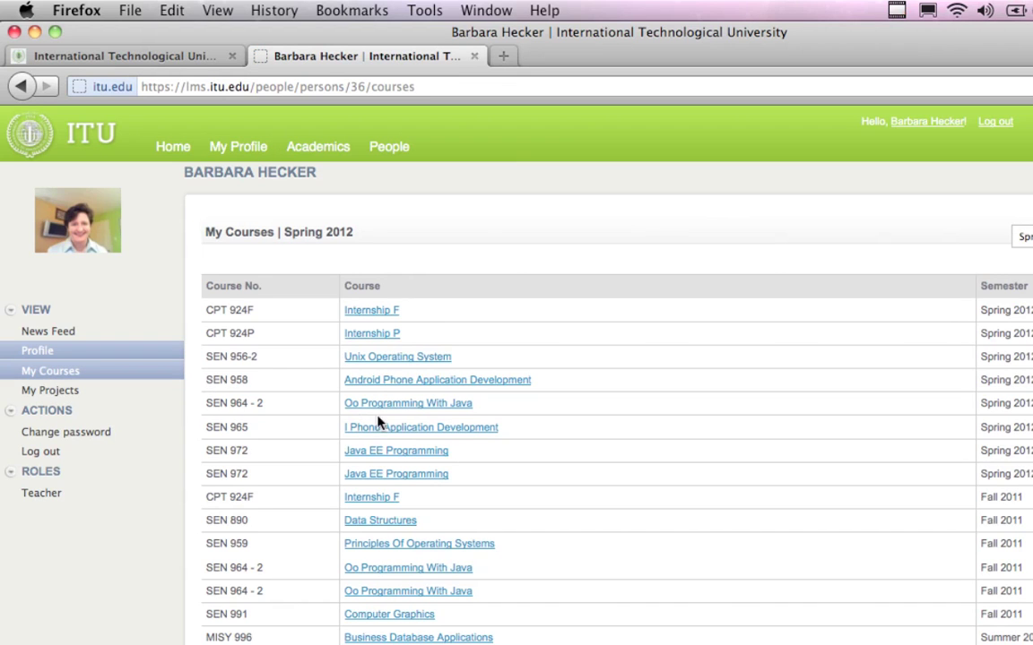
left_click(388, 357)
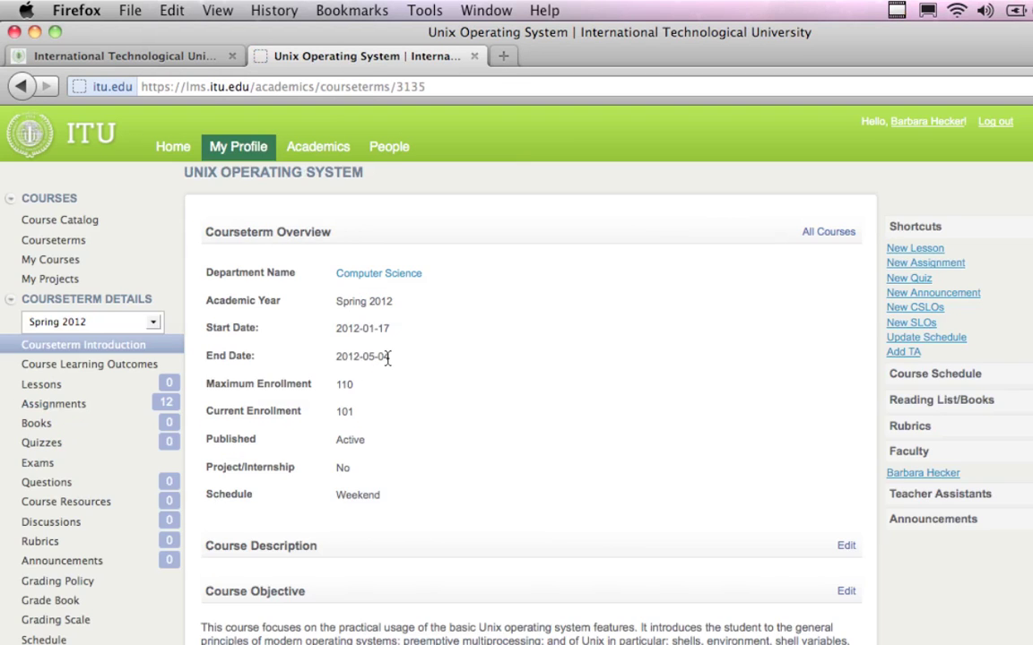
scroll(99, 408, "down", 5)
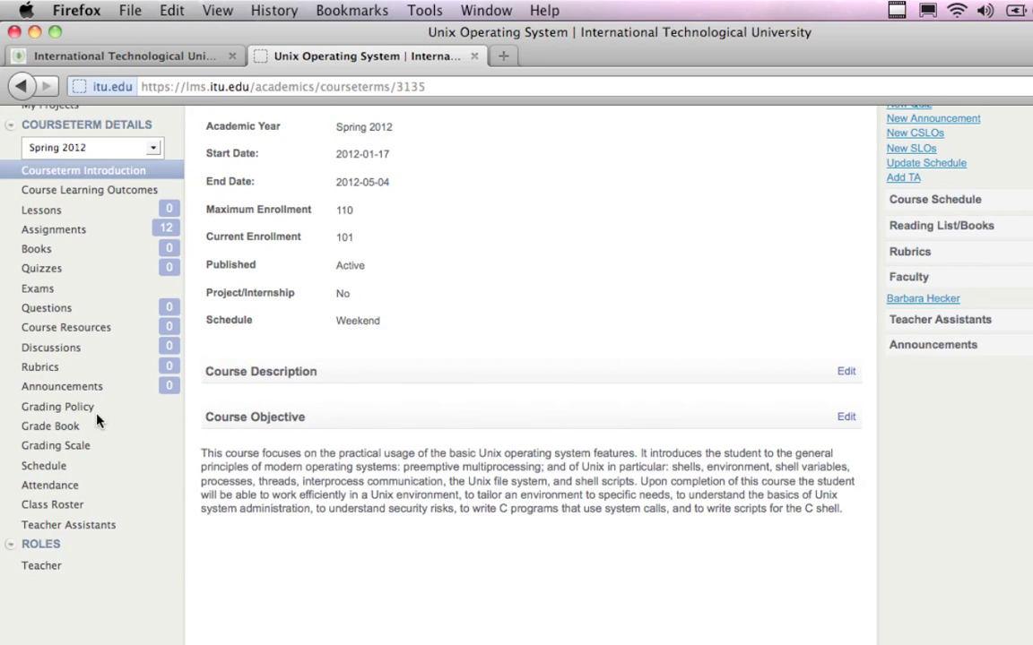
left_click(50, 409)
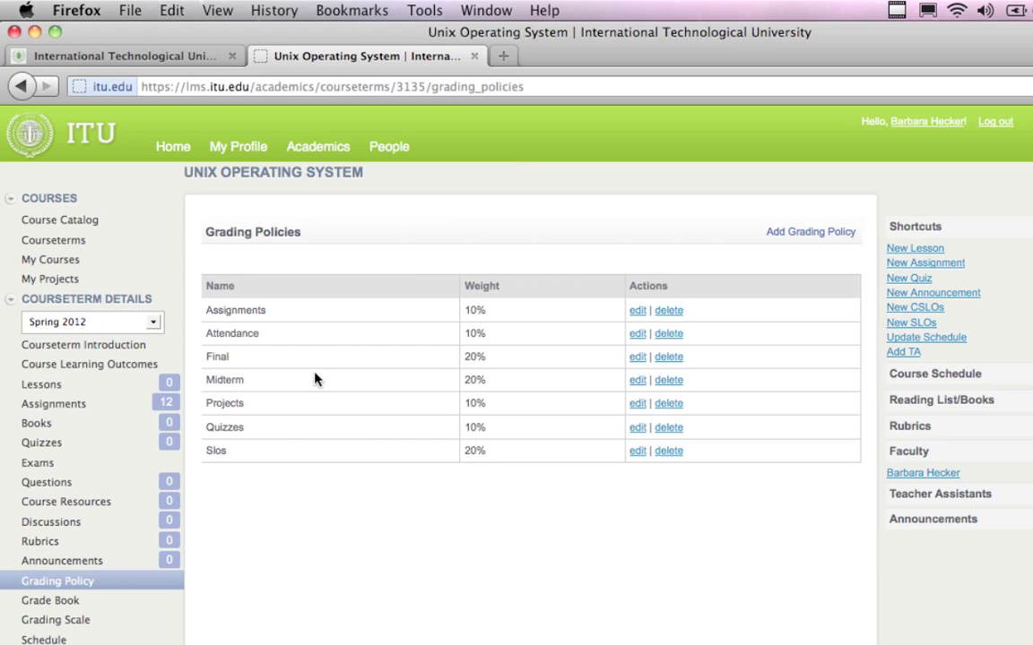
Set the Slos grading policy's grade percentage to 25 and save it.
scroll(314, 376, "down", 1)
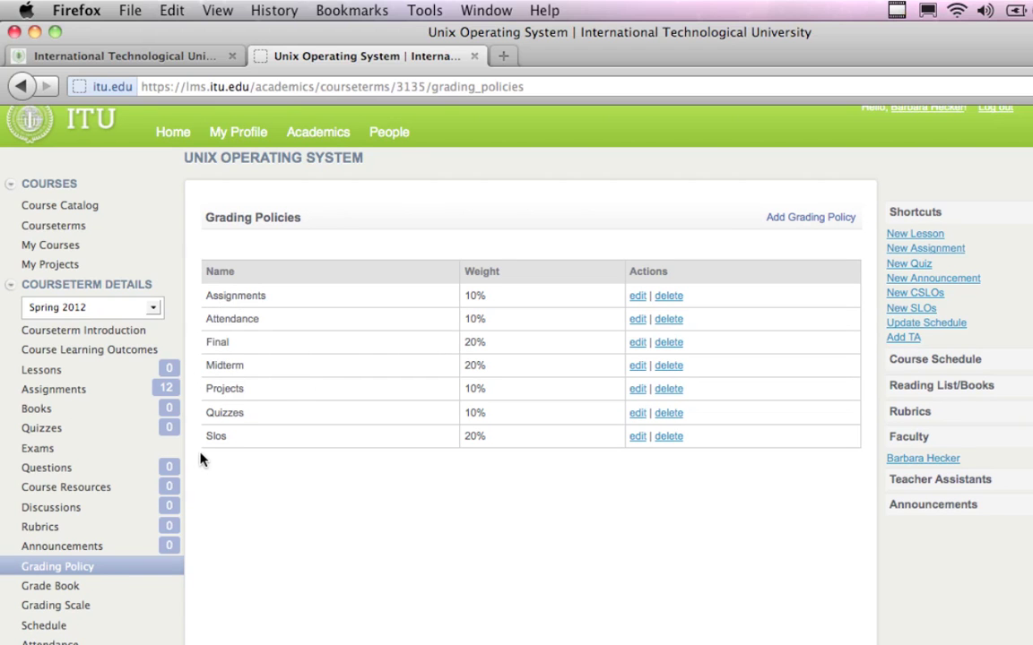
left_click(638, 438)
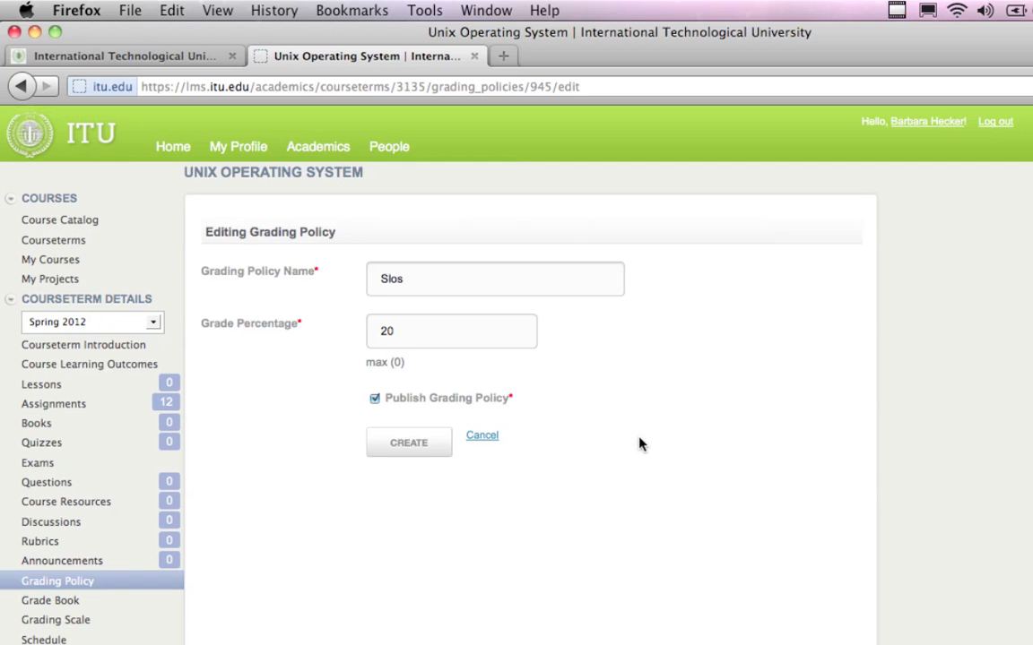
left_click(461, 330)
key("BackSpace")
type("5")
left_click(418, 453)
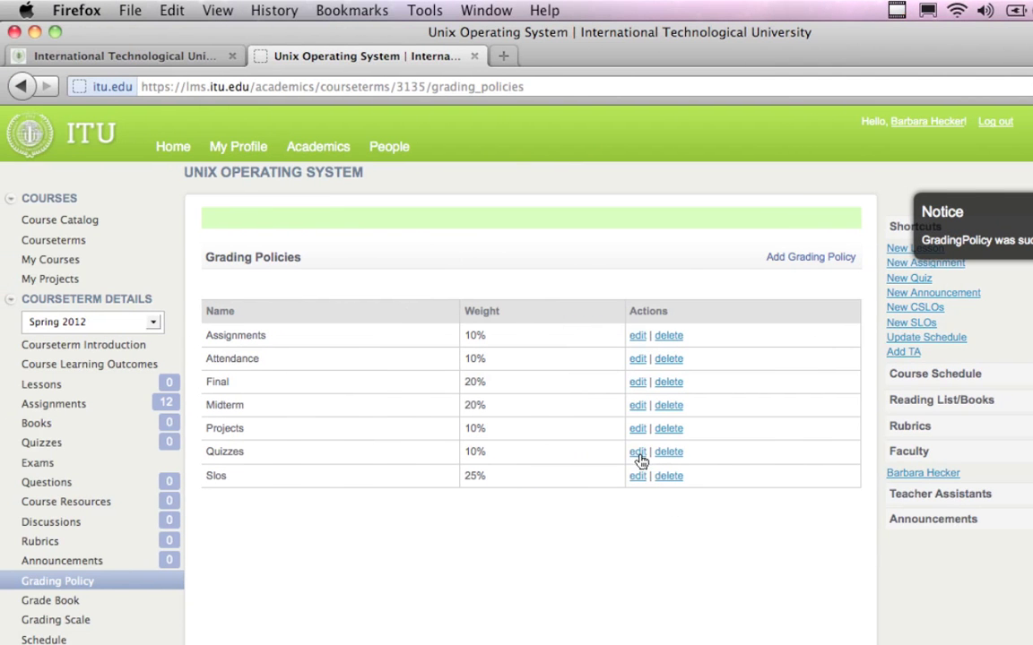
Set the Quizzes grading policy's grade percentage to 0 and save it.
left_click(637, 452)
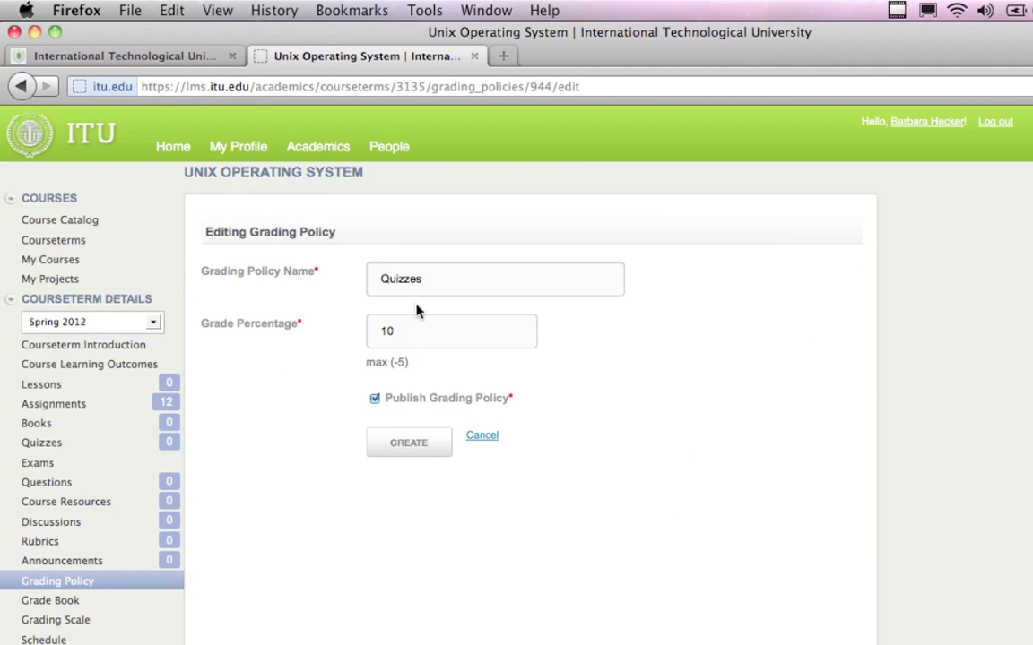
left_click(423, 339)
key("BackSpace")
key("BackSpace")
type("0")
left_click(414, 451)
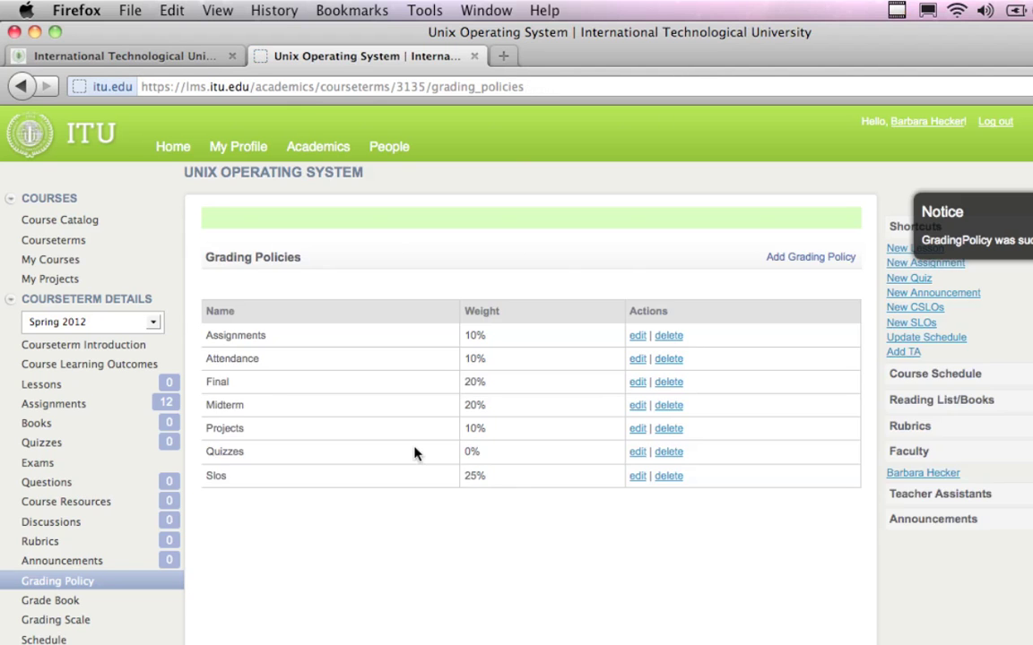
Set the Projects grading policy's grade percentage to 20 and save it.
left_click(638, 429)
left_click(396, 331)
key("BackSpace")
key("BackSpace")
type("20")
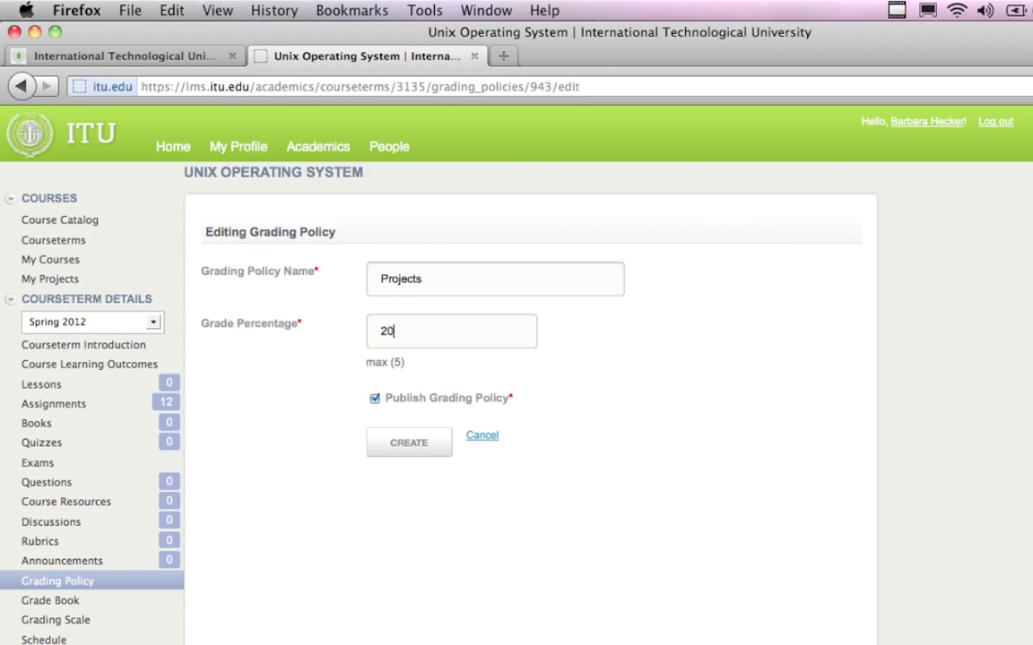
left_click(431, 442)
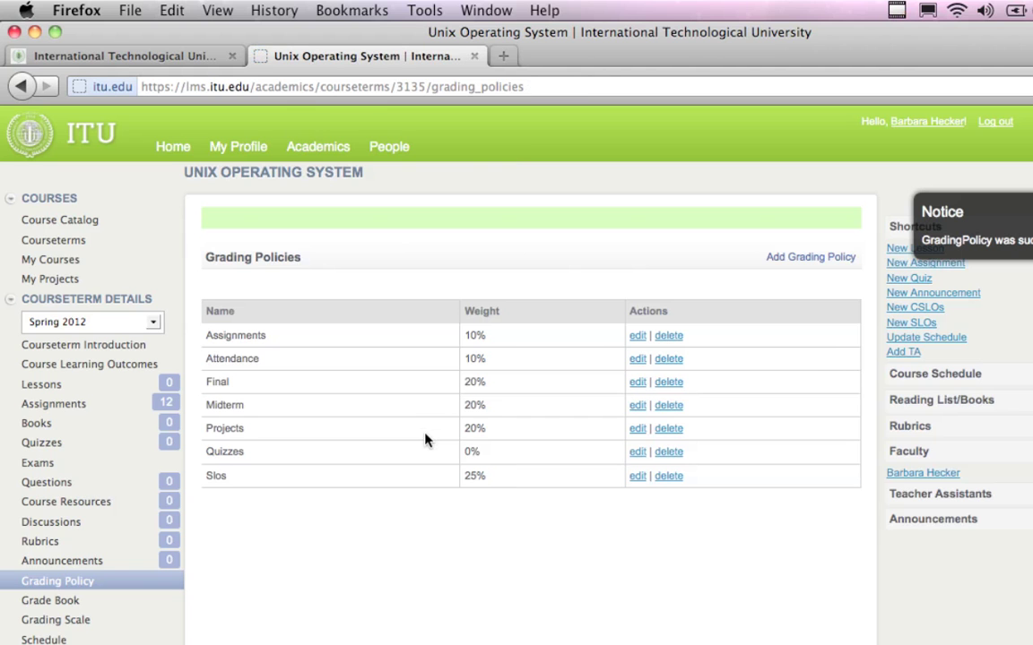
Set the Midterm grading policy's grade percentage to 0 and save it.
left_click(636, 408)
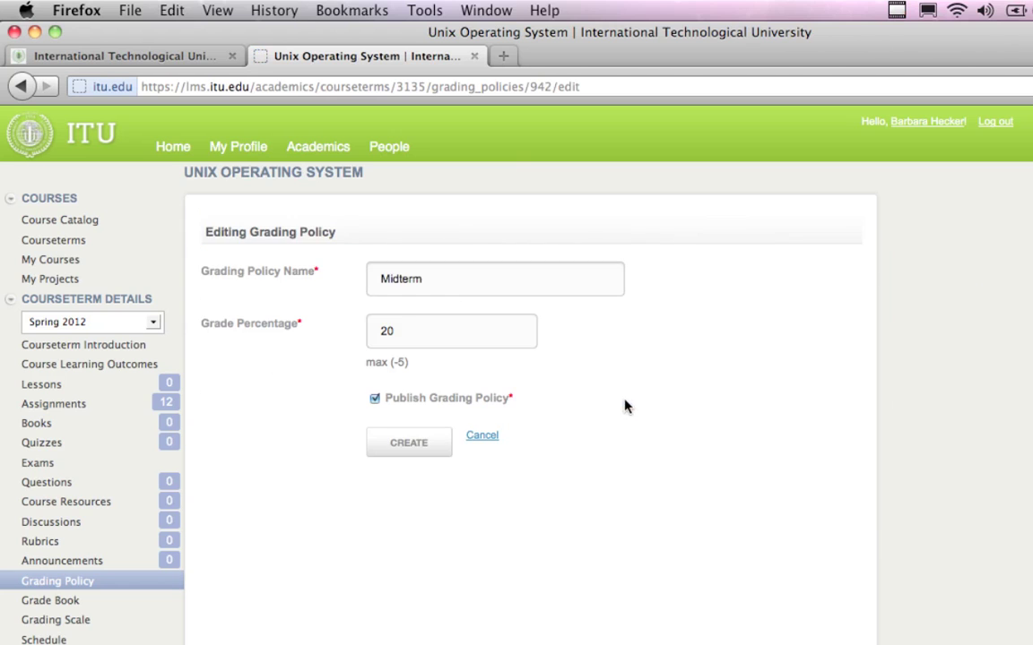
left_click(411, 329)
key("BackSpace")
key("BackSpace")
type("0")
left_click(405, 444)
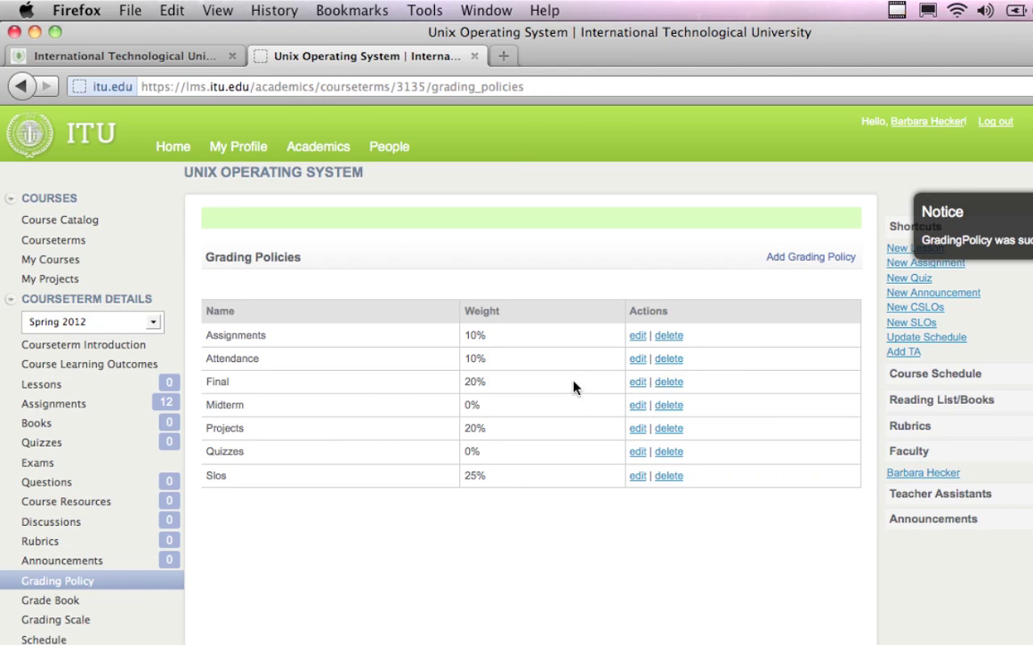
Set the Final grading policy's grade percentage to 25 and save it.
left_click(637, 384)
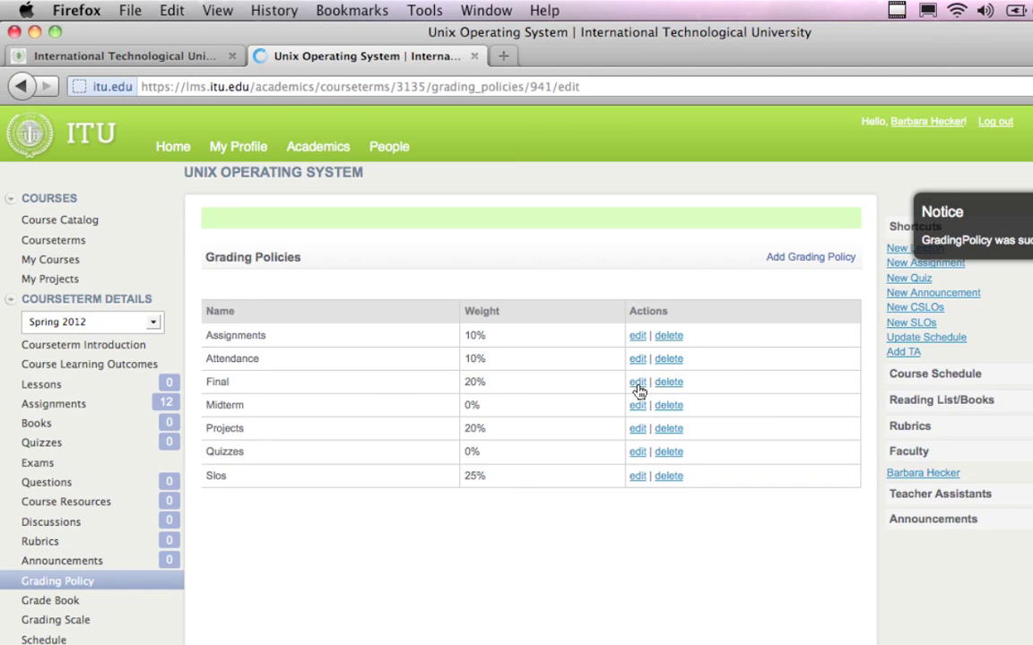
left_click(446, 334)
key("BackSpace")
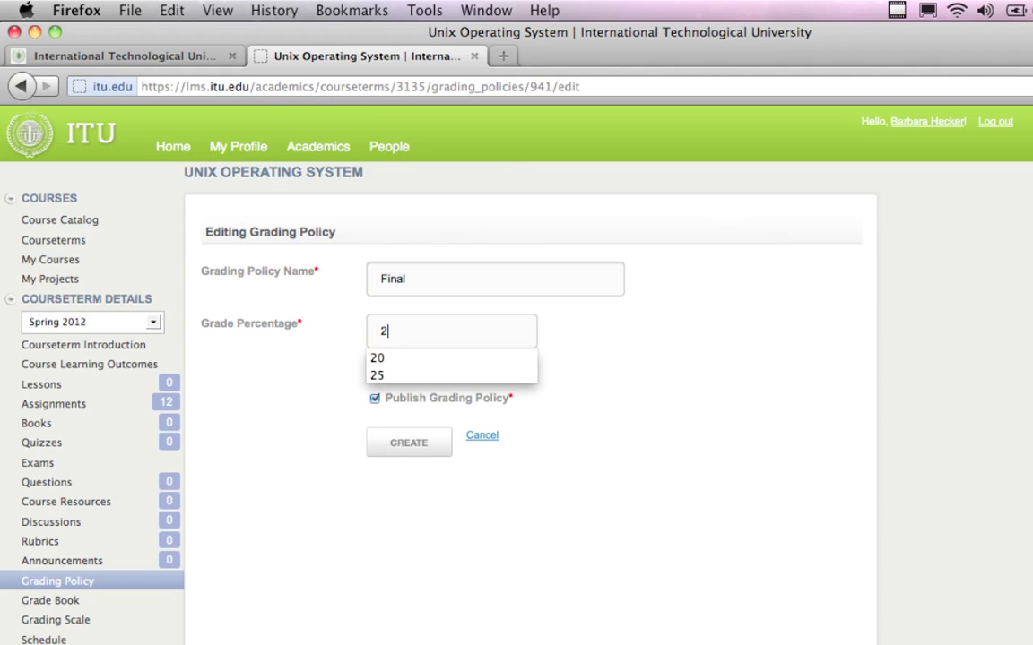
type("5")
left_click(410, 444)
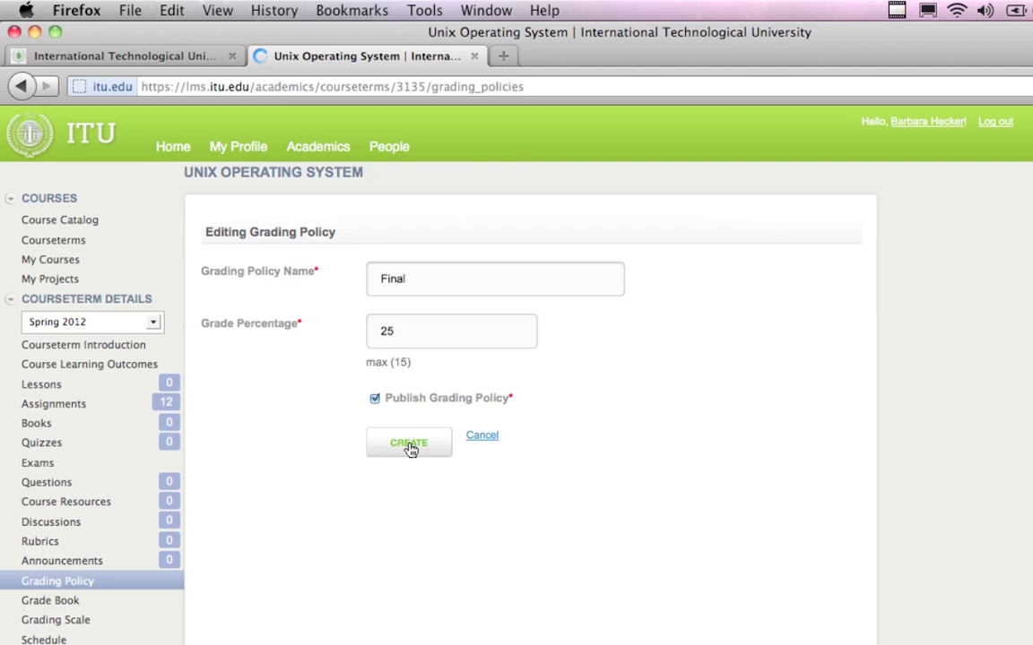
Set the Attendance grading policy's grade percentage to 0 and save it.
left_click(637, 359)
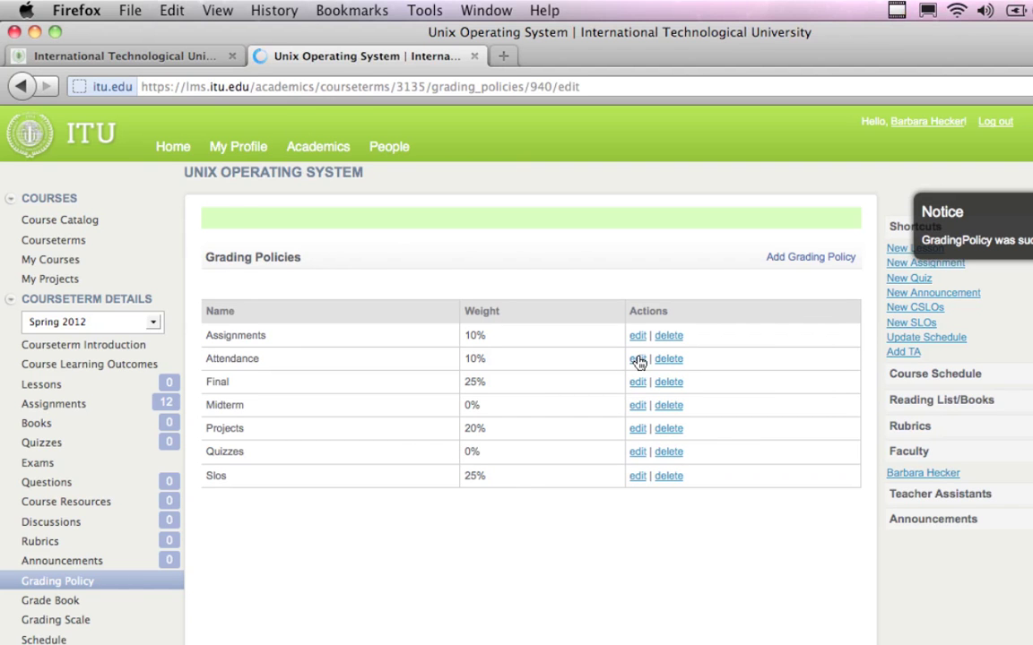
left_click(402, 332)
key("BackSpace")
key("BackSpace")
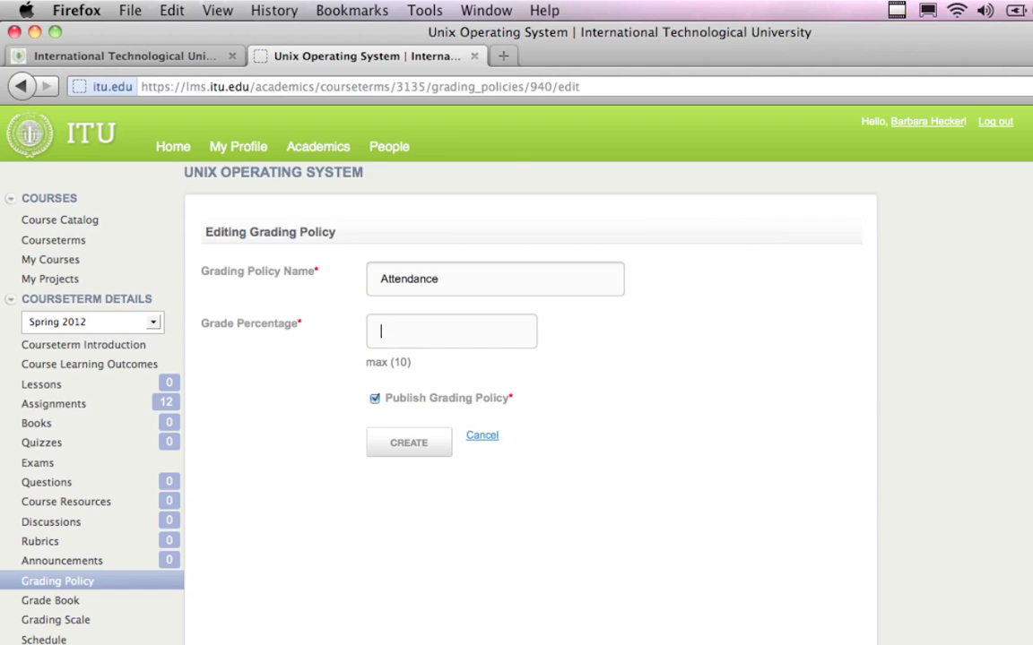
type("0")
key("Down")
key("Return")
left_click(423, 444)
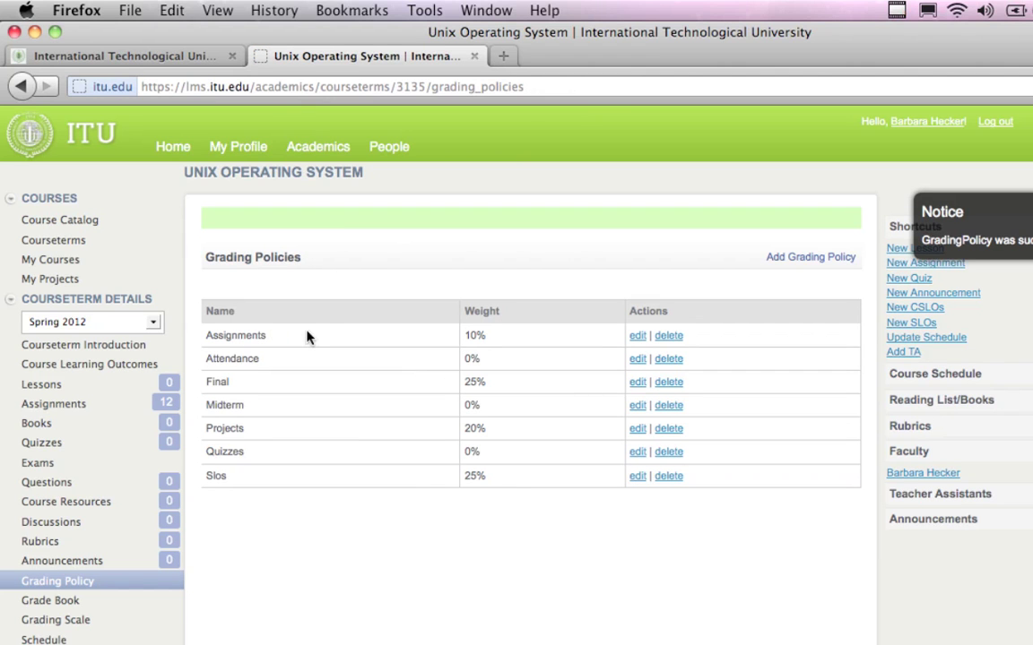
Set the Assignments grading policy's grade percentage to 30 and save it.
left_click(638, 337)
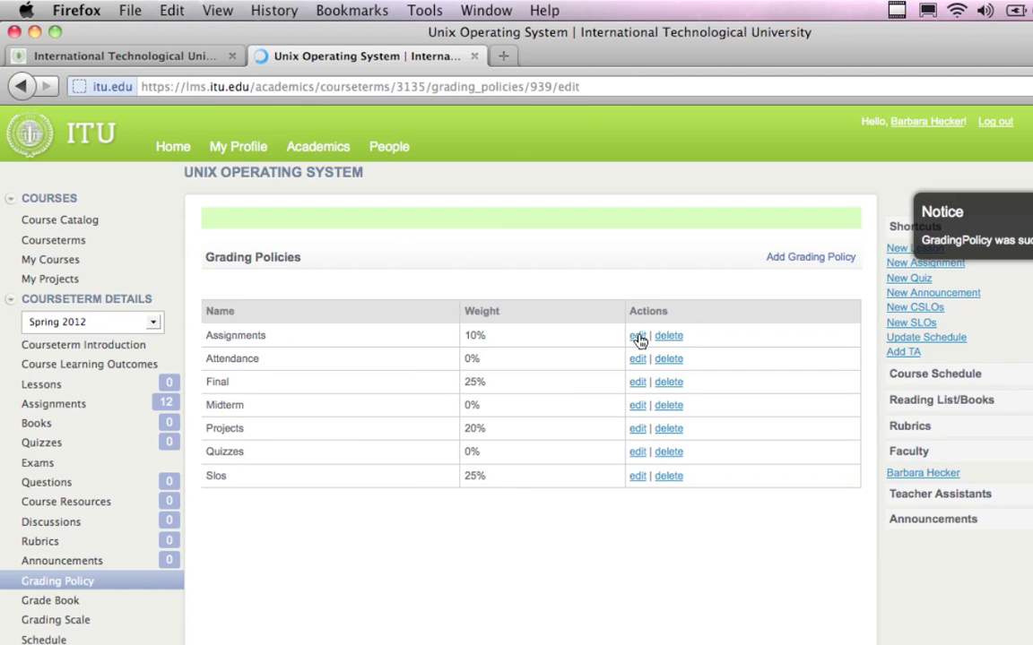
left_click(415, 337)
key("BackSpace")
key("BackSpace")
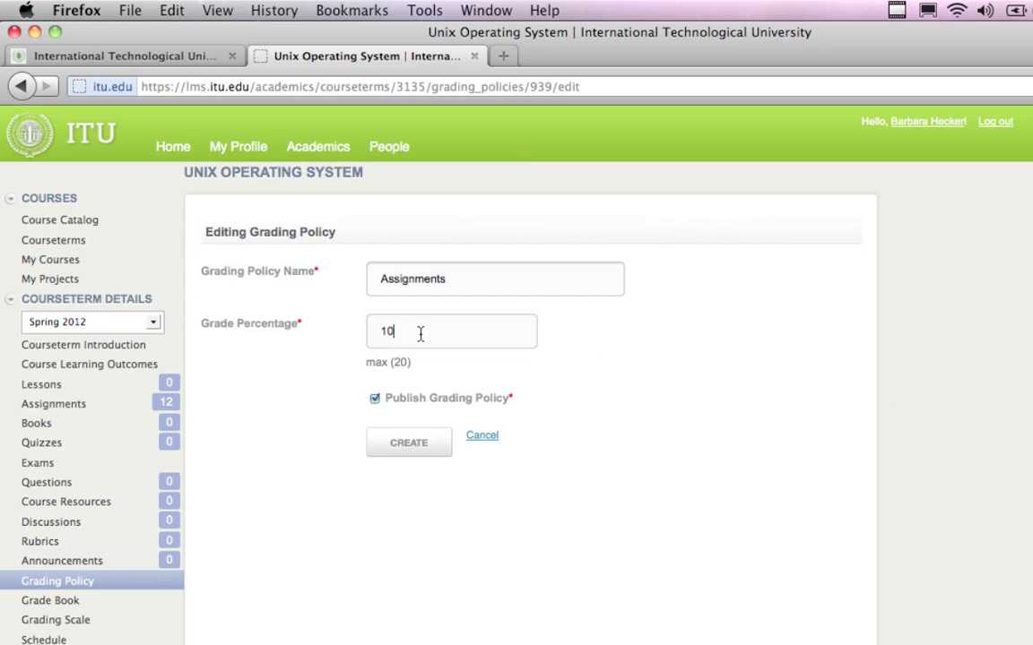
type("3")
left_click(400, 452)
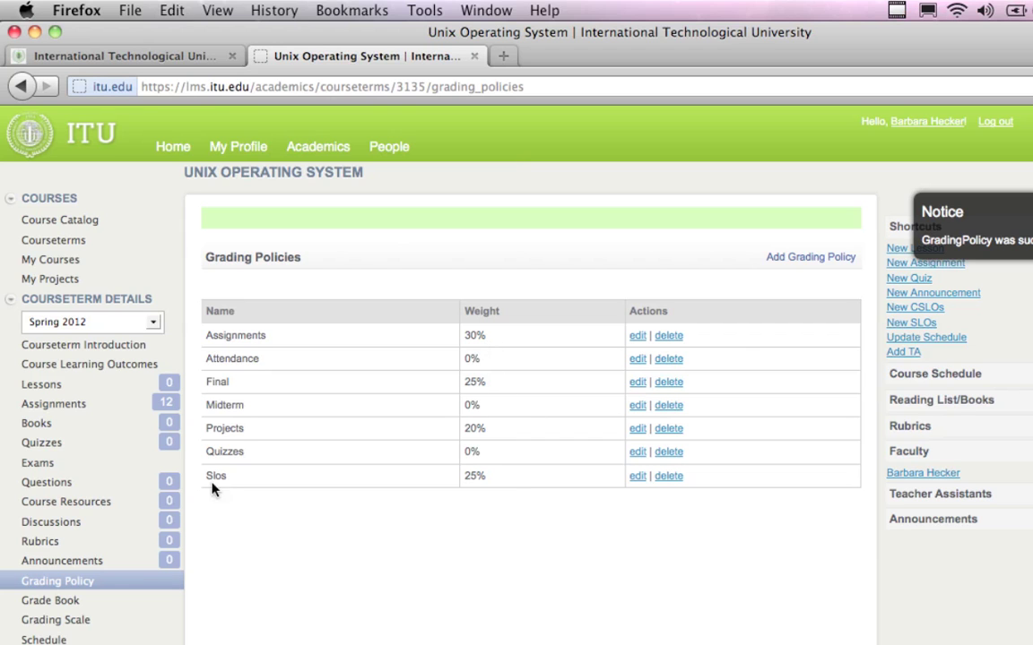
Check the grading policy weights against the course's assignment groups and the points of the listed assignments.
scroll(260, 482, "down", 3)
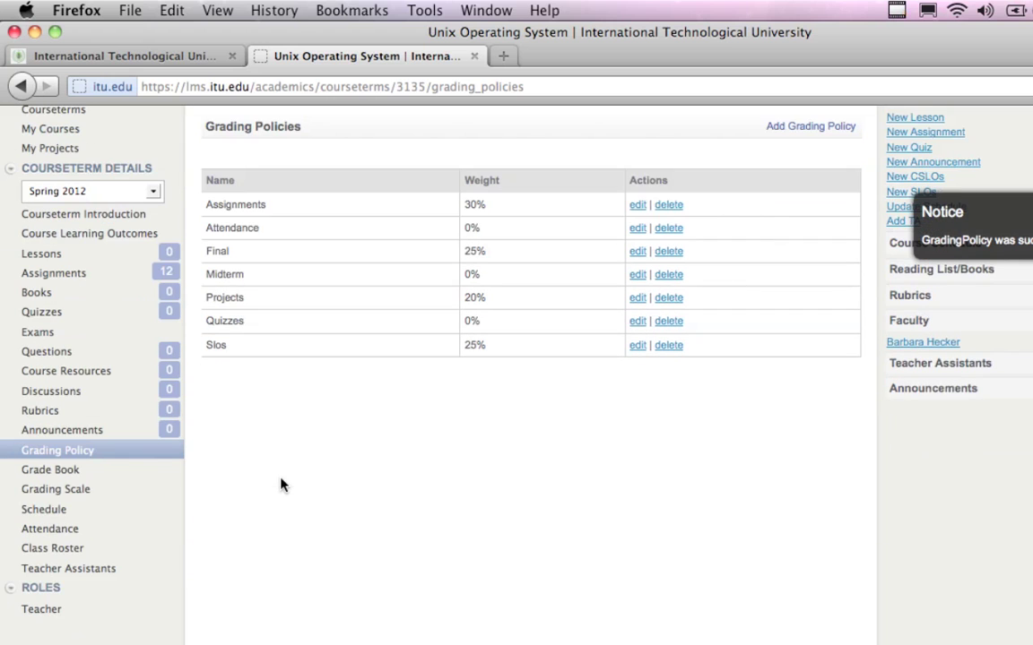
left_click(46, 276)
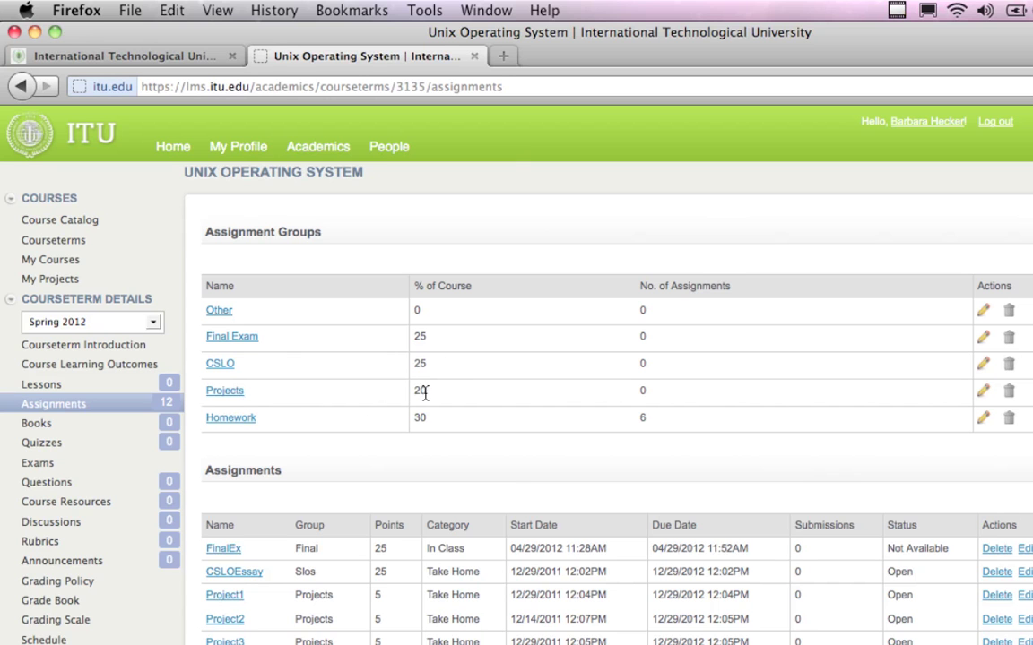
scroll(454, 433, "down", 3)
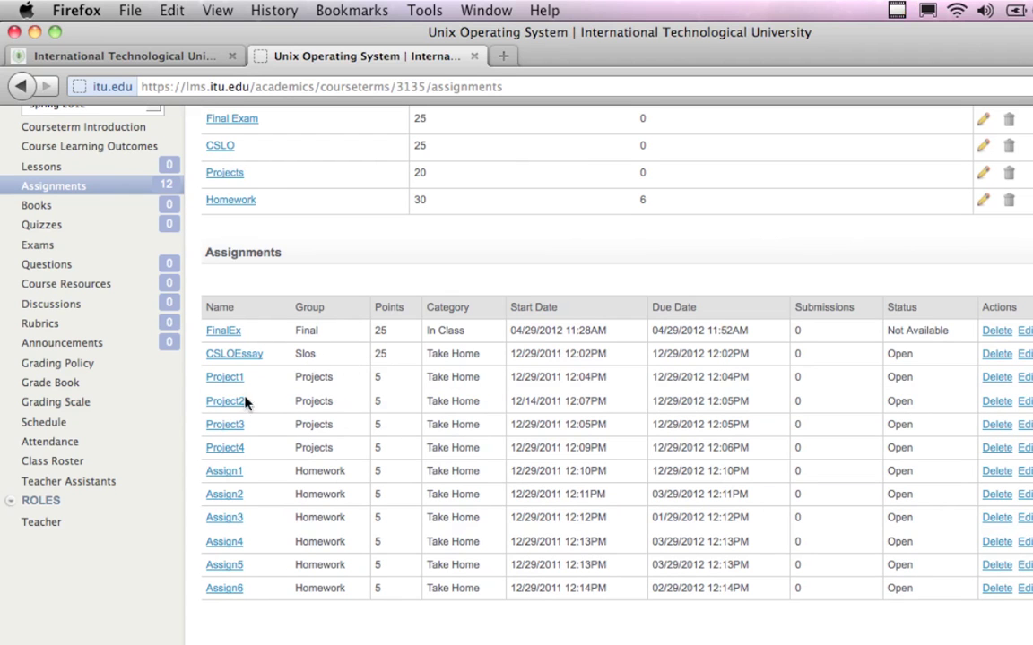
Open the Spring 2012 Grade Book and check the percentages in the Assignments, Final and Projects column headings.
left_click(53, 386)
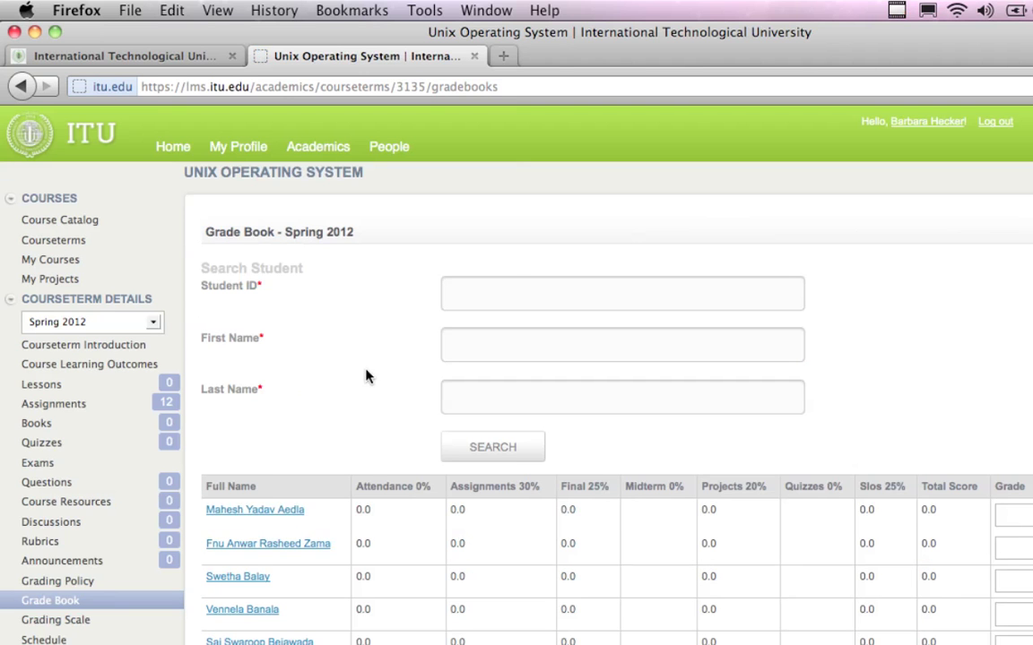
scroll(365, 376, "down", 4)
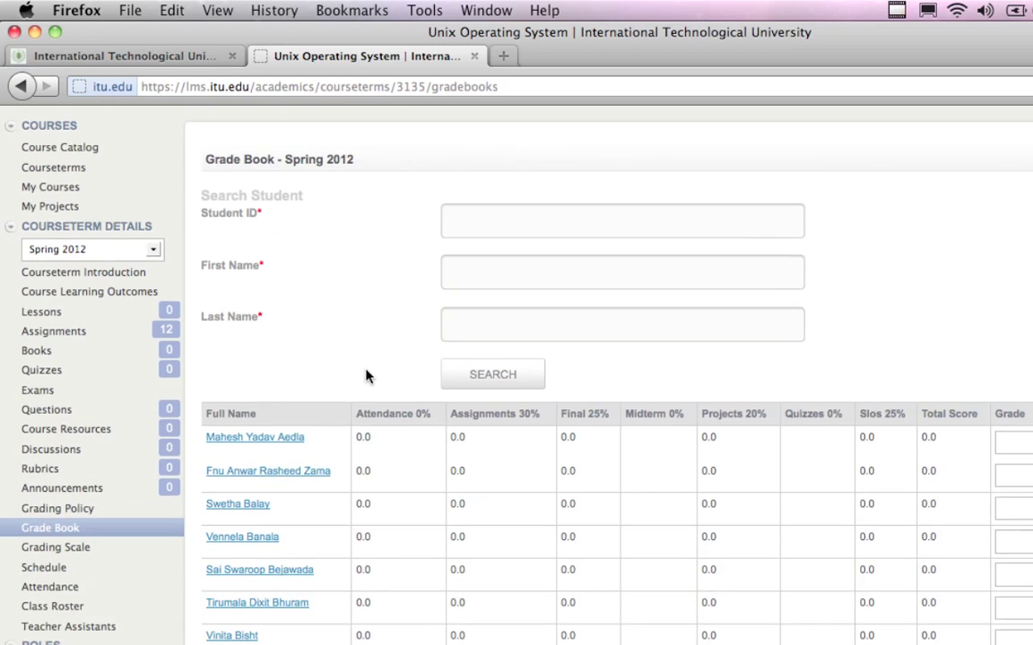
scroll(366, 376, "down", 1)
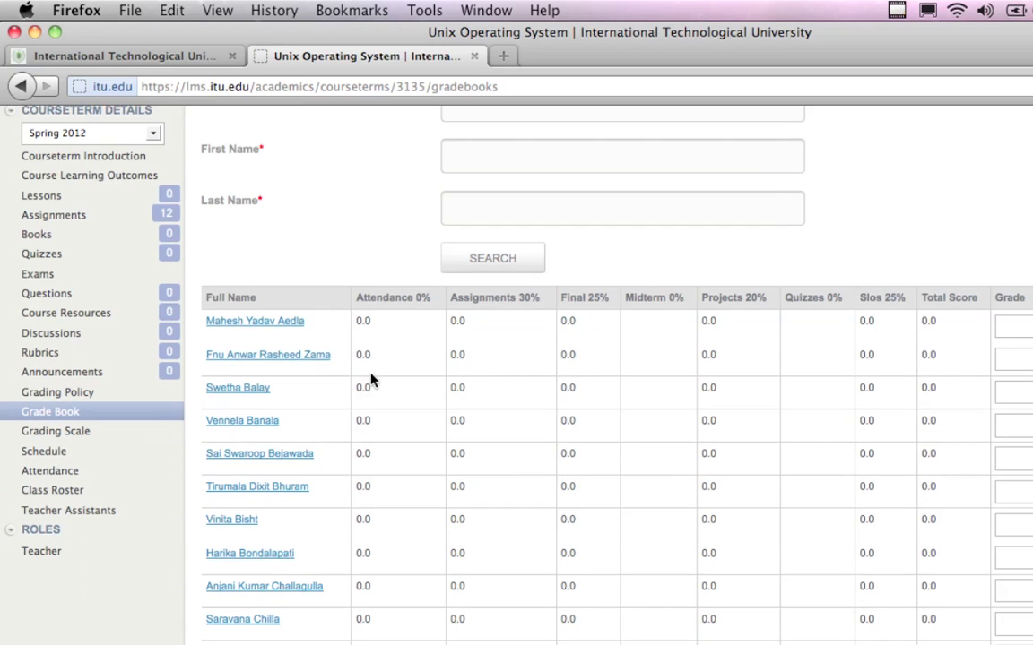
left_click_drag(518, 300, 530, 297)
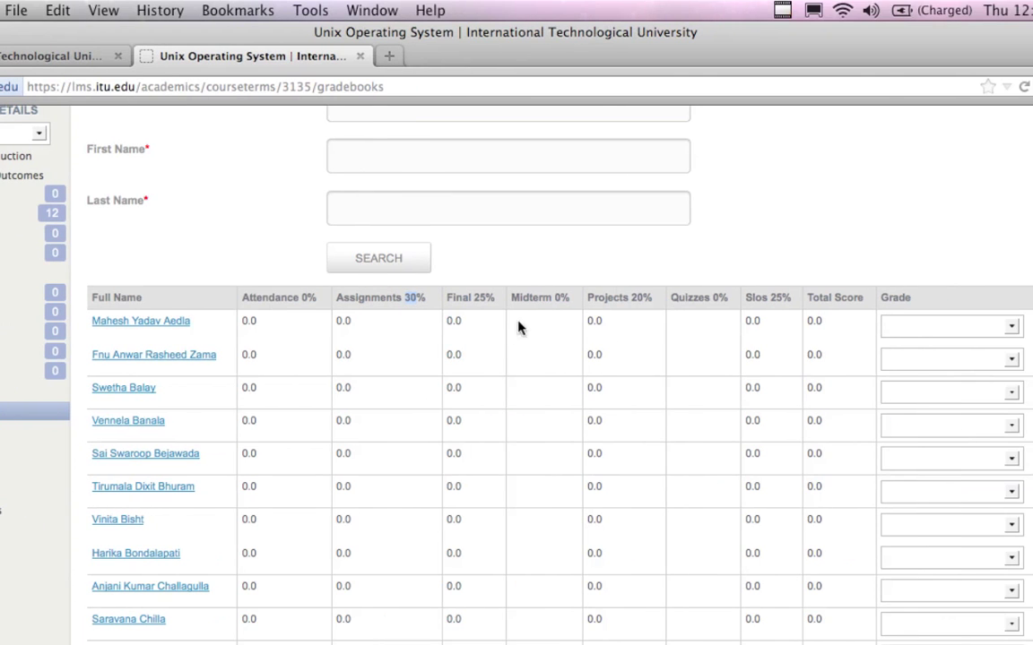
double_click(556, 297)
left_click(632, 297)
double_click(637, 298)
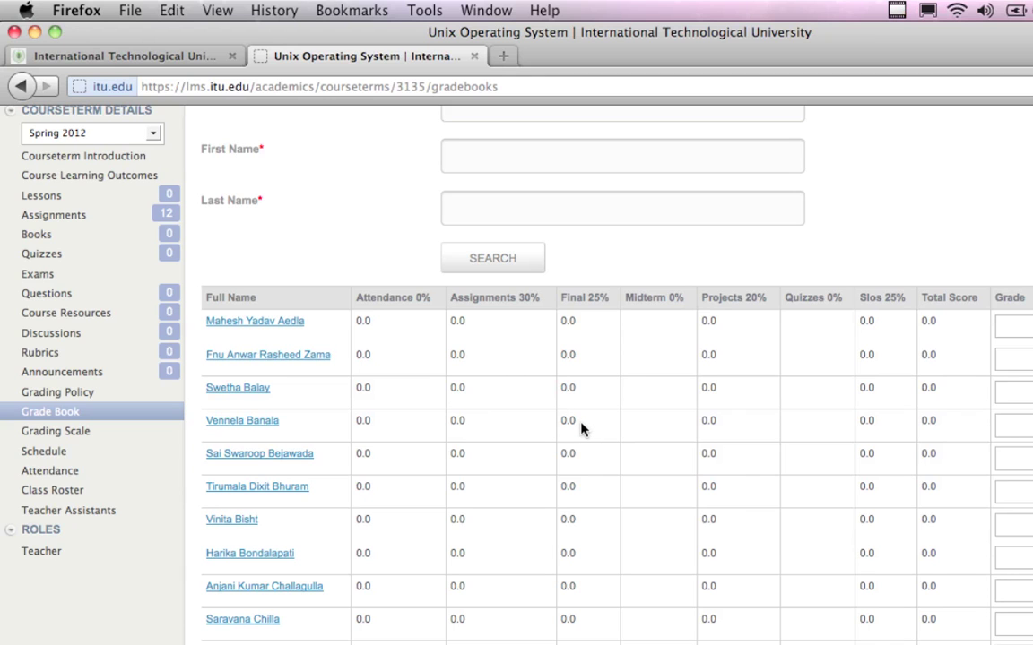
Return to the course's assignments and examine each one's due date, submissions, status and available actions.
left_click(57, 219)
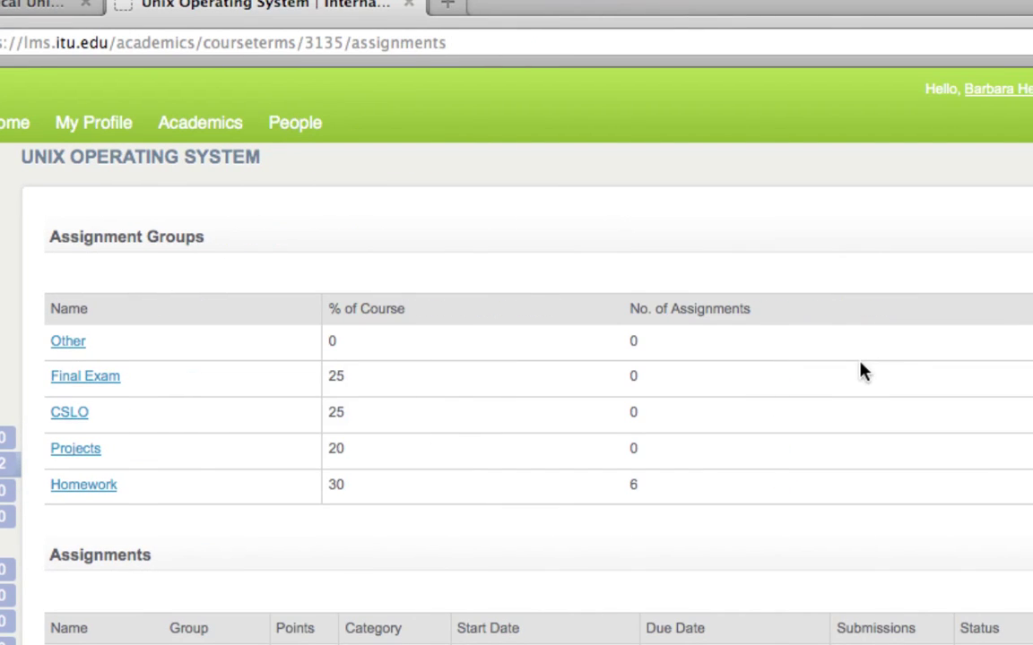
scroll(860, 372, "down", 2)
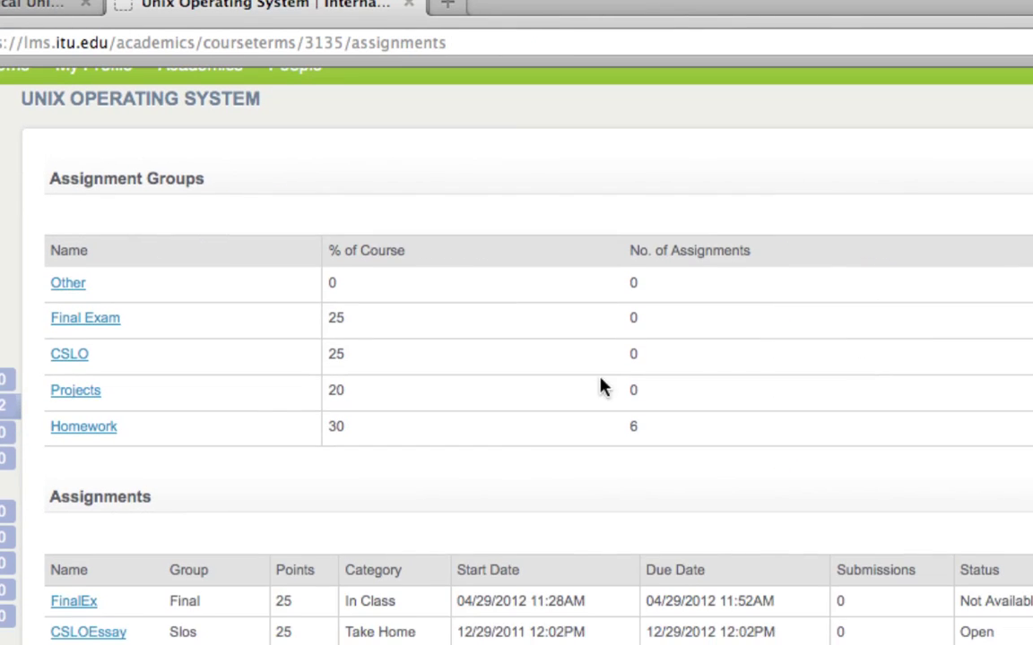
scroll(657, 363, "down", 6)
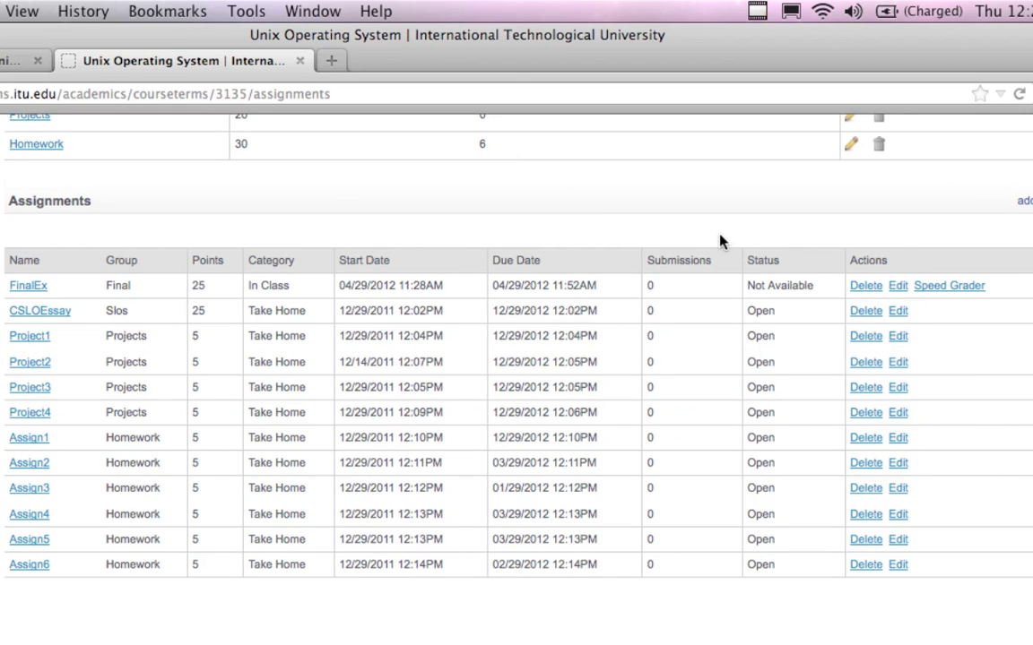
scroll(681, 194, "up", 4)
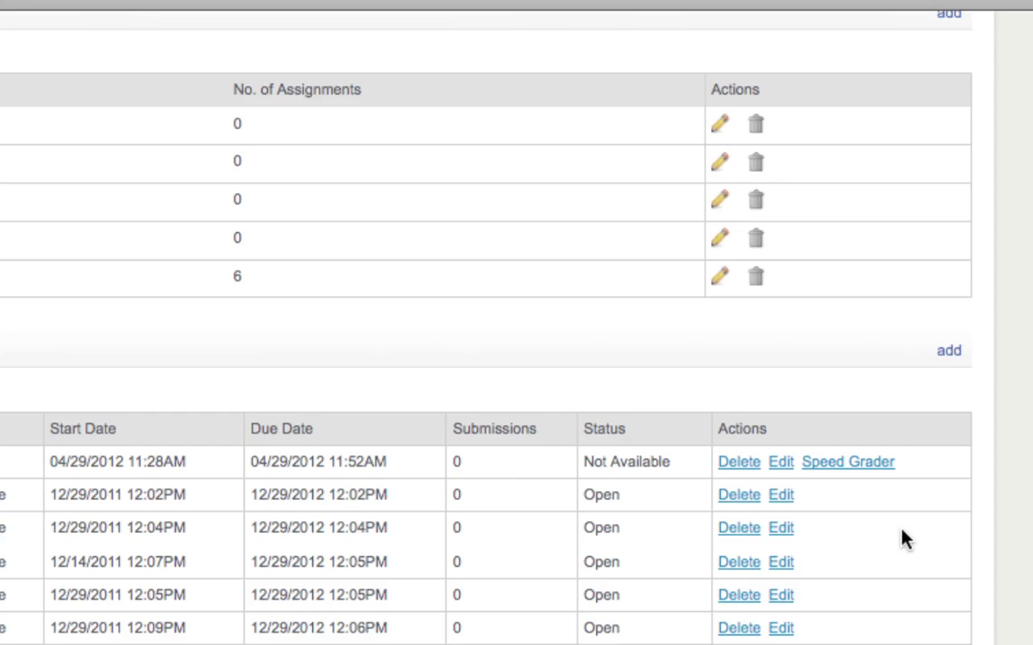
scroll(903, 538, "down", 5)
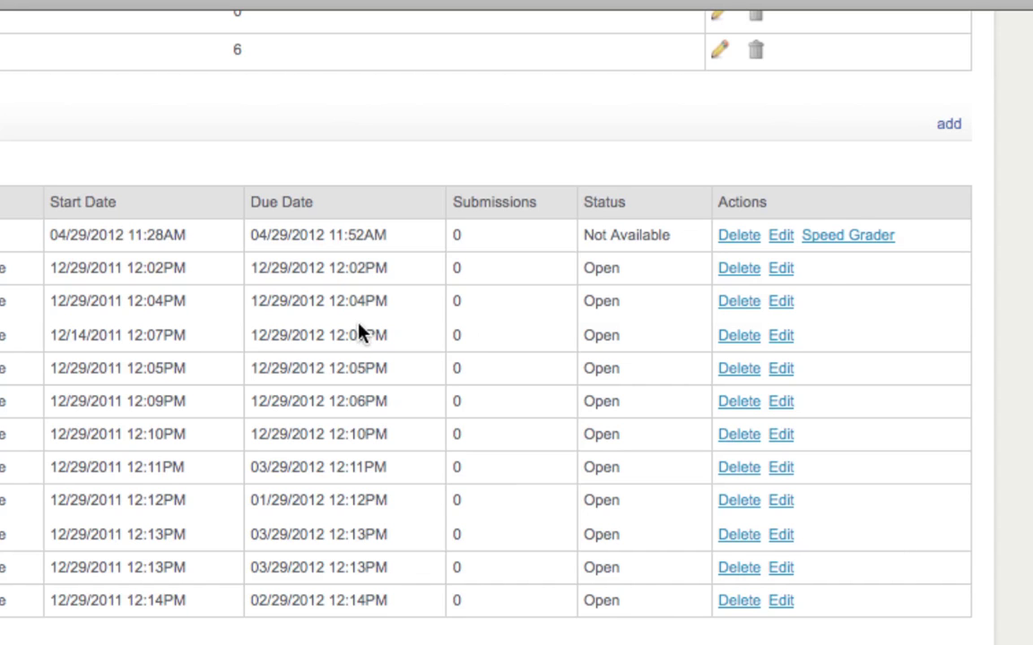
scroll(21, 280, "left", 6)
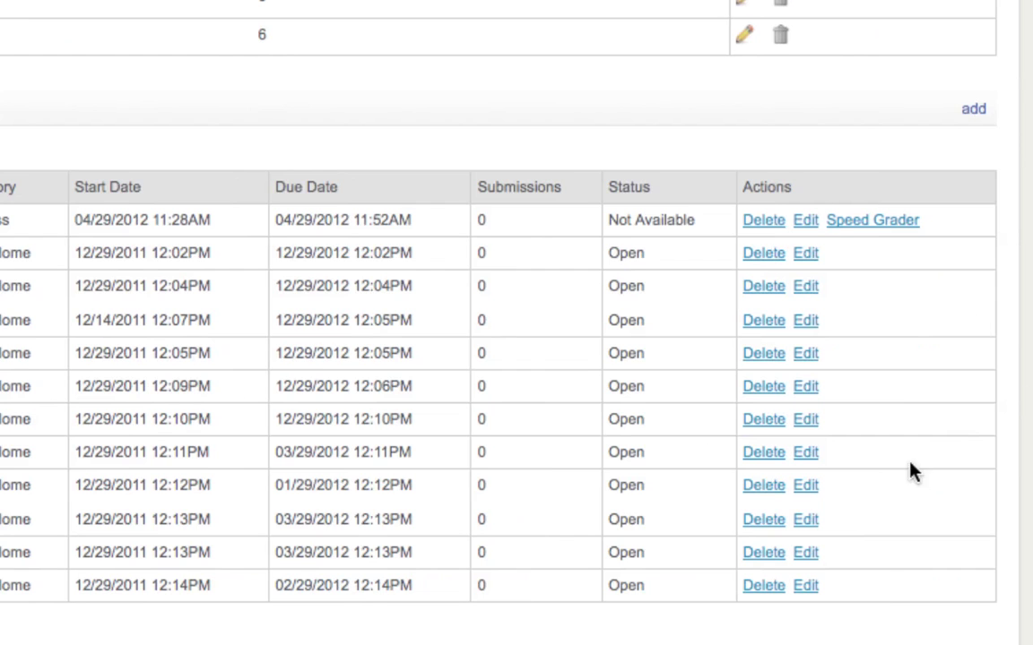
Open the Speed Grader for the FinalEx assignment and go to its list of students.
left_click(870, 222)
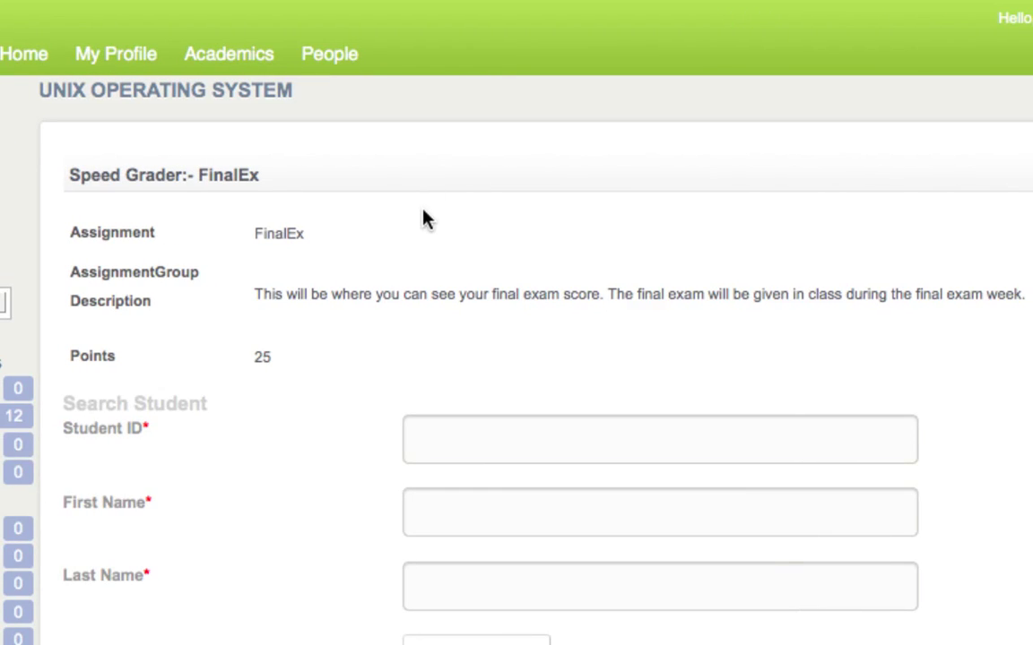
scroll(425, 219, "down", 3)
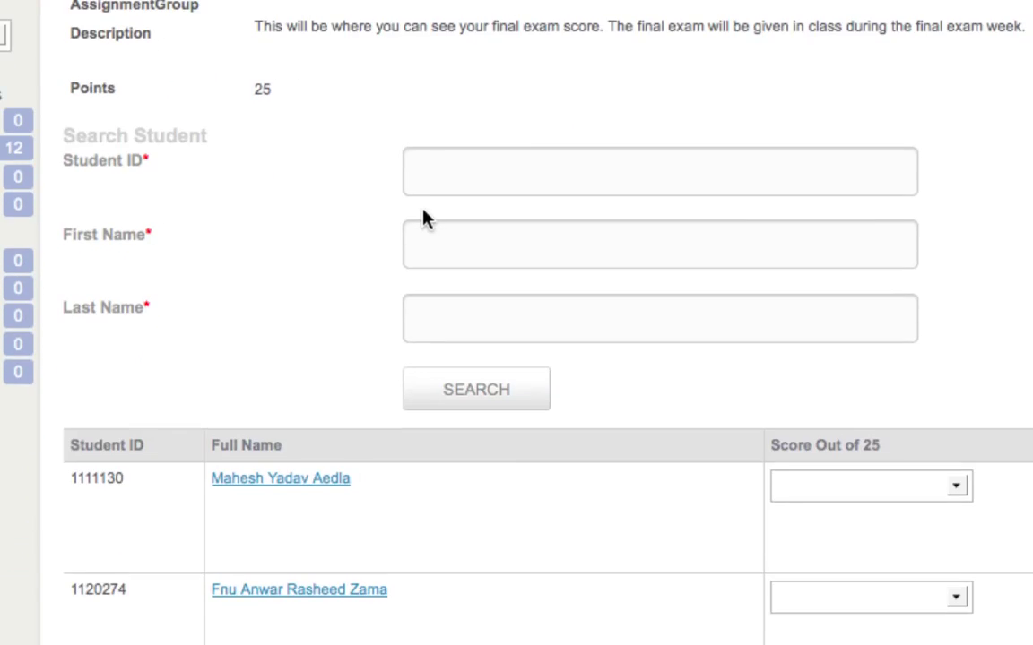
scroll(425, 220, "down", 3)
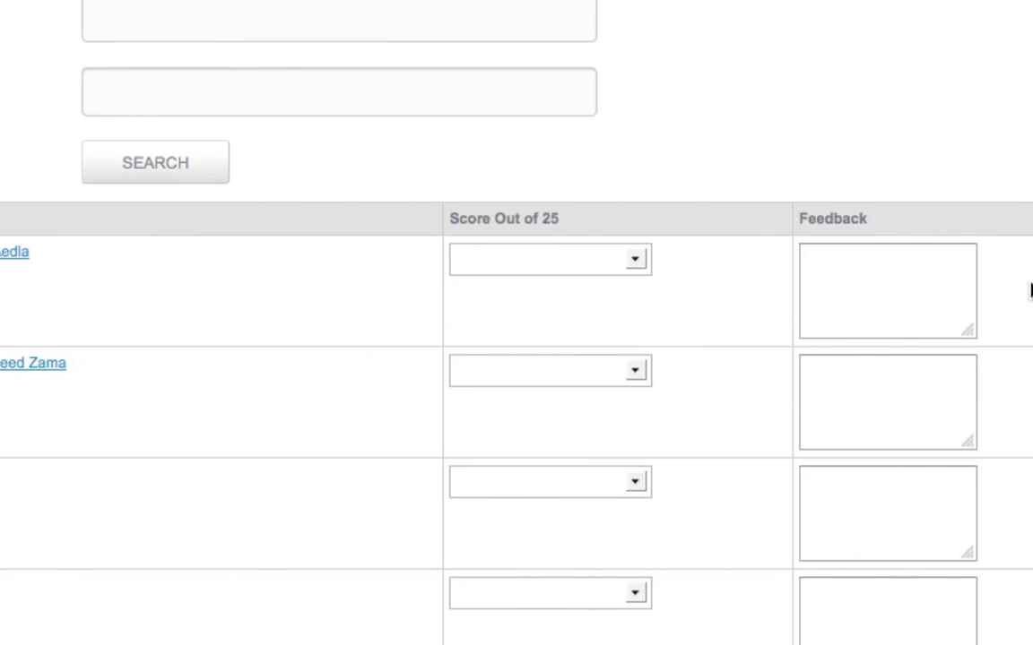
Give the first listed student a FinalEx score of 20 with the feedback "Good job!".
left_click(635, 262)
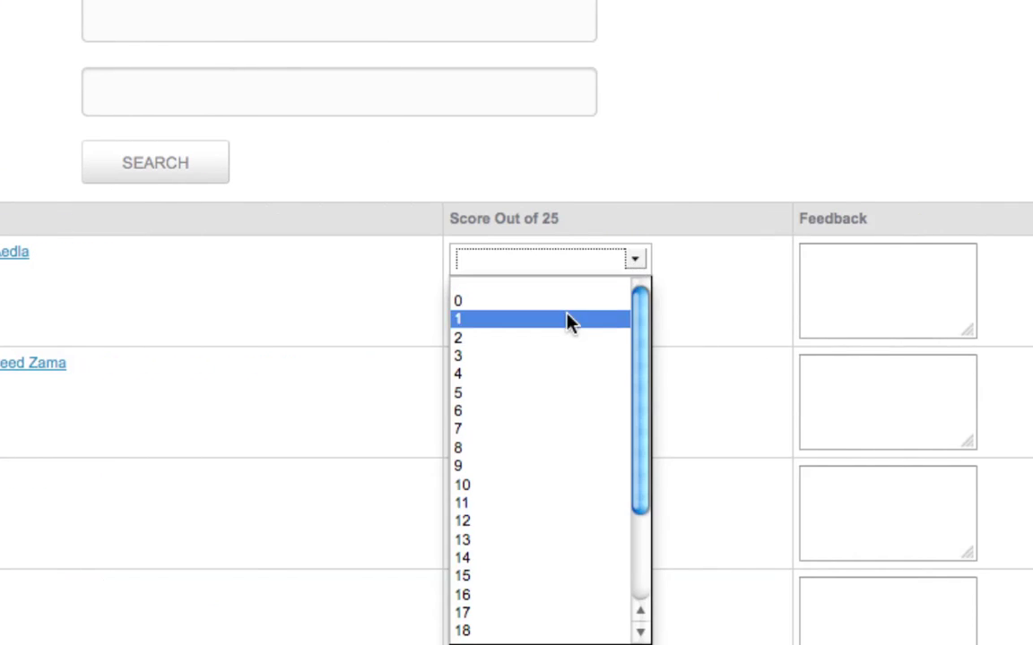
scroll(565, 325, "down", 3)
left_click(485, 544)
left_click(835, 296)
type("Good ")
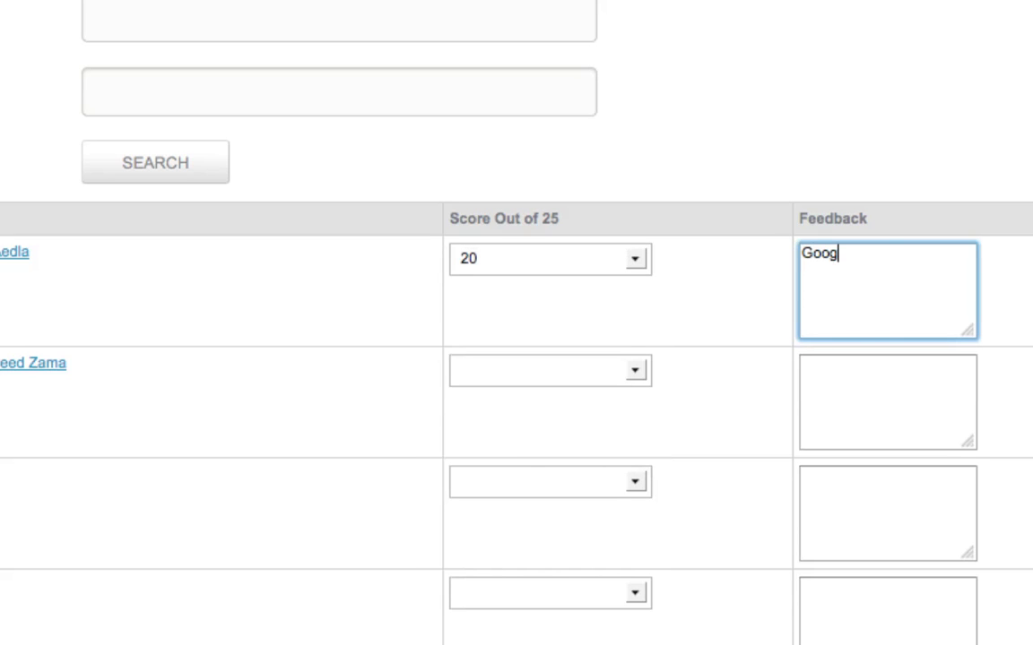
type("job!")
Clear the first student's feedback and reset the FinalEx score to blank.
key("BackSpace")
key("BackSpace")
key("BackSpace")
key("BackSpace")
key("BackSpace")
key("BackSpace")
key("BackSpace")
key("BackSpace")
key("BackSpace")
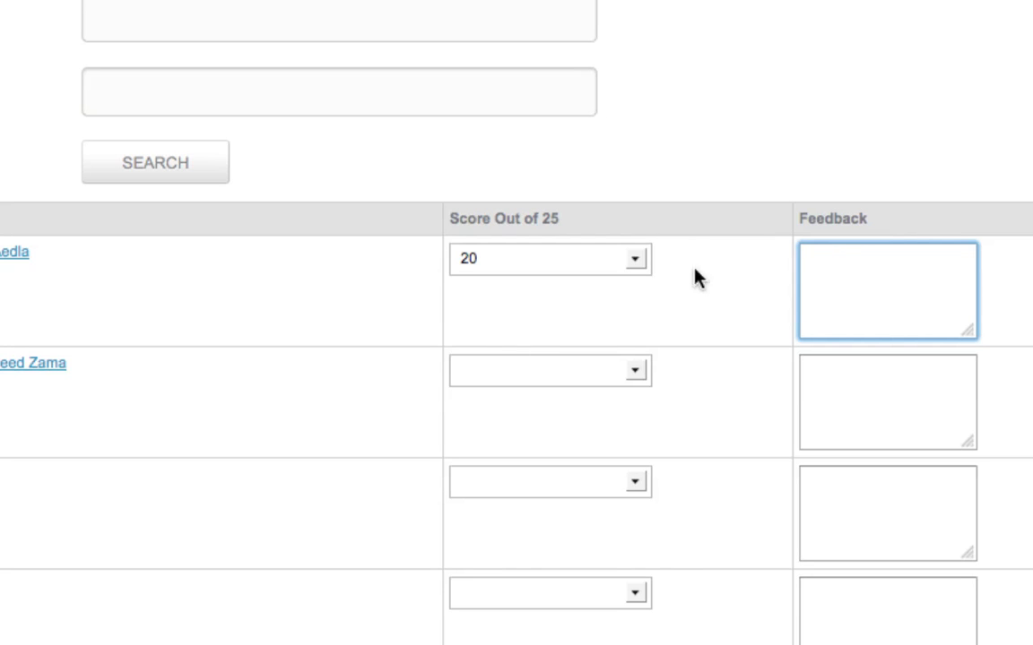
left_click(634, 260)
left_click_drag(645, 396, 646, 310)
left_click(589, 287)
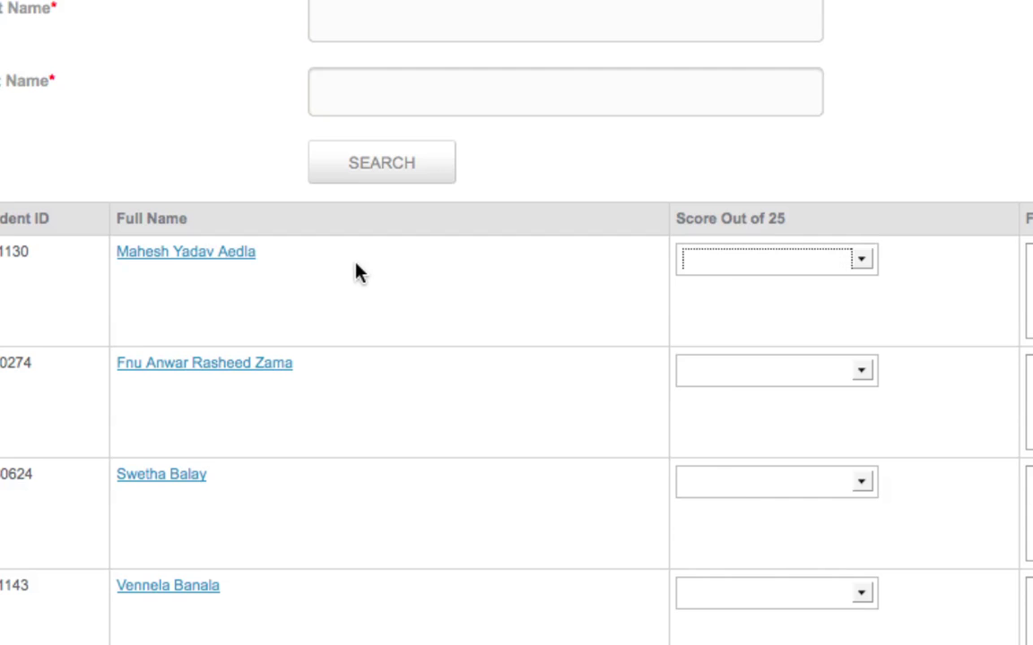
Copy the first listed student's ID from the FinalEx Speed Grader table.
left_click_drag(194, 254, 239, 255)
right_click(232, 255)
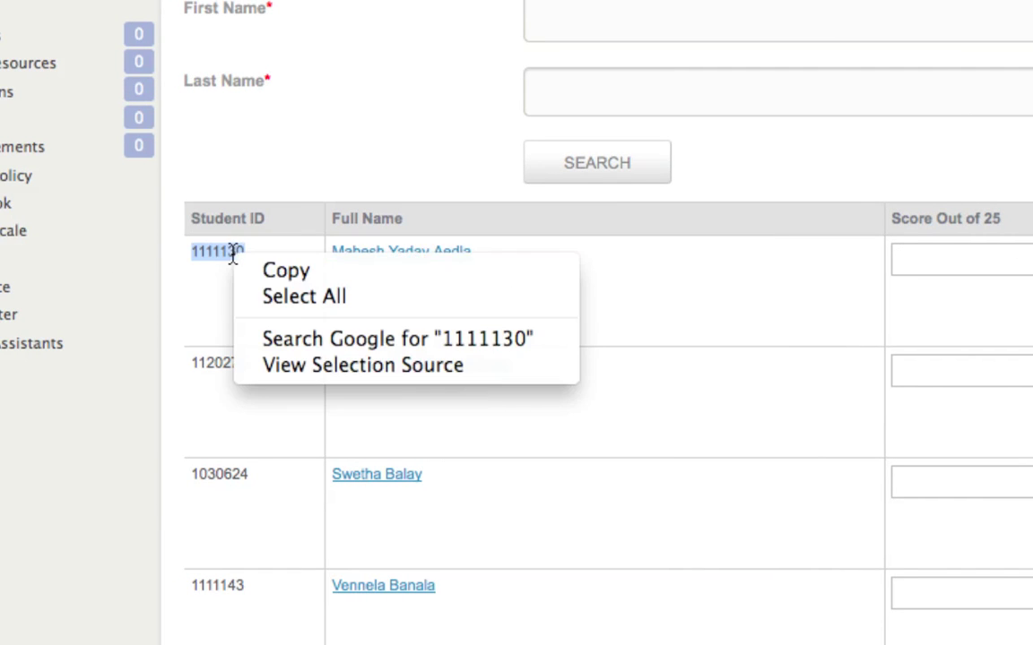
left_click(267, 270)
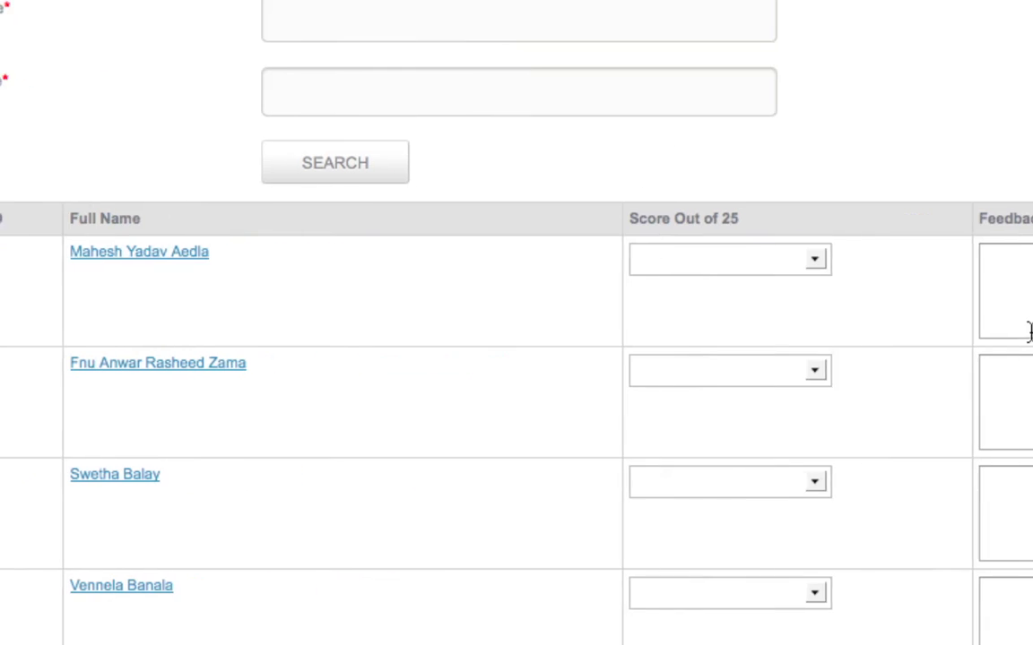
Set the first listed student's FinalEx score to 25.
left_click(819, 269)
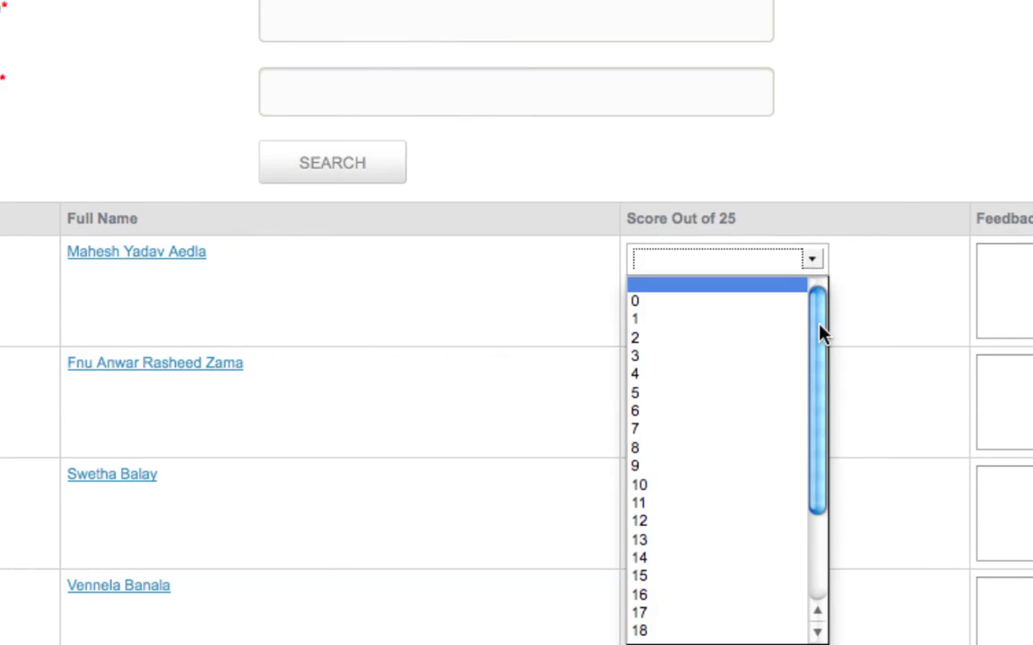
type("25")
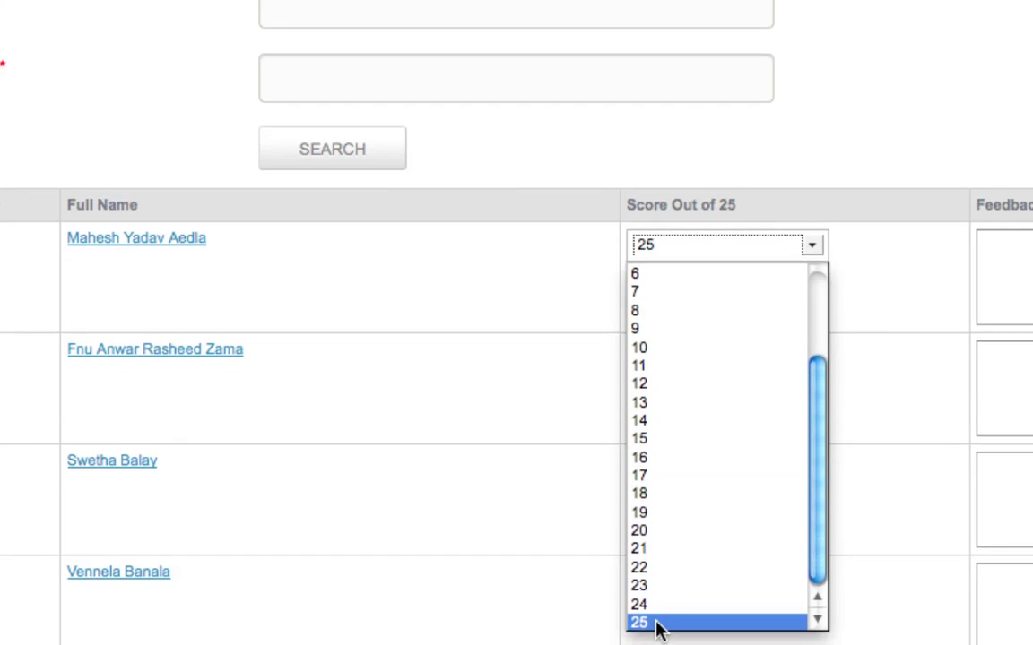
left_click(664, 636)
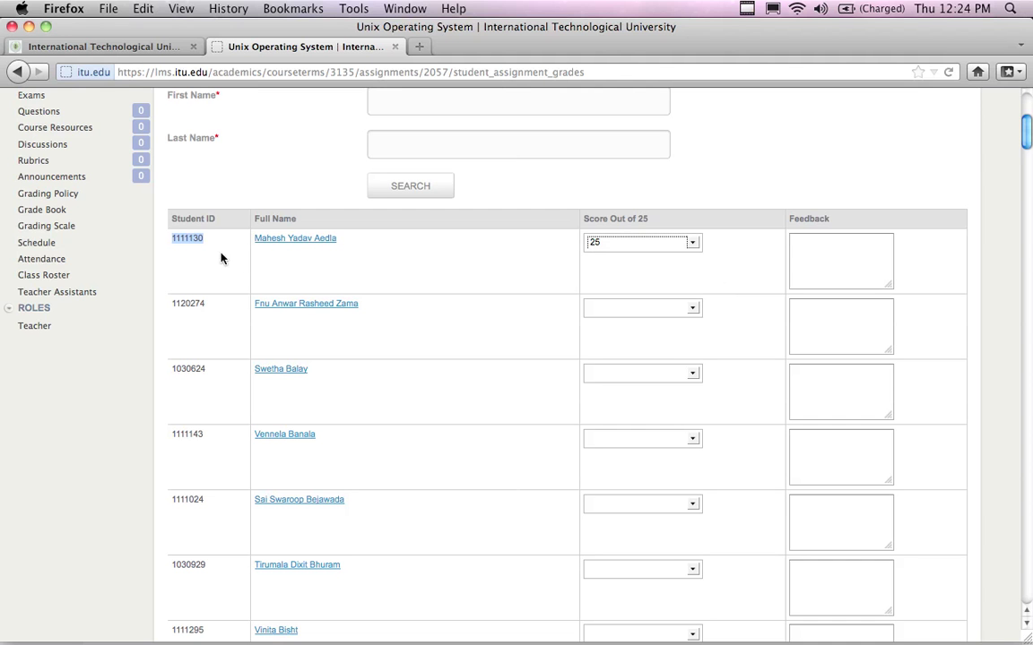
Save the FinalEx scores entered in the Speed Grader.
scroll(510, 206, "up", 5)
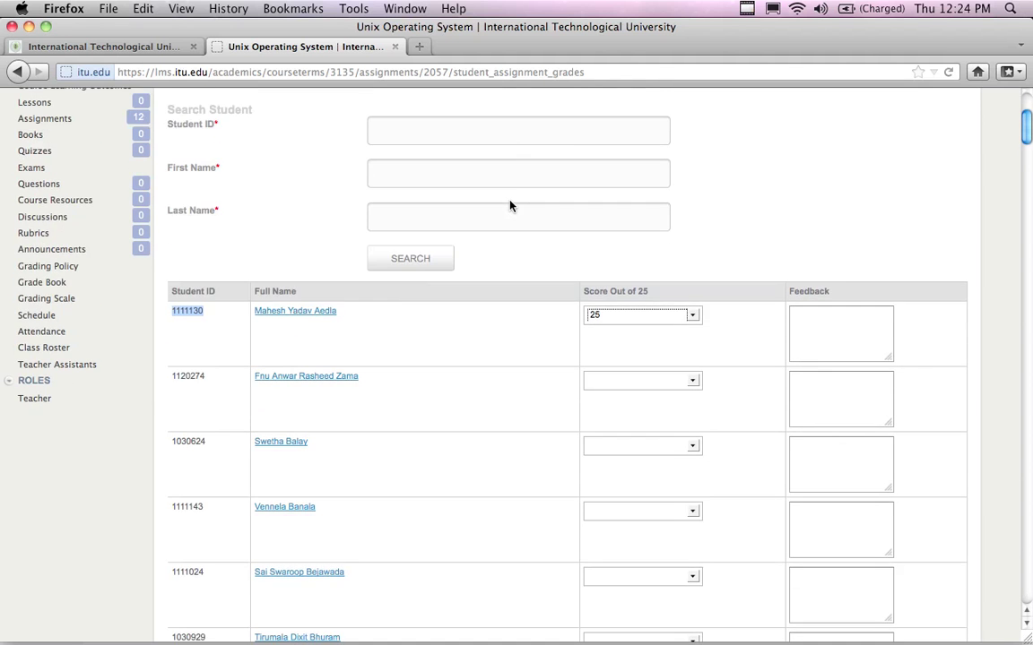
scroll(510, 206, "down", 15)
scroll(510, 206, "down", 20)
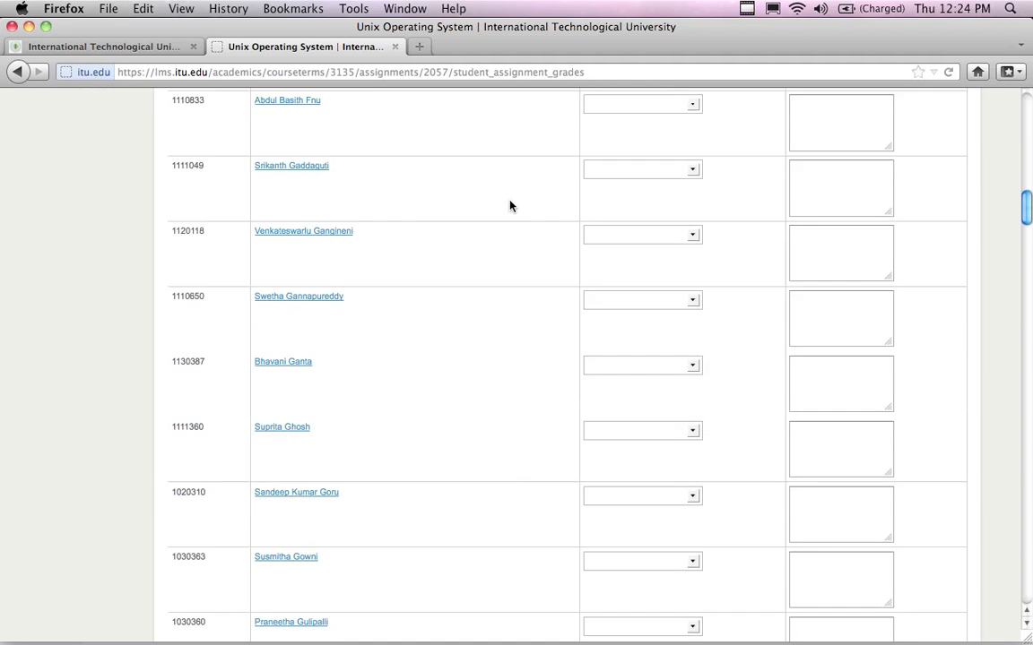
scroll(506, 215, "down", 10)
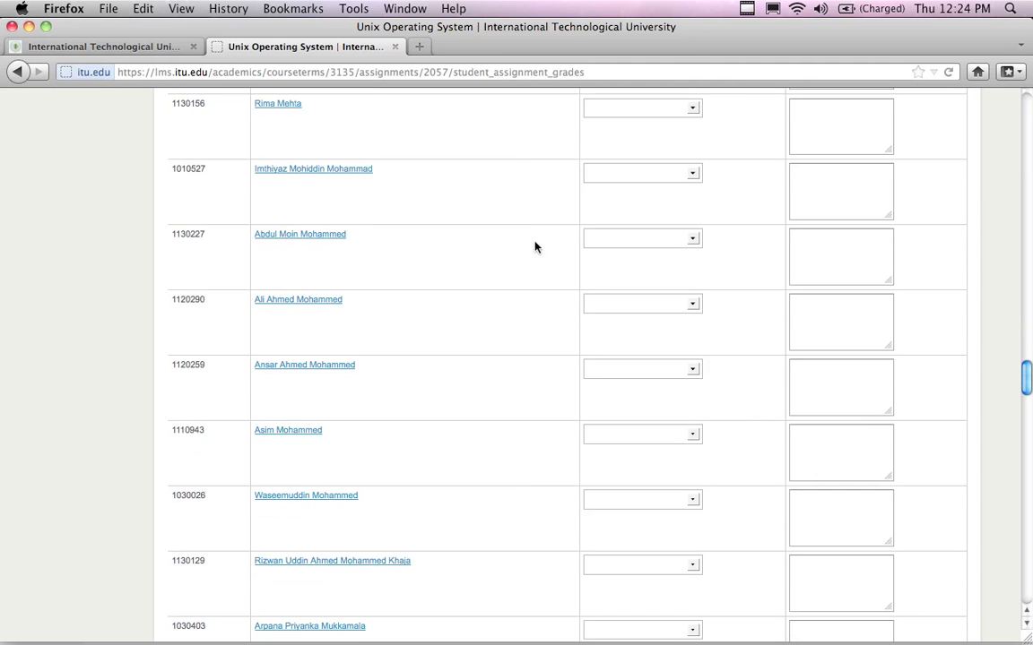
left_click_drag(1026, 366, 1027, 593)
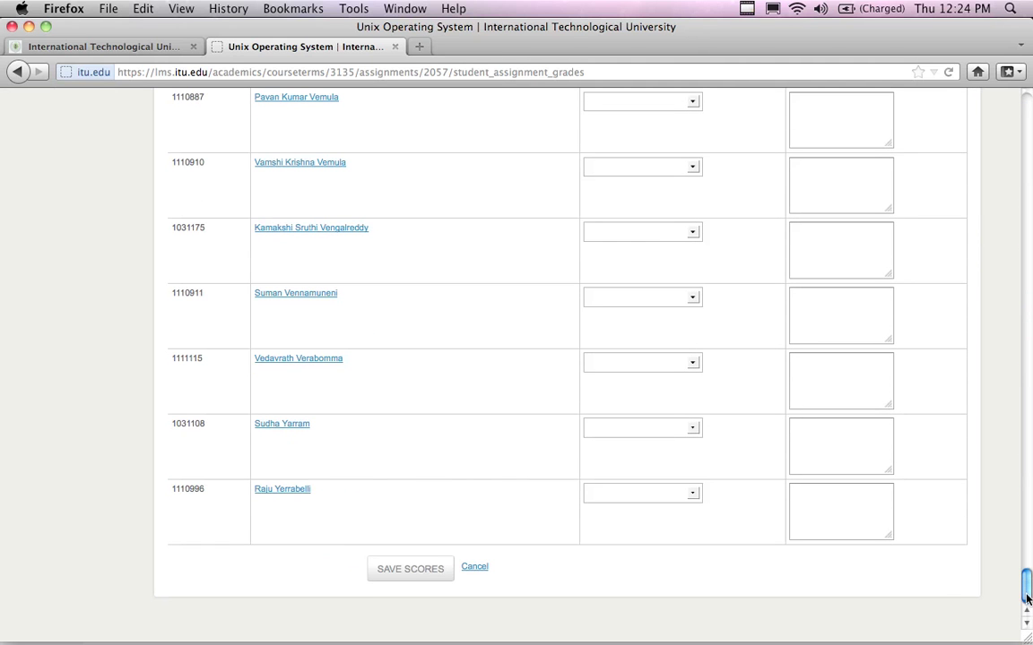
left_click(415, 575)
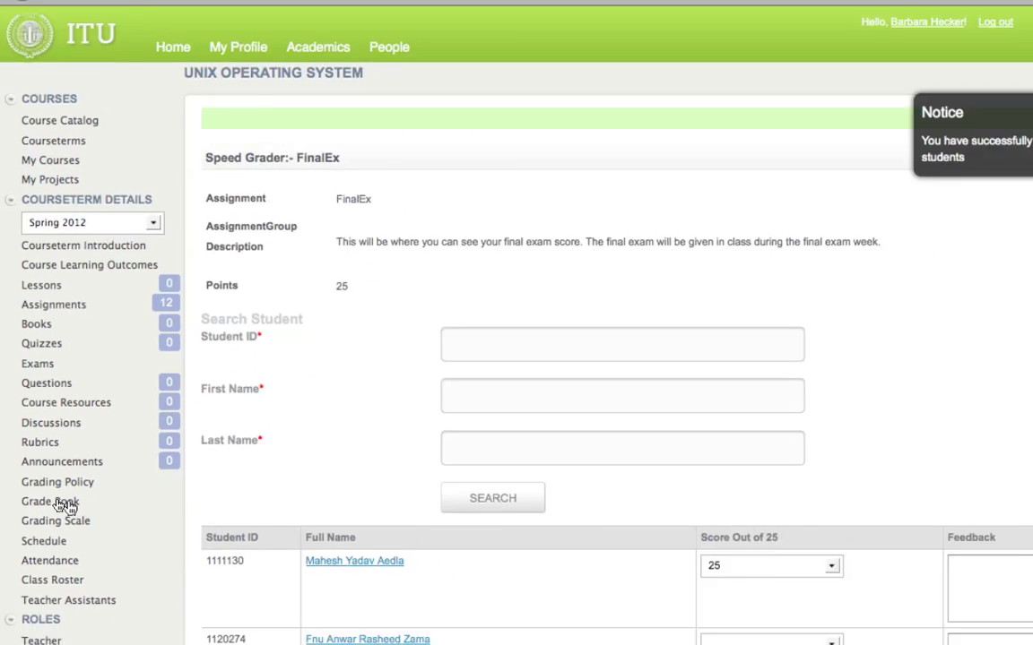
Open the course's Grade Book and examine the first listed student's Final, Projects and Total Score entries.
left_click(105, 507)
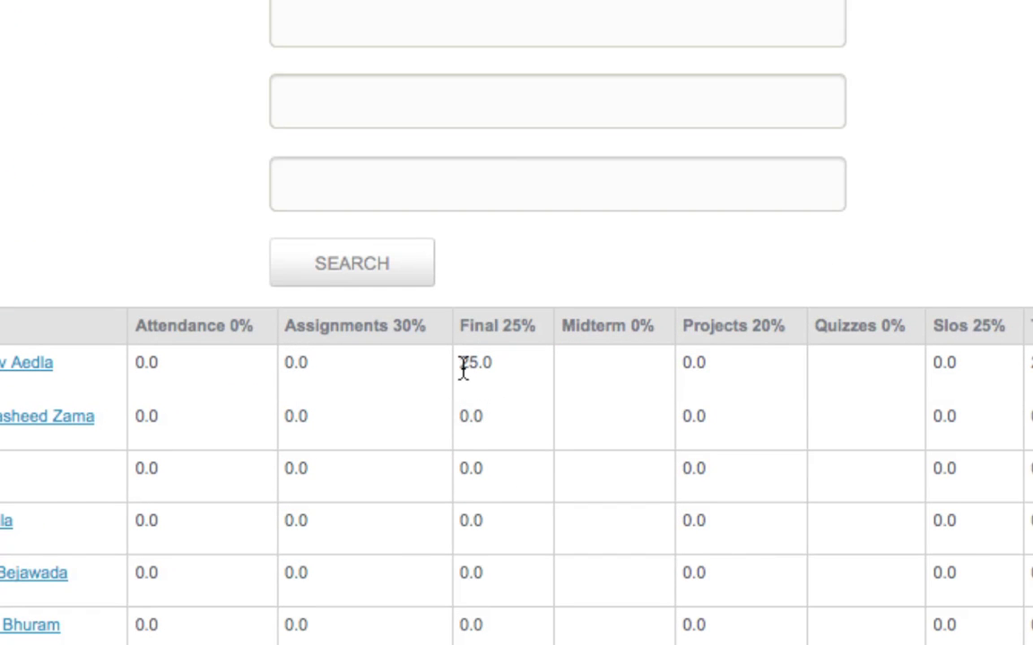
left_click_drag(460, 366, 484, 364)
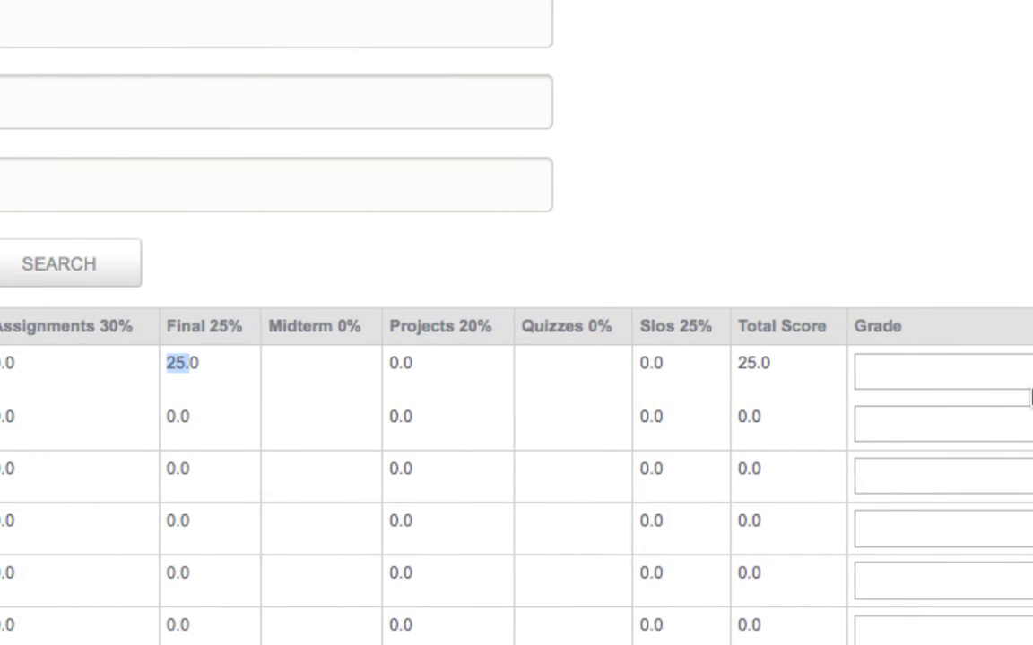
left_click_drag(737, 325, 829, 334)
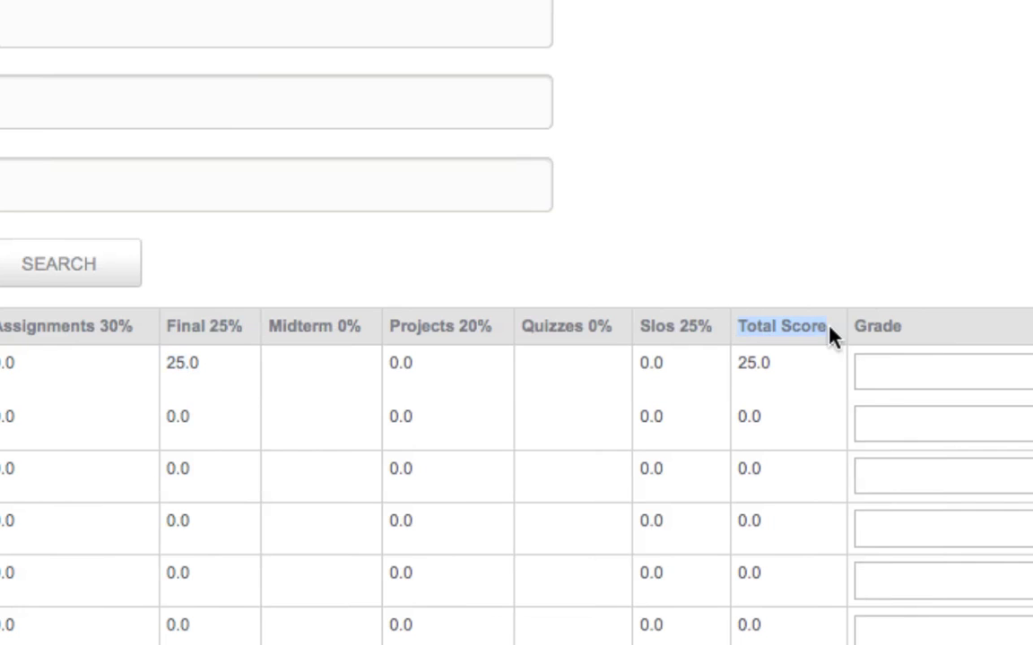
left_click(768, 374)
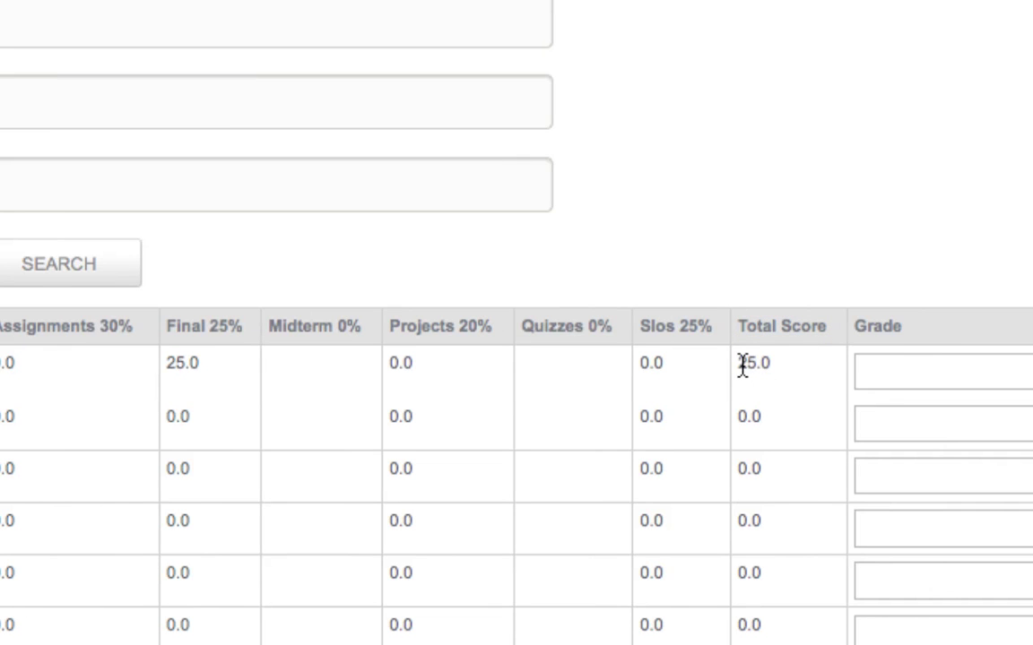
left_click_drag(739, 363, 754, 367)
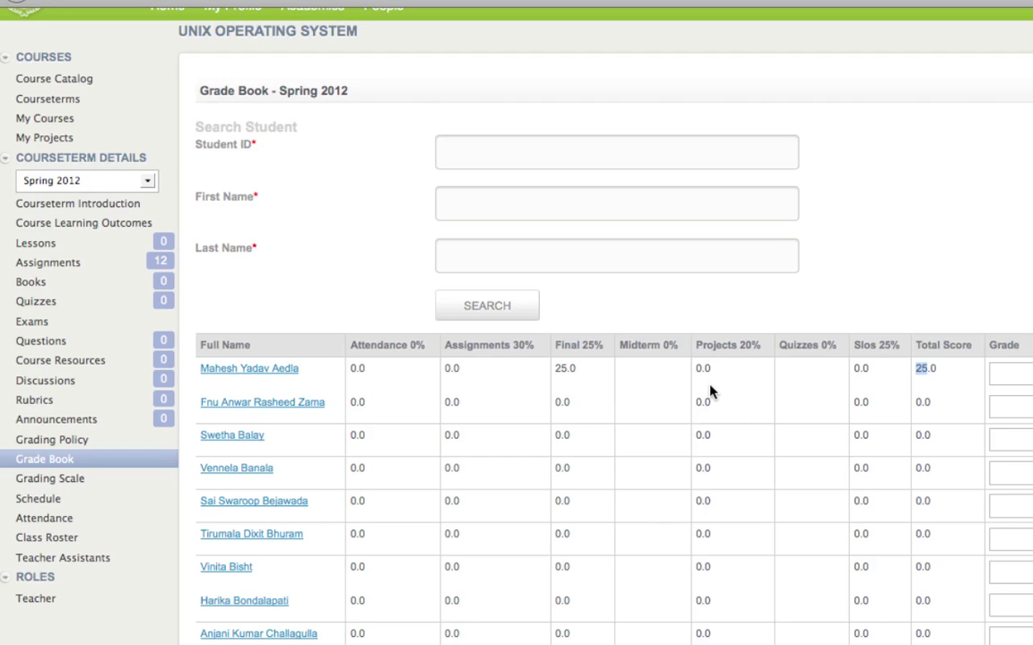
left_click_drag(696, 369, 707, 405)
scroll(894, 399, "right", 3)
left_click(673, 362)
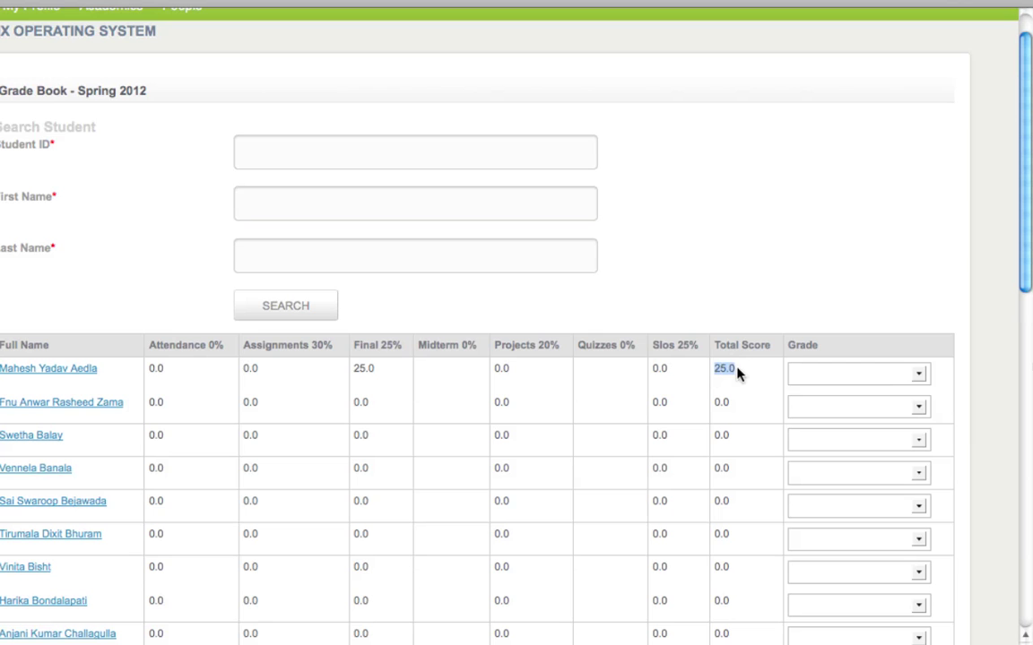
Set the first listed student's course grade to F in the Grade Book.
left_click(918, 373)
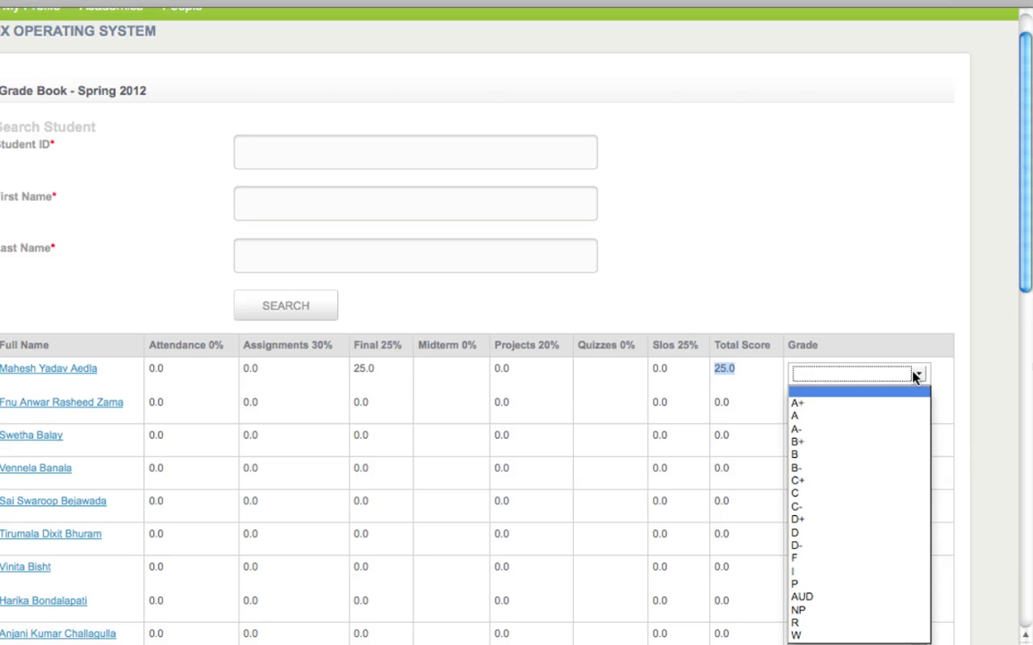
left_click(865, 561)
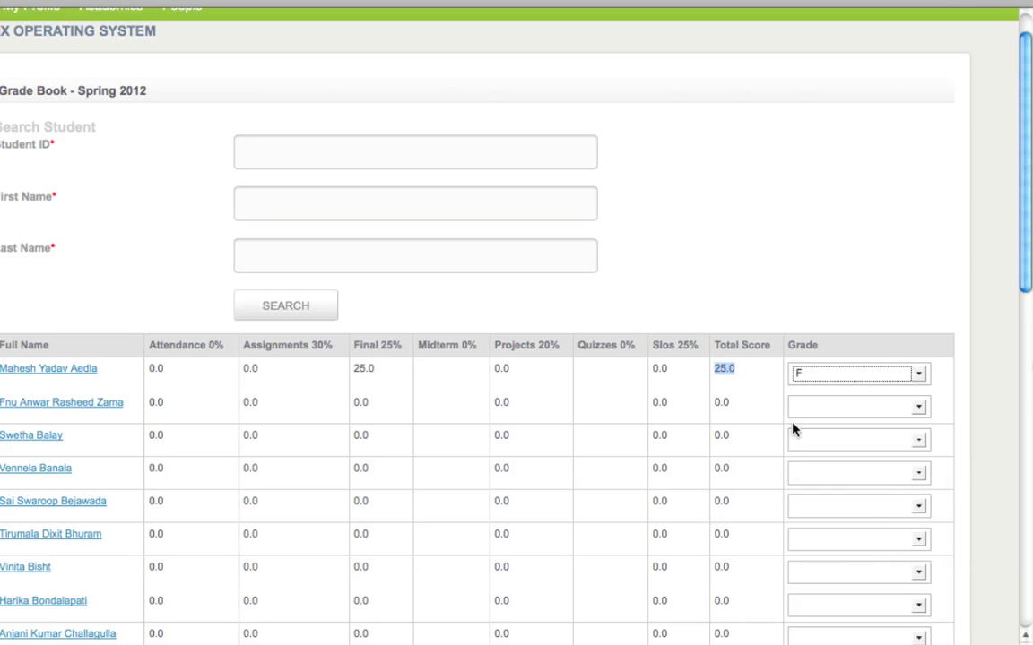
left_click(834, 408)
key("Escape")
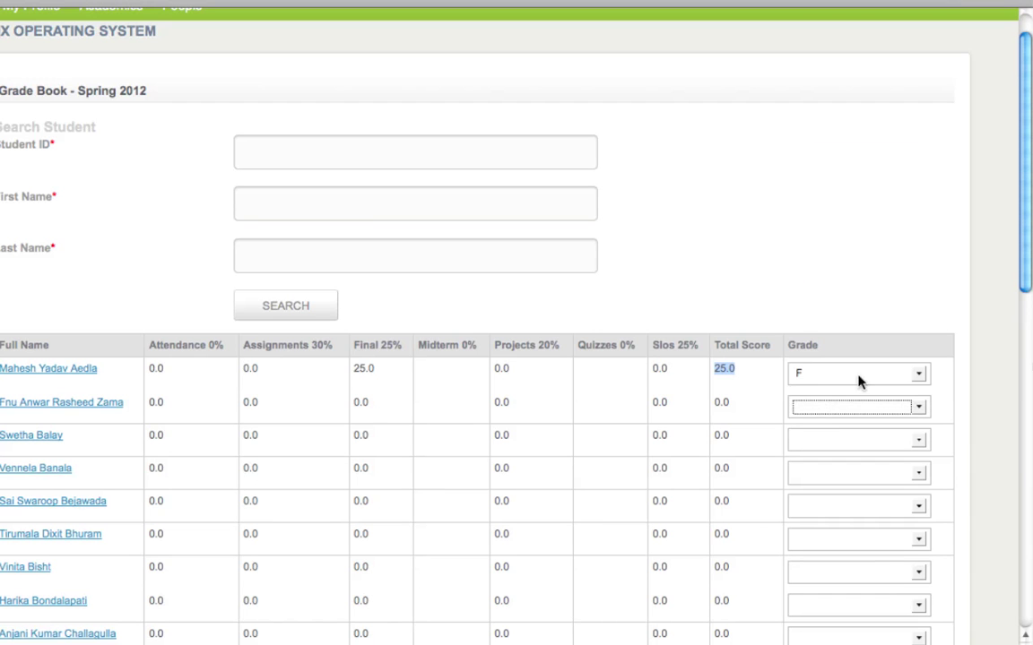
Reset the first listed student's course grade to blank.
left_click(918, 373)
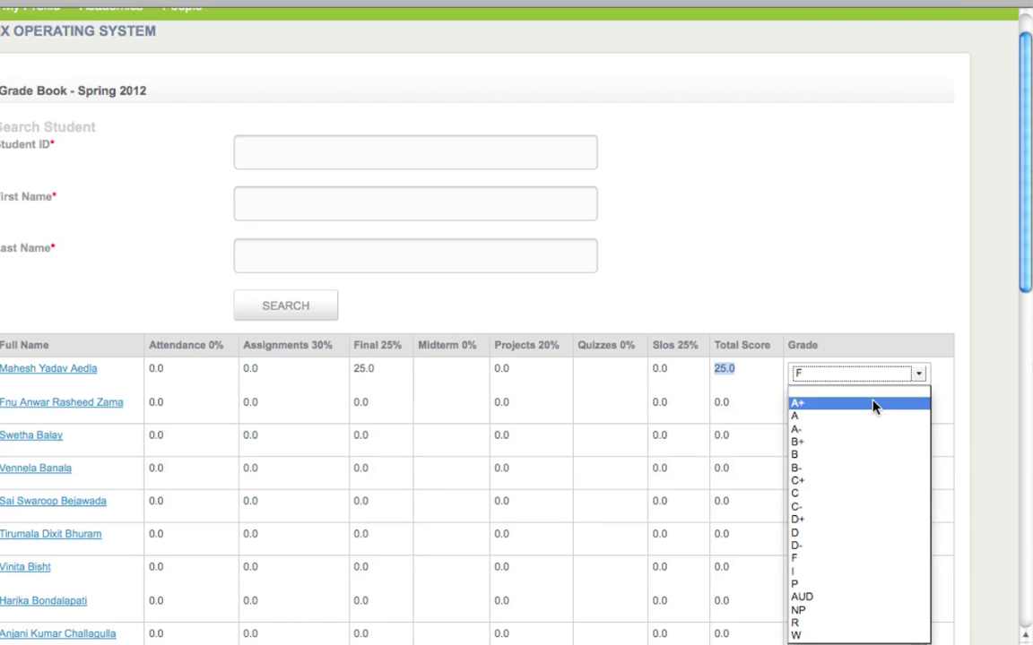
left_click(873, 400)
left_click(727, 368)
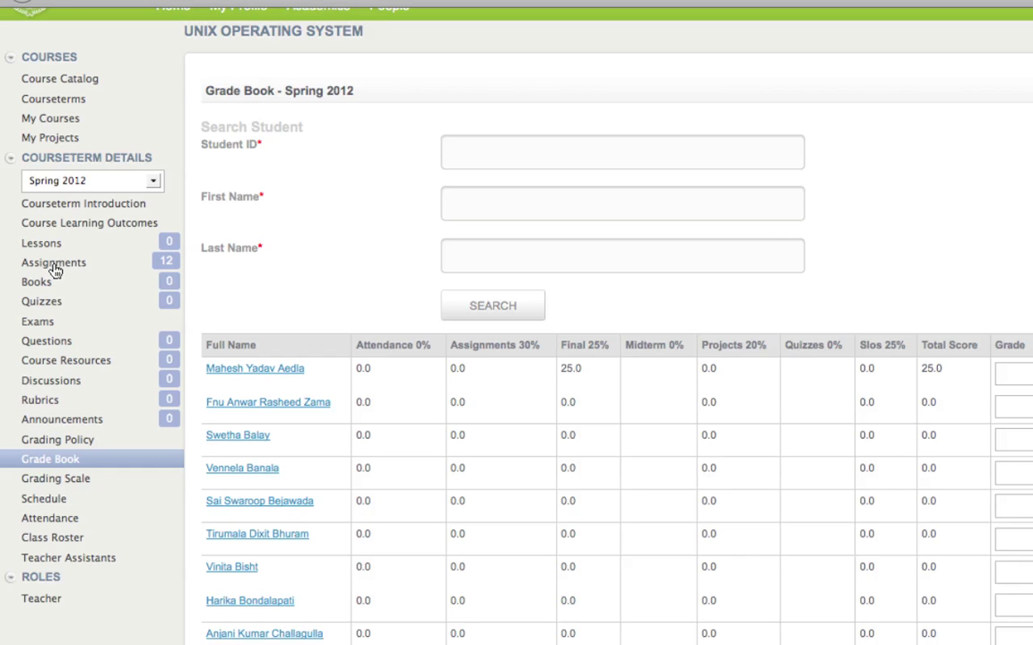
Open the Speed Grader for FinalEx from the course's assignments list.
left_click(53, 264)
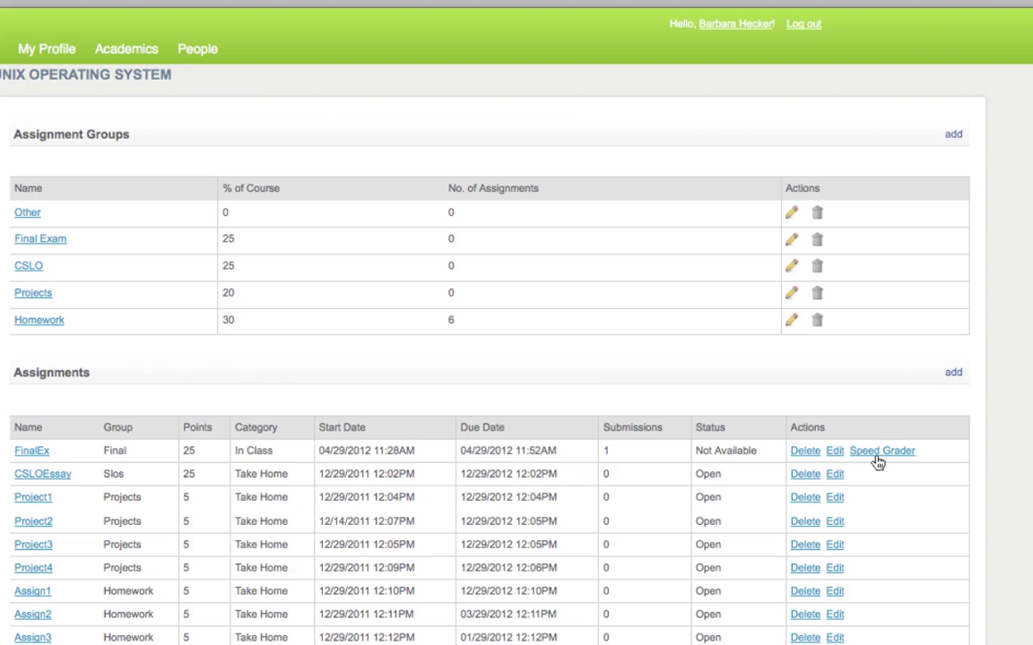
left_click(877, 461)
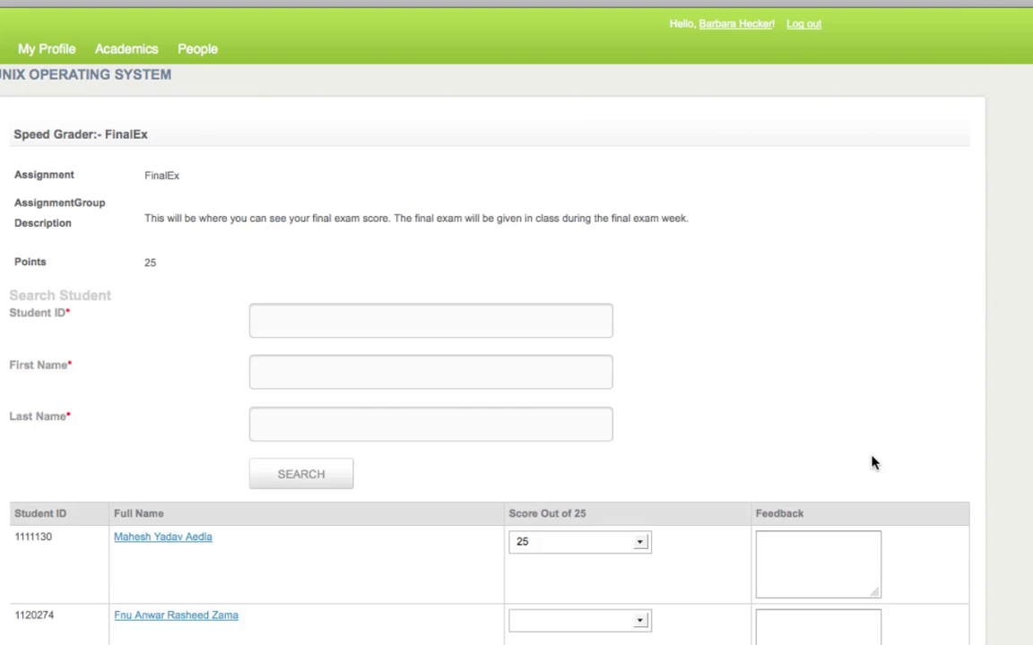
Try to reset the first listed student's FinalEx score to blank and save the scores.
scroll(874, 462, "down", 5)
left_click(640, 324)
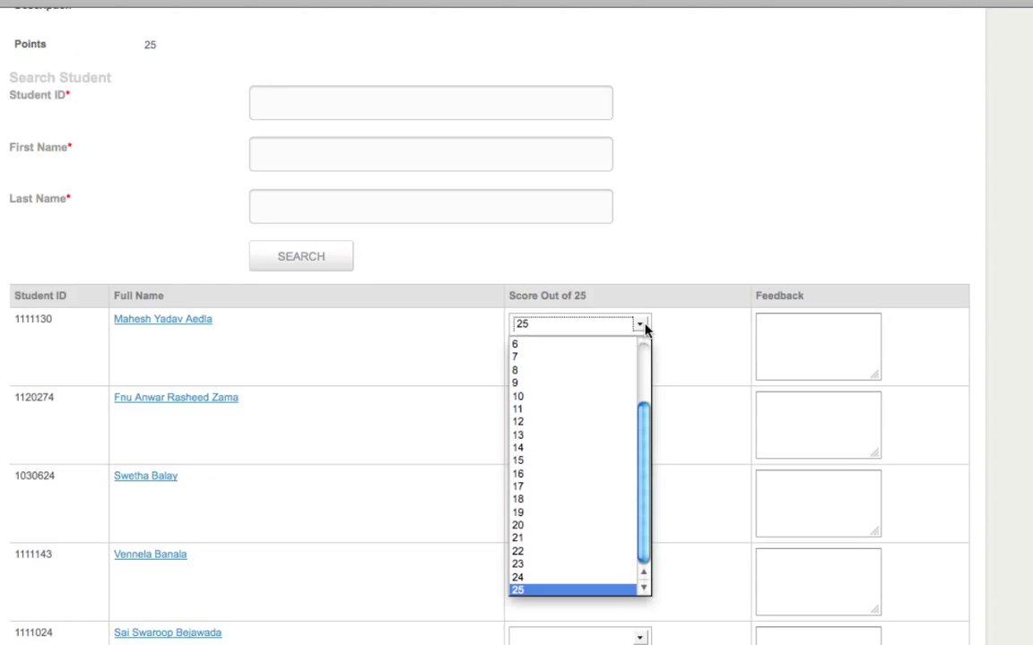
left_click_drag(647, 406, 643, 346)
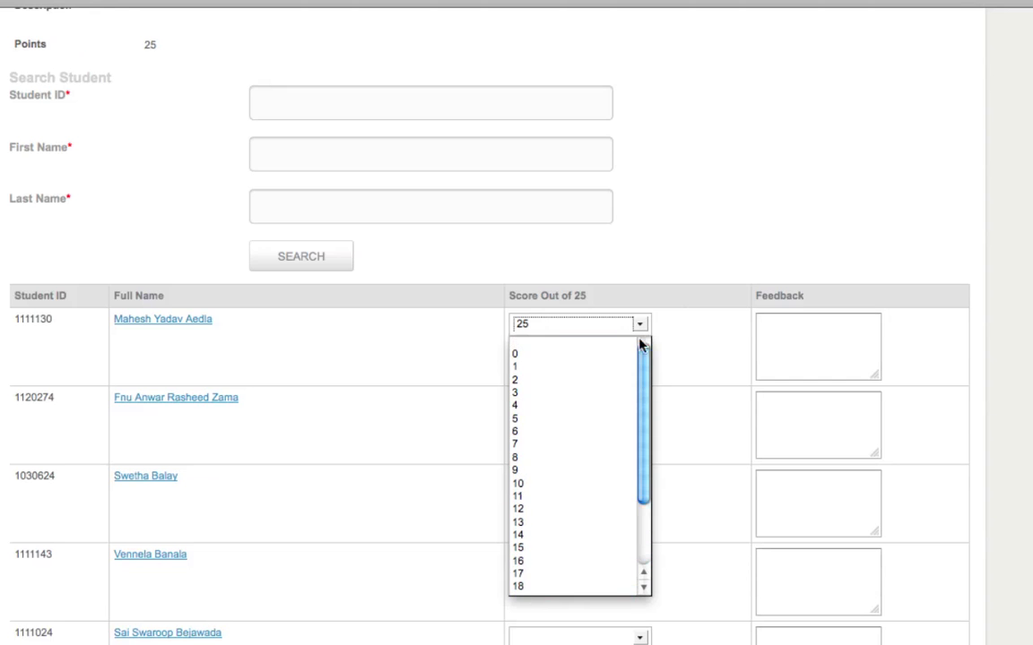
left_click(550, 353)
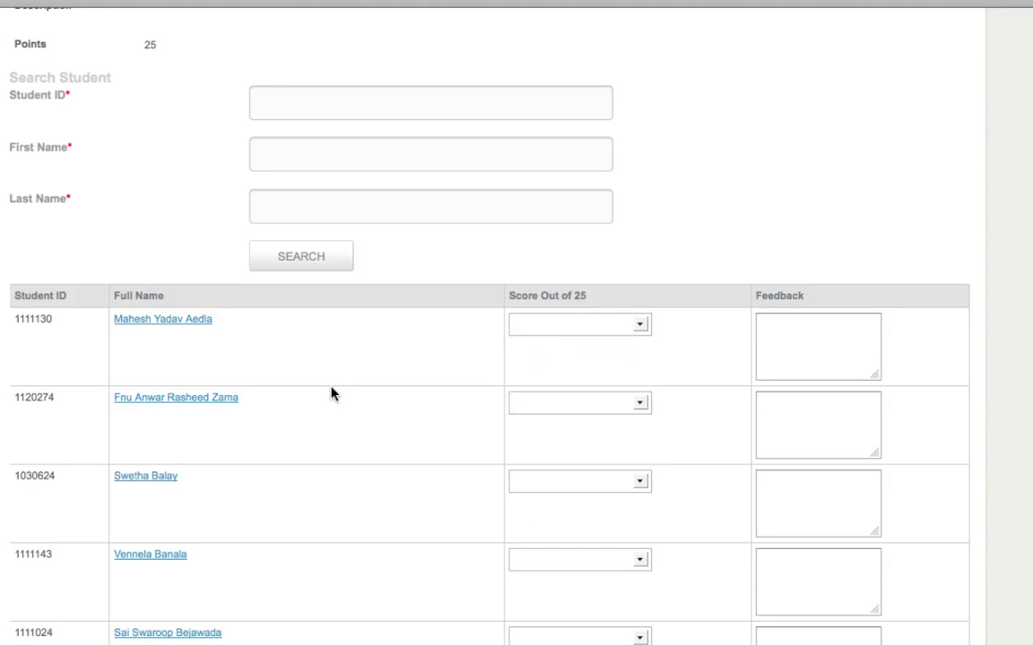
scroll(330, 396, "down", 1)
scroll(329, 397, "up", 2)
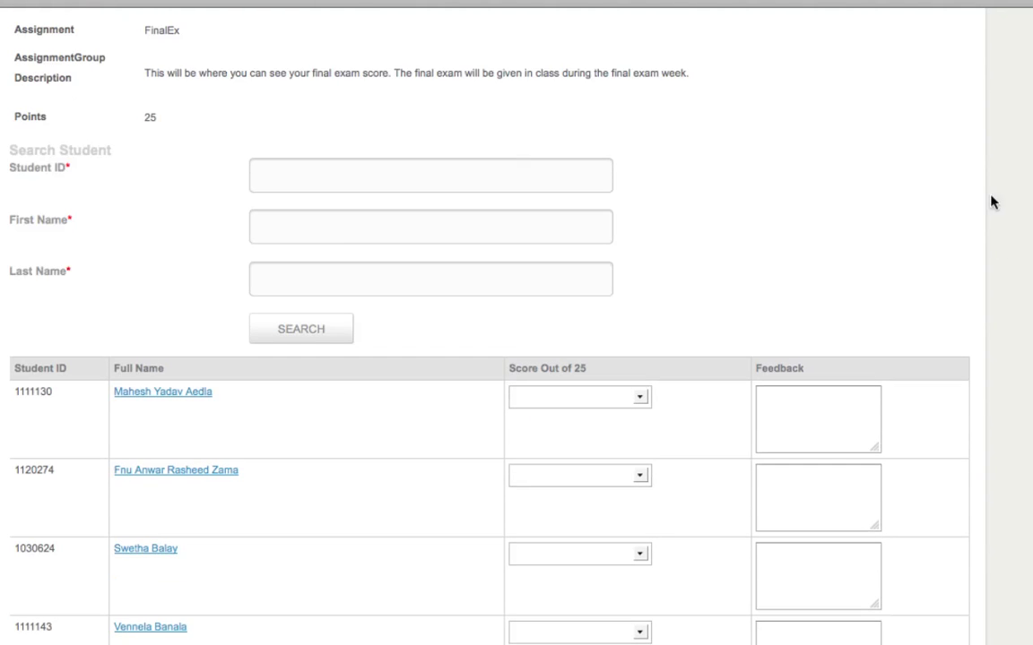
scroll(1027, 120, "down", 5)
scroll(1027, 120, "down", 15)
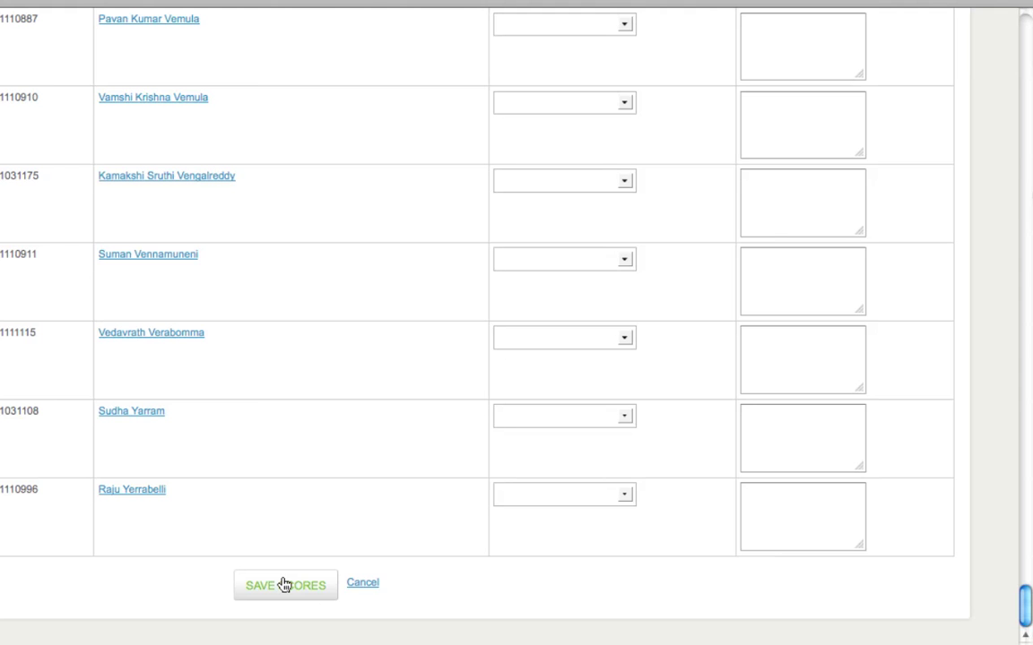
left_click(284, 585)
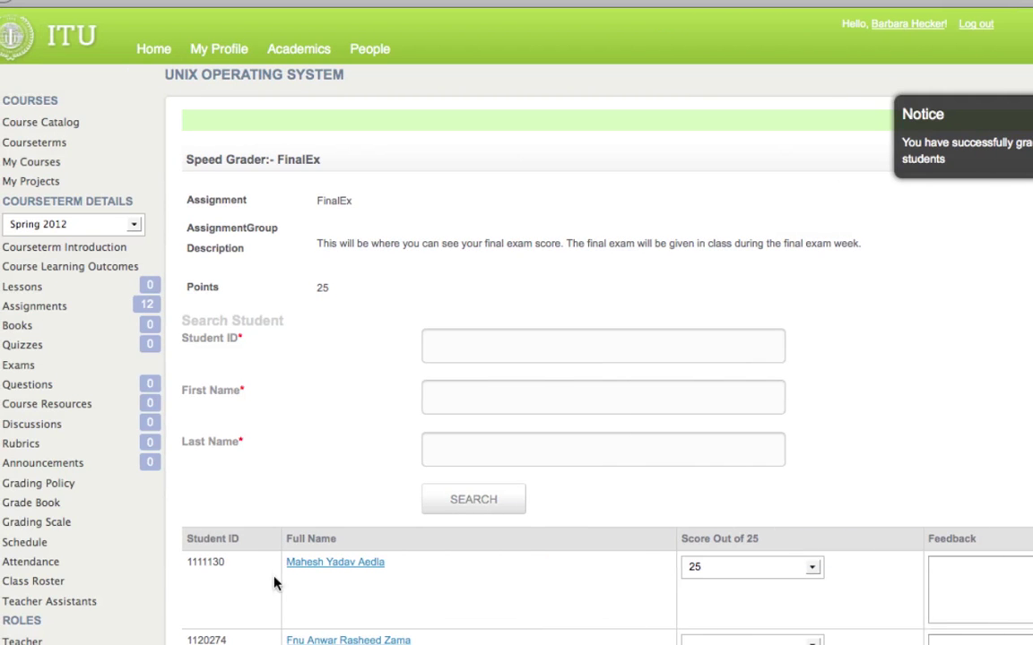
Look through the FinalEx student list to check the scores after saving.
scroll(240, 572, "down", 5)
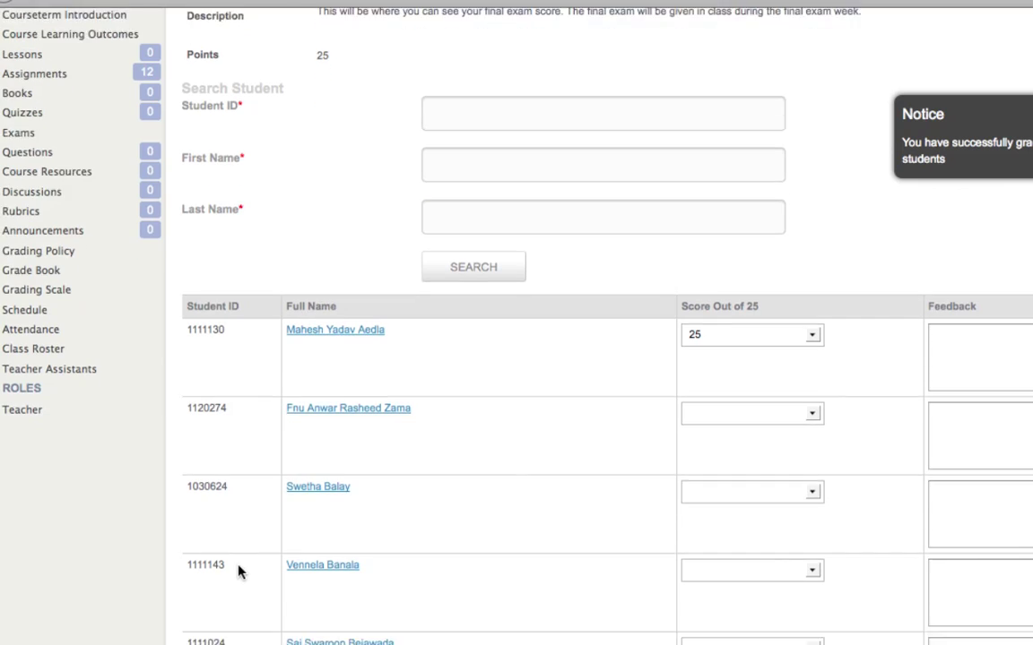
scroll(240, 572, "down", 3)
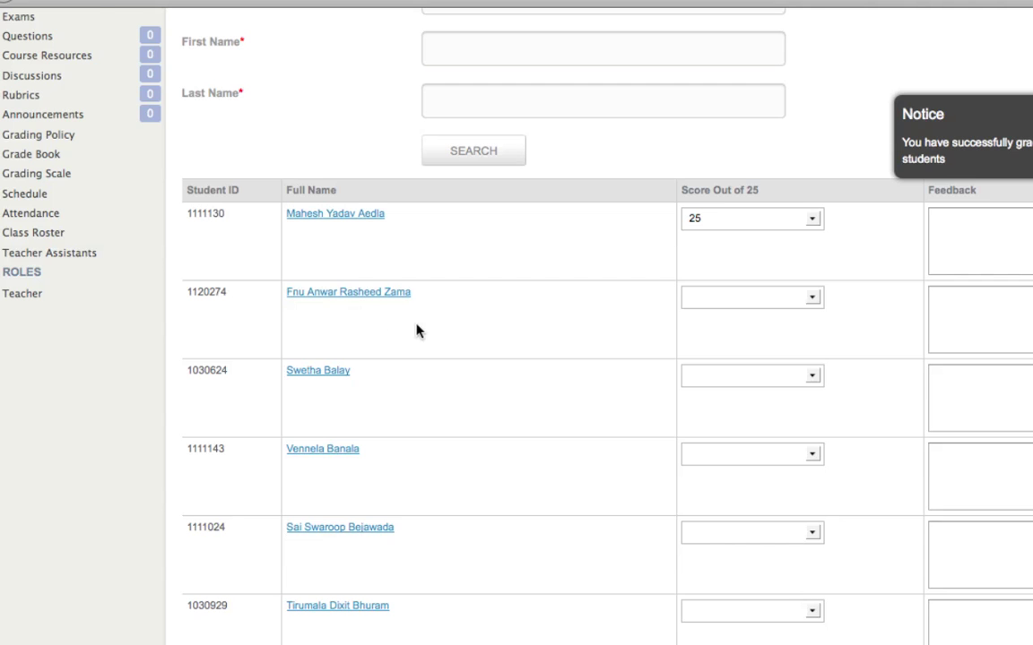
scroll(417, 332, "down", 5)
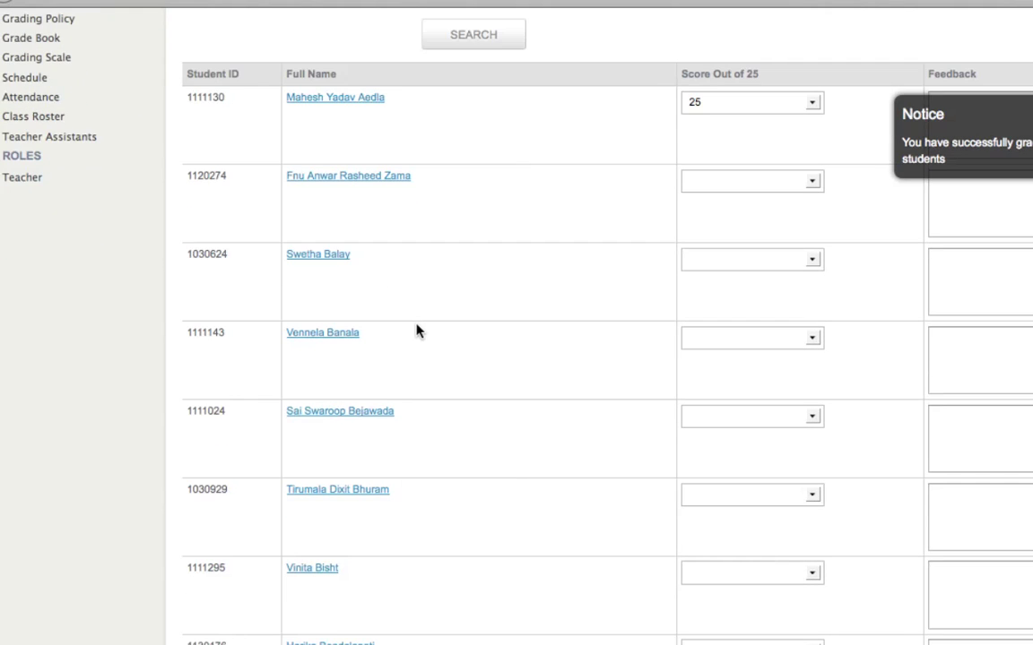
scroll(417, 331, "down", 8)
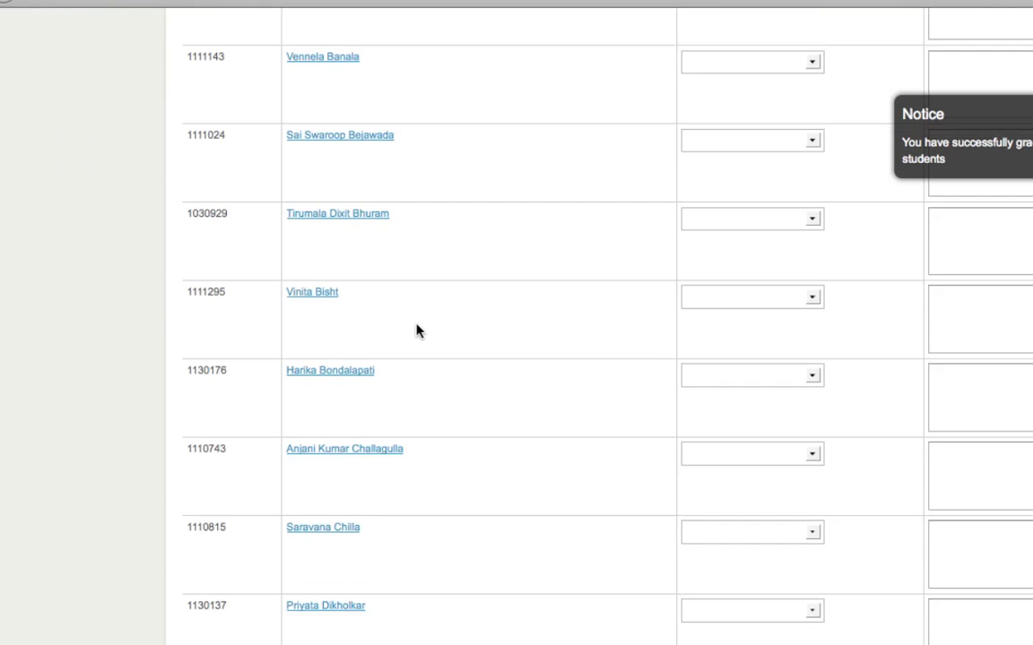
scroll(416, 332, "down", 9)
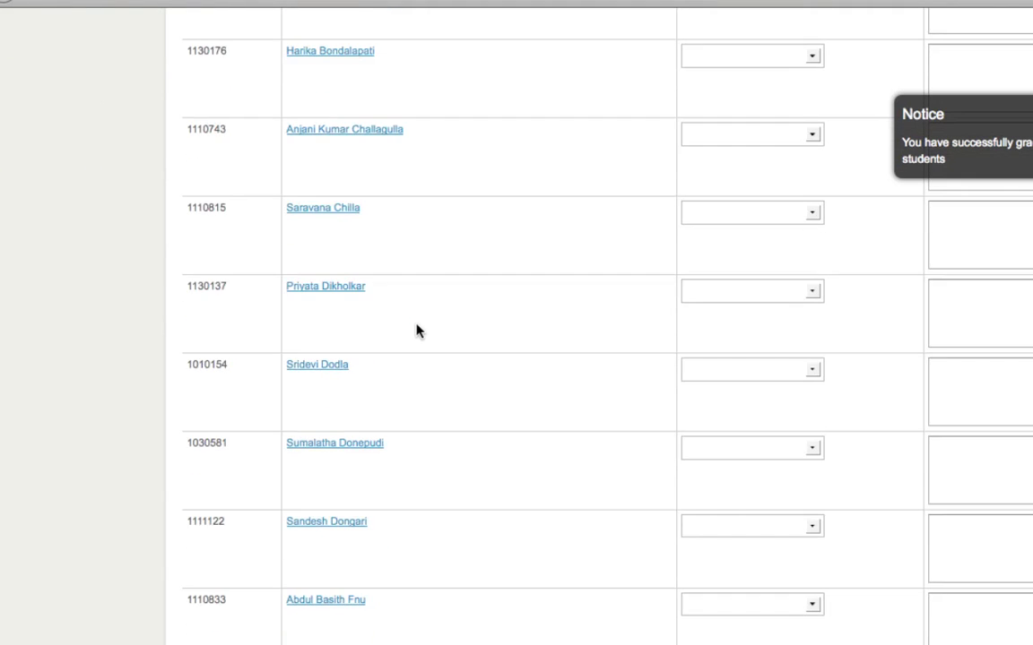
scroll(416, 332, "down", 3)
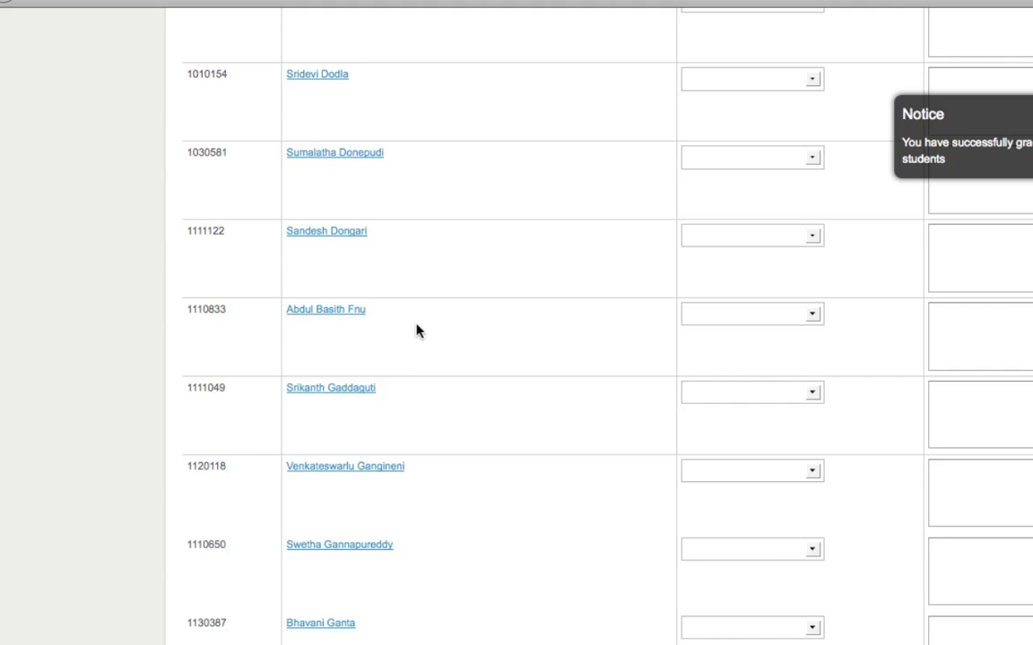
scroll(416, 331, "down", 2)
scroll(417, 332, "down", 9)
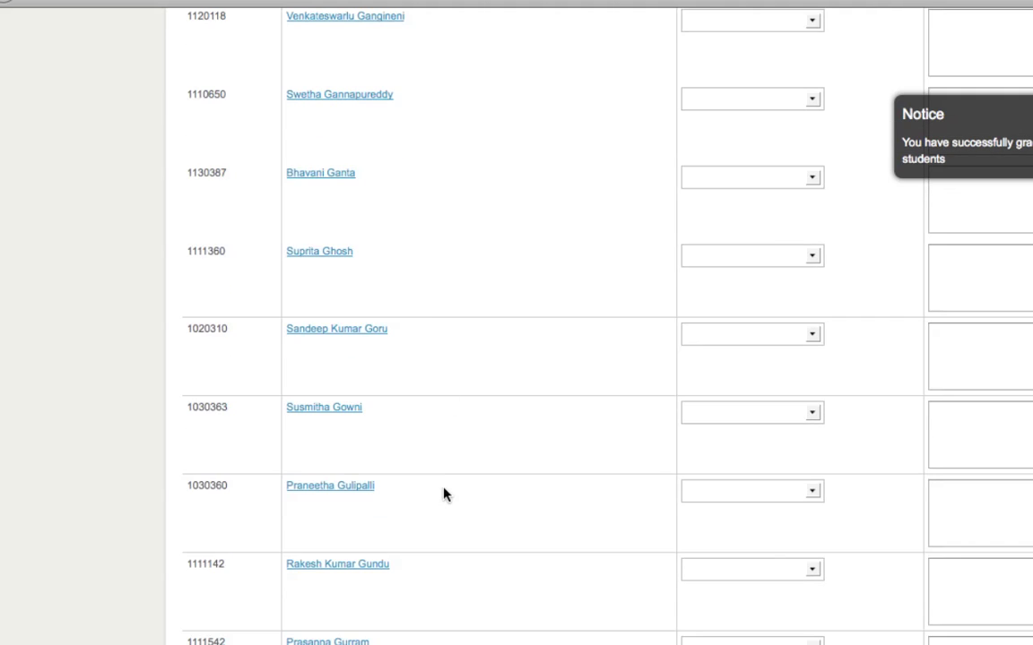
Search the FinalEx Speed Grader by student ID, pasting the copied ID of the first listed student.
scroll(443, 492, "up", 20)
scroll(444, 494, "up", 3)
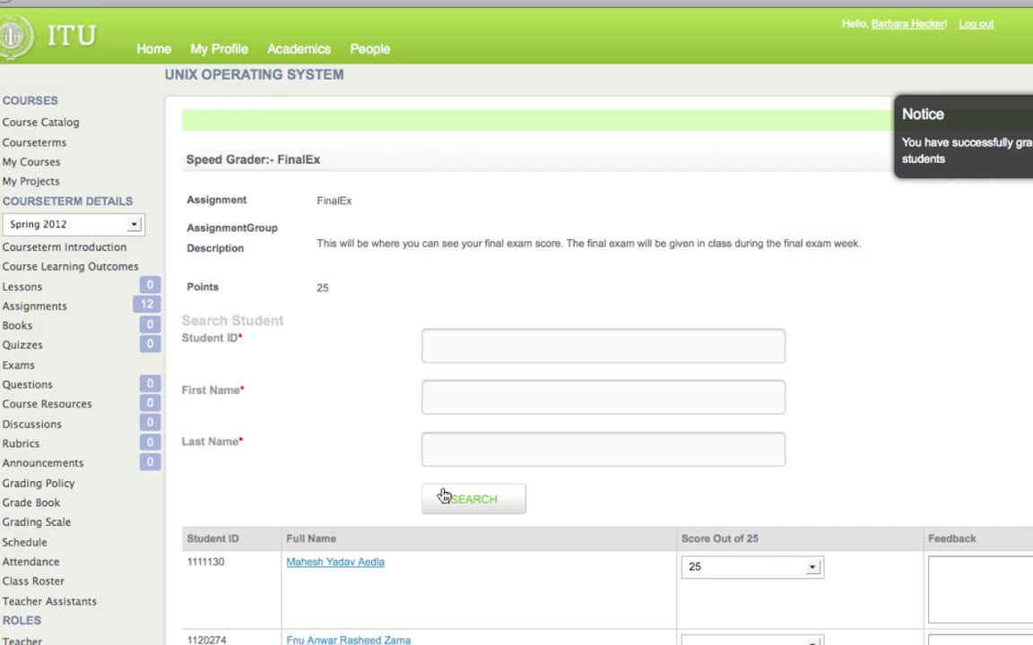
left_click(468, 346)
right_click(468, 346)
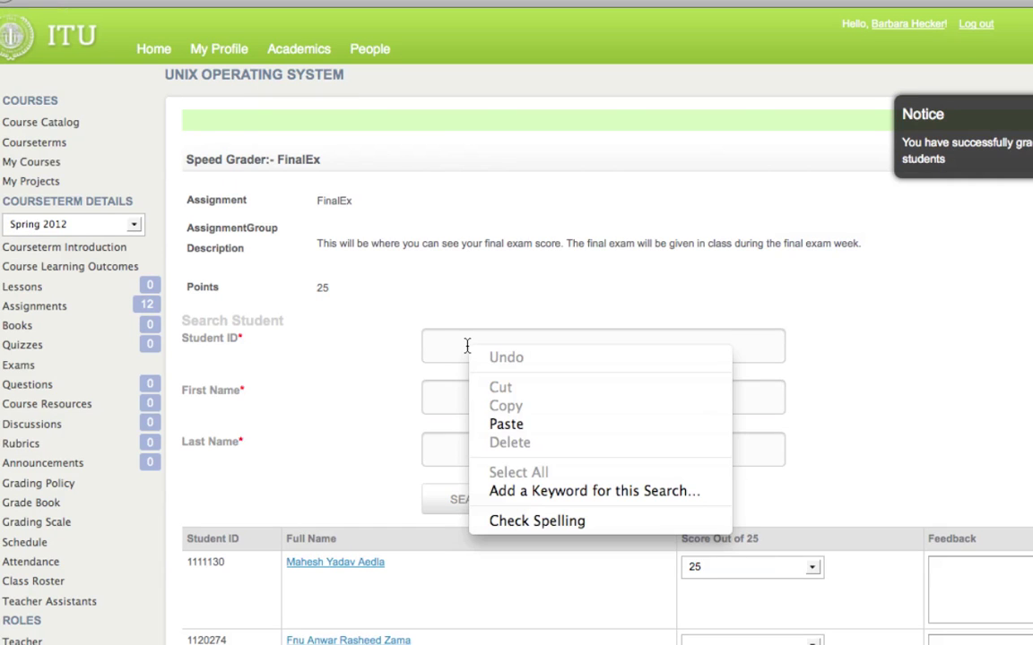
left_click(523, 425)
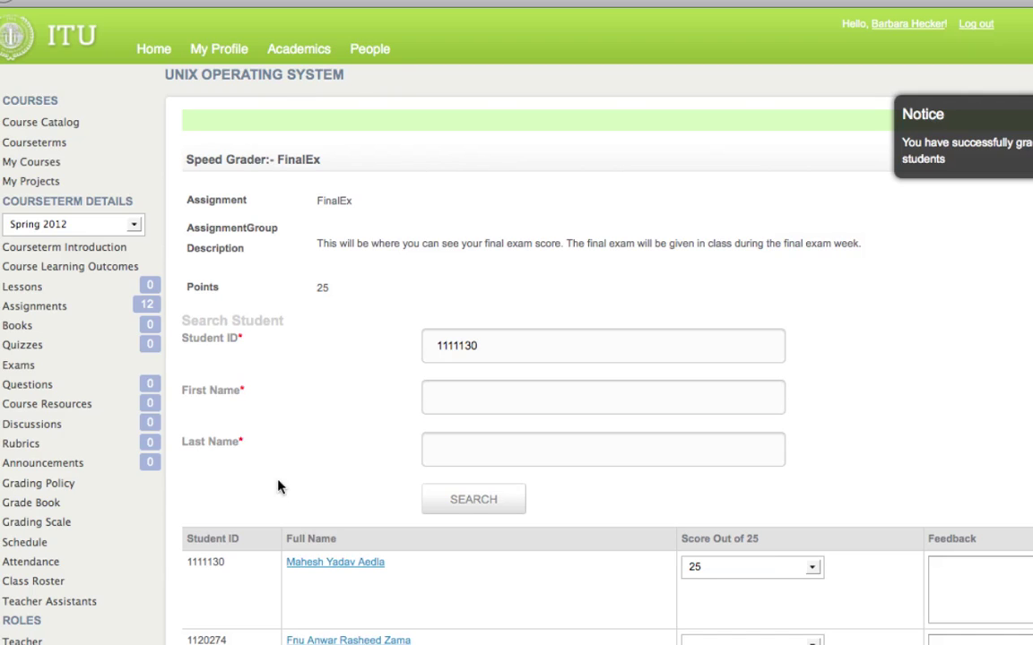
left_click(455, 504)
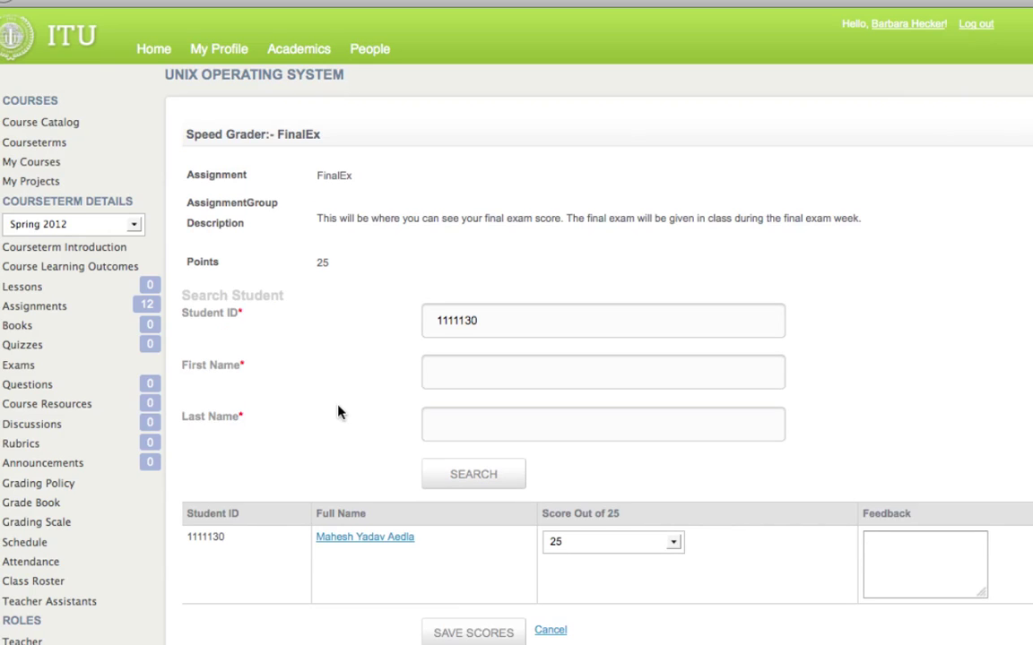
Try to reset the found student's FinalEx score to blank and save the scores.
scroll(338, 412, "down", 2)
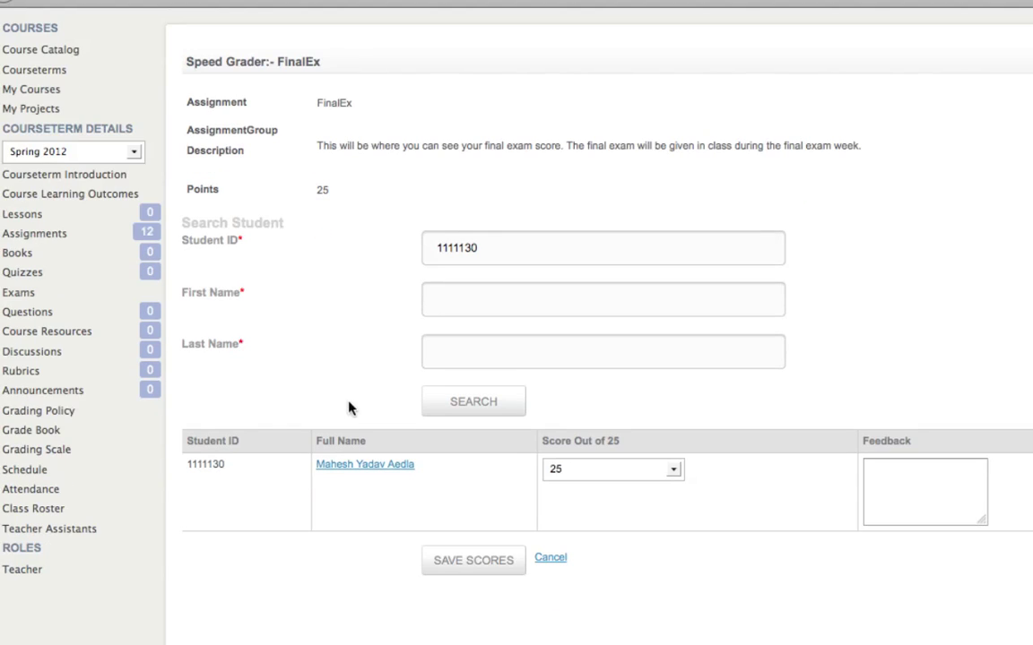
left_click(487, 249)
left_click(674, 473)
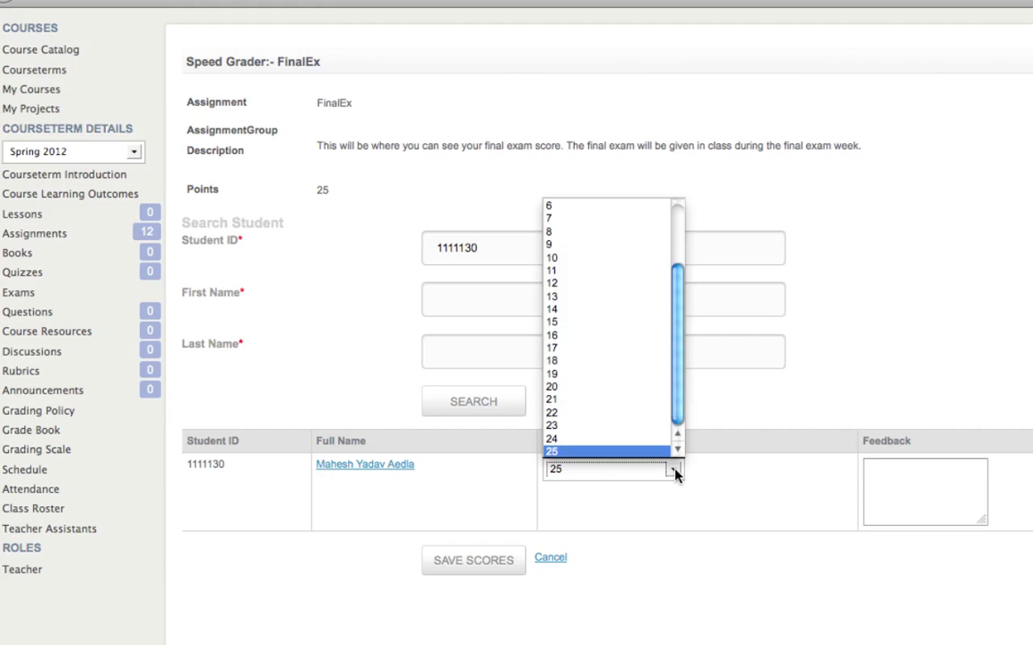
left_click_drag(679, 272, 620, 201)
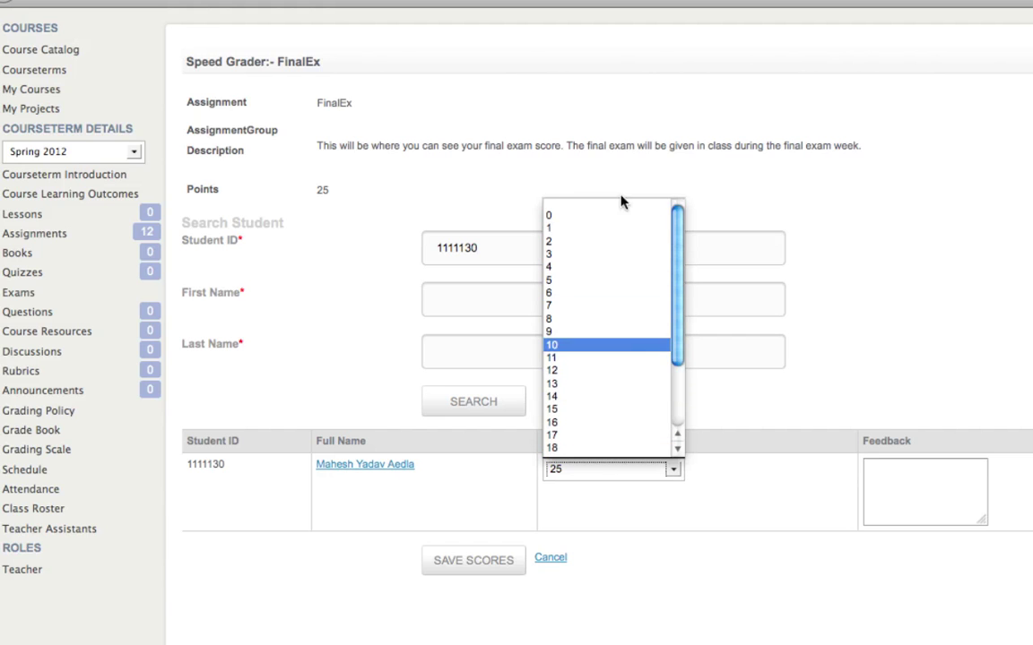
left_click(599, 204)
left_click(459, 571)
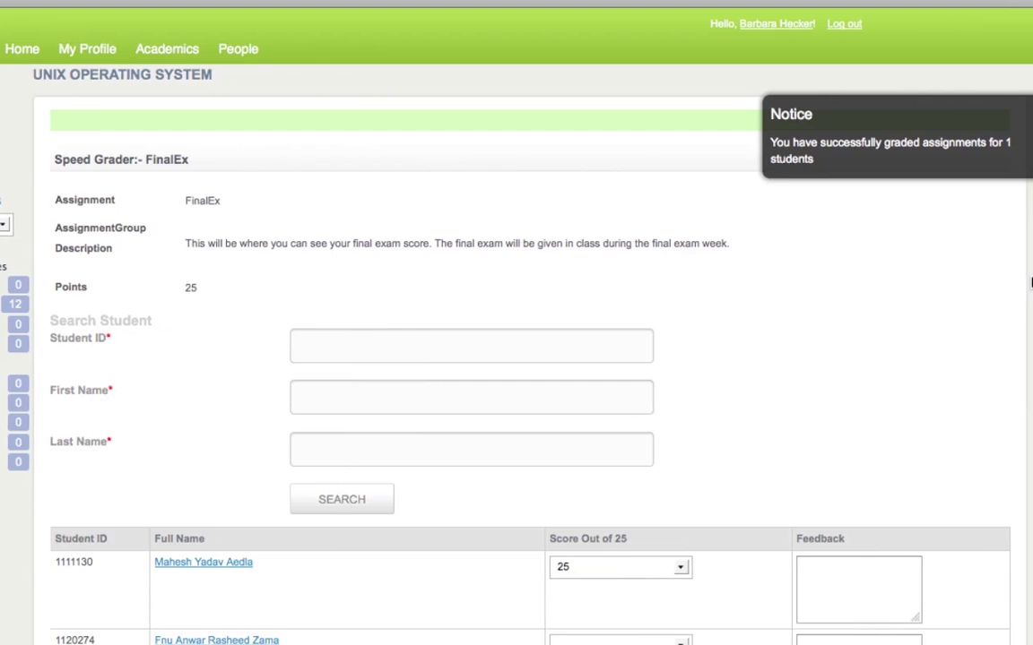
Try to clear the first listed student's FinalEx score within the full student list and save the scores.
scroll(847, 316, "down", 5)
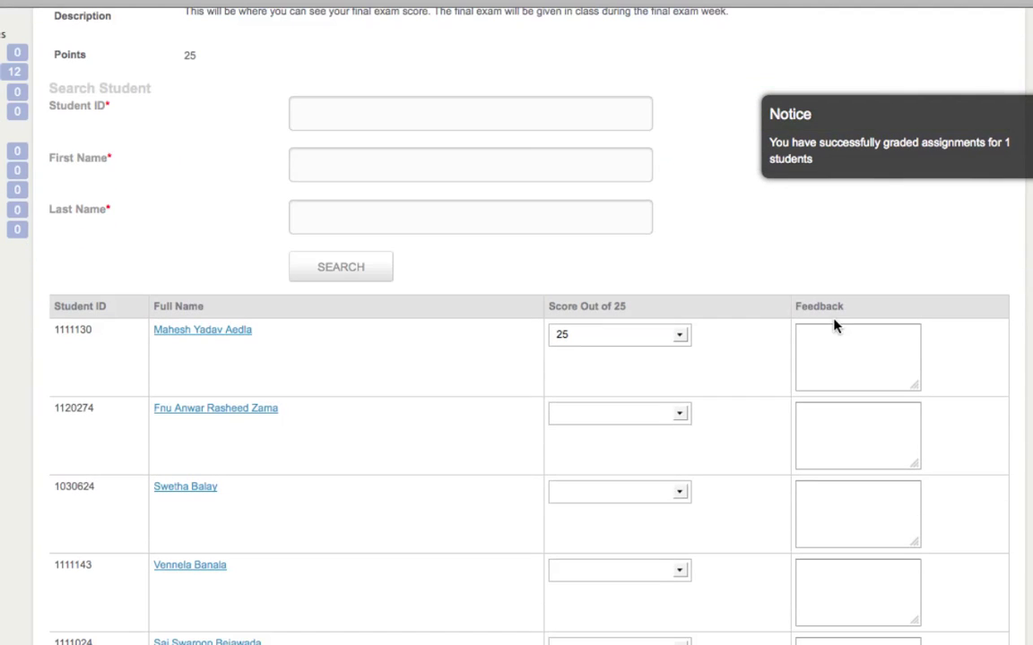
left_click(681, 339)
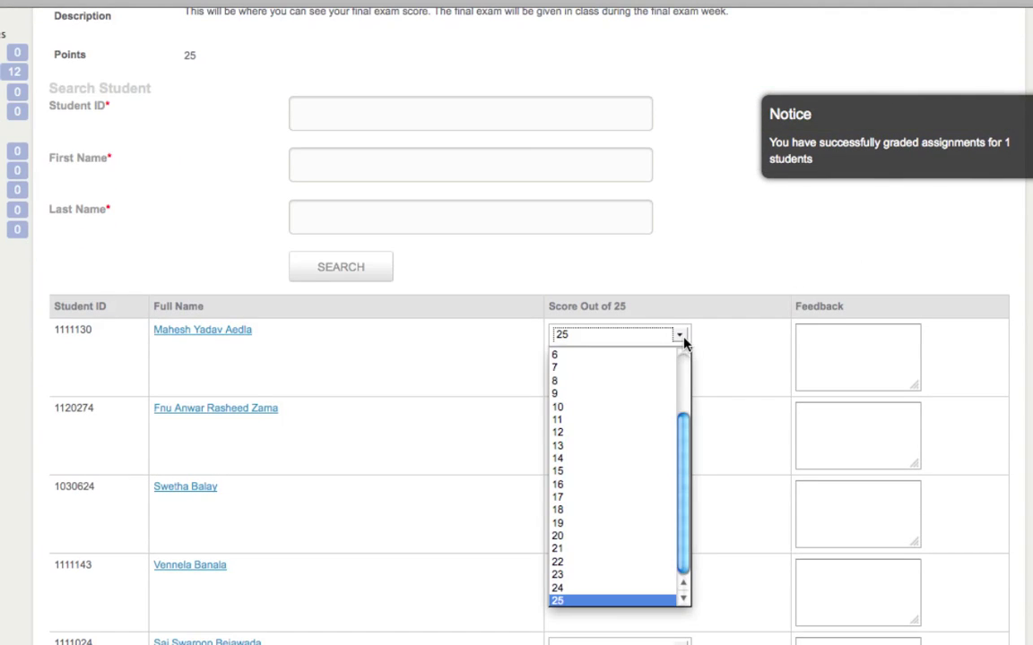
left_click(683, 339)
left_click(681, 339)
left_click_drag(680, 450, 682, 346)
left_click(623, 353)
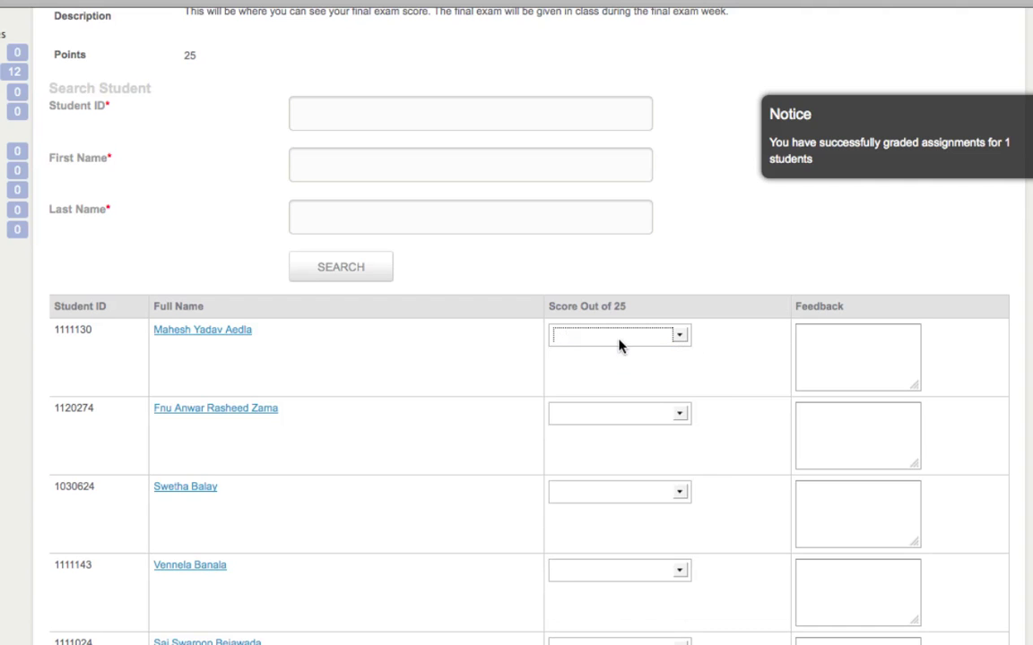
left_click(620, 340)
left_click(733, 368)
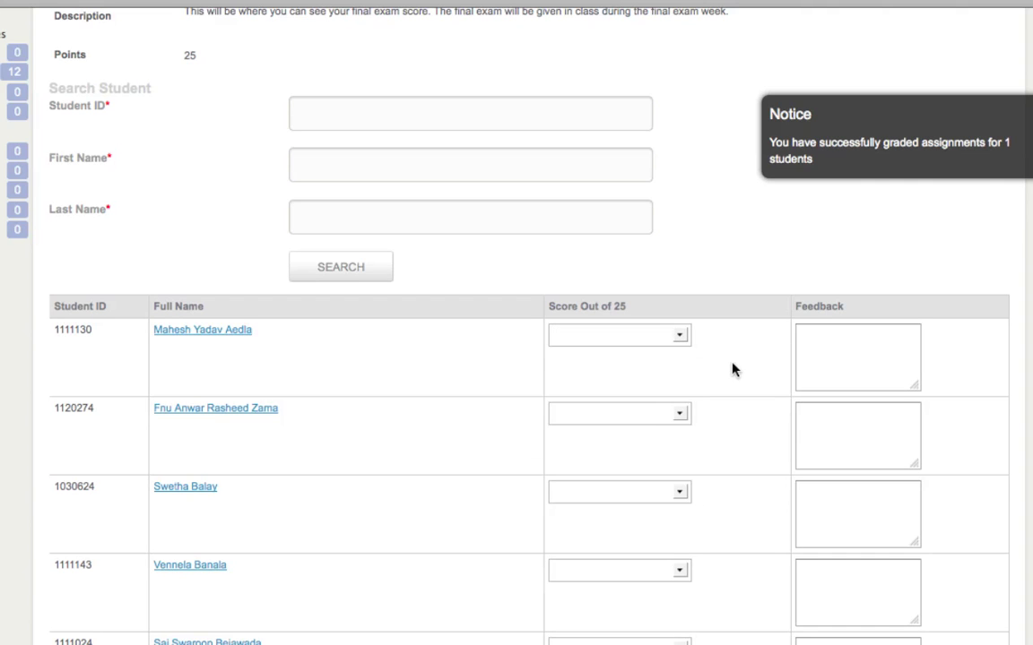
scroll(733, 368, "down", 3)
scroll(996, 203, "right", 2)
scroll(995, 202, "up", 10)
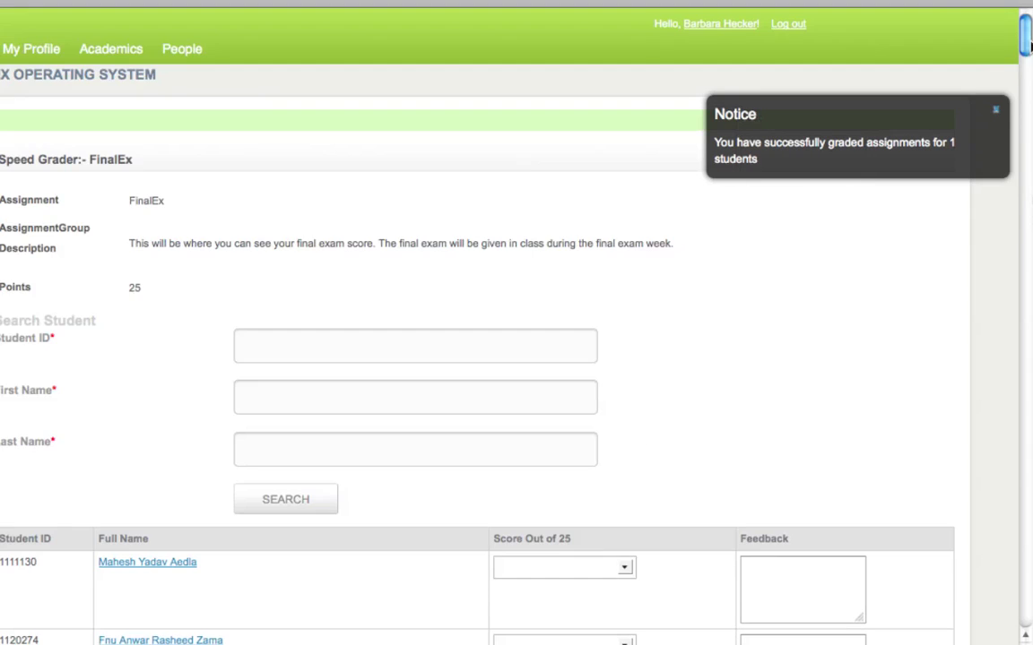
scroll(1029, 425, "down", 20)
scroll(1029, 425, "down", 10)
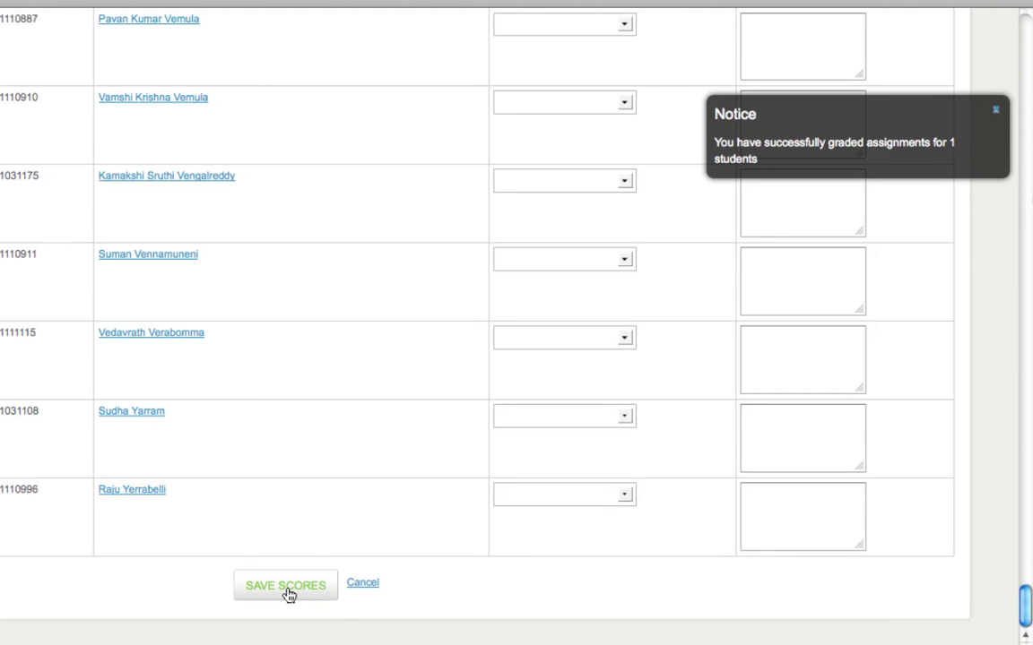
scroll(289, 594, "up", 3)
scroll(134, 154, "up", 20)
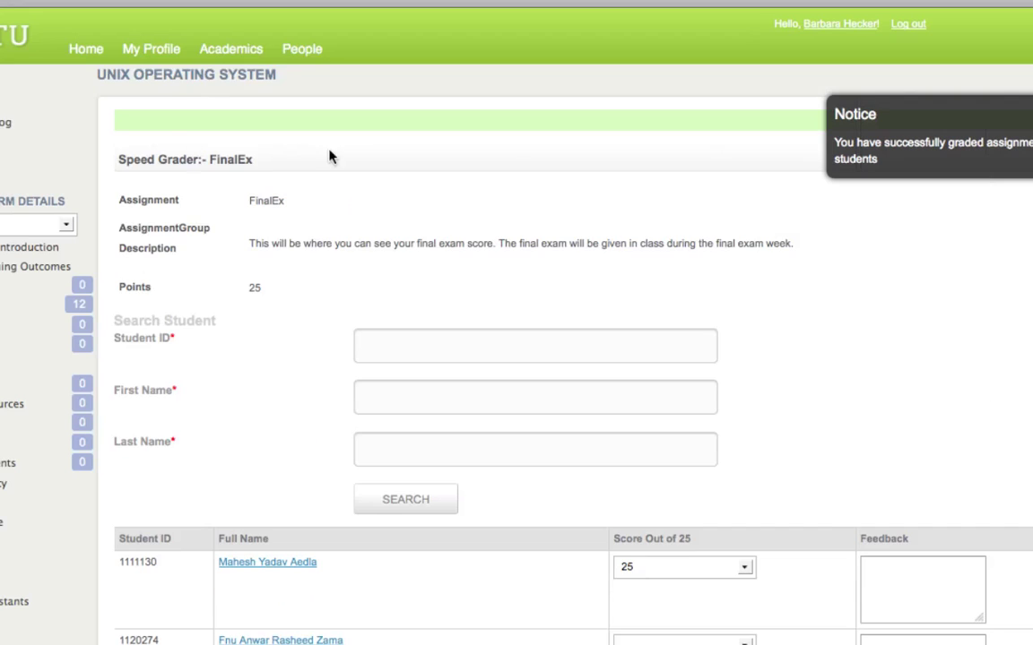
Retry blanking the first listed student's FinalEx score, save the scores and check the student list.
scroll(715, 307, "down", 1)
scroll(715, 307, "down", 4)
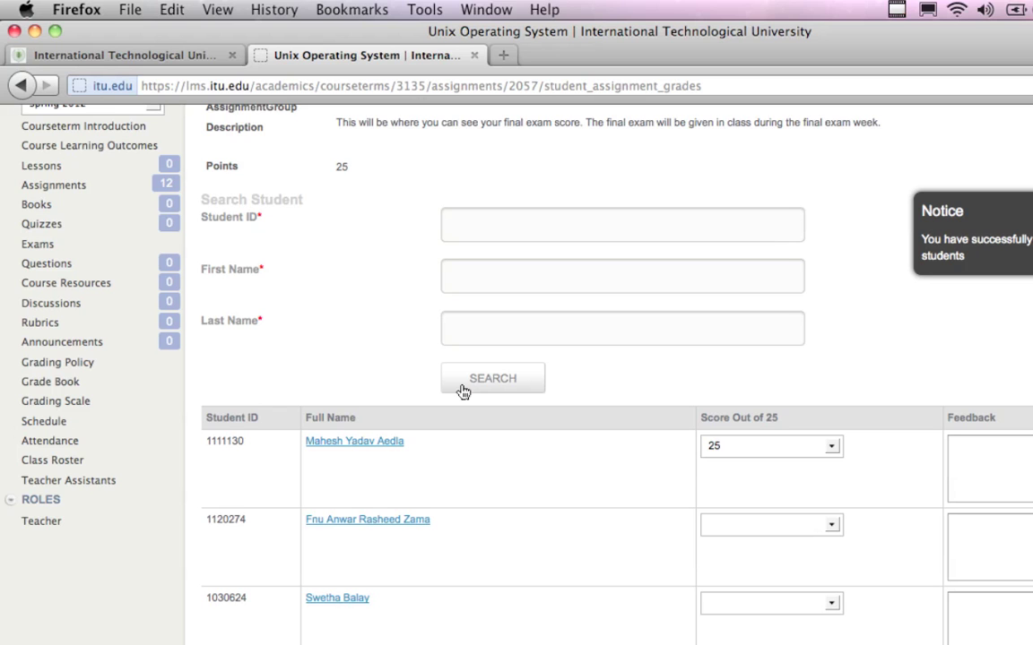
left_click(832, 445)
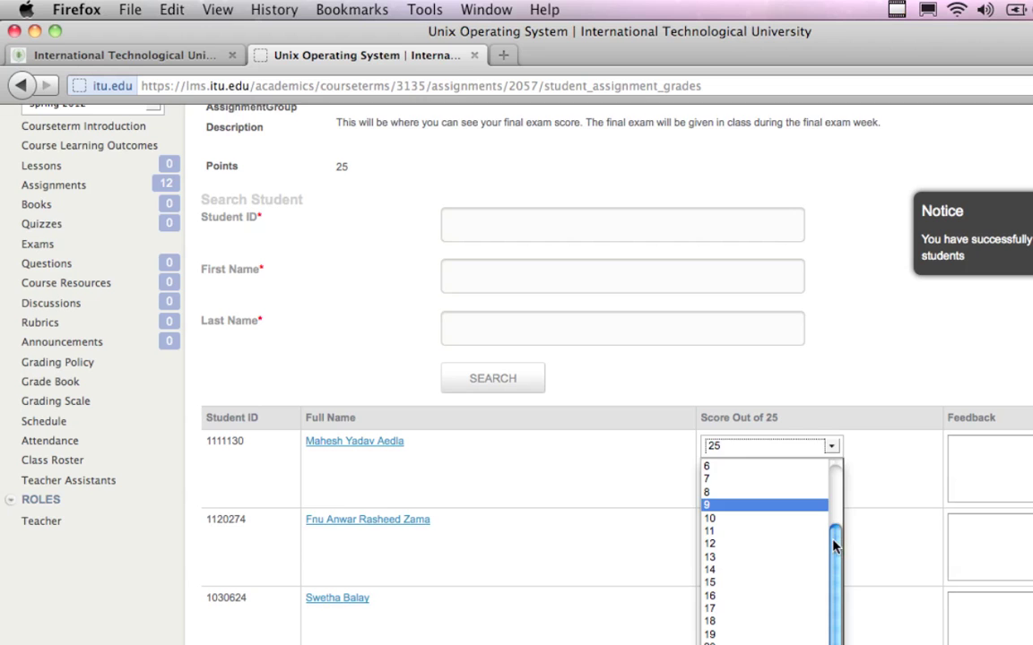
scroll(751, 486, "up", 3)
left_click(762, 468)
left_click(718, 480)
scroll(594, 470, "down", 3)
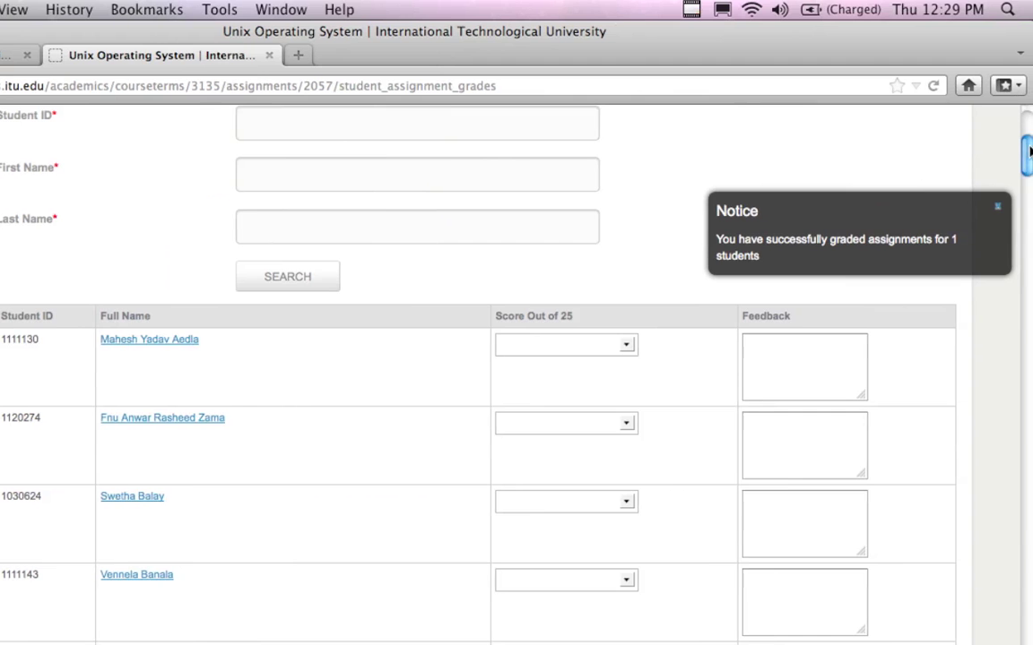
left_click_drag(1032, 176, 1032, 632)
scroll(368, 538, "down", 5)
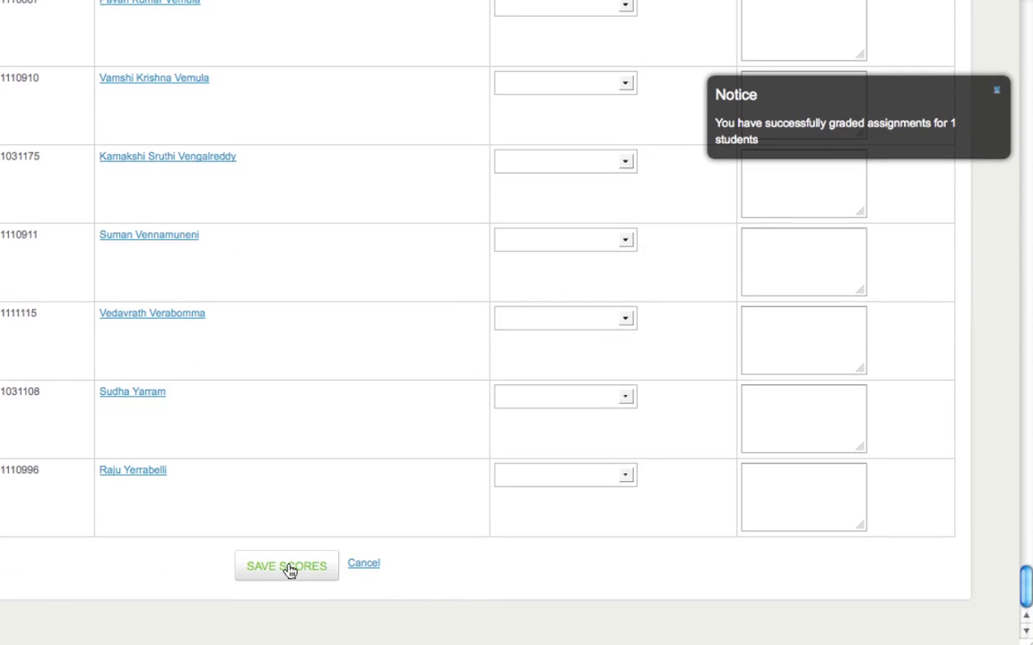
left_click(289, 571)
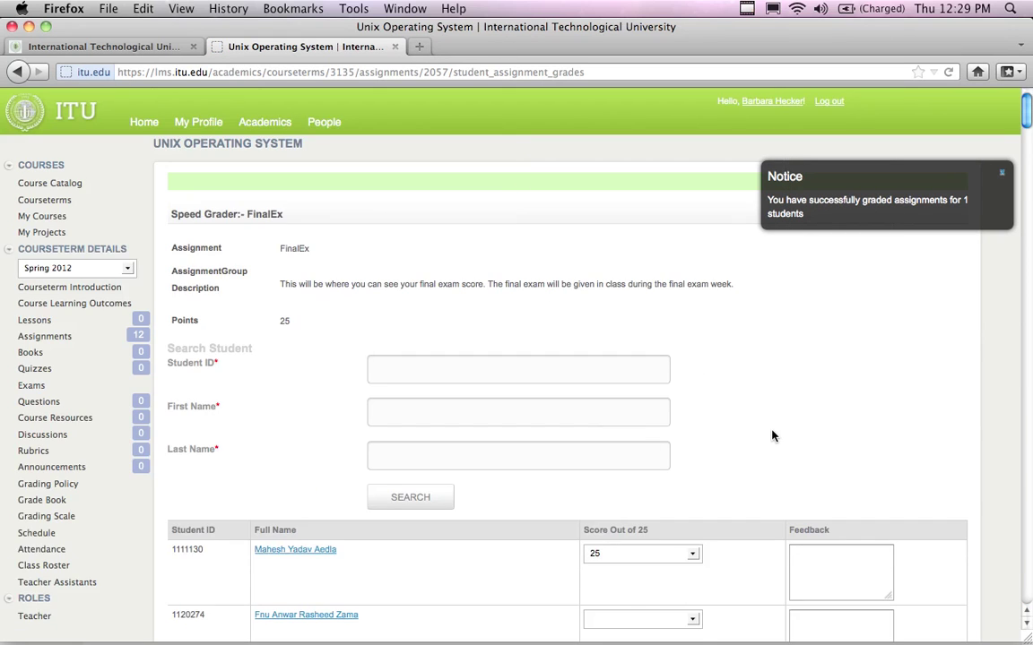
scroll(772, 435, "down", 3)
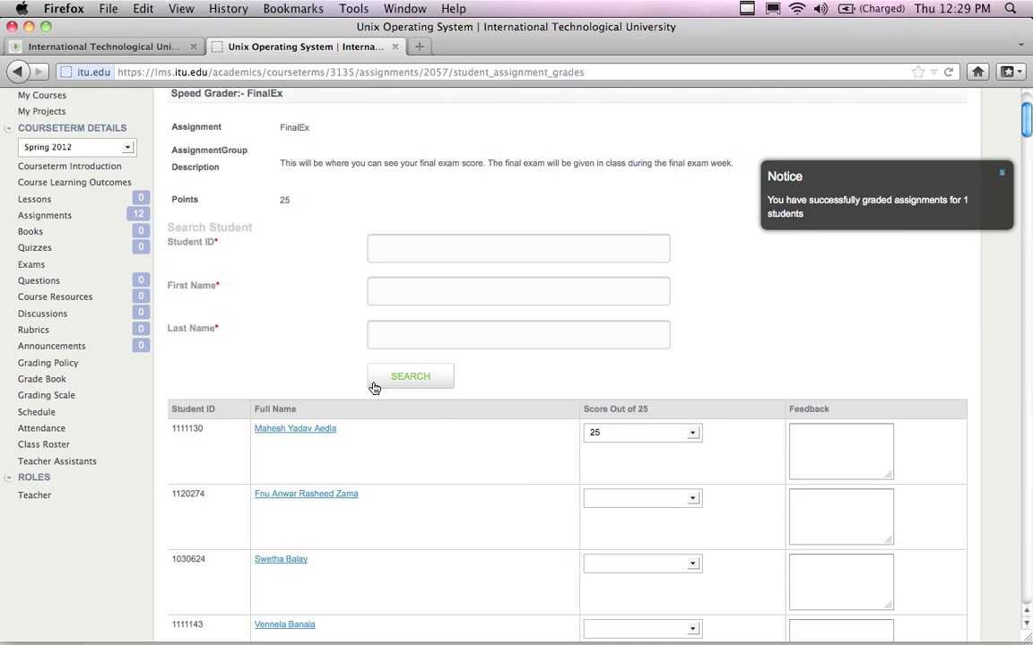
Open the Spring 2012 Grade Book and examine the first student's final score and total.
left_click(30, 383)
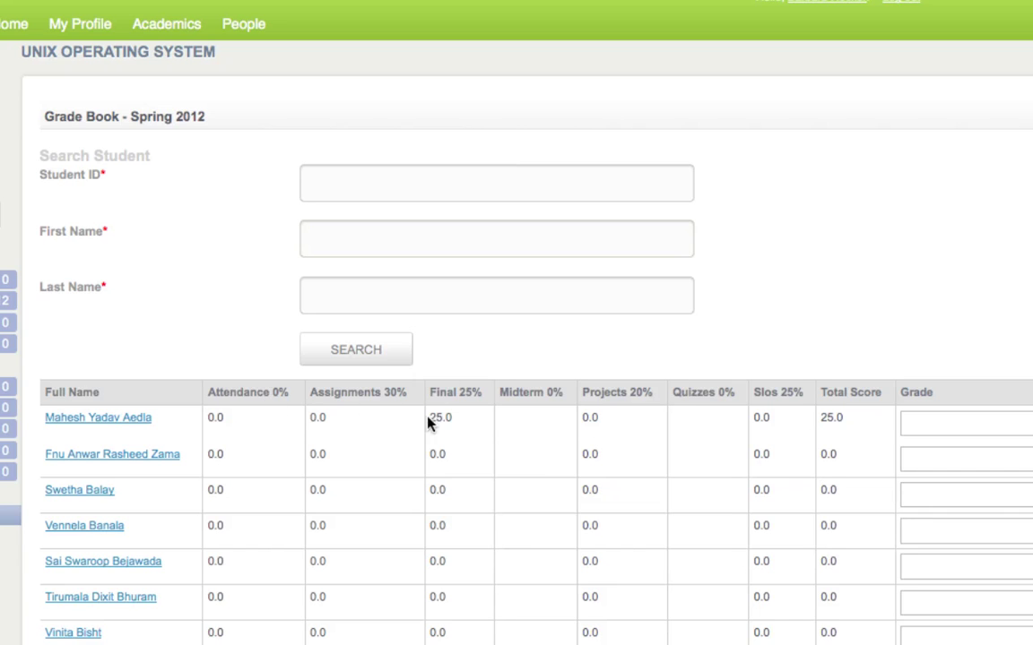
scroll(277, 421, "down", 5)
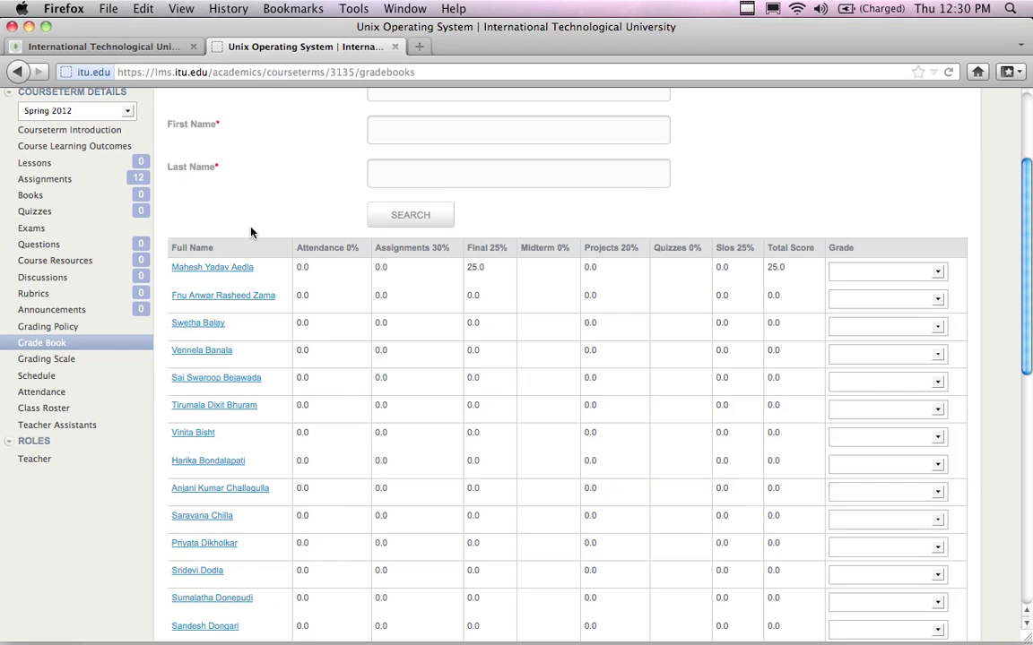
scroll(251, 231, "up", 3)
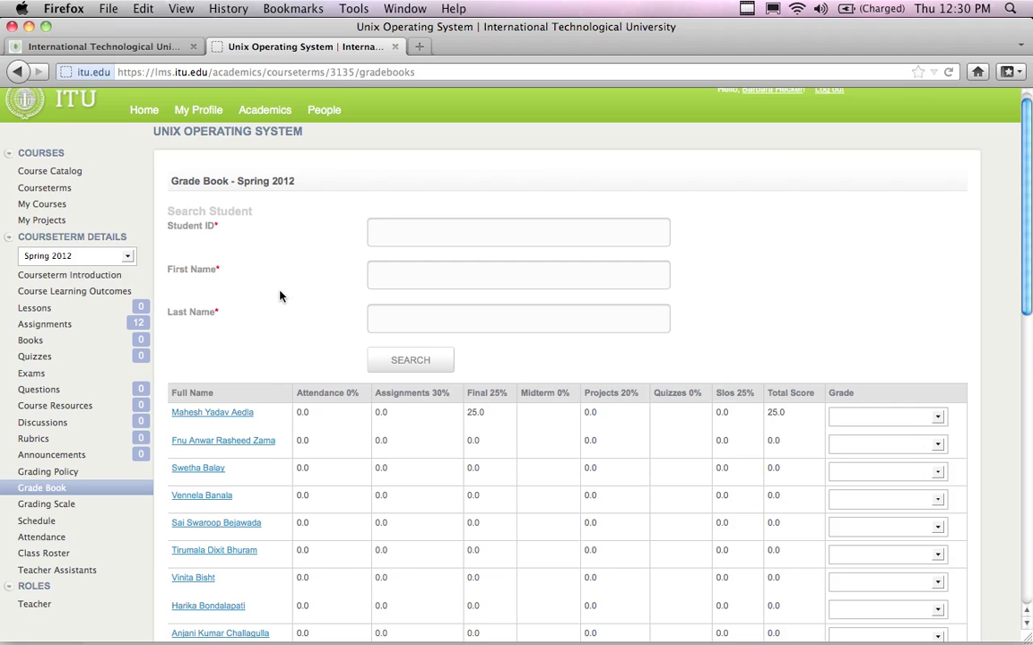
Open the course's assignments page and look over the assignment groups and the assignments list.
left_click(47, 328)
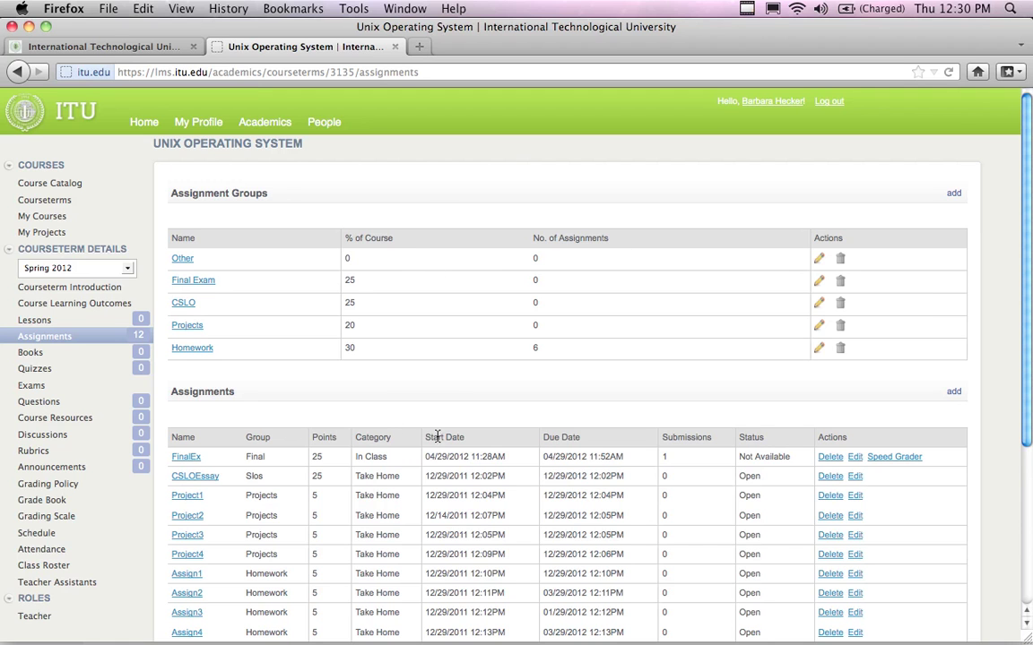
scroll(436, 438, "down", 5)
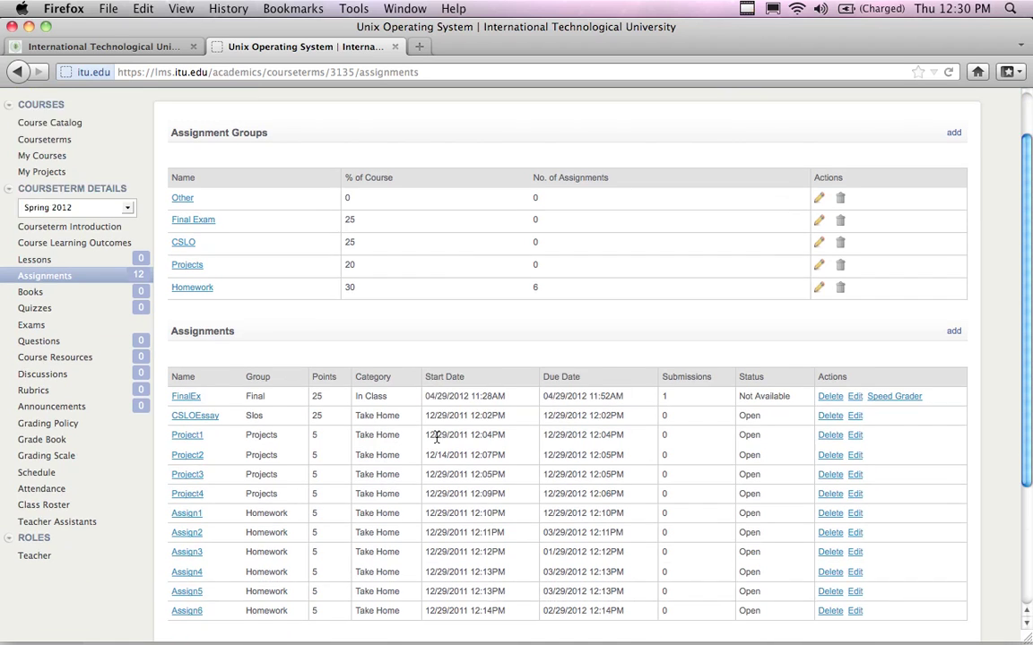
scroll(679, 329, "up", 2)
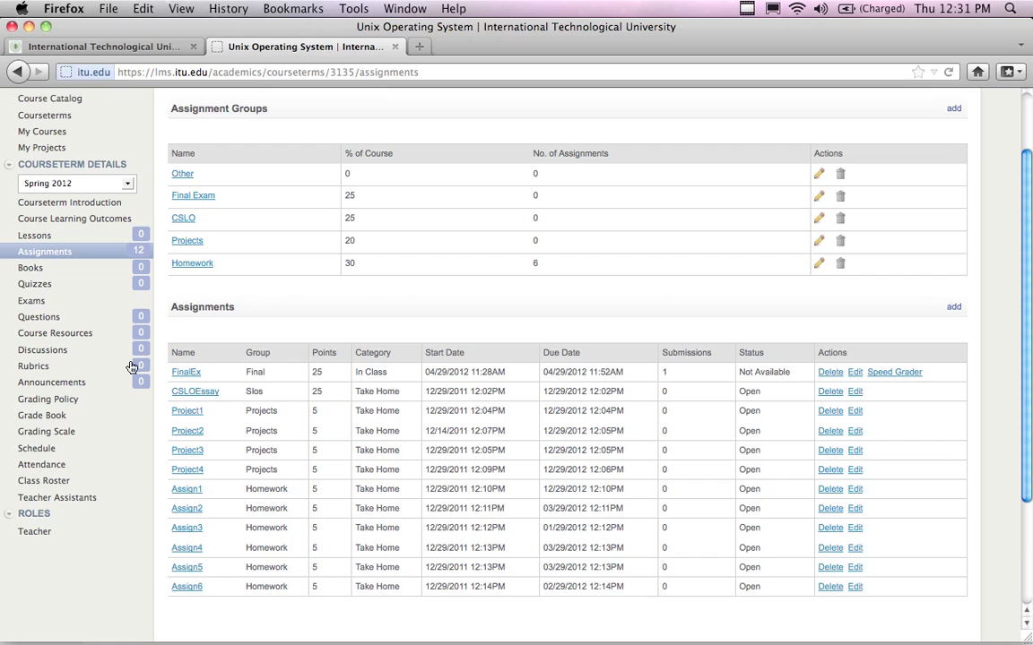
View the course's attendance sessions and its lessons page.
left_click(45, 466)
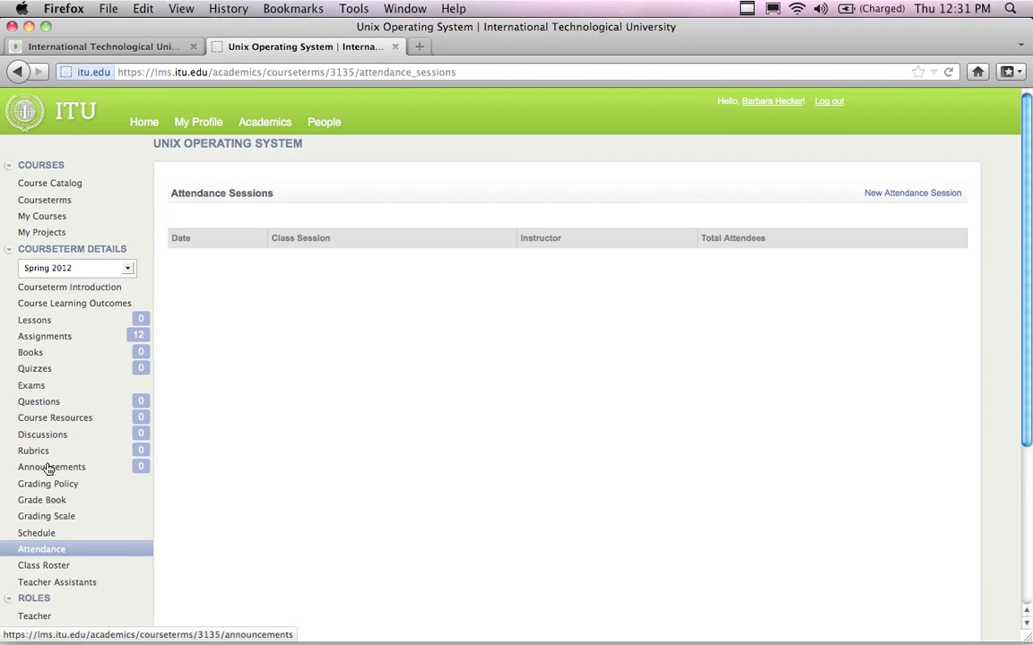
left_click(33, 324)
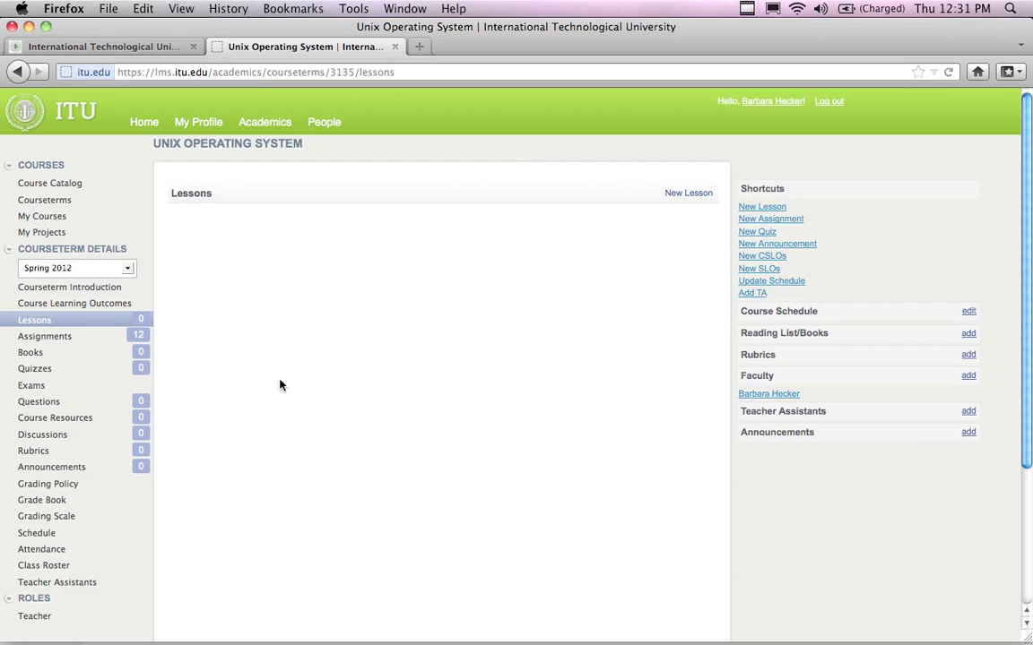
Return to the Grade Book and look through the students' category scores, total scores and grade fields.
left_click(46, 509)
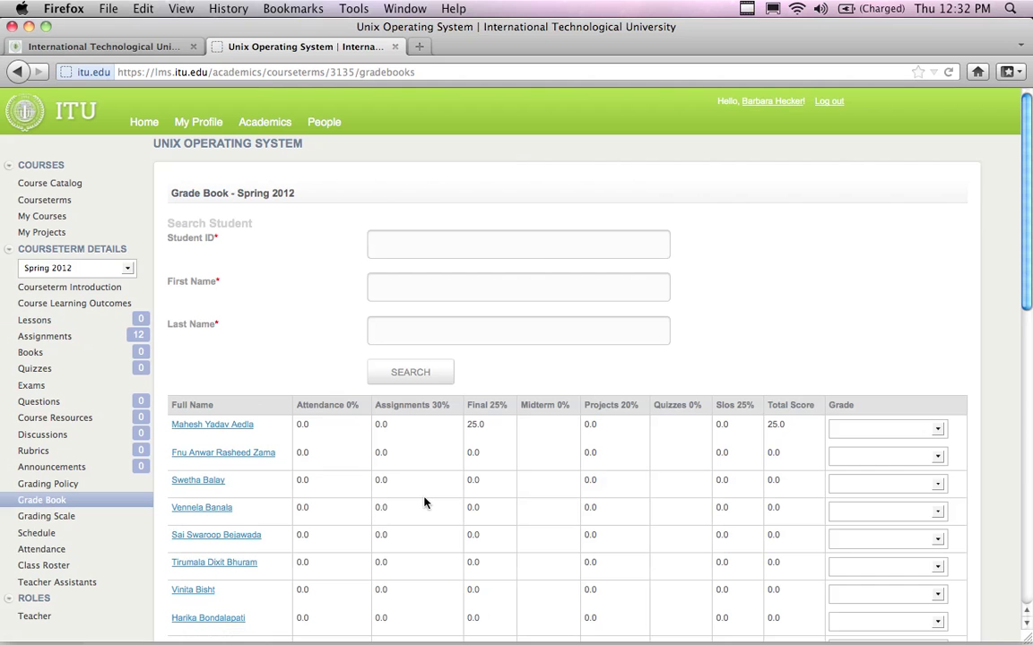
scroll(425, 503, "down", 5)
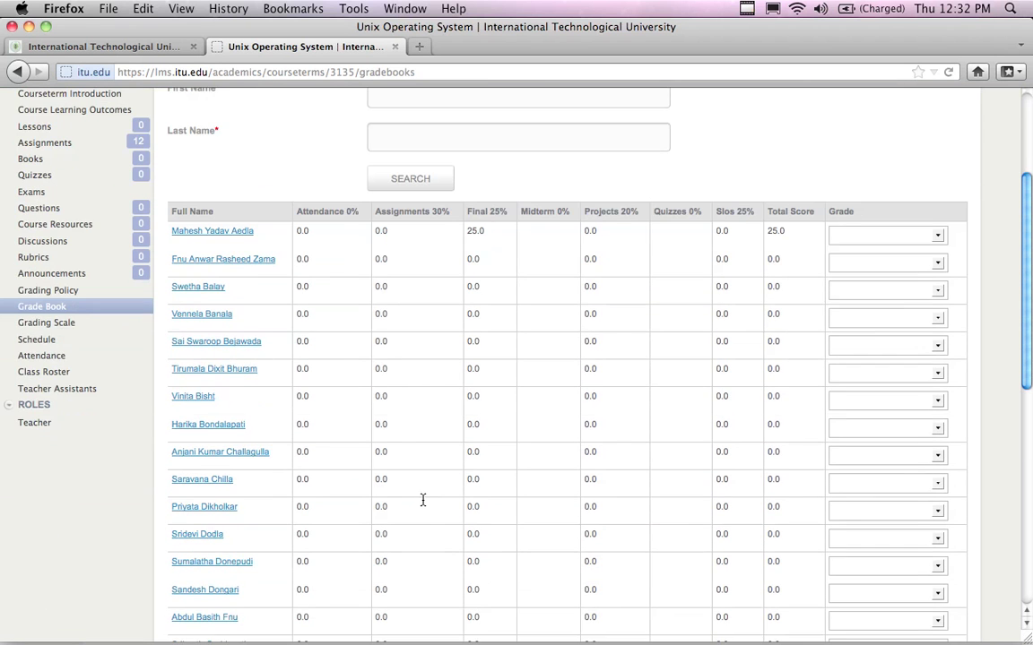
scroll(423, 500, "down", 1)
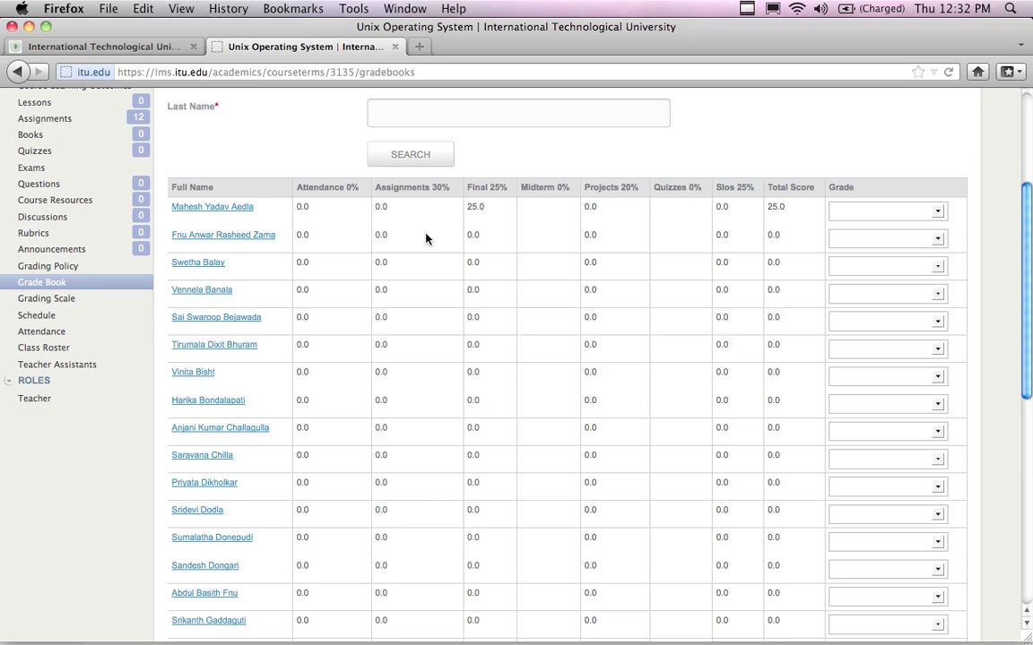
scroll(426, 238, "up", 6)
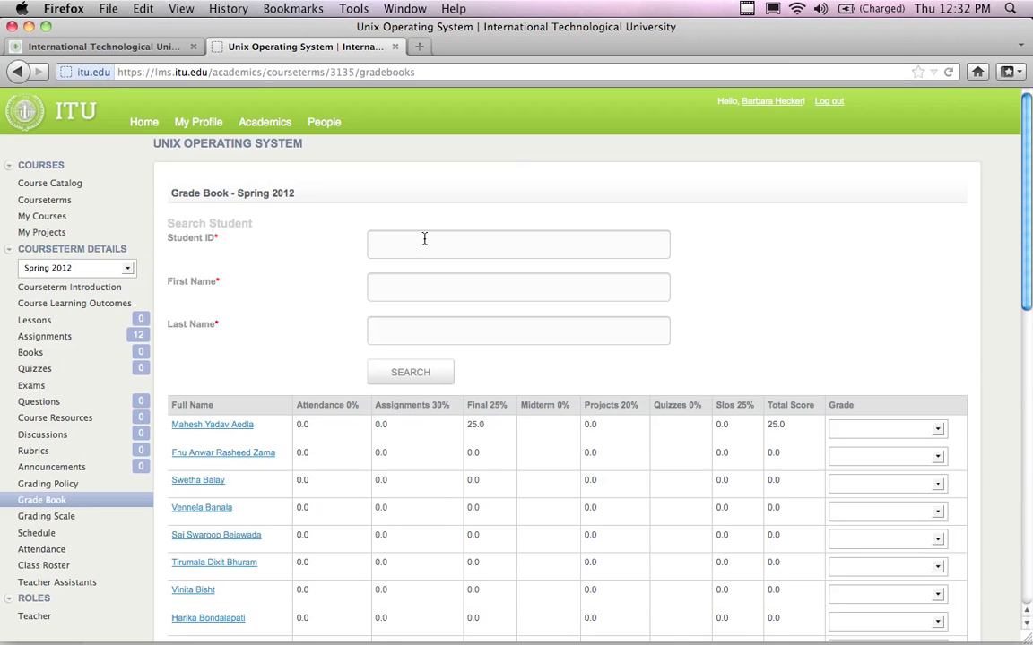
left_click(424, 238)
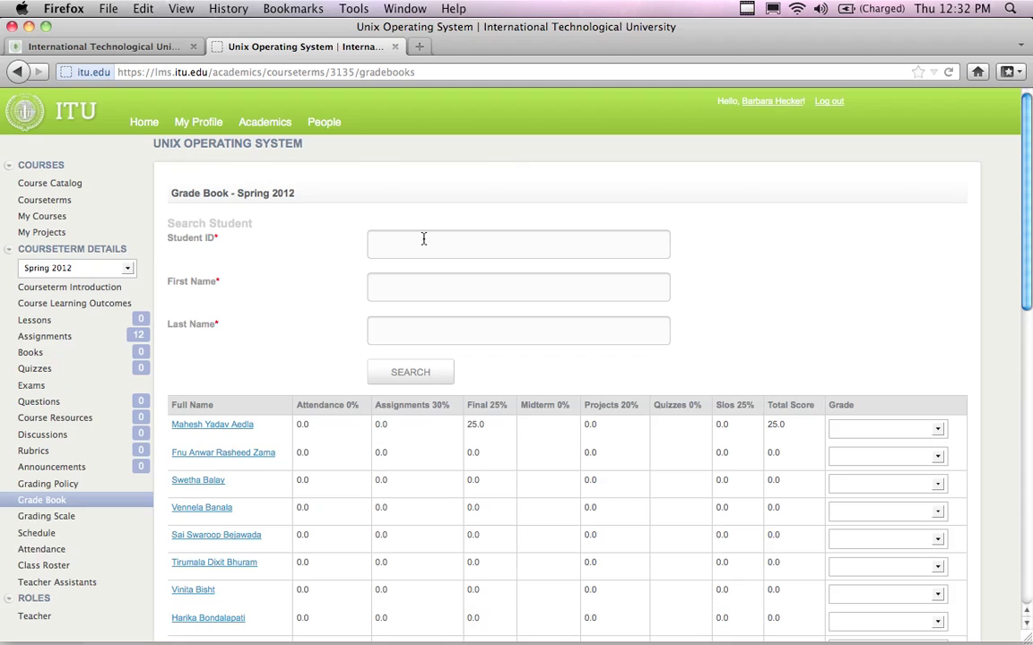